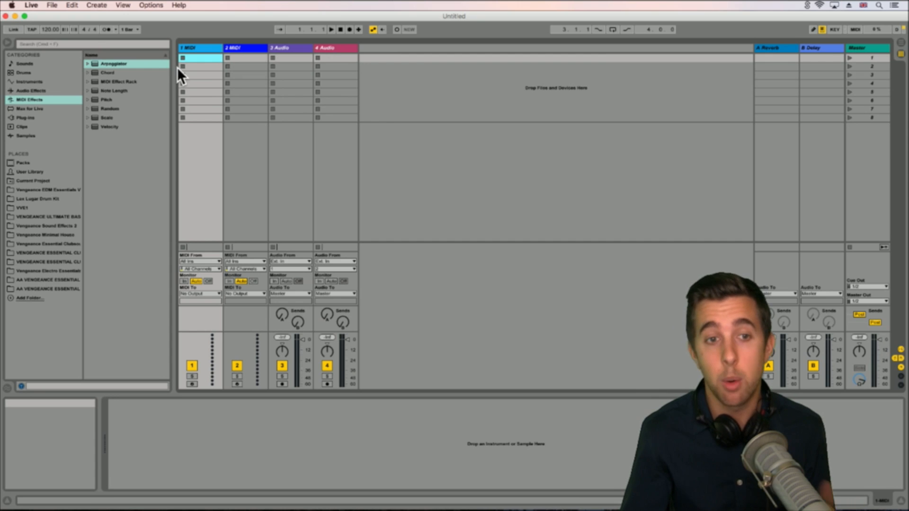
# Step: Compare the Arrangement and Session views, selecting the MIDI and audio tracks in the arrangement
pyautogui.press('Tab')
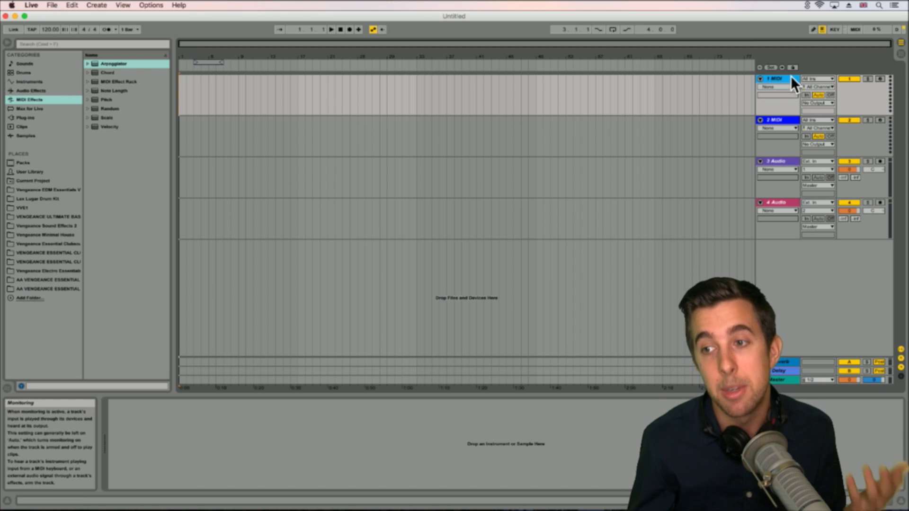
pyautogui.click(781, 120)
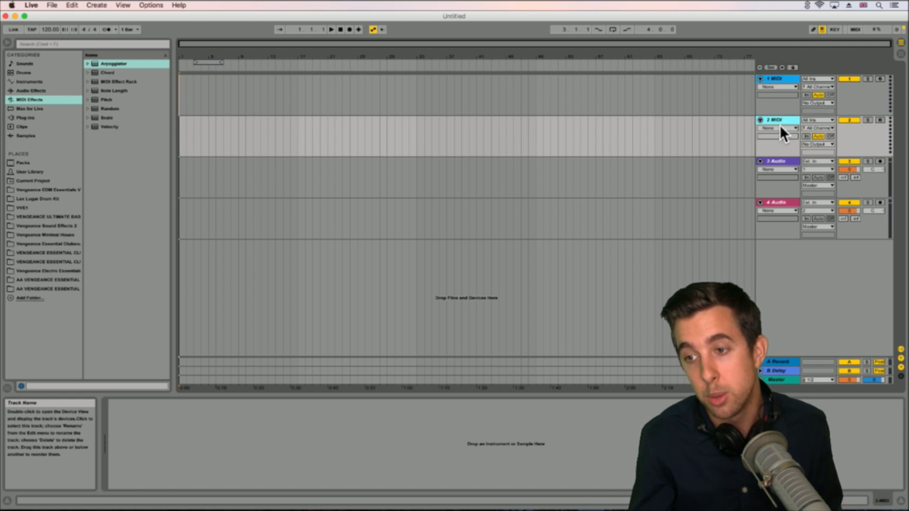
pyautogui.click(777, 162)
pyautogui.click(775, 203)
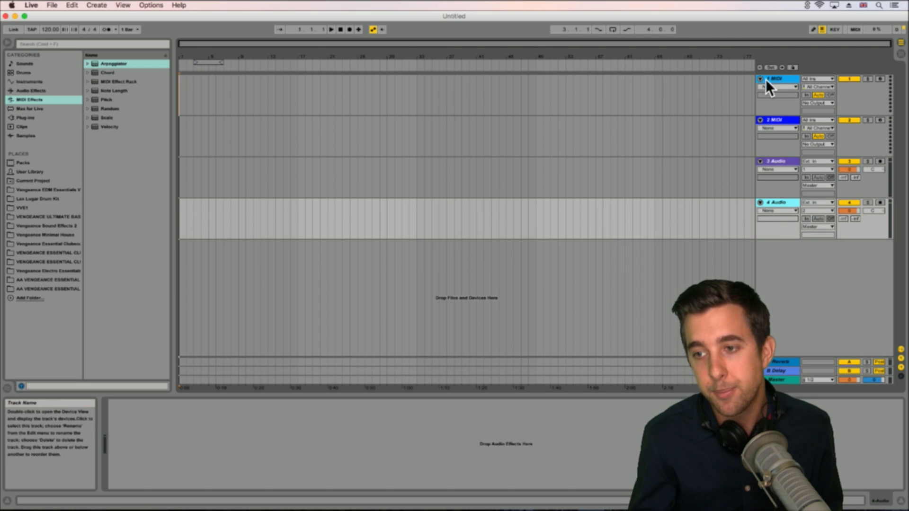
pyautogui.click(771, 77)
pyautogui.click(773, 119)
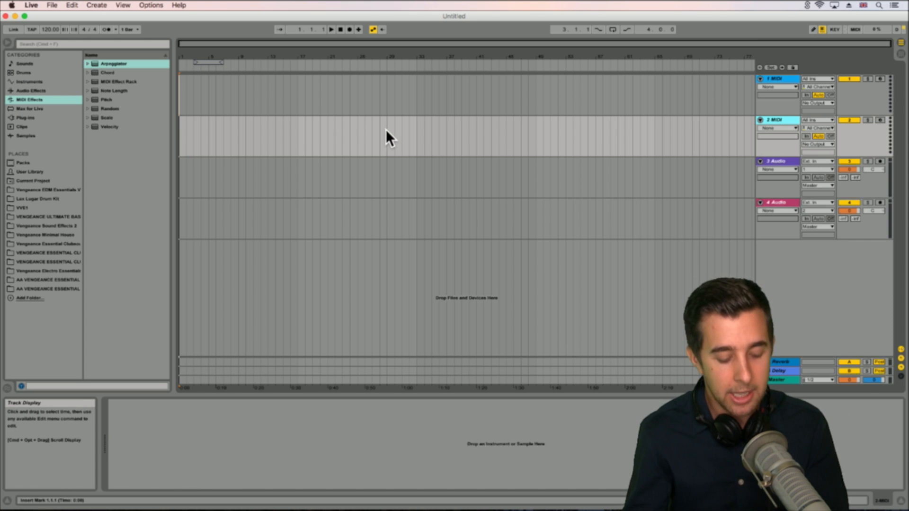
pyautogui.press('Tab')
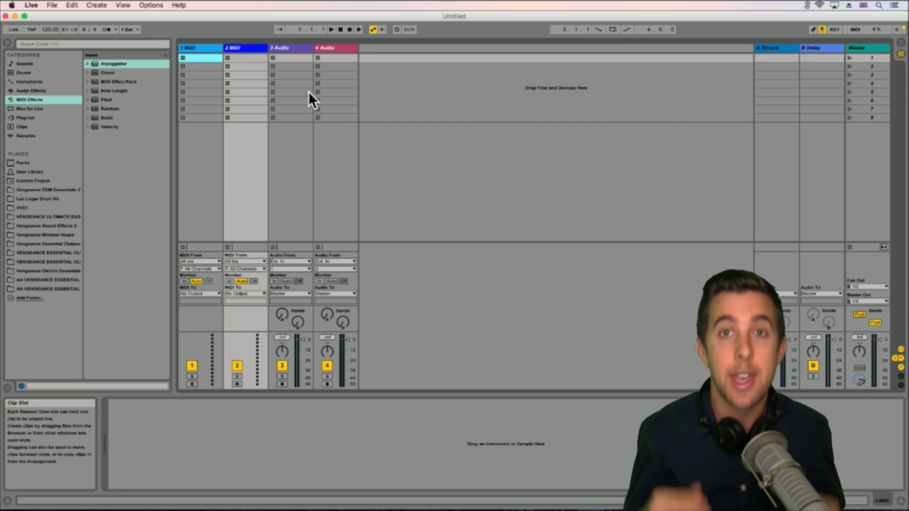
pyautogui.press('Tab')
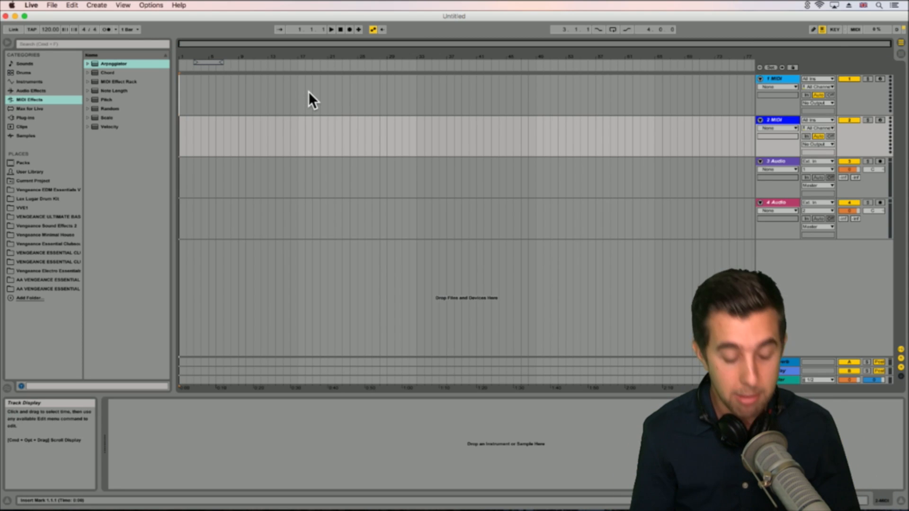
pyautogui.press('Tab')
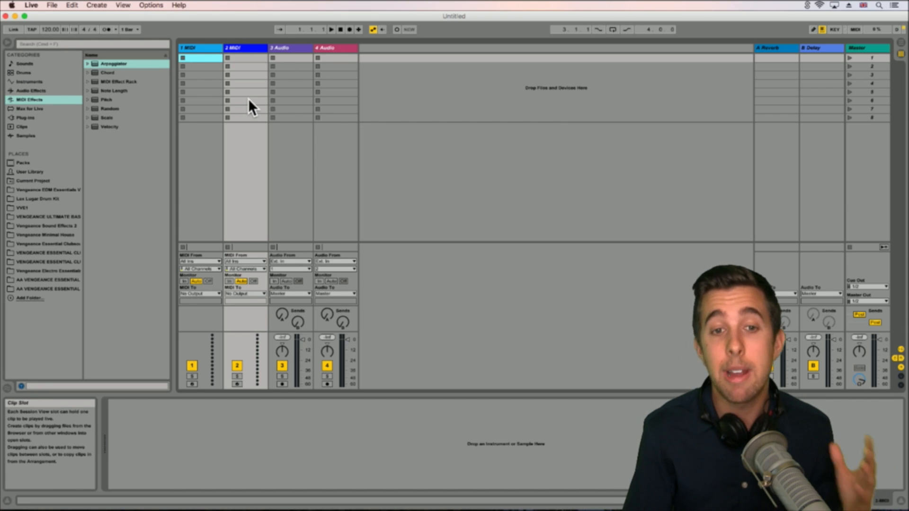
# Step: Create an empty MIDI clip in the first slot of the 1 MIDI track and enlarge its note editor
pyautogui.doubleClick(195, 56)
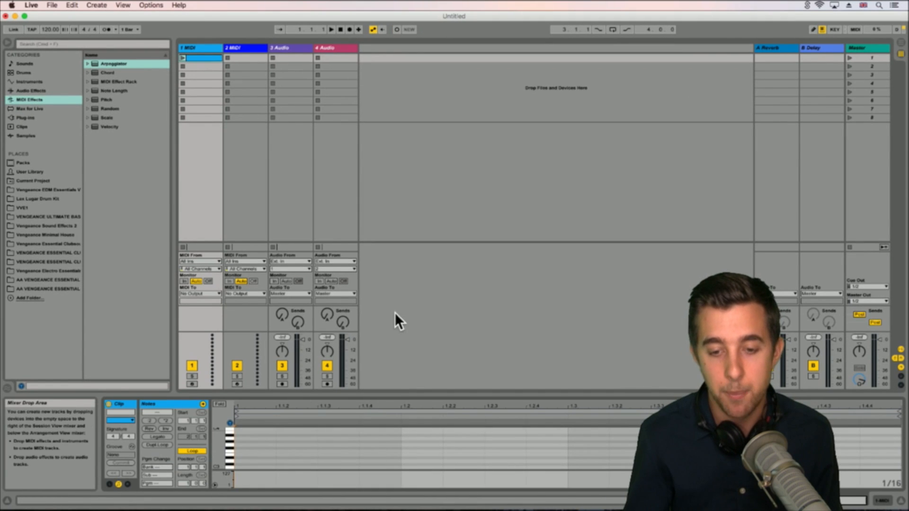
pyautogui.moveTo(392, 393); pyautogui.dragTo(365, 184)
pyautogui.click(271, 301)
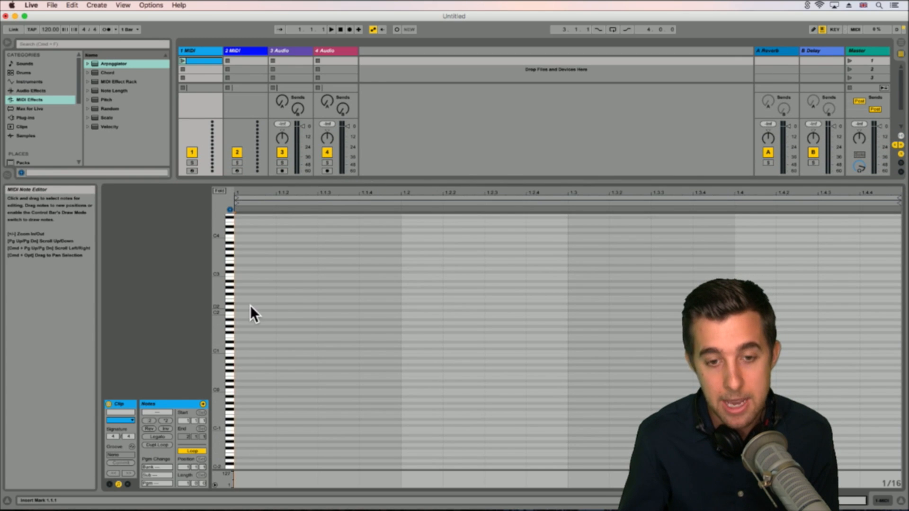
# Step: Draw scattered sixteenth notes across the first two beats of the clip using Draw Mode
pyautogui.press('super+b')
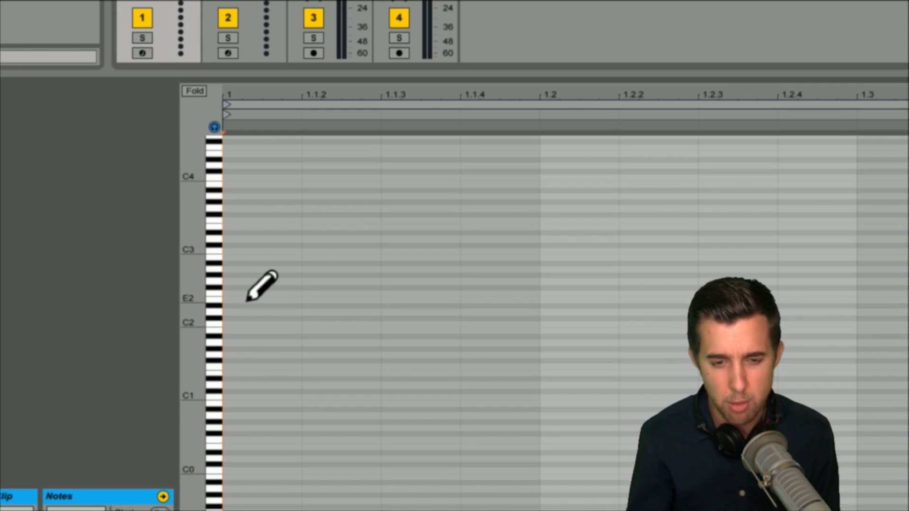
pyautogui.click(242, 298)
pyautogui.click(269, 284)
pyautogui.click(341, 264)
pyautogui.click(422, 275)
pyautogui.click(500, 306)
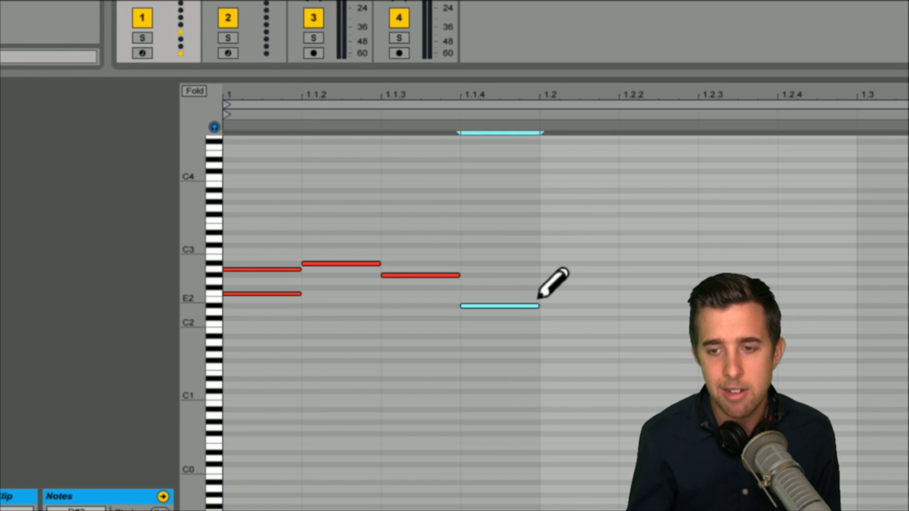
pyautogui.click(586, 239)
pyautogui.click(720, 227)
pyautogui.click(758, 275)
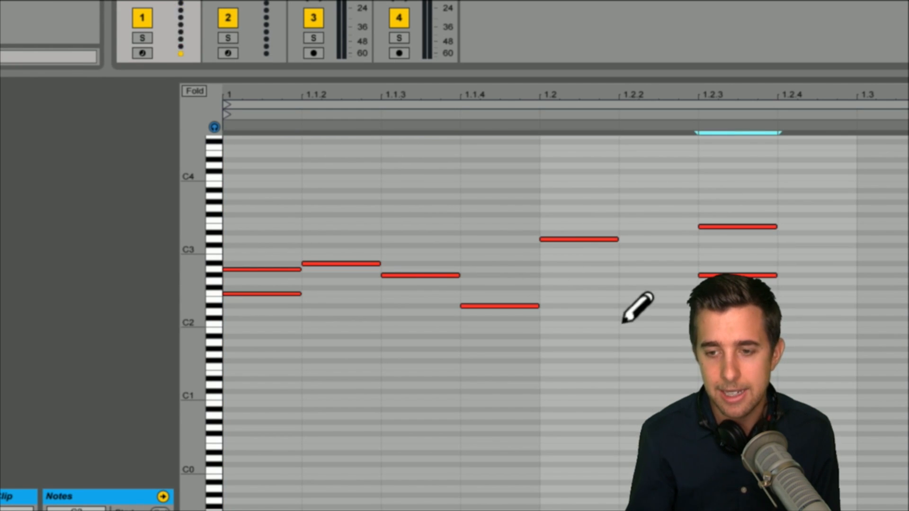
pyautogui.click(645, 324)
pyautogui.click(575, 264)
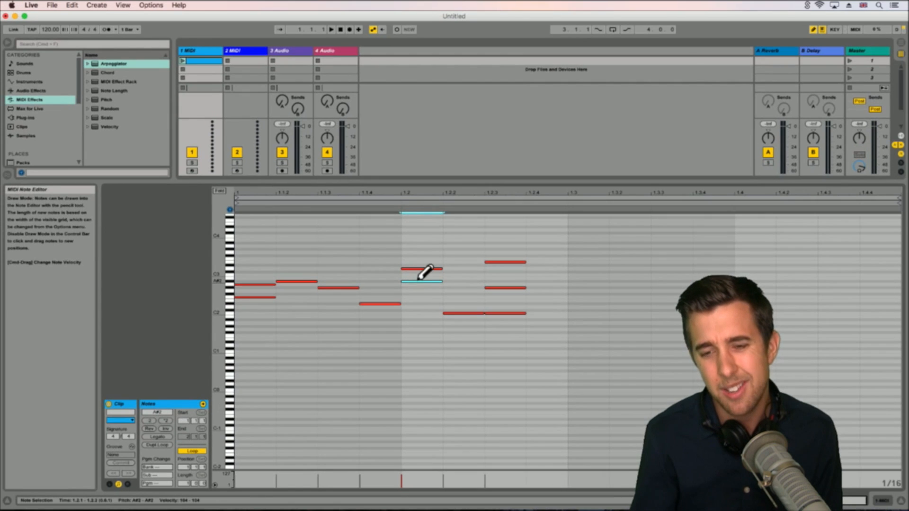
# Step: Leave Draw Mode and delete all the notes in the clip
pyautogui.press('b')
pyautogui.moveTo(521, 337)
pyautogui.mouseDown()
pyautogui.moveTo(345, 240)
pyautogui.moveTo(257, 231)
pyautogui.mouseUp()
pyautogui.press('Delete')
# Step: Shrink the note editor and launch the empty clip on the 1 MIDI track
pyautogui.moveTo(290, 181); pyautogui.dragTo(286, 340)
pyautogui.click(183, 58)
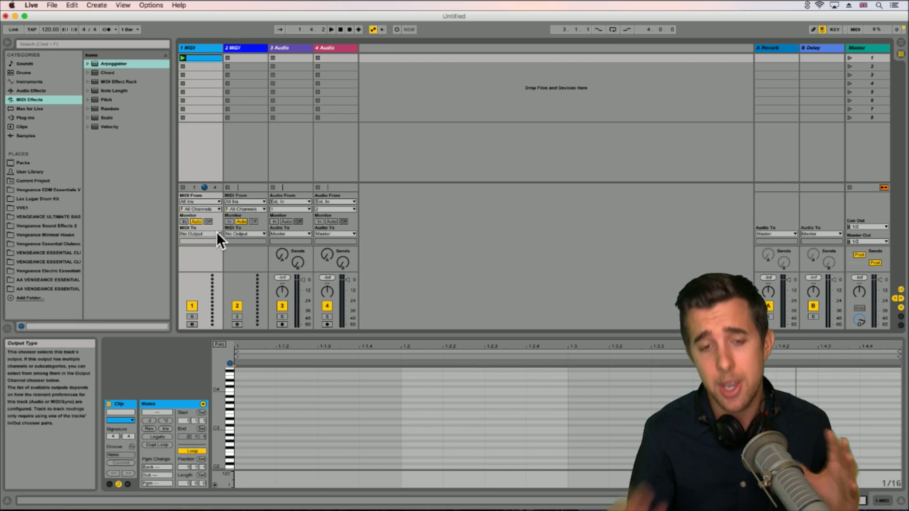
pyautogui.moveTo(319, 335)
pyautogui.mouseDown()
pyautogui.moveTo(312, 240)
pyautogui.moveTo(308, 334)
pyautogui.mouseUp()
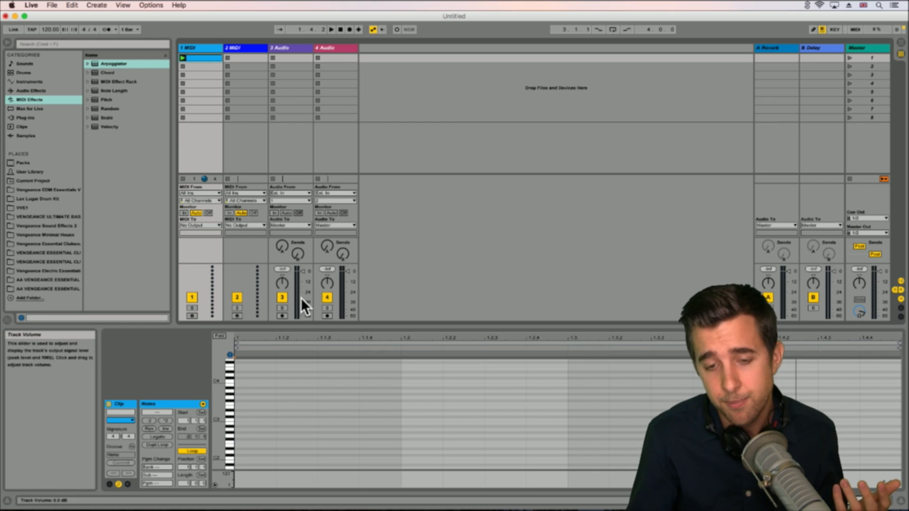
# Step: Load the Analog instrument onto the 1 MIDI track and arm that track for recording
pyautogui.click(27, 82)
pyautogui.moveTo(108, 64); pyautogui.dragTo(200, 50)
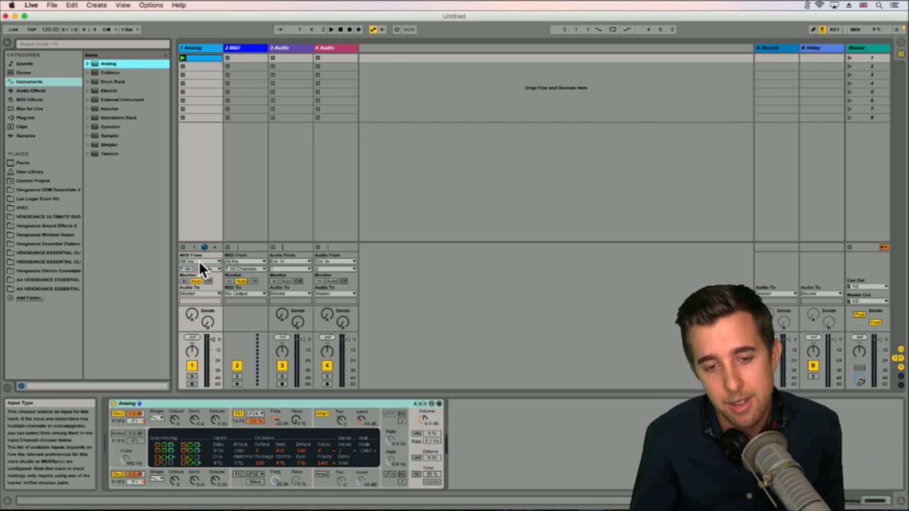
pyautogui.click(192, 384)
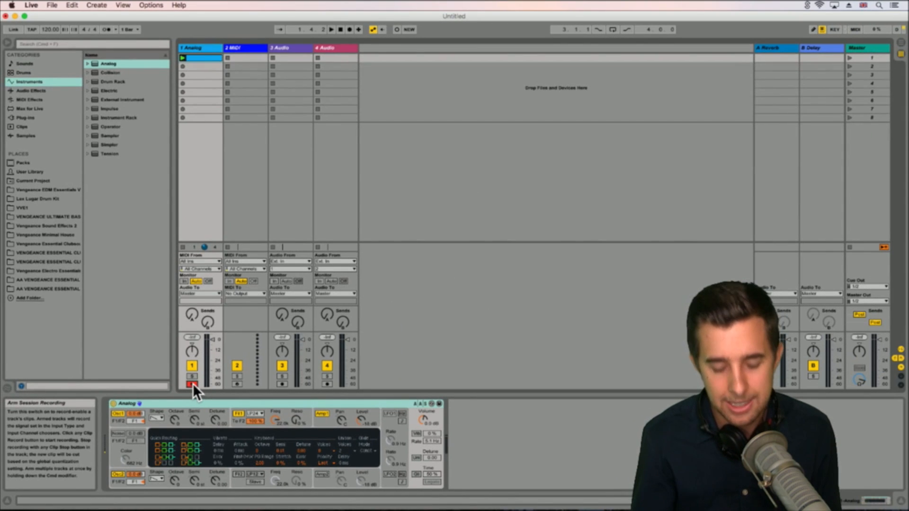
# Step: Try arming and soloing the first two tracks together, leaving only the Analog track armed and soloed
pyautogui.keyDown('super'); pyautogui.click(236, 385); pyautogui.keyUp('super')
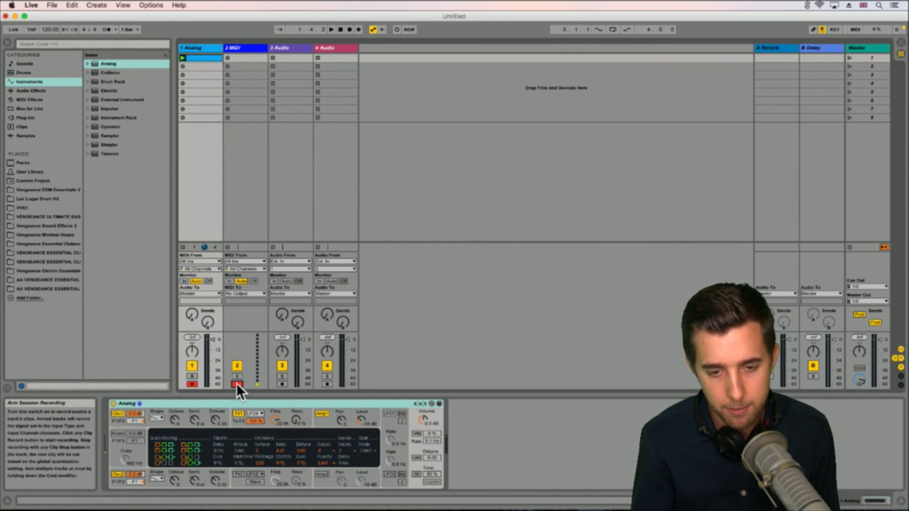
pyautogui.click(192, 376)
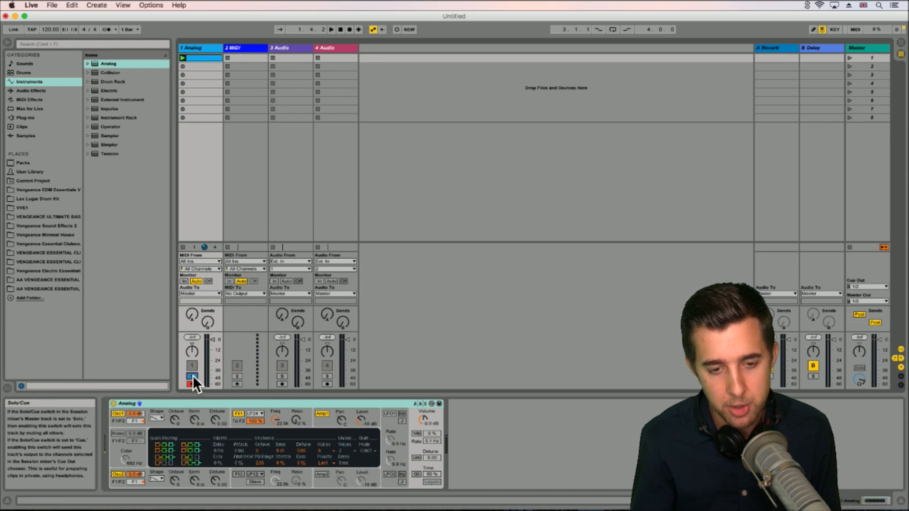
pyautogui.click(237, 376)
pyautogui.keyDown('super'); pyautogui.click(192, 376); pyautogui.keyUp('super')
pyautogui.click(237, 377)
pyautogui.click(192, 376)
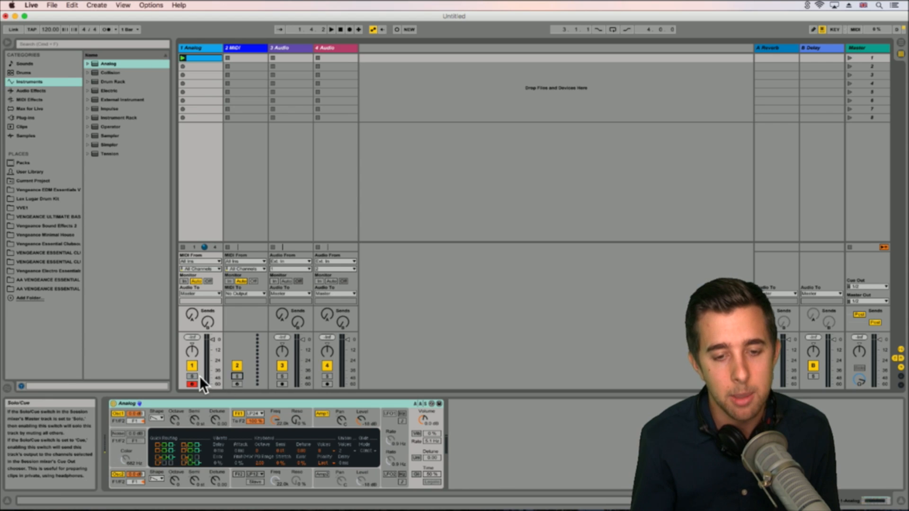
pyautogui.click(191, 377)
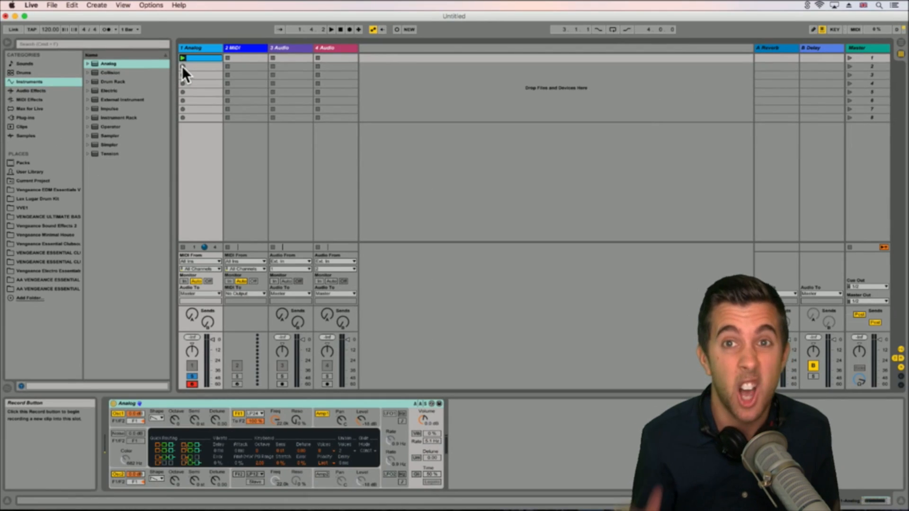
# Step: Record a short test clip in the second slot of the Analog track and undo the recording
pyautogui.click(183, 67)
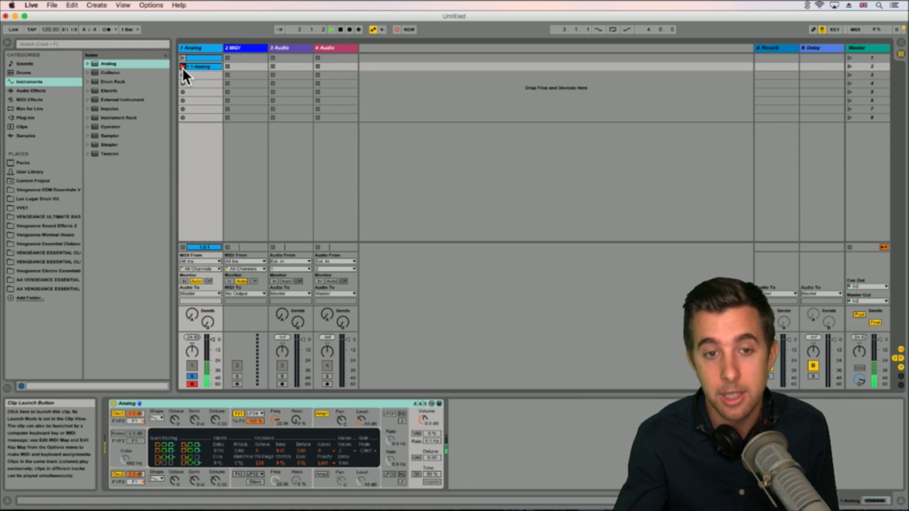
pyautogui.click(183, 67)
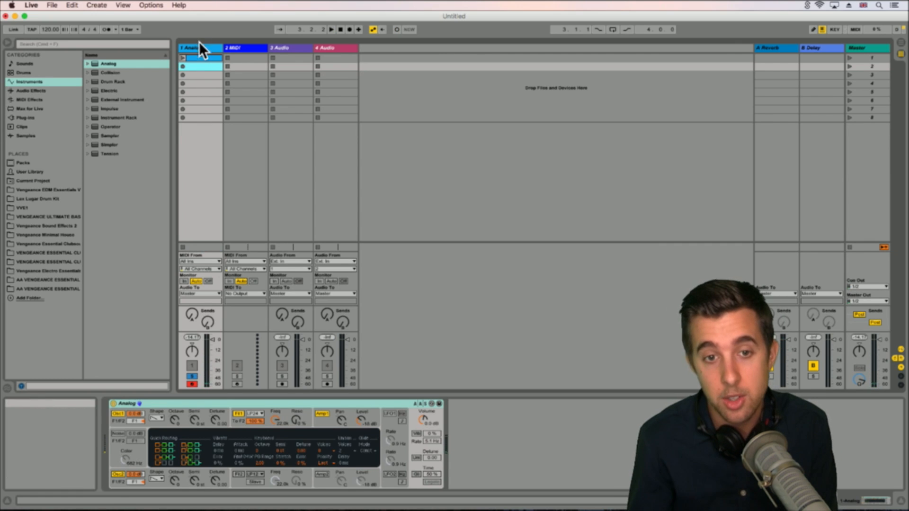
pyautogui.press('super+z')
# Step: Open the notes of the Analog track's first clip, adjust the editor height and disarm the track
pyautogui.doubleClick(198, 57)
pyautogui.moveTo(410, 323)
pyautogui.mouseDown()
pyautogui.moveTo(402, 207)
pyautogui.moveTo(402, 339)
pyautogui.mouseUp()
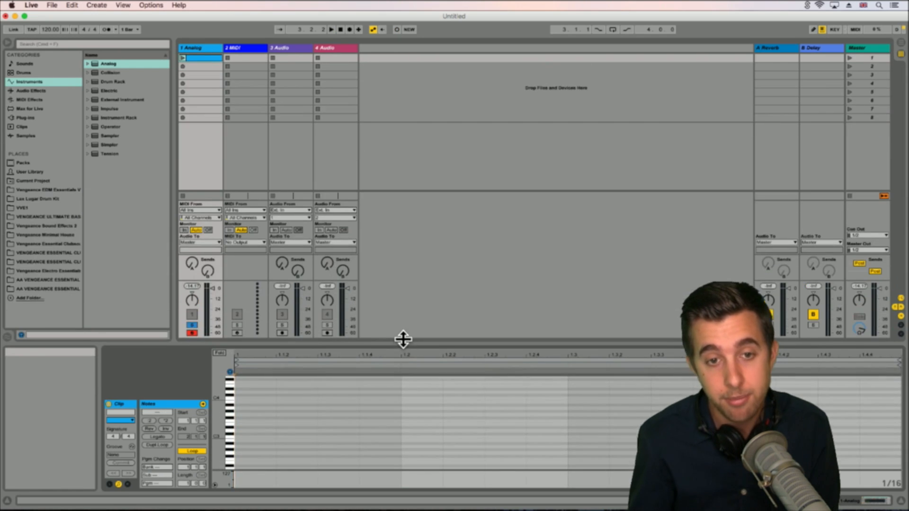
pyautogui.click(191, 333)
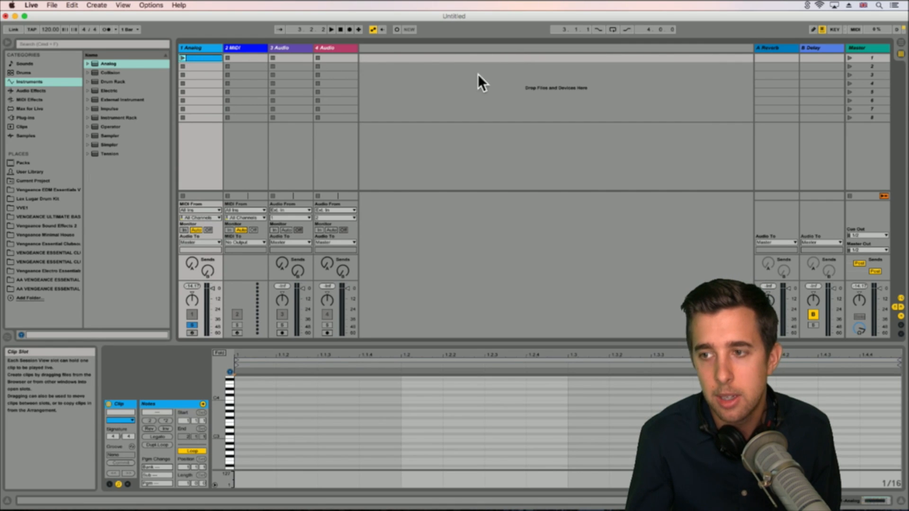
# Step: Launch scenes 2, 3 and 1 one after another
pyautogui.click(849, 67)
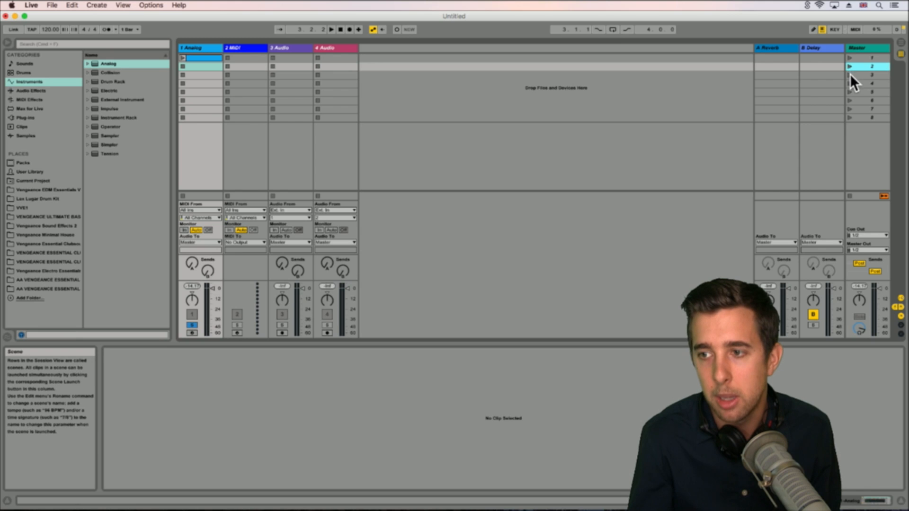
pyautogui.click(851, 74)
pyautogui.click(849, 58)
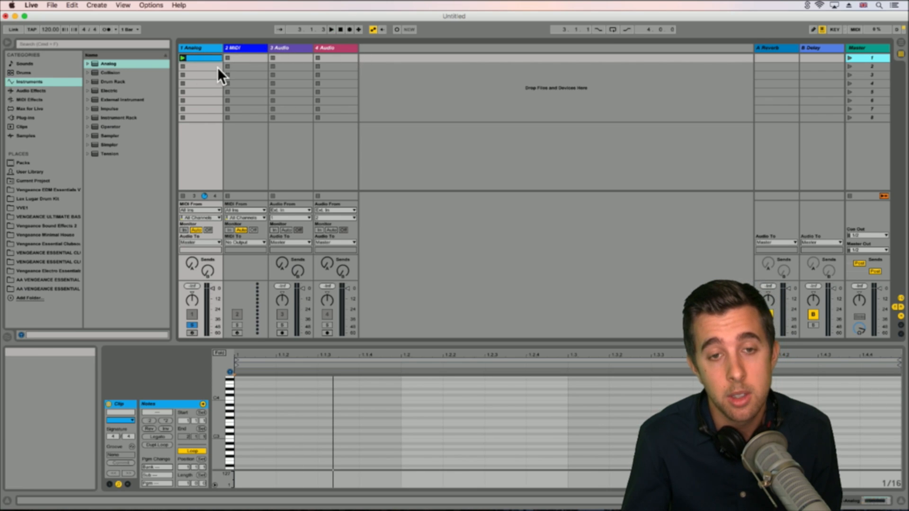
# Step: Look up the commands for inserting audio, MIDI and return tracks with the Analog track selected
pyautogui.click(198, 48)
pyautogui.click(96, 5)
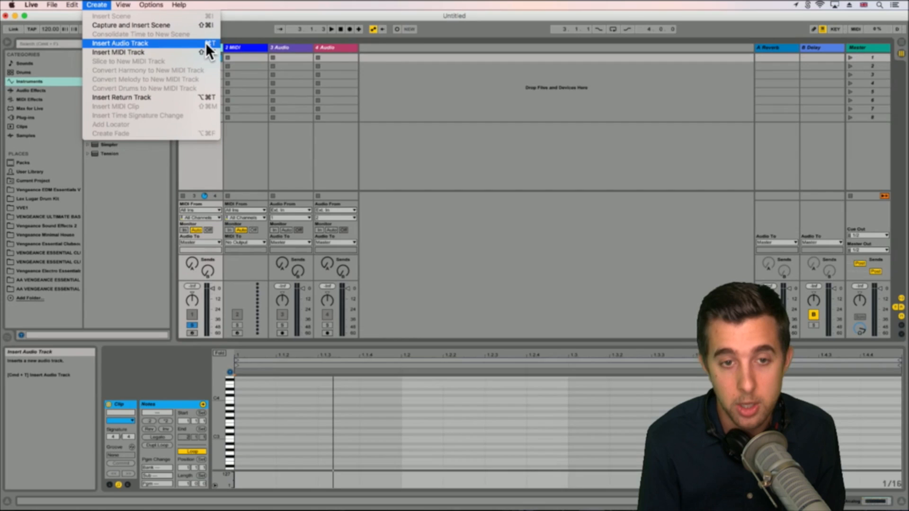
pyautogui.click(98, 5)
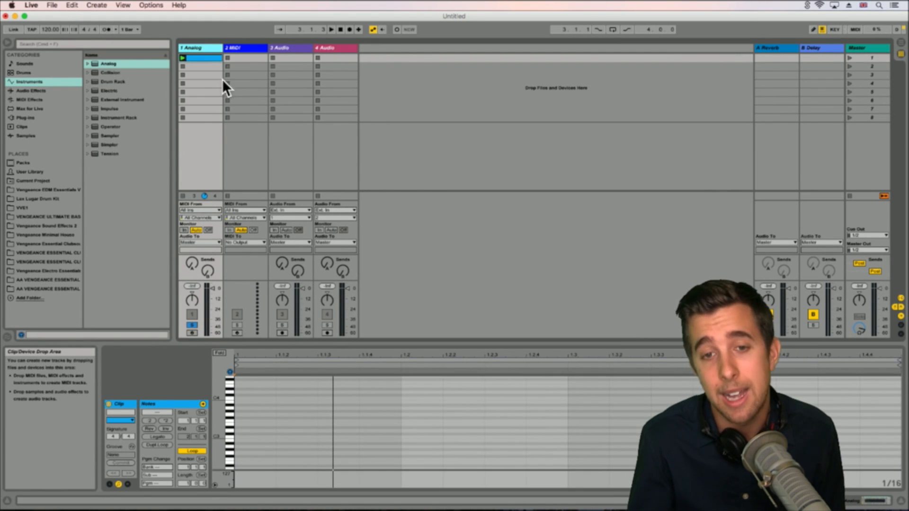
# Step: Insert eleven scenes below scene 1
pyautogui.click(238, 58)
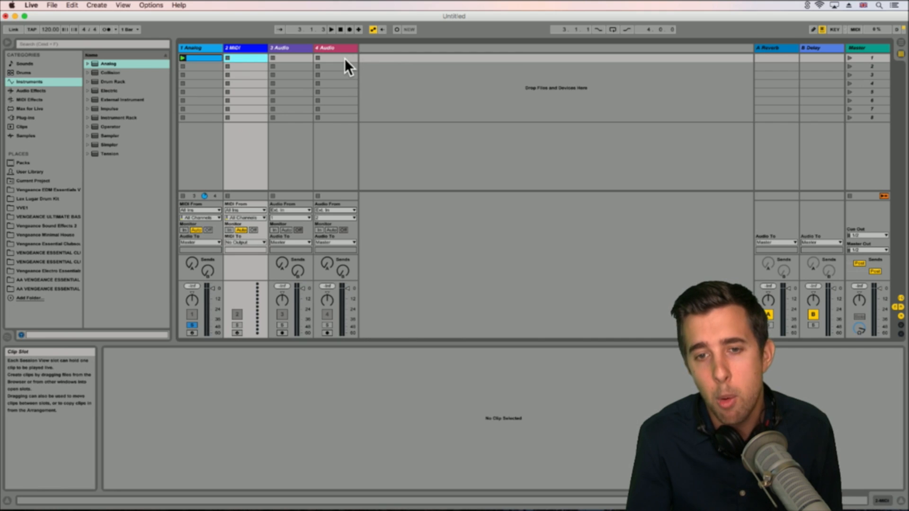
pyautogui.click(287, 58)
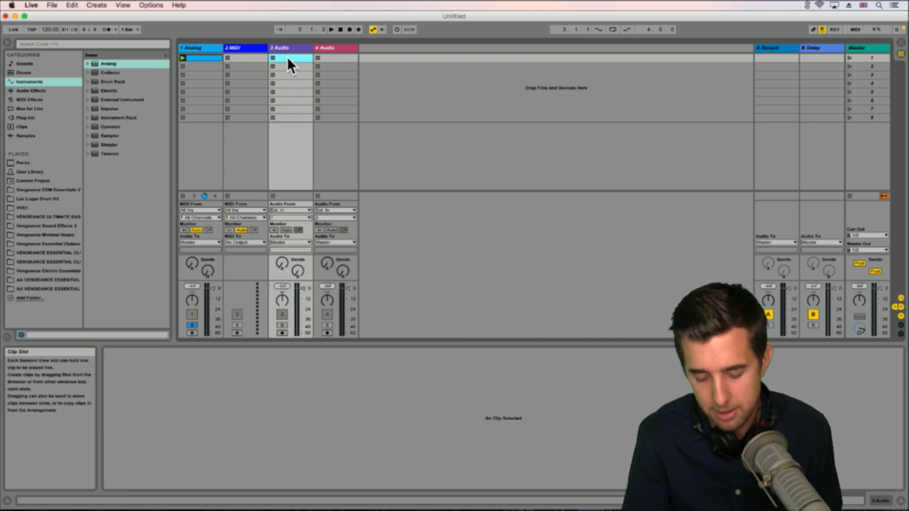
pyautogui.press('super+i')
pyautogui.press('super+i')
pyautogui.press('super+i')
pyautogui.press('super+i')
pyautogui.press('super+i')
pyautogui.press('super+i')
pyautogui.press('super+i')
pyautogui.press('super+i')
pyautogui.press('super+i')
pyautogui.press('super+i')
pyautogui.press('super+i')
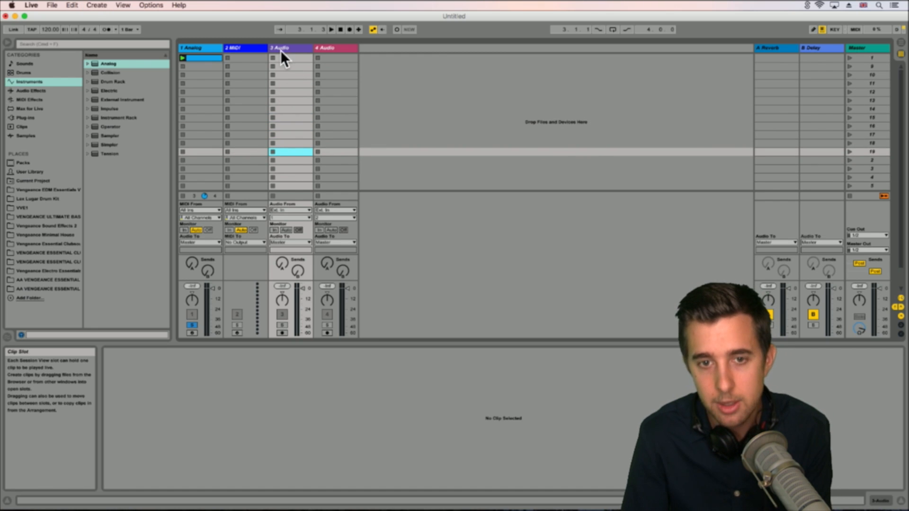
# Step: Delete scenes 19 down to 10, leaving scene 9 in place below scene 1
pyautogui.click(870, 152)
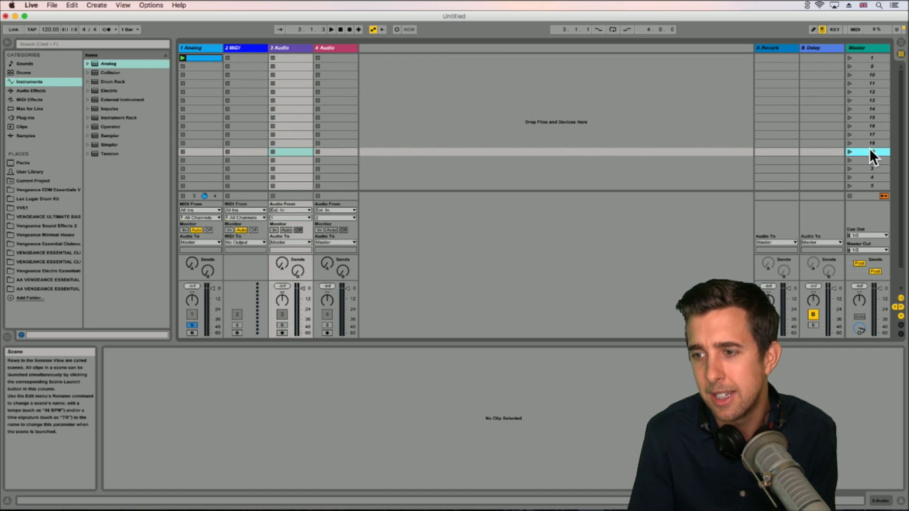
pyautogui.press('BackSpace')
pyautogui.press('BackSpace')
pyautogui.press('BackSpace')
pyautogui.press('BackSpace')
pyautogui.press('BackSpace')
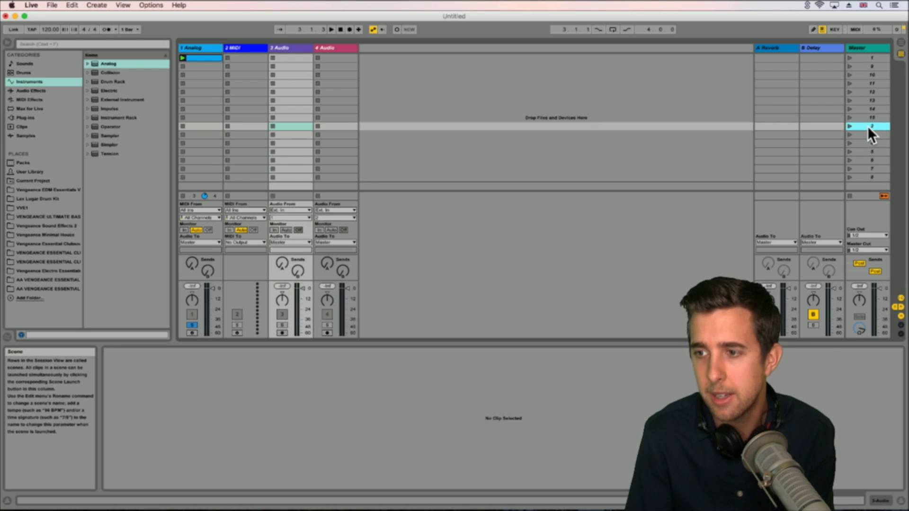
pyautogui.press('BackSpace')
pyautogui.press('BackSpace')
pyautogui.press('BackSpace')
pyautogui.press('BackSpace')
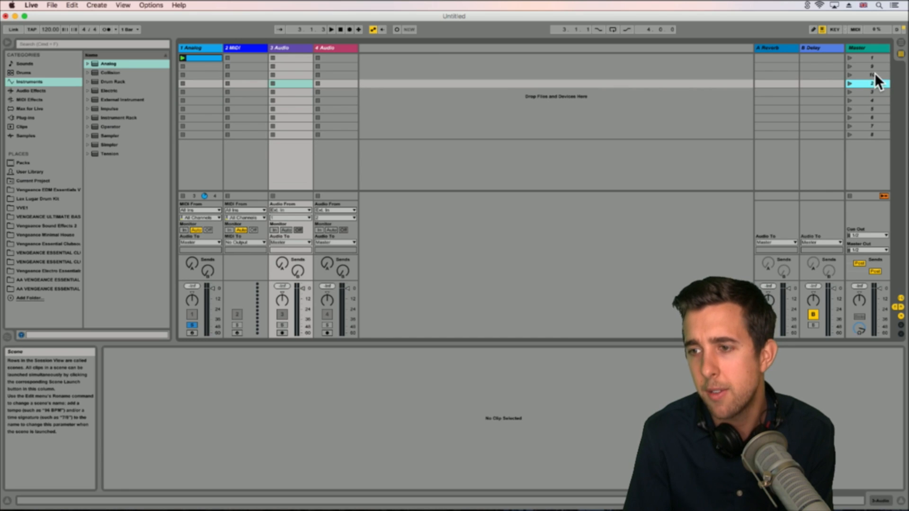
pyautogui.press('BackSpace')
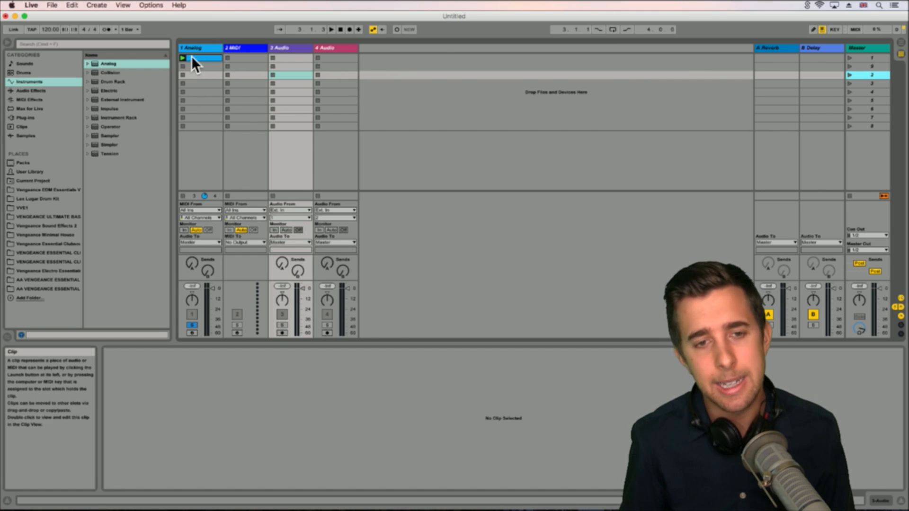
# Step: Switch to the Arrangement view, select the Analog track and leave it disarmed
pyautogui.press('Tab')
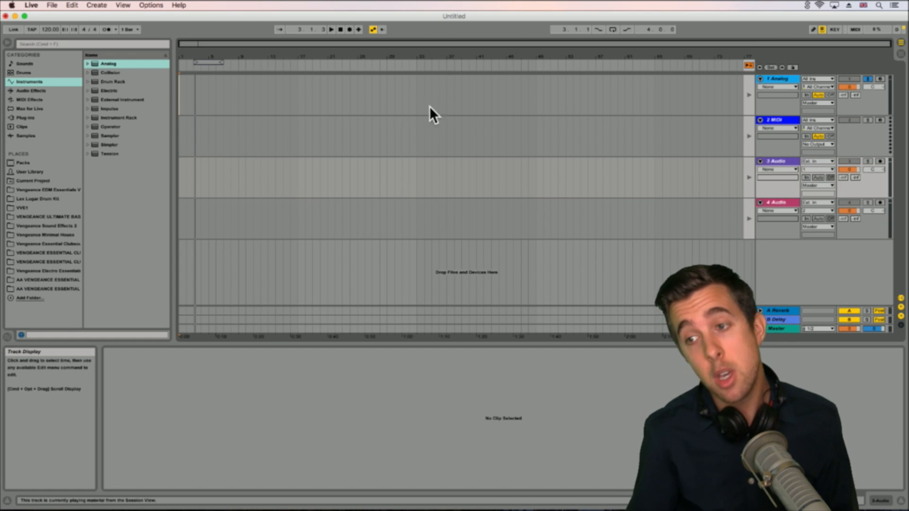
pyautogui.click(779, 78)
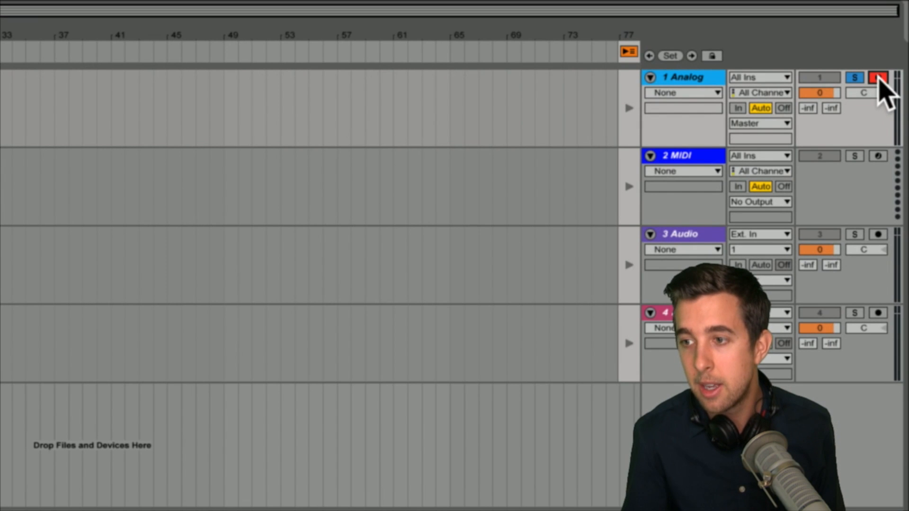
pyautogui.click(881, 79)
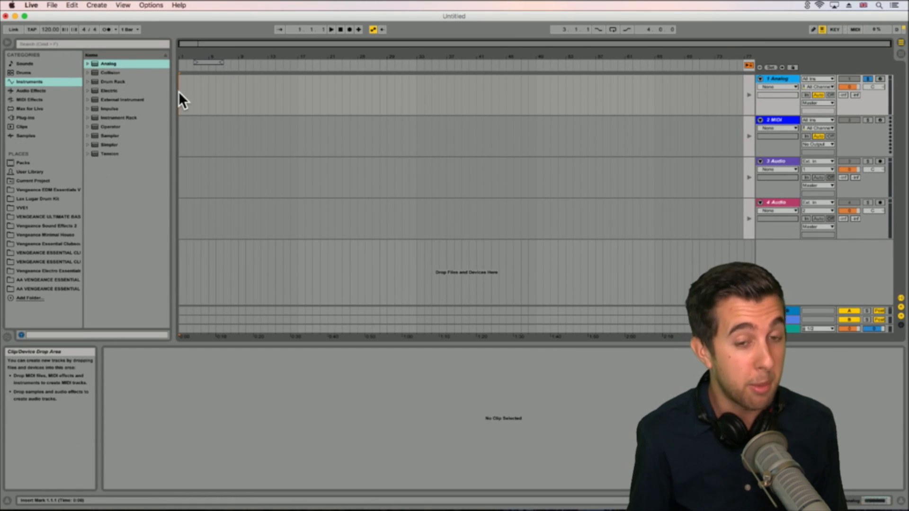
# Step: Switch back and forth between the Session and Arrangement views to compare them, finishing in the Session view
pyautogui.press('Tab')
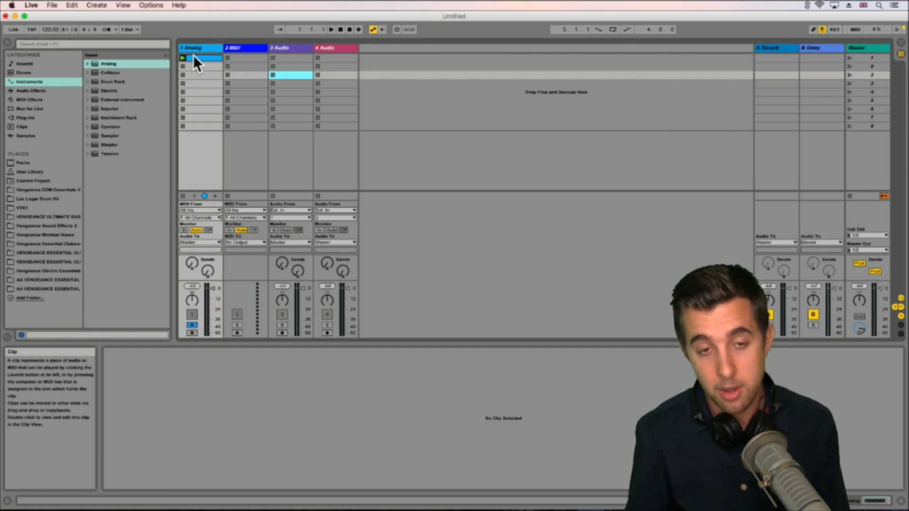
pyautogui.press('Tab')
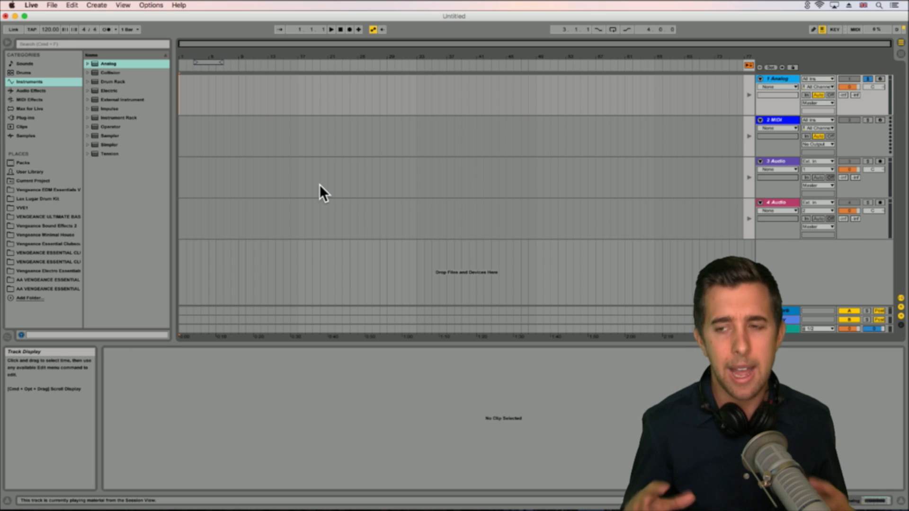
pyautogui.press('Tab')
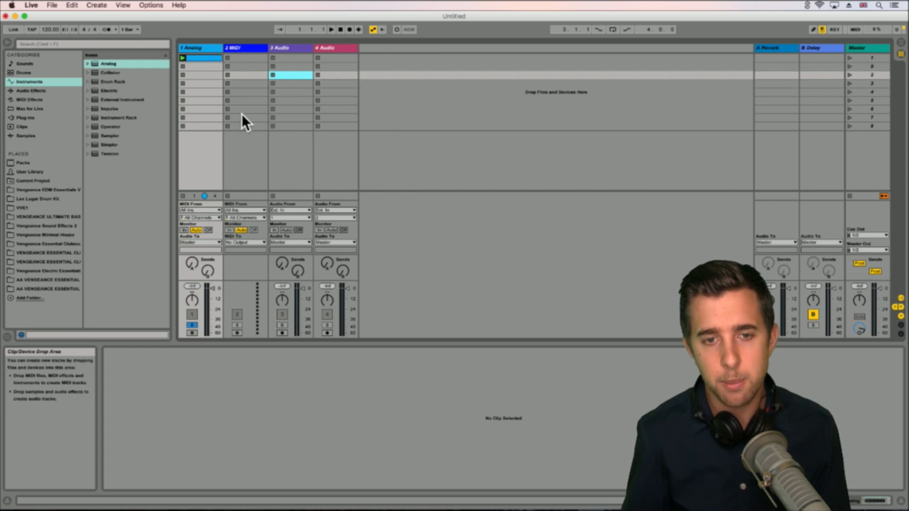
pyautogui.press('Tab')
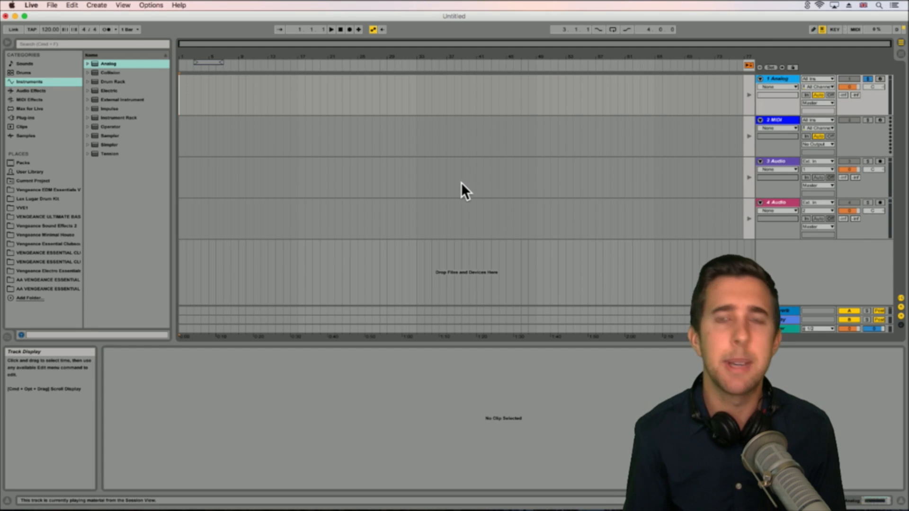
pyautogui.press('Tab')
# Step: Open the Analog track's first clip and duplicate it twice into the two slots below
pyautogui.doubleClick(194, 57)
pyautogui.moveTo(194, 57)
pyautogui.mouseDown()
pyautogui.moveTo(194, 77)
pyautogui.moveTo(196, 59)
pyautogui.mouseUp()
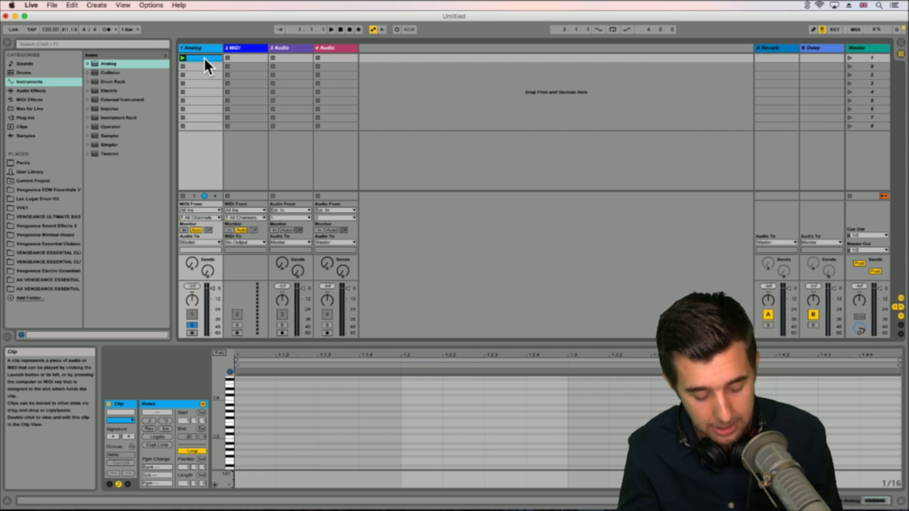
pyautogui.press('super+d')
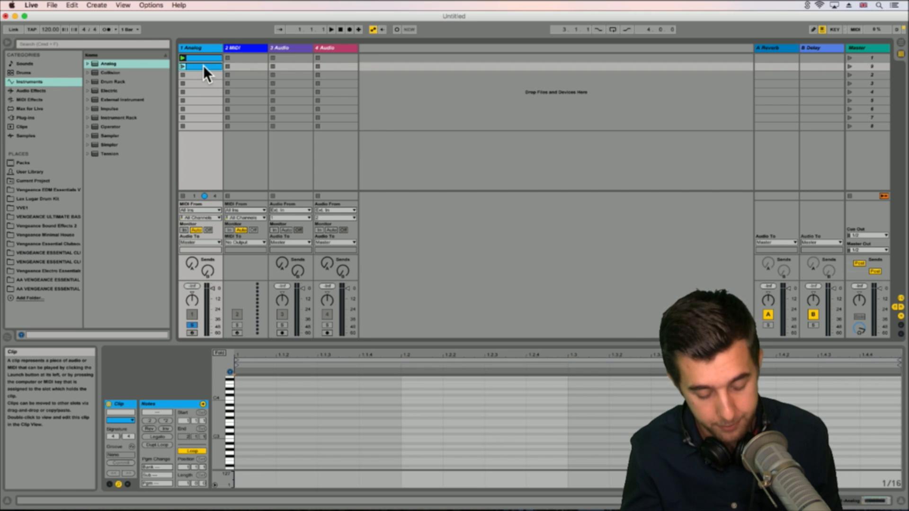
pyautogui.press('super+d')
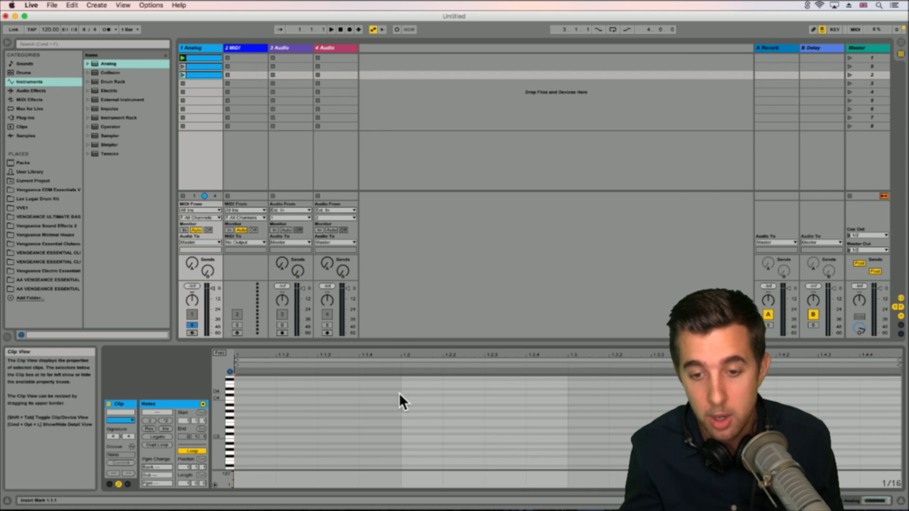
# Step: Enlarge the note editor and draw a sixteenth note on C3 at the start of the third Analog clip in Draw Mode
pyautogui.moveTo(392, 341); pyautogui.dragTo(392, 152)
pyautogui.press('b')
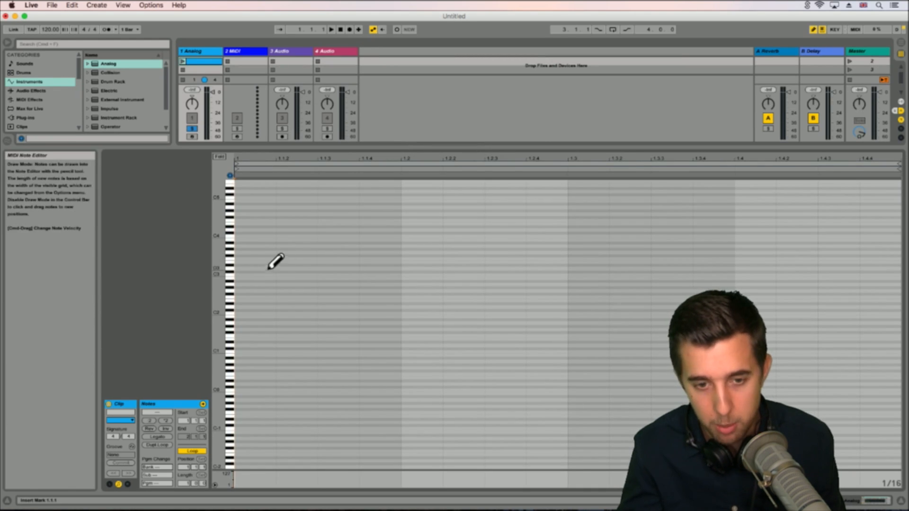
pyautogui.click(241, 275)
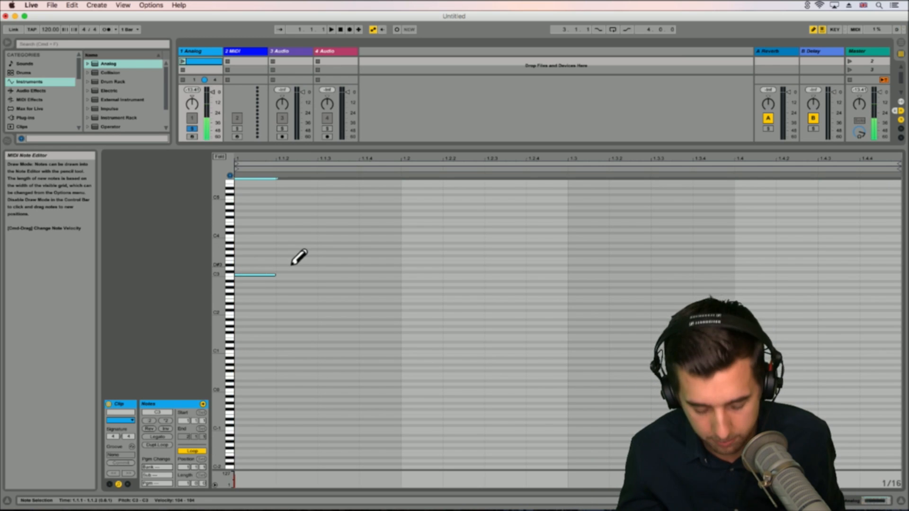
# Step: Add two more sixteenth notes after the first, D3 at 1.1.2 and C3 at 1.1.3
pyautogui.click(303, 159)
pyautogui.moveTo(302, 159); pyautogui.dragTo(291, 167)
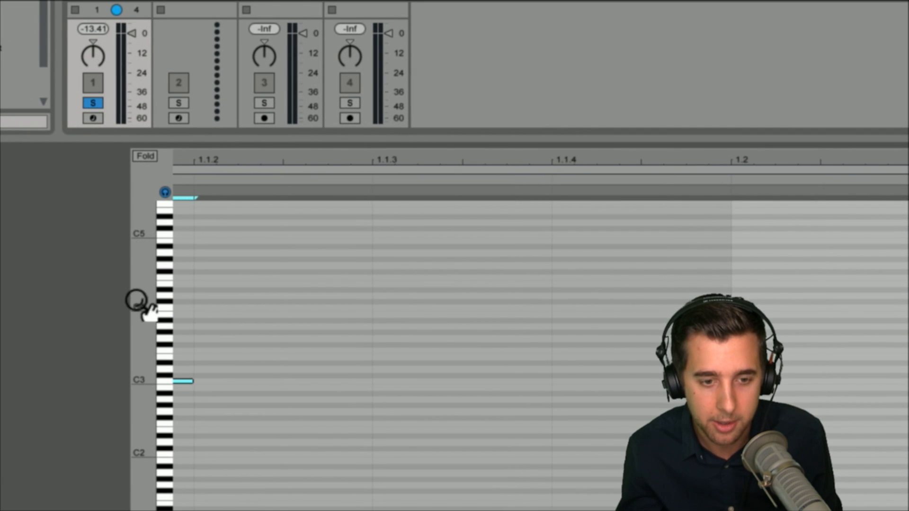
pyautogui.moveTo(137, 300); pyautogui.dragTo(168, 301)
pyautogui.scroll(-8, 235, 372)
pyautogui.scroll(5, 234, 359)
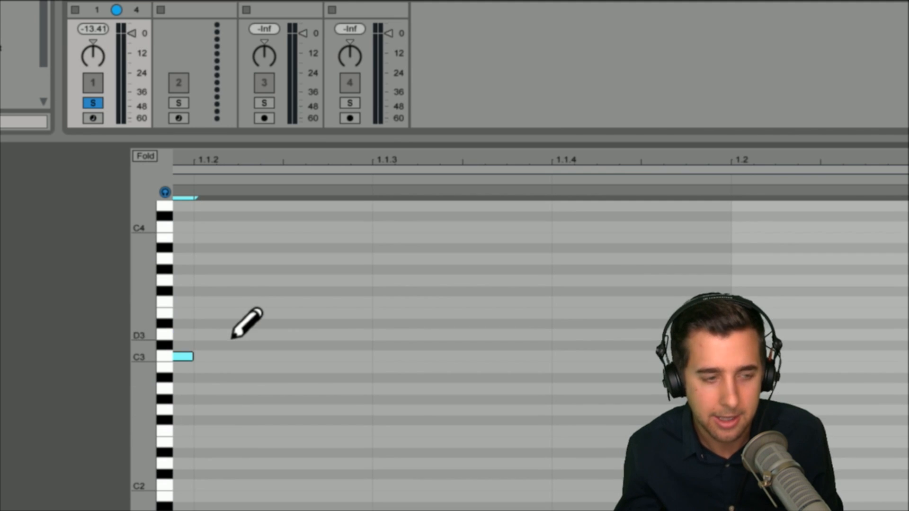
pyautogui.click(201, 334)
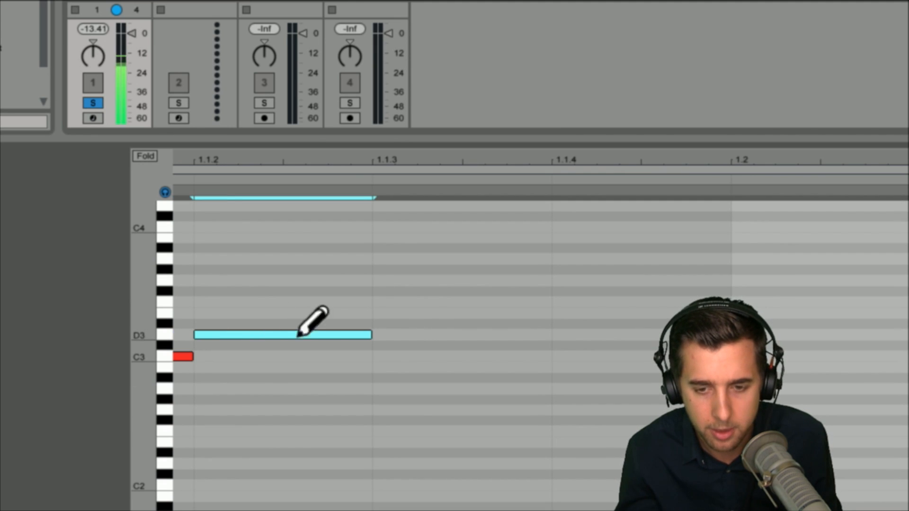
pyautogui.click(384, 355)
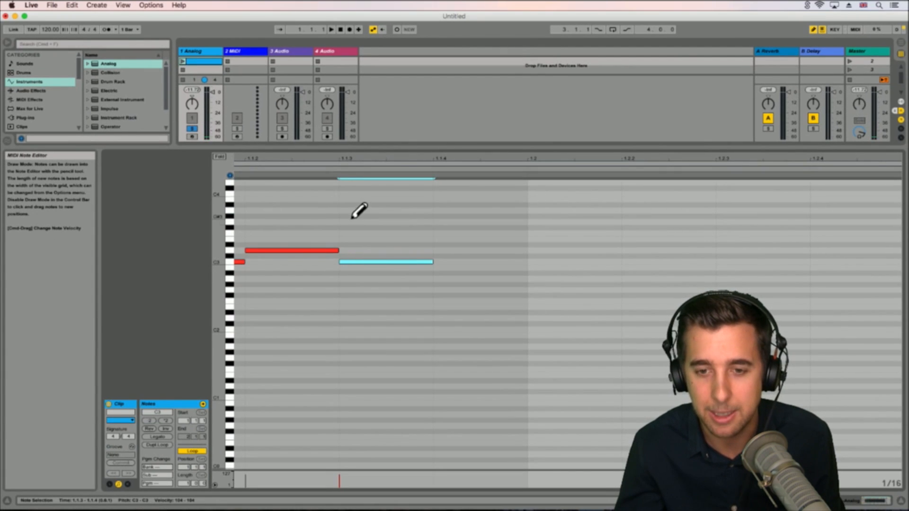
# Step: Shorten the clip's loop so that it ends at 1.3
pyautogui.moveTo(565, 156); pyautogui.dragTo(550, 142)
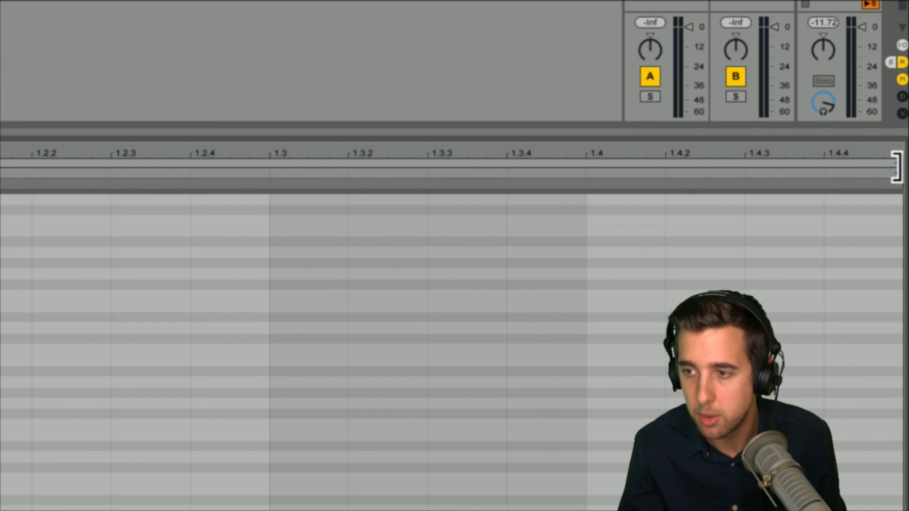
pyautogui.moveTo(897, 165); pyautogui.dragTo(599, 164)
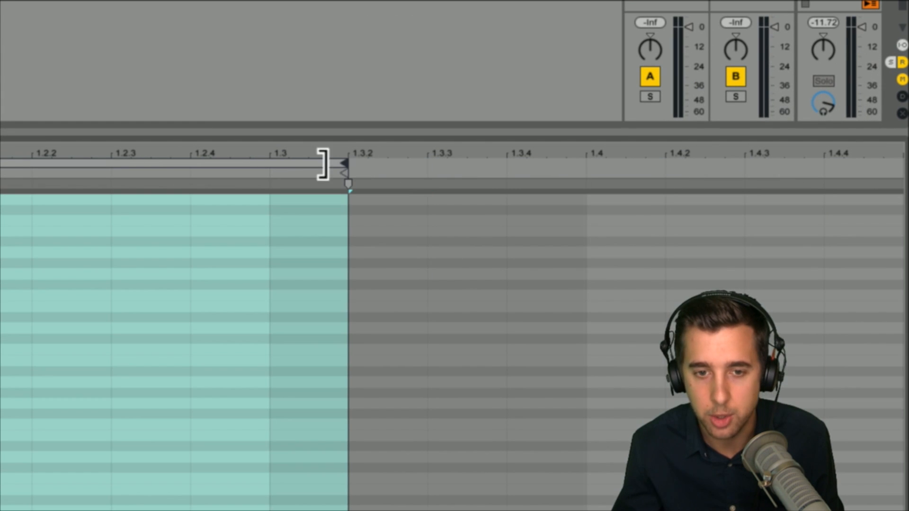
pyautogui.moveTo(323, 165); pyautogui.dragTo(279, 160)
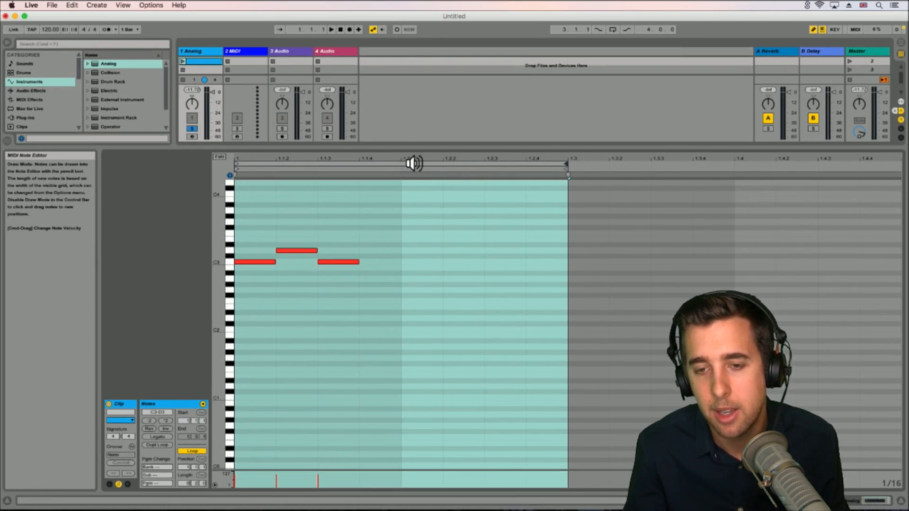
# Step: Play the set briefly, hide the clip editor and launch the third Analog clip
pyautogui.click(411, 162)
pyautogui.press('space')
pyautogui.moveTo(257, 148); pyautogui.dragTo(254, 151)
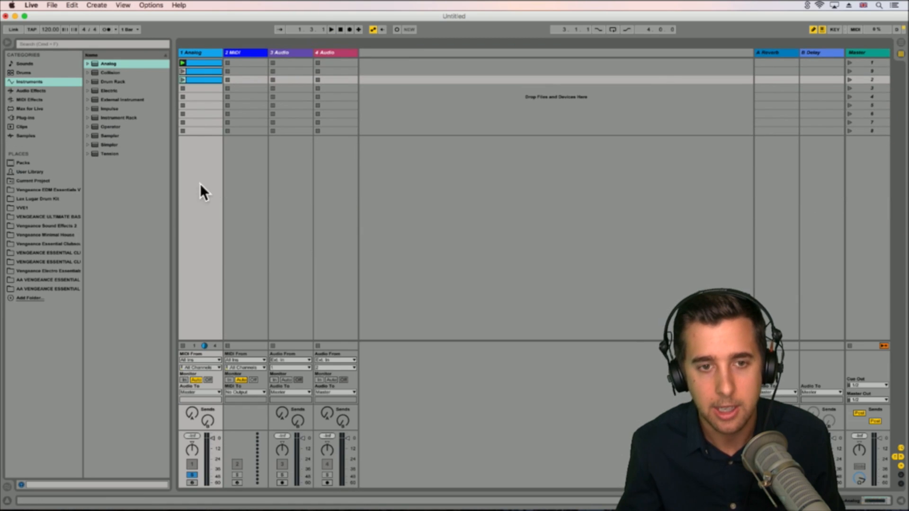
pyautogui.click(183, 80)
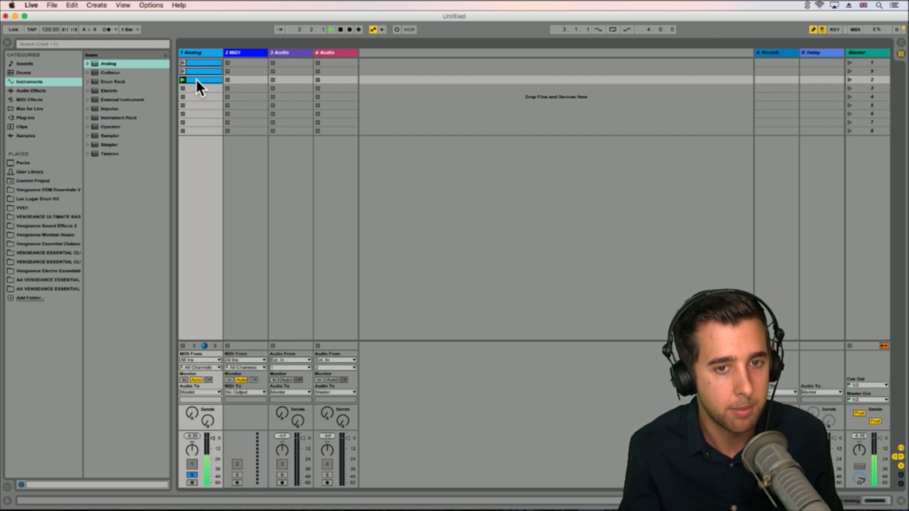
# Step: Delete the two upper clips of the Analog track, keeping only the clip with notes
pyautogui.click(195, 72)
pyautogui.press('Delete')
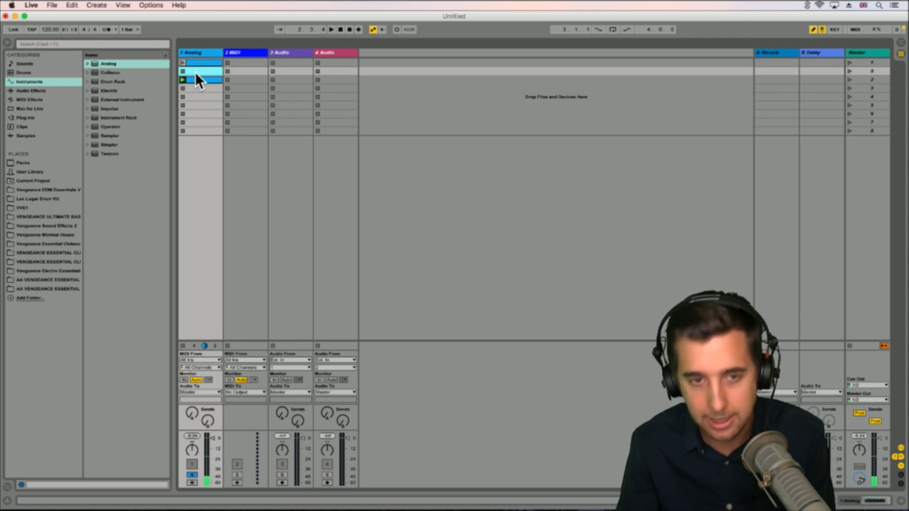
pyautogui.click(193, 61)
pyautogui.press('Delete')
# Step: Change the colour of the remaining Analog clip to magenta
pyautogui.rightClick(195, 79)
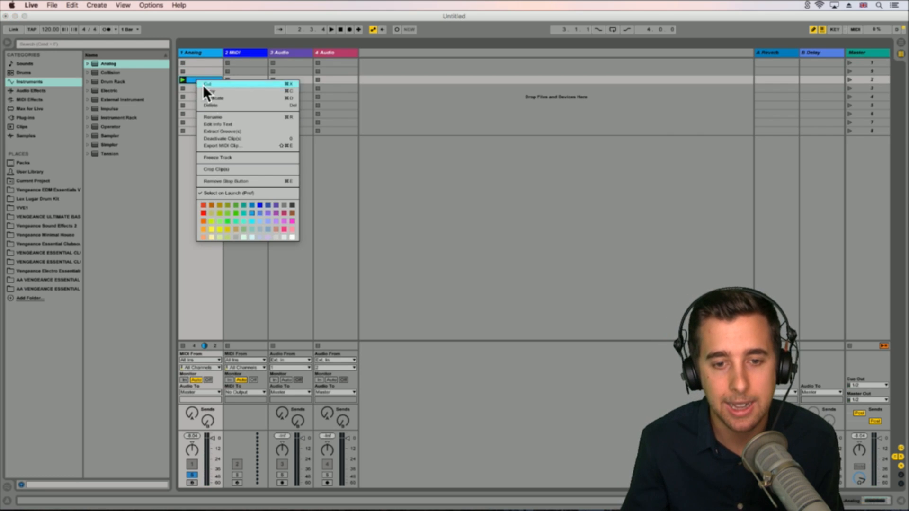
pyautogui.click(284, 222)
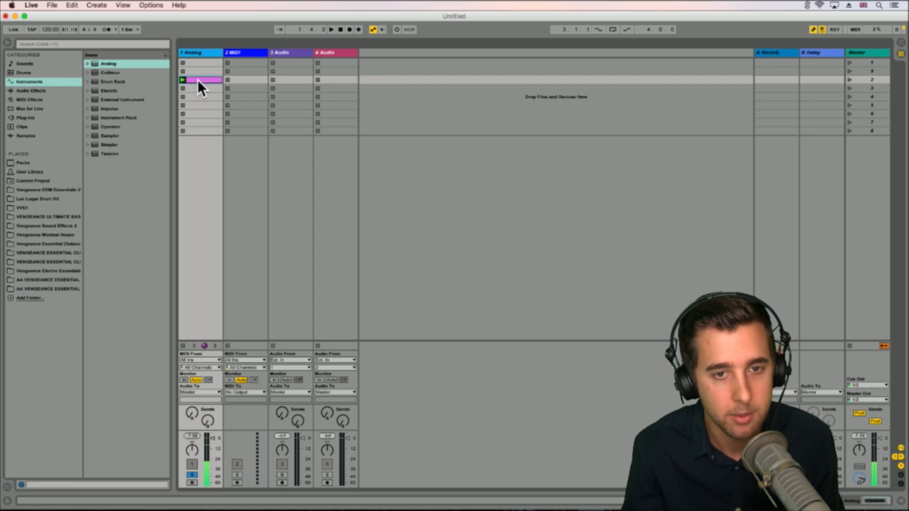
pyautogui.moveTo(197, 80)
pyautogui.mouseDown()
pyautogui.moveTo(196, 63)
pyautogui.moveTo(196, 79)
pyautogui.mouseUp()
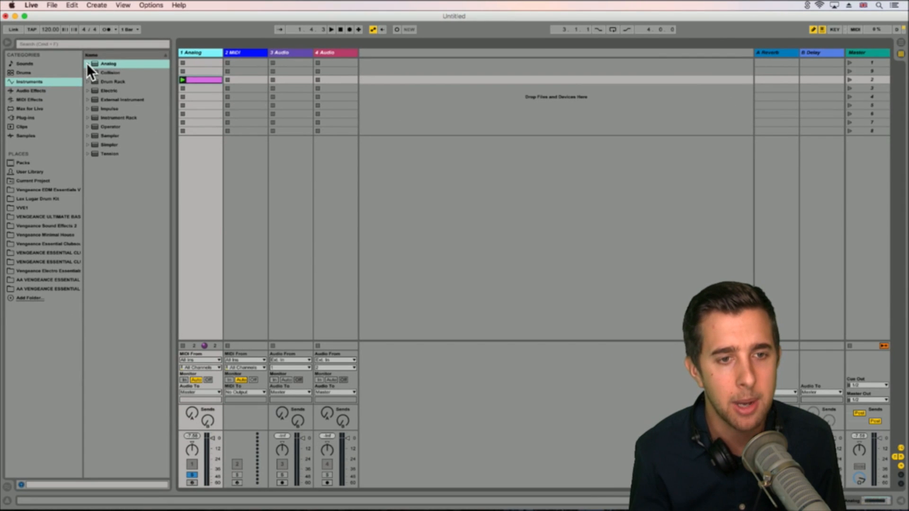
# Step: Preview presets in Analog's Bass folder, including Rhythmic Octaves Bass, and load Saw3 Pure Muted Bass onto the first track
pyautogui.click(87, 63)
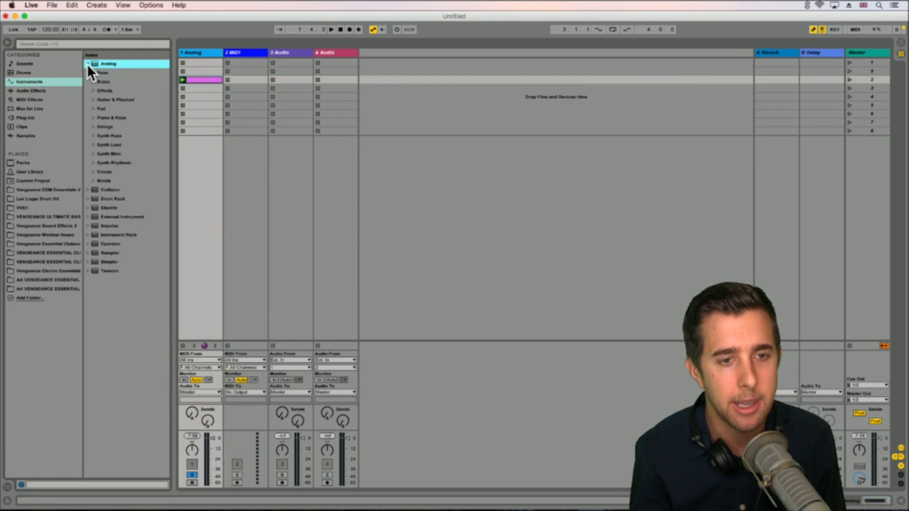
pyautogui.click(93, 73)
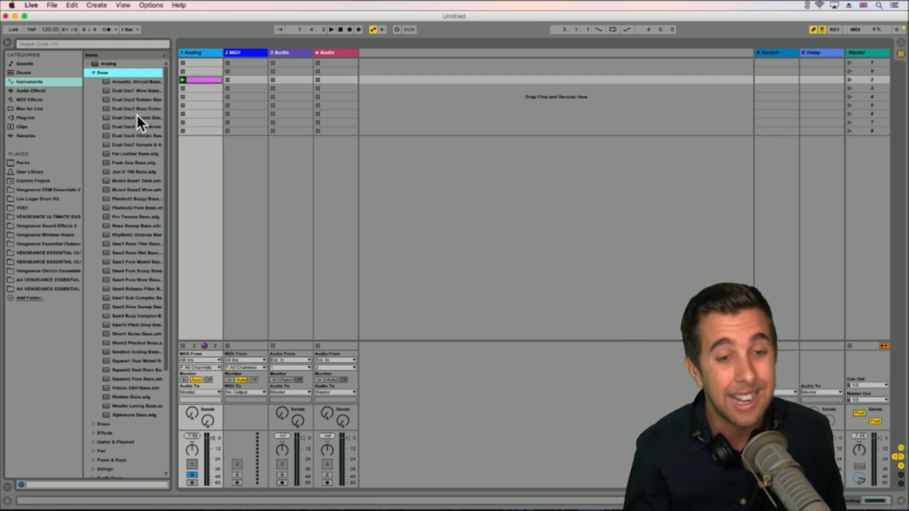
pyautogui.click(127, 235)
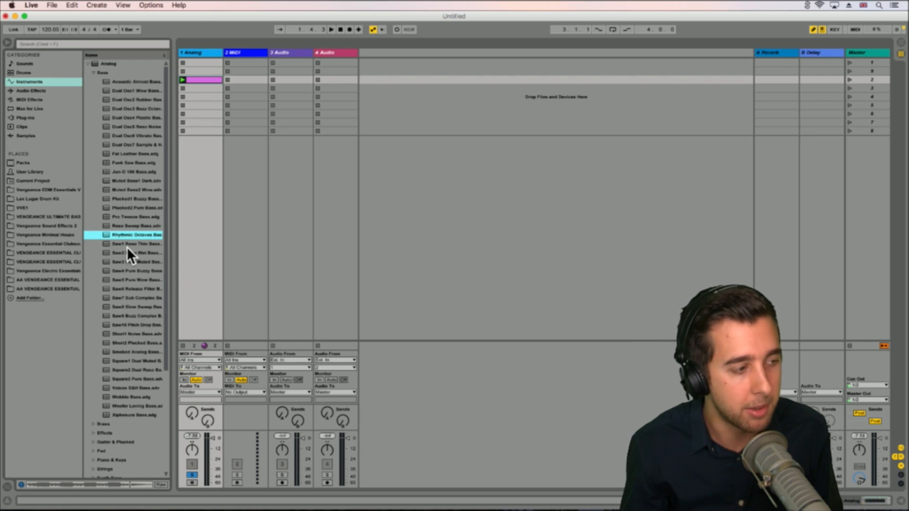
pyautogui.click(127, 262)
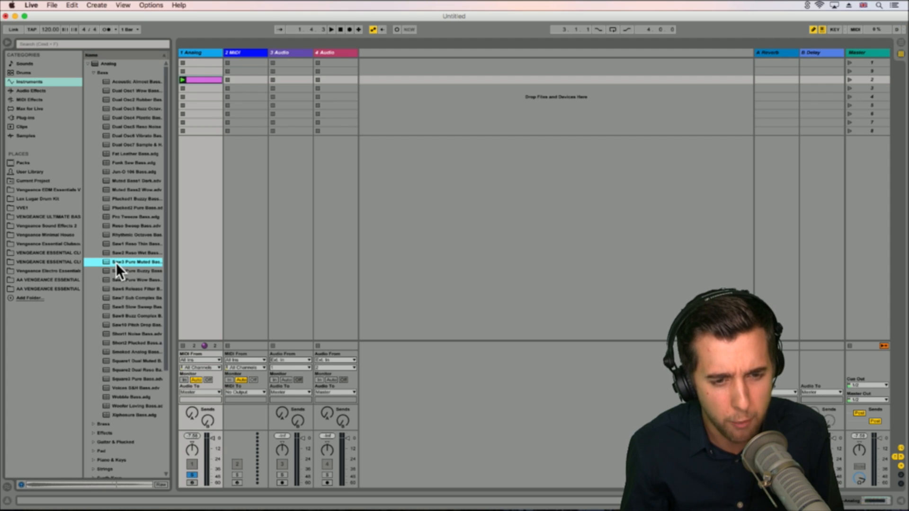
pyautogui.moveTo(115, 262); pyautogui.dragTo(204, 265)
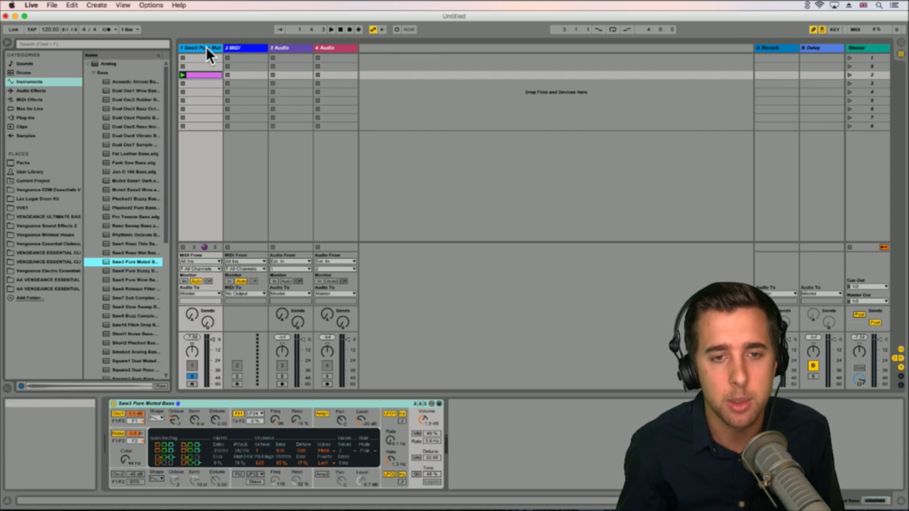
# Step: Delete the magenta clip from the first track
pyautogui.click(196, 74)
pyautogui.press('Delete')
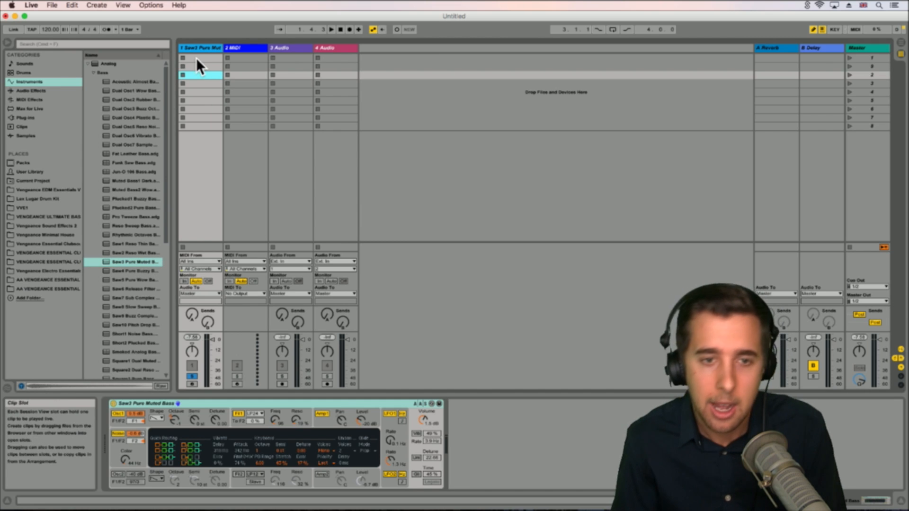
# Step: Create an empty MIDI clip in the first slot of the Saw3 Pure Muted Bass track and enlarge its note editor around C1
pyautogui.click(196, 57)
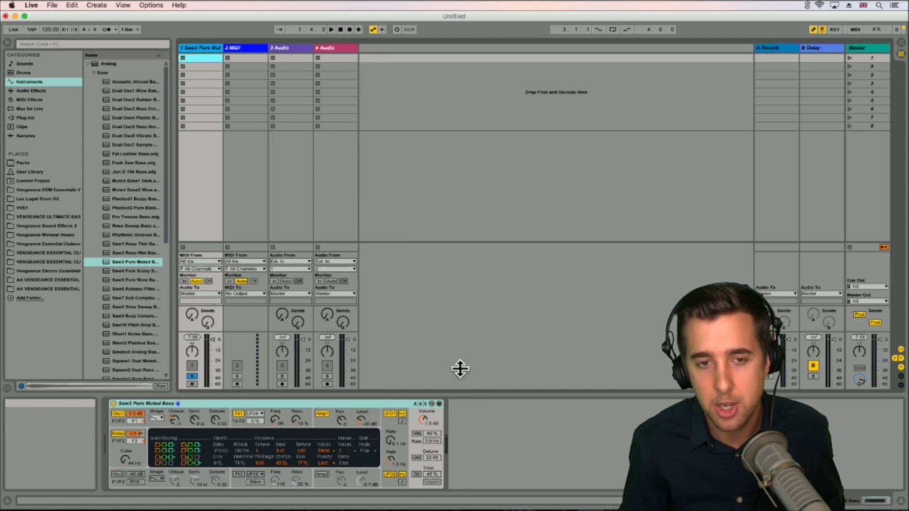
pyautogui.doubleClick(203, 58)
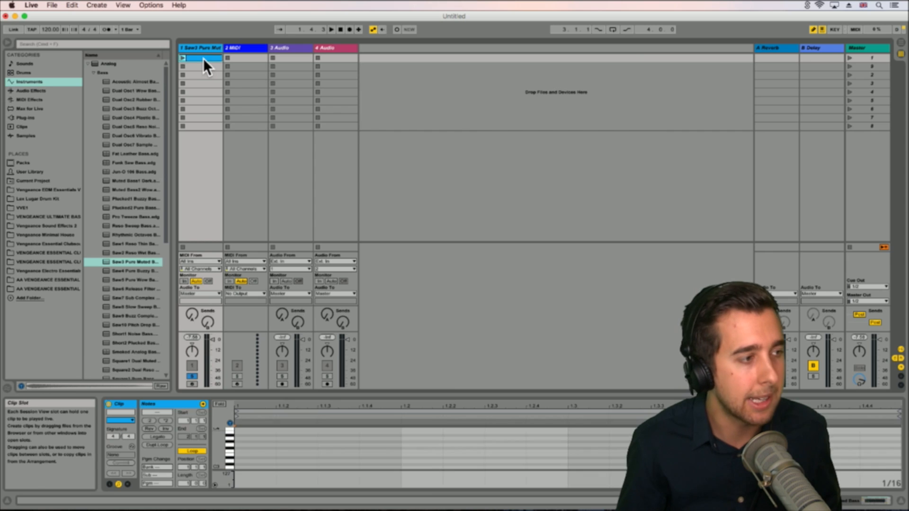
pyautogui.moveTo(387, 394); pyautogui.dragTo(355, 156)
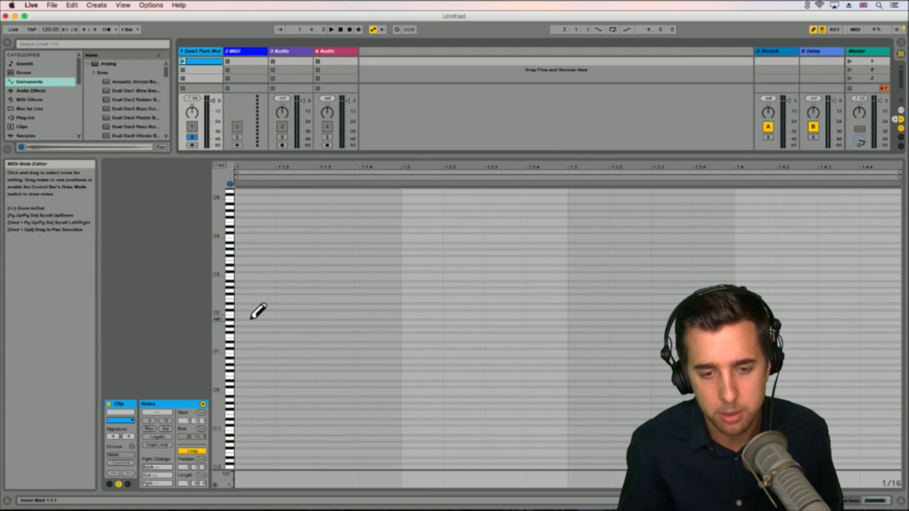
pyautogui.moveTo(216, 327)
pyautogui.mouseDown()
pyautogui.moveTo(240, 321)
pyautogui.moveTo(222, 324)
pyautogui.mouseUp()
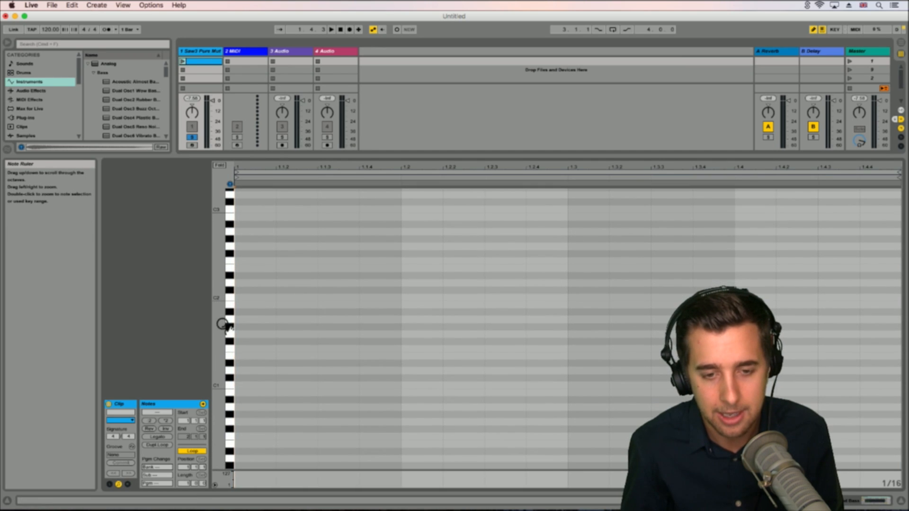
# Step: Draw sixteenth C1 notes at 1.1, 1.2, 1.2.4 and 1.3.3, plus one at 1.4.2 lowered two semitones to A#0
pyautogui.click(251, 386)
pyautogui.click(417, 385)
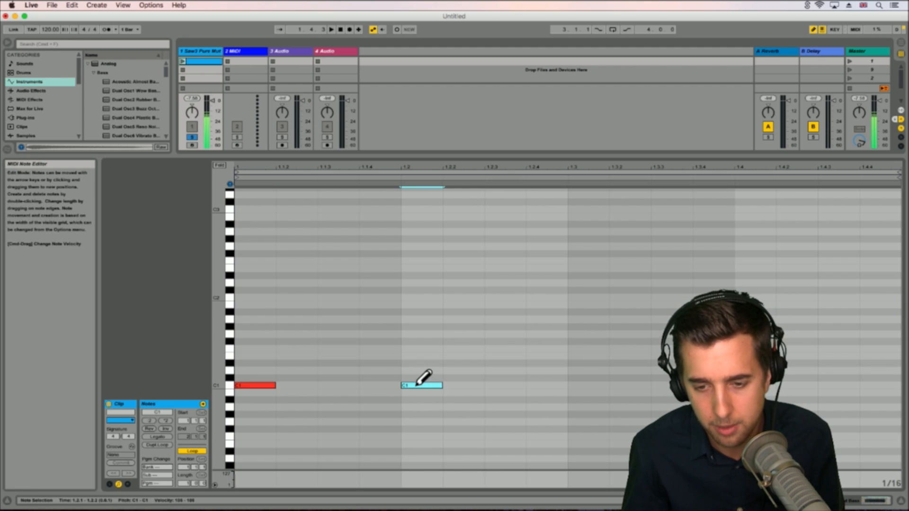
pyautogui.click(539, 384)
pyautogui.click(653, 384)
pyautogui.click(793, 385)
pyautogui.press('Down')
pyautogui.press('Down')
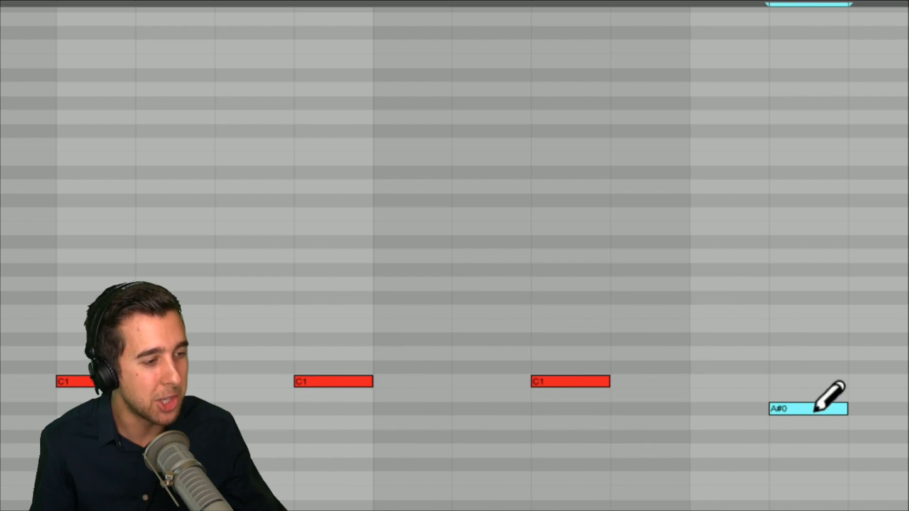
pyautogui.press('b')
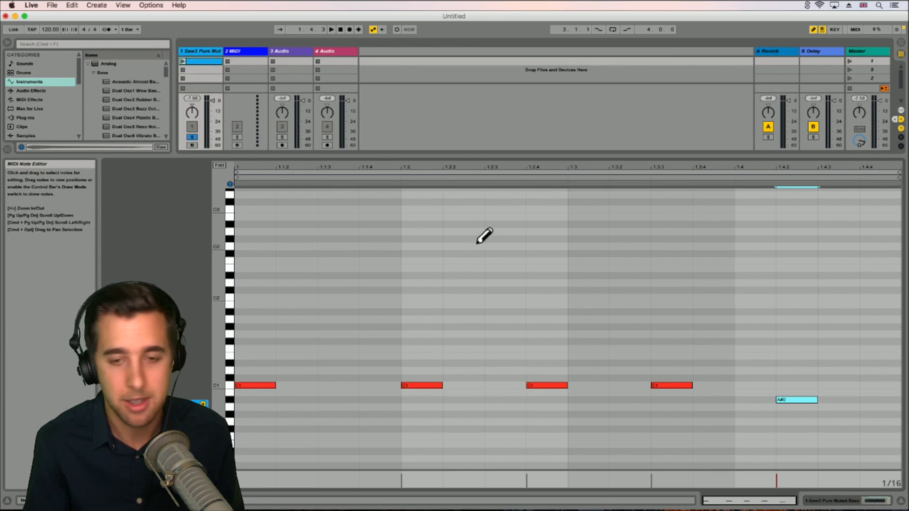
# Step: Launch the bass clip in the first slot, listen to it loop in the note editor, and restore the full Session view
pyautogui.moveTo(301, 155); pyautogui.dragTo(315, 386)
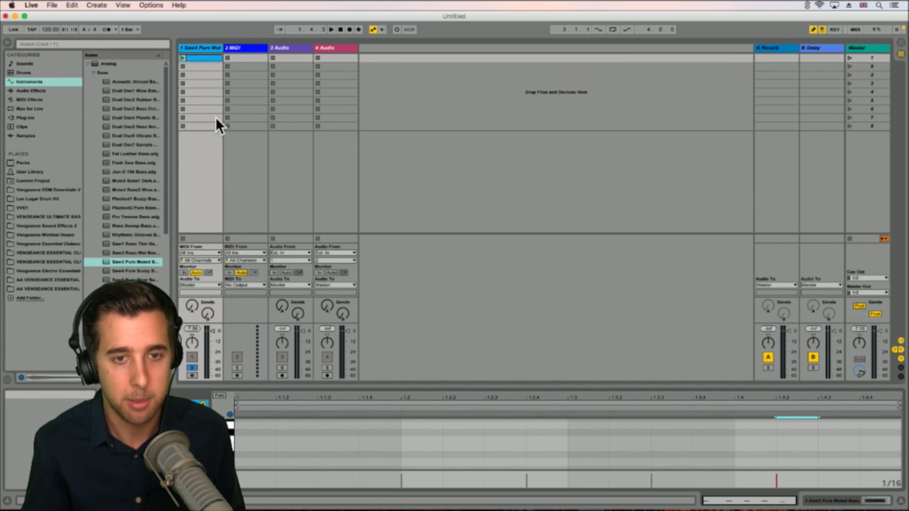
pyautogui.click(183, 58)
pyautogui.moveTo(491, 386); pyautogui.dragTo(465, 195)
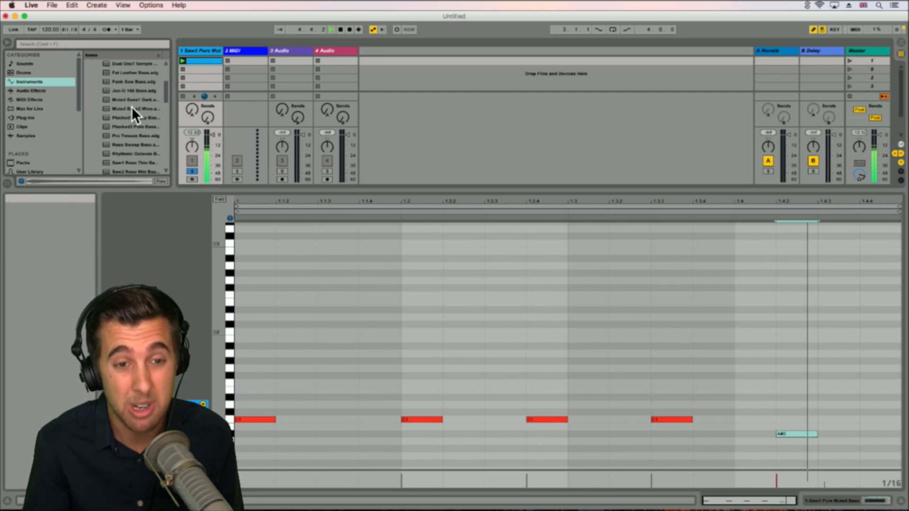
pyautogui.scroll(-4, 131, 107)
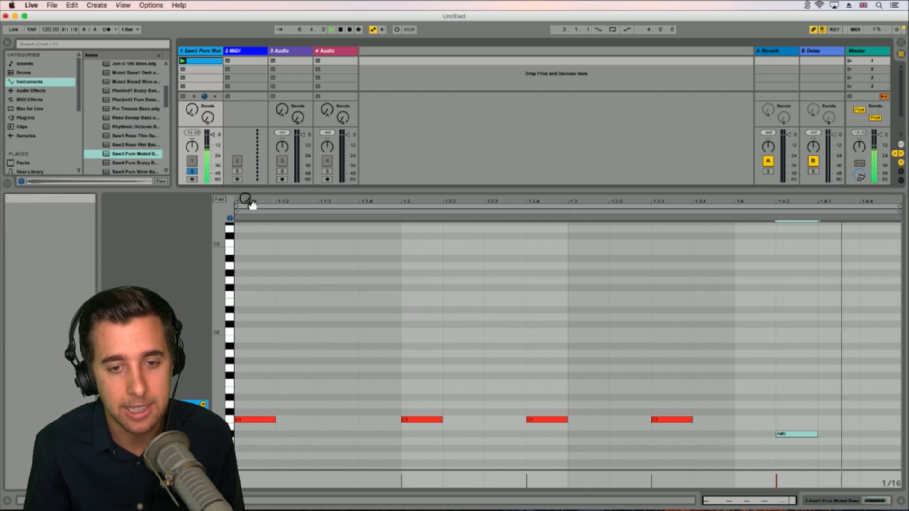
pyautogui.moveTo(244, 186); pyautogui.dragTo(295, 505)
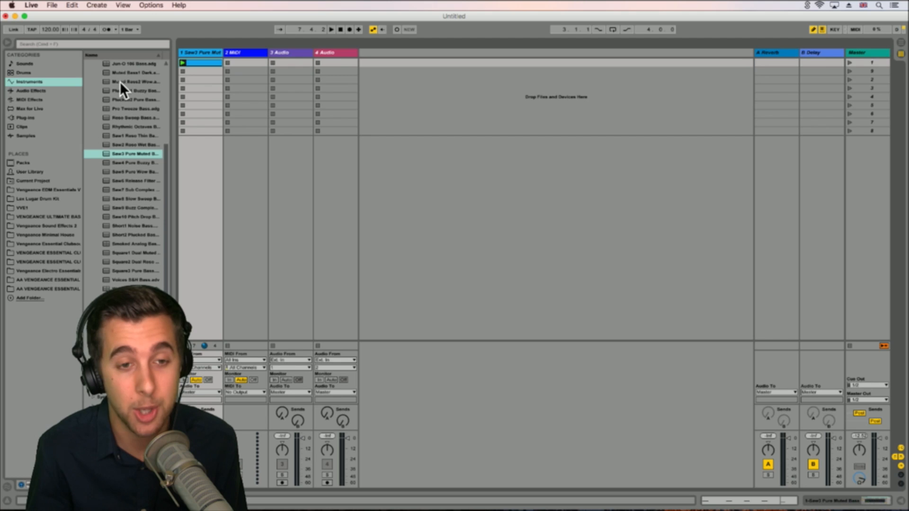
# Step: Collapse the Analog presets and load an empty Drum Rack onto the second track
pyautogui.scroll(2, 117, 89)
pyautogui.click(87, 64)
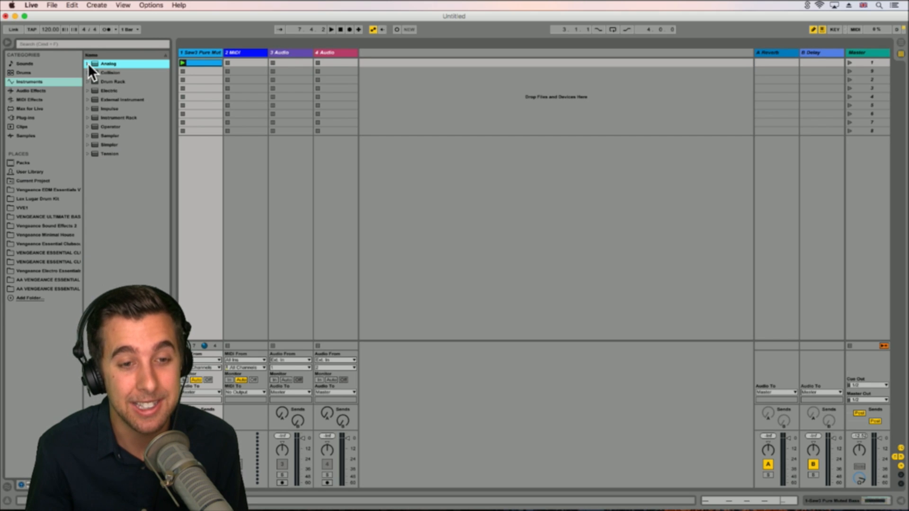
pyautogui.moveTo(109, 79); pyautogui.dragTo(243, 50)
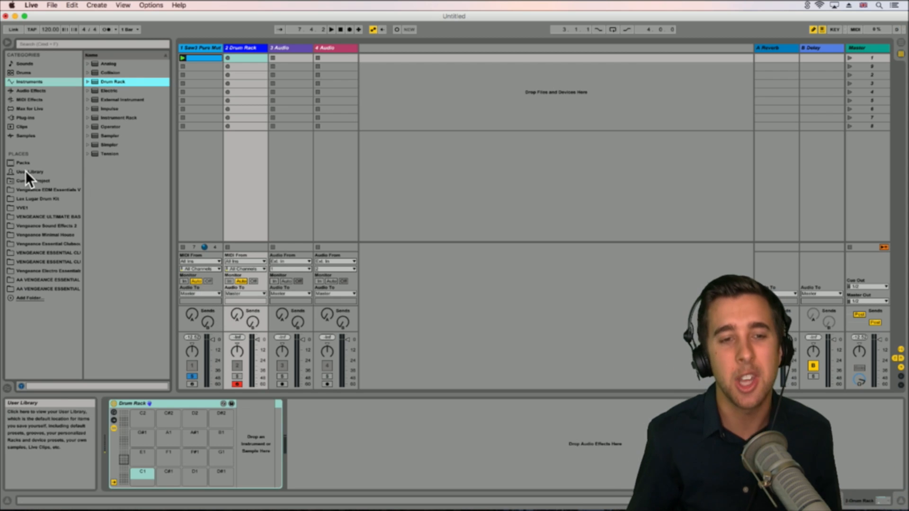
# Step: Search the sample library for "kick"
pyautogui.click(22, 136)
pyautogui.click(59, 44)
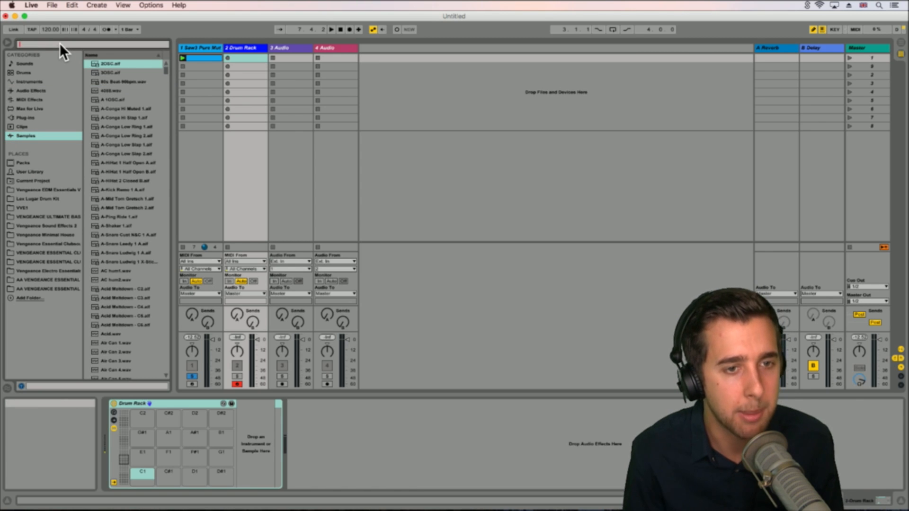
pyautogui.write('kick')
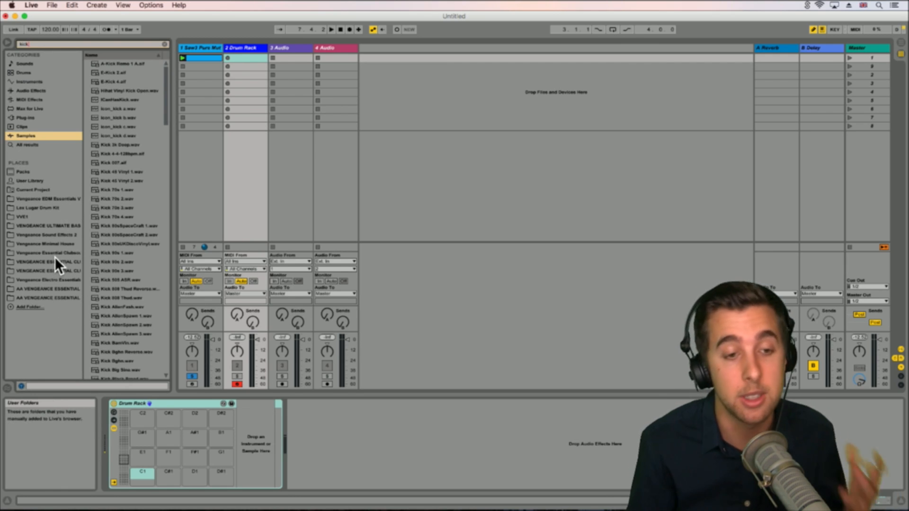
# Step: Preview the LEX HEAVY kick samples in the Lex Lugar Drum Kit folder
pyautogui.click(50, 208)
pyautogui.click(115, 62)
pyautogui.press('Down')
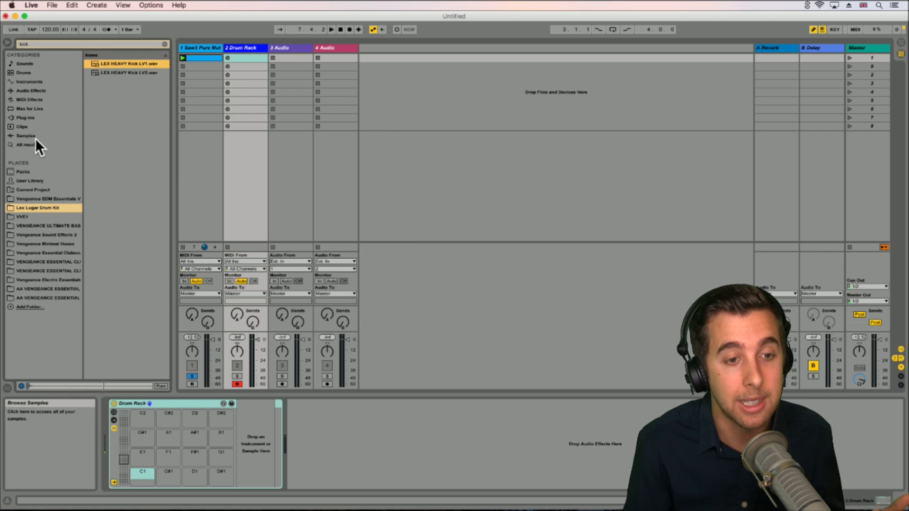
# Step: Return to the full sample results and preview the first three kicks, ending with E-Kick 4.aif
pyautogui.click(30, 137)
pyautogui.click(120, 64)
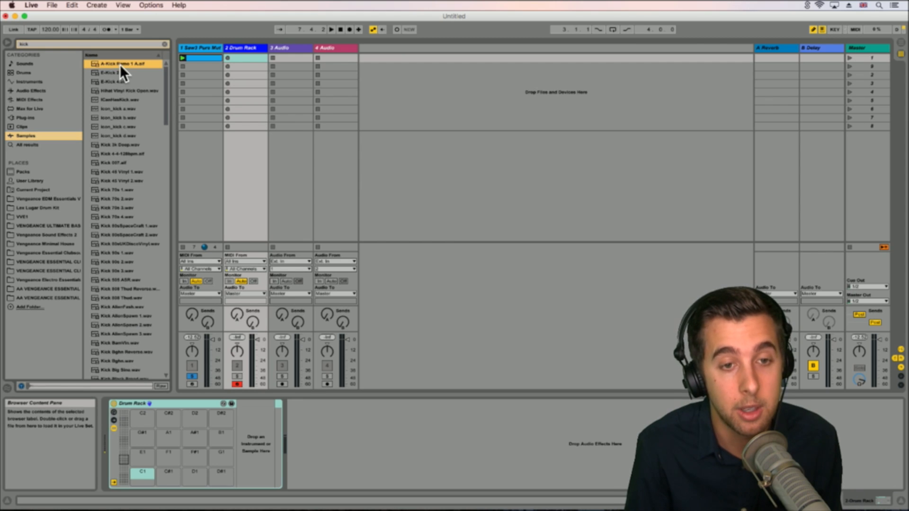
pyautogui.click(117, 72)
pyautogui.click(111, 81)
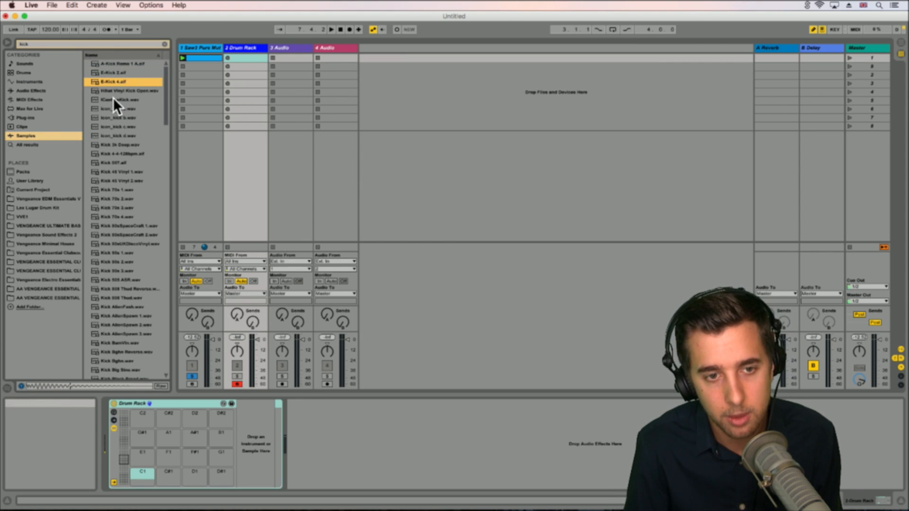
# Step: Load E-Kick 4.aif onto the Drum Rack's C1 pad and audition the pad
pyautogui.moveTo(111, 84); pyautogui.dragTo(138, 470)
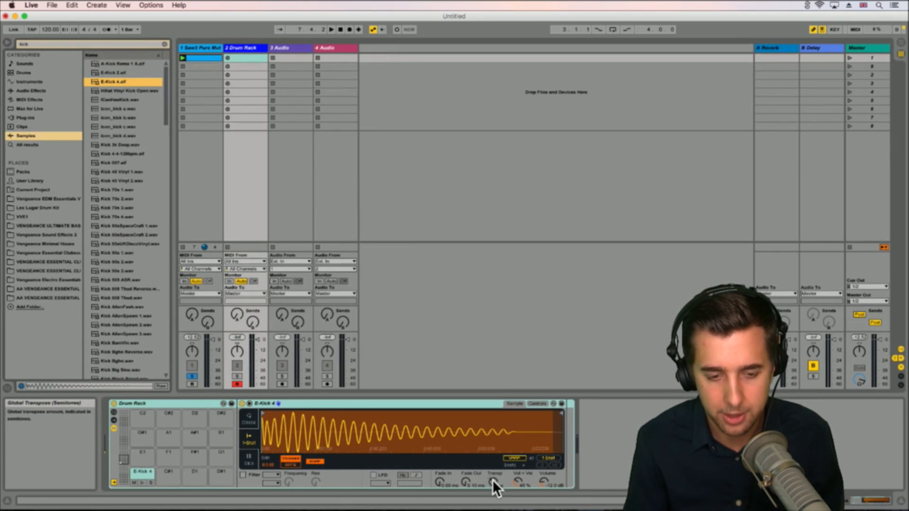
pyautogui.click(141, 483)
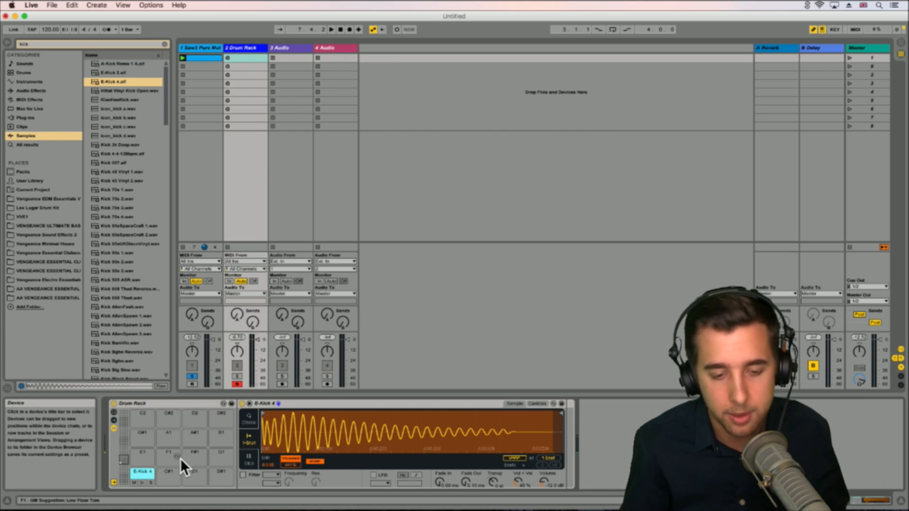
pyautogui.click(141, 483)
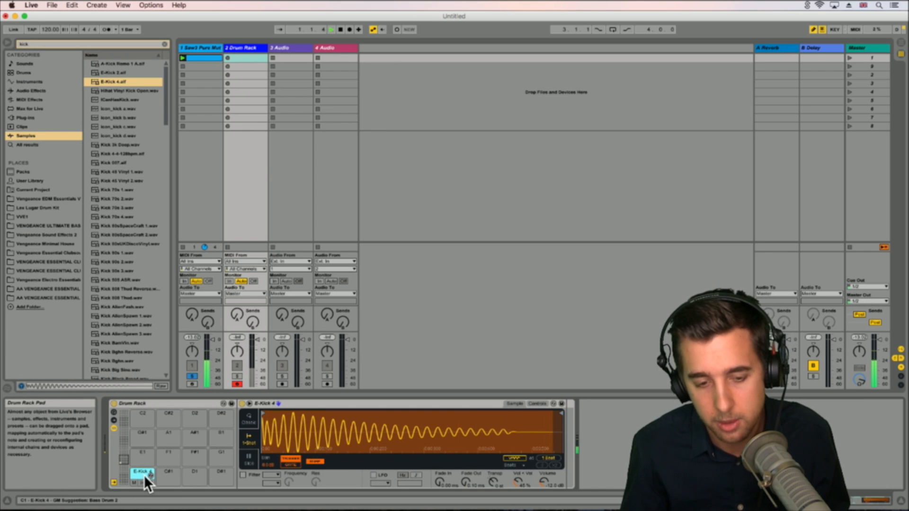
# Step: Create a MIDI clip in the Drum Rack track's first slot and draw an E-Kick 4 note on each of the four beats
pyautogui.doubleClick(243, 57)
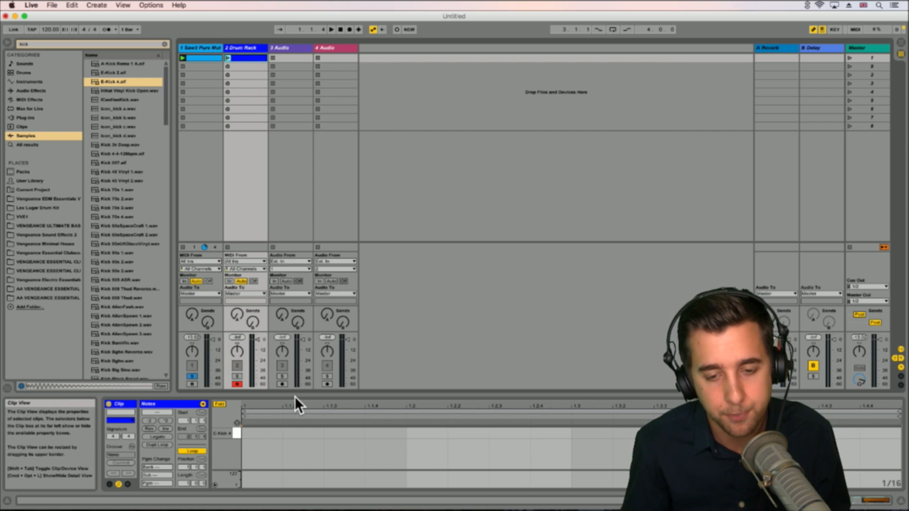
pyautogui.moveTo(291, 395); pyautogui.dragTo(251, 138)
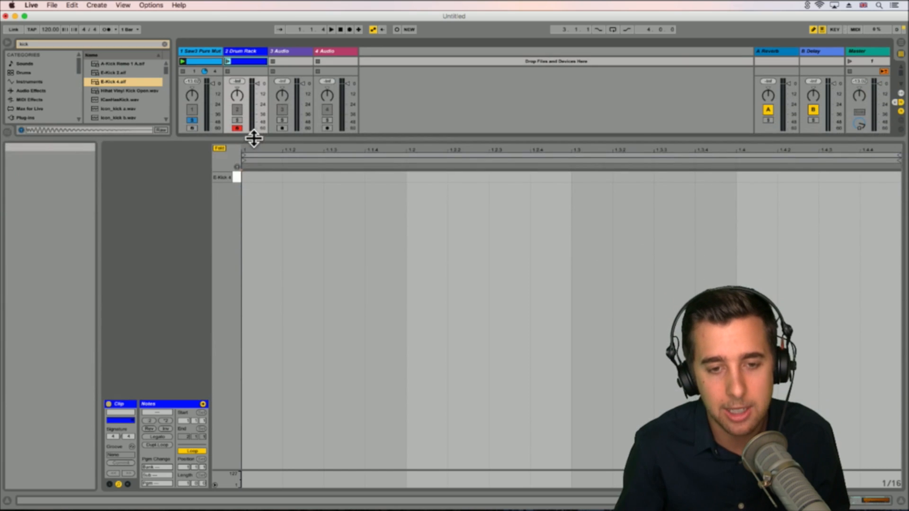
pyautogui.click(259, 177)
pyautogui.click(417, 177)
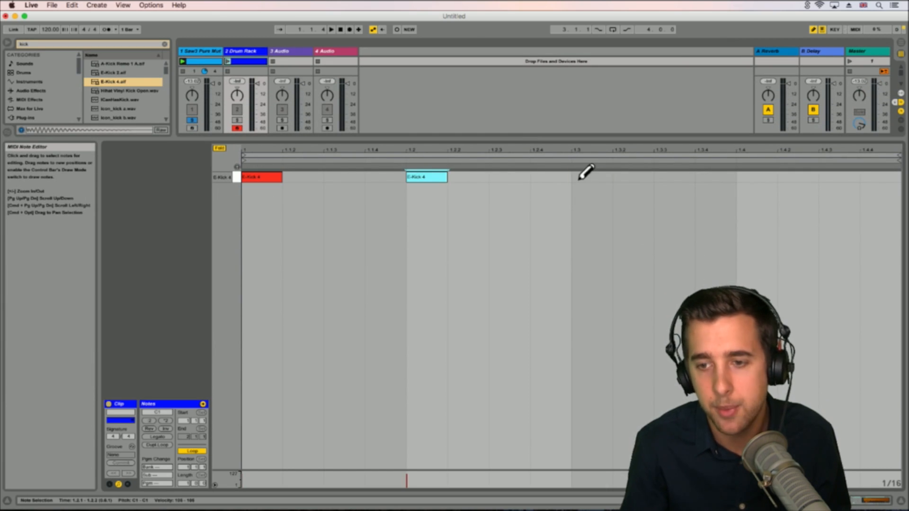
pyautogui.click(580, 177)
pyautogui.click(743, 177)
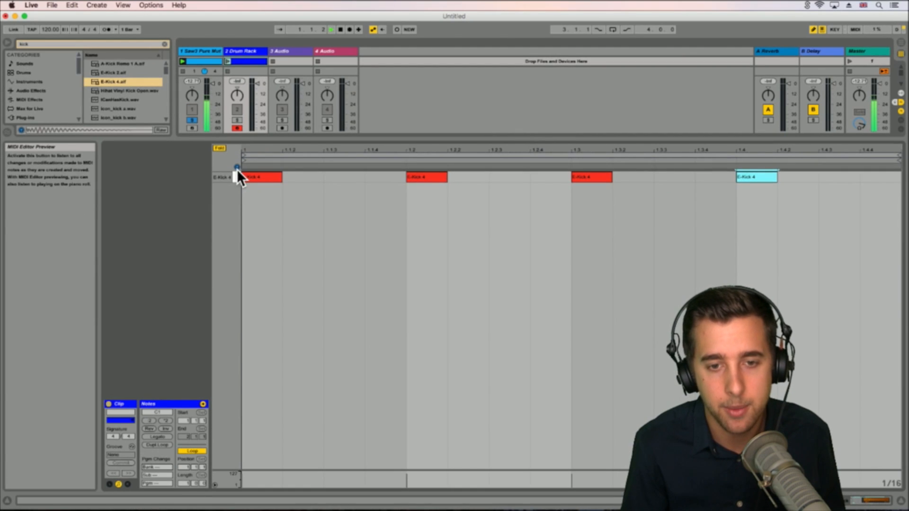
# Step: Launch the kick clip, then turn off solo on the bass track and play both clips together
pyautogui.click(228, 64)
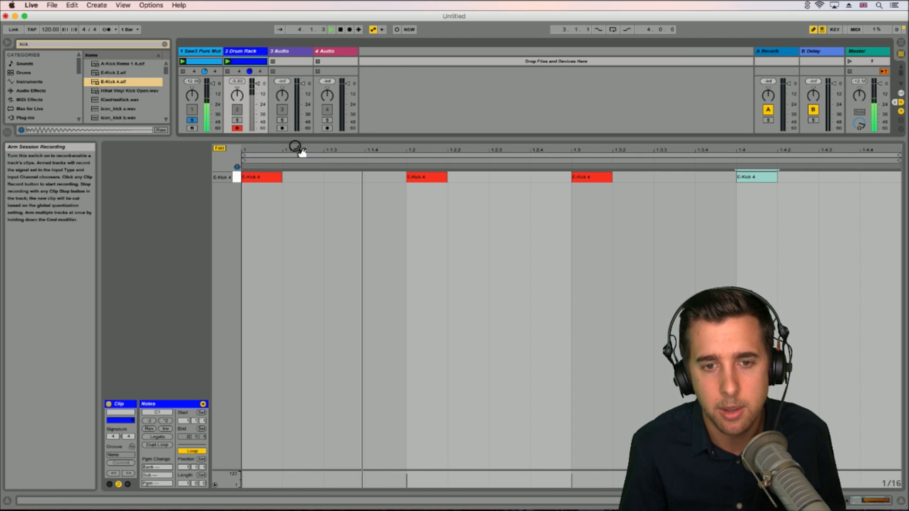
pyautogui.moveTo(270, 136); pyautogui.dragTo(291, 402)
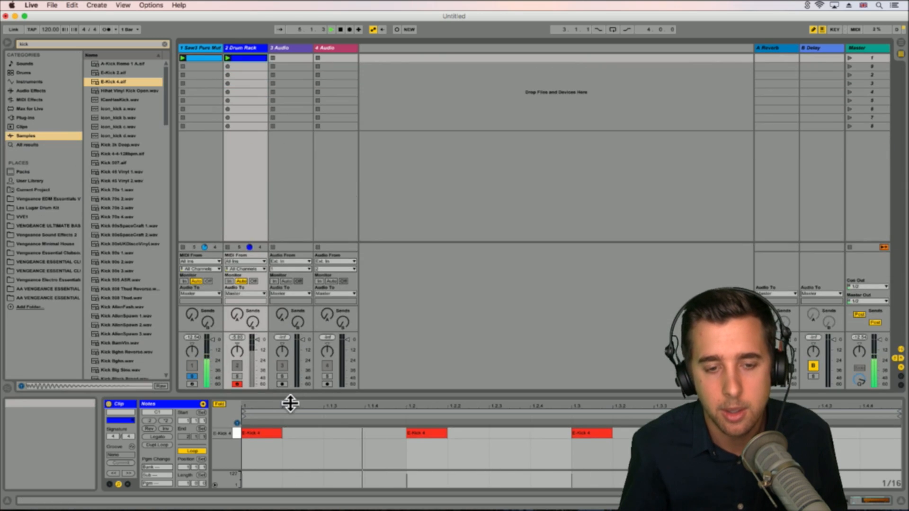
pyautogui.press('space')
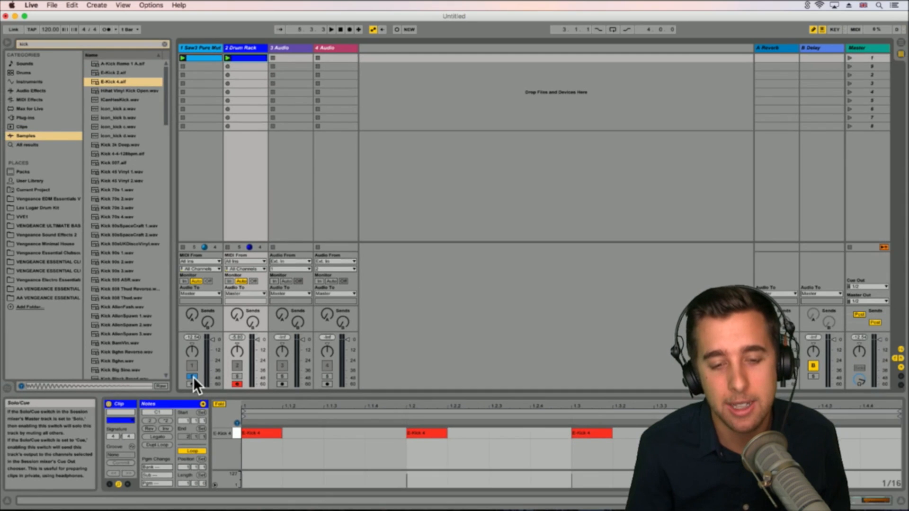
pyautogui.click(192, 376)
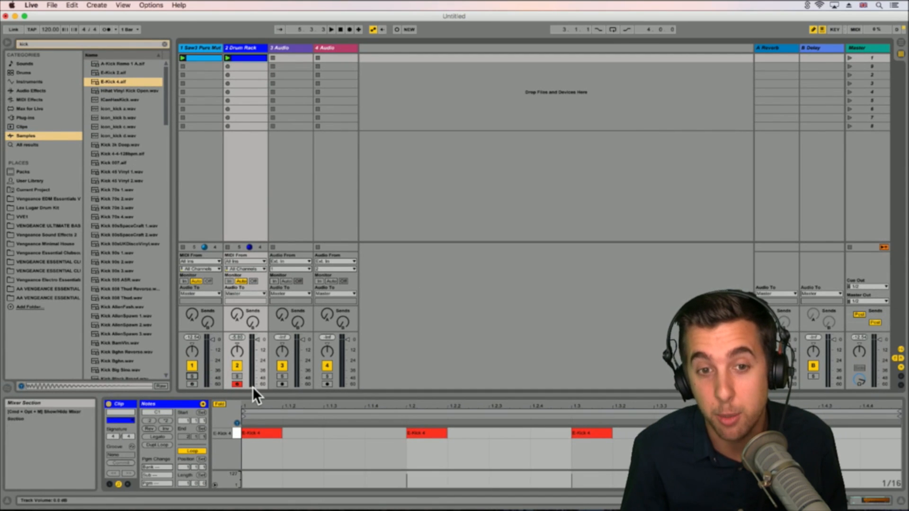
pyautogui.press('space')
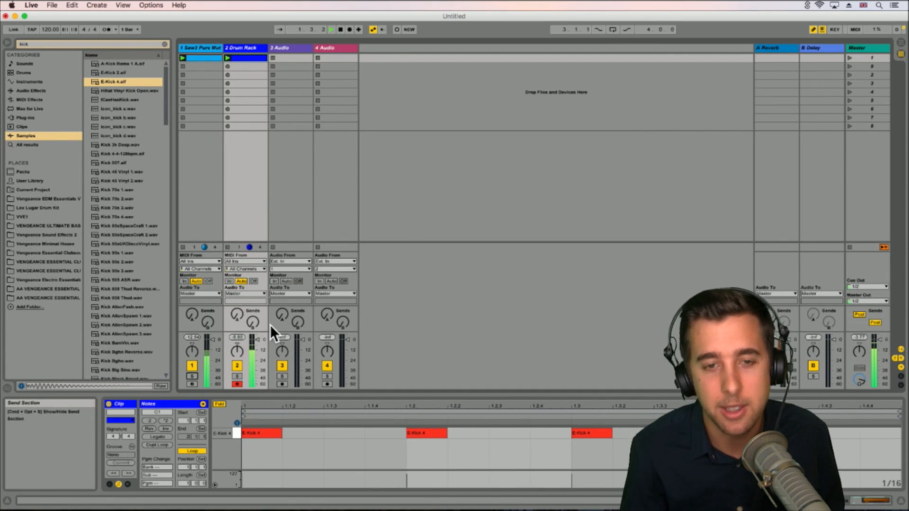
# Step: Open the Drum Rack's E-Kick 4 sample settings and set its volume to -8 dB and transposition to -2 semitones
pyautogui.doubleClick(248, 48)
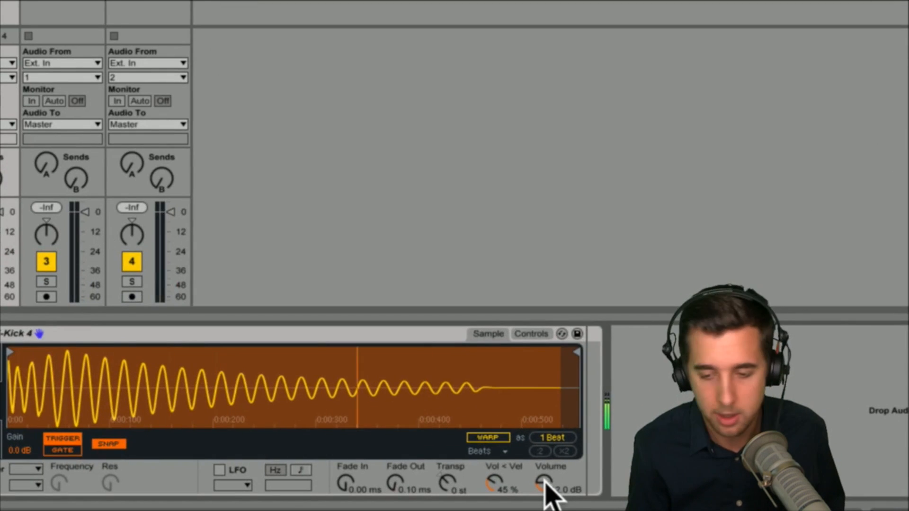
pyautogui.moveTo(545, 482)
pyautogui.mouseDown()
pyautogui.moveTo(543, 469)
pyautogui.moveTo(544, 491)
pyautogui.moveTo(544, 472)
pyautogui.mouseUp()
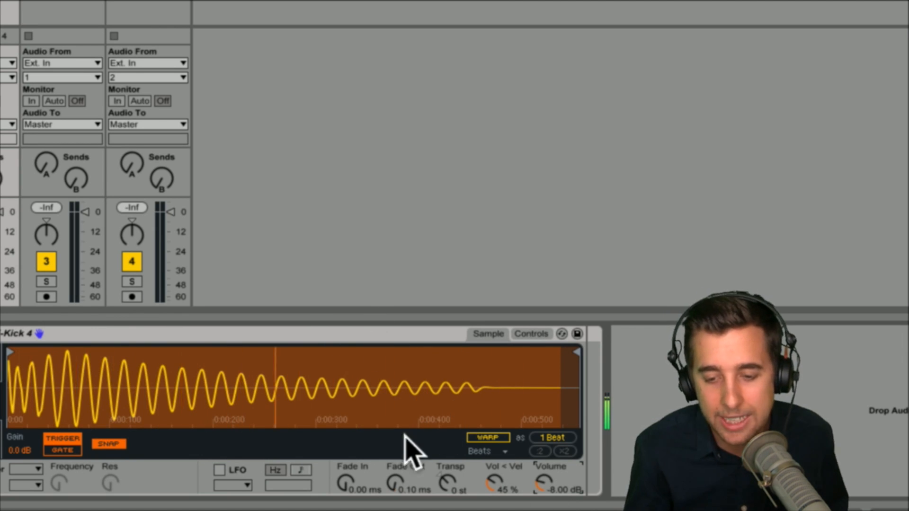
pyautogui.click(445, 482)
pyautogui.moveTo(446, 480)
pyautogui.mouseDown()
pyautogui.moveTo(445, 472)
pyautogui.moveTo(445, 490)
pyautogui.mouseUp()
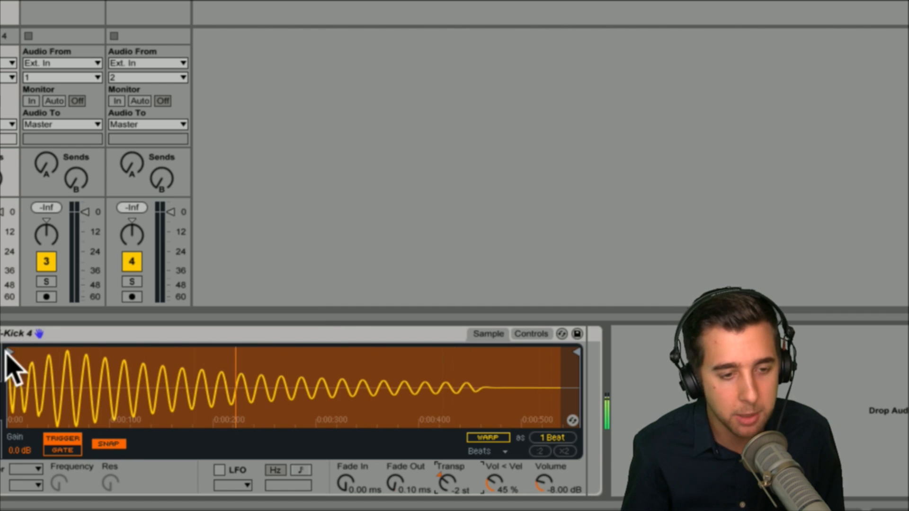
# Step: Trim a short piece off the beginning of the E-Kick 4 sample and try out its end marker
pyautogui.moveTo(16, 354)
pyautogui.mouseDown()
pyautogui.moveTo(360, 383)
pyautogui.moveTo(8, 396)
pyautogui.moveTo(74, 389)
pyautogui.moveTo(29, 390)
pyautogui.mouseUp()
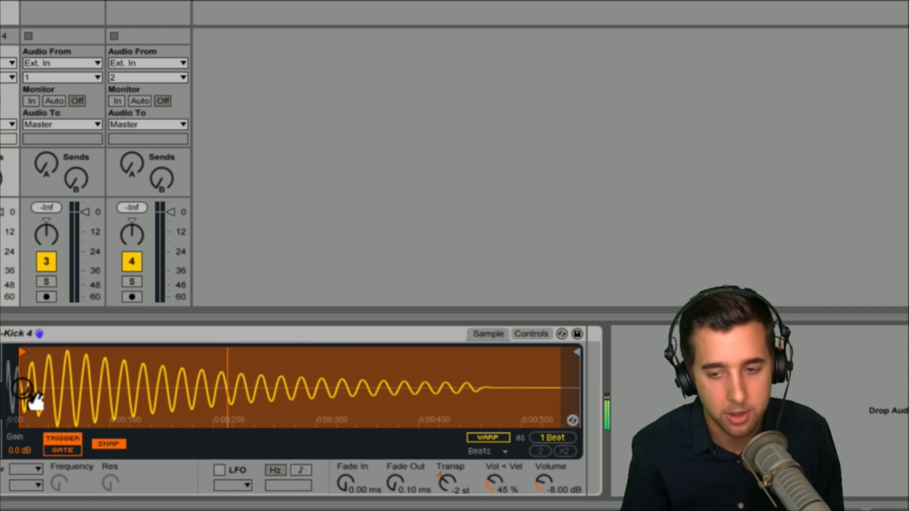
pyautogui.moveTo(579, 355)
pyautogui.mouseDown()
pyautogui.moveTo(213, 377)
pyautogui.moveTo(103, 365)
pyautogui.moveTo(580, 403)
pyautogui.mouseUp()
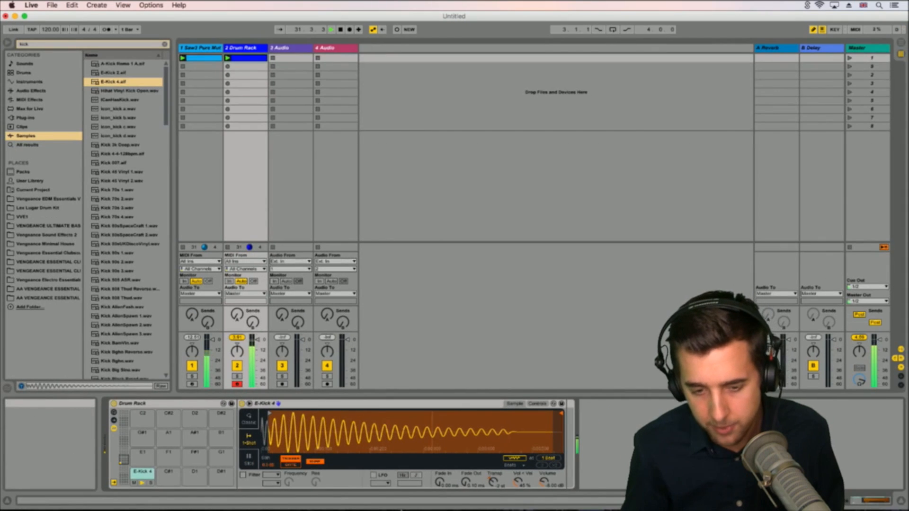
# Step: Try the E-Kick 4 sample's low-pass filter at 1.37 kHz with 30% resonance, and trim more off the sample's beginning
pyautogui.click(243, 475)
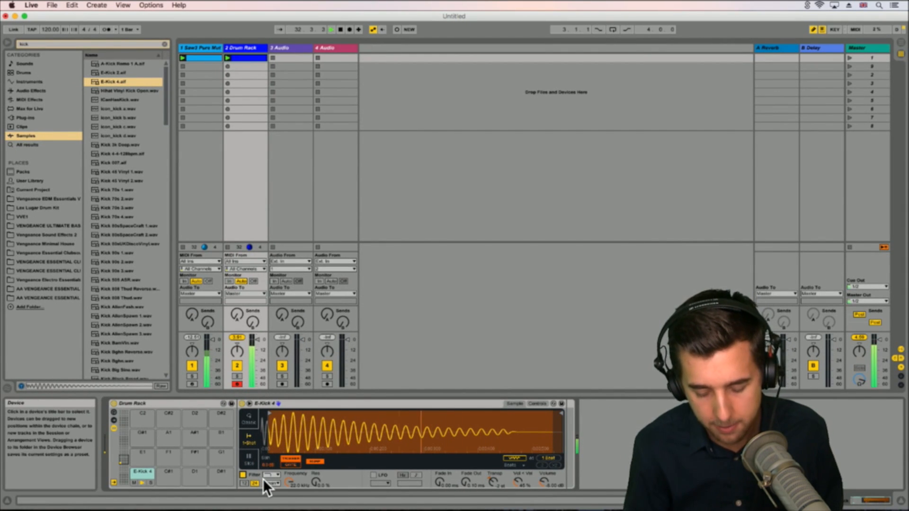
pyautogui.moveTo(330, 483)
pyautogui.mouseDown()
pyautogui.moveTo(330, 495)
pyautogui.moveTo(365, 482)
pyautogui.moveTo(365, 471)
pyautogui.moveTo(363, 492)
pyautogui.moveTo(312, 493)
pyautogui.mouseUp()
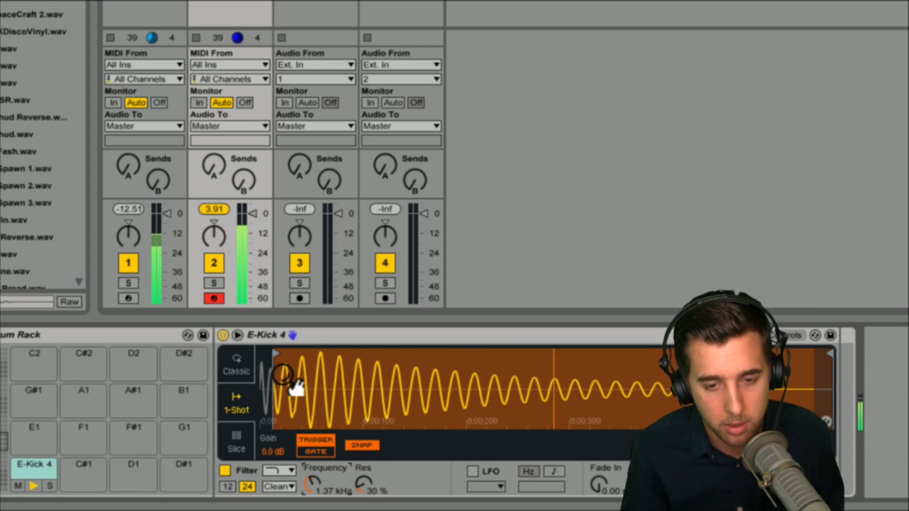
pyautogui.moveTo(280, 353)
pyautogui.mouseDown()
pyautogui.moveTo(265, 355)
pyautogui.moveTo(338, 360)
pyautogui.moveTo(325, 361)
pyautogui.mouseUp()
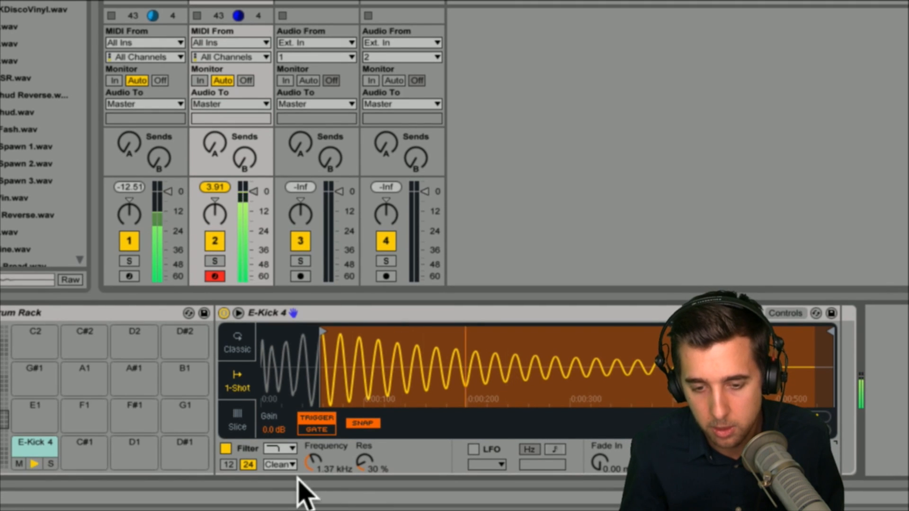
# Step: Raise the kick filter's frequency to 3.52 kHz, try the high-pass filter type, and return it to low-pass
pyautogui.moveTo(310, 484)
pyautogui.mouseDown()
pyautogui.moveTo(310, 454)
pyautogui.moveTo(315, 468)
pyautogui.mouseUp()
pyautogui.click(278, 449)
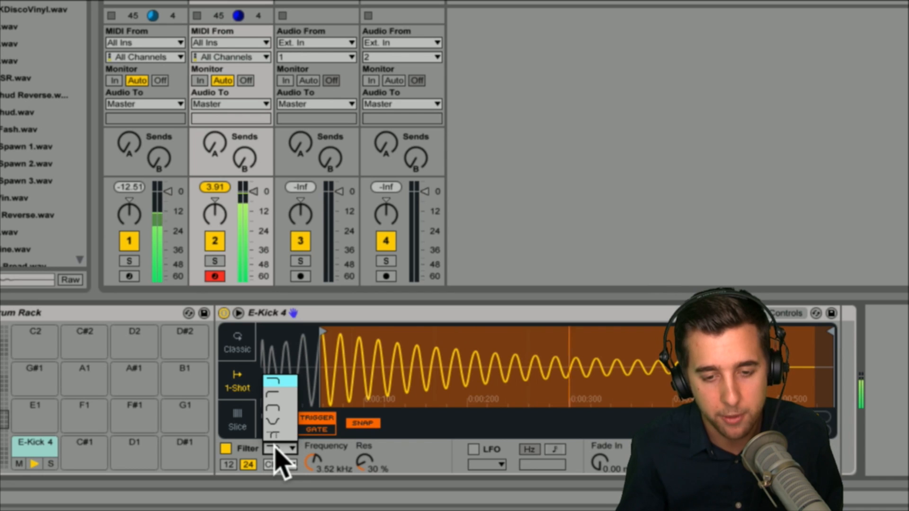
pyautogui.click(281, 398)
pyautogui.moveTo(313, 462)
pyautogui.mouseDown()
pyautogui.moveTo(313, 440)
pyautogui.moveTo(312, 478)
pyautogui.moveTo(314, 457)
pyautogui.moveTo(311, 465)
pyautogui.mouseUp()
pyautogui.click(282, 448)
pyautogui.click(278, 382)
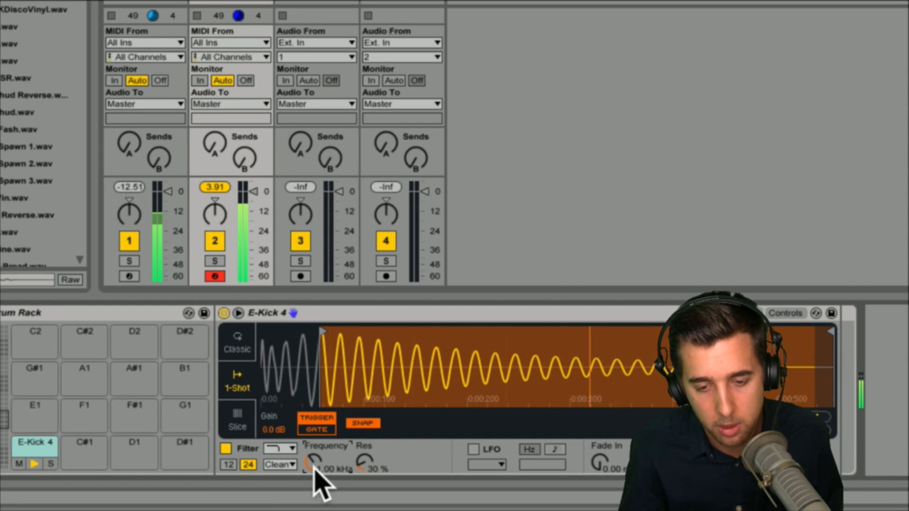
# Step: Turn off the E-Kick 4 filter and move the sample's start marker back to the very beginning
pyautogui.click(225, 448)
pyautogui.moveTo(348, 389); pyautogui.dragTo(229, 367)
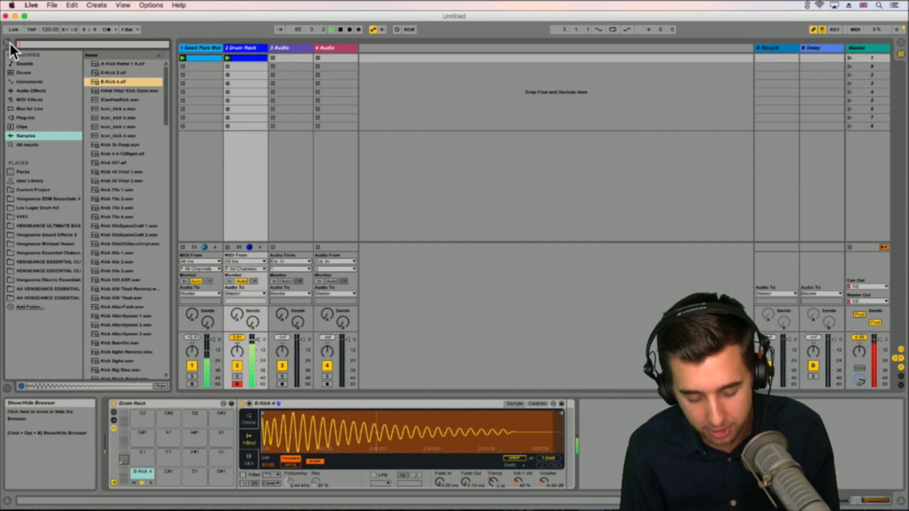
# Step: Search the samples for "snare" and audition several of the snare sounds
pyautogui.write('snare')
pyautogui.click(119, 74)
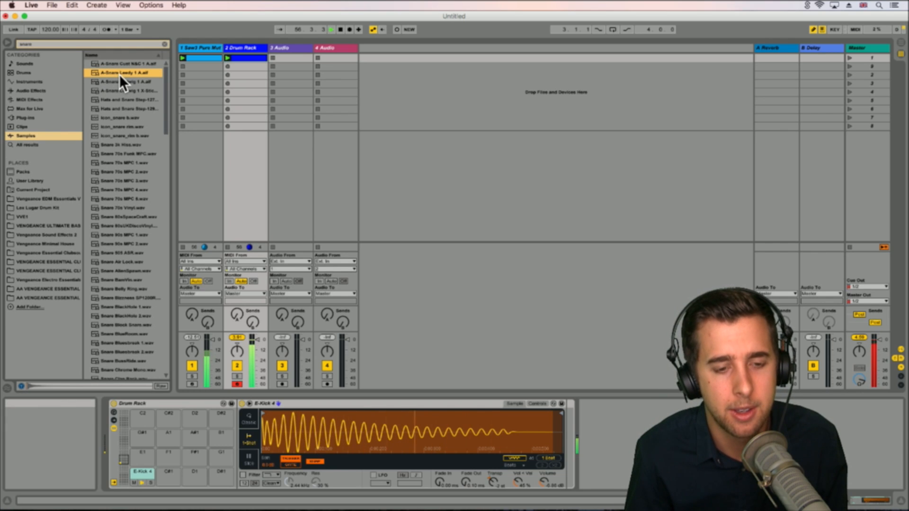
pyautogui.click(119, 81)
pyautogui.click(115, 90)
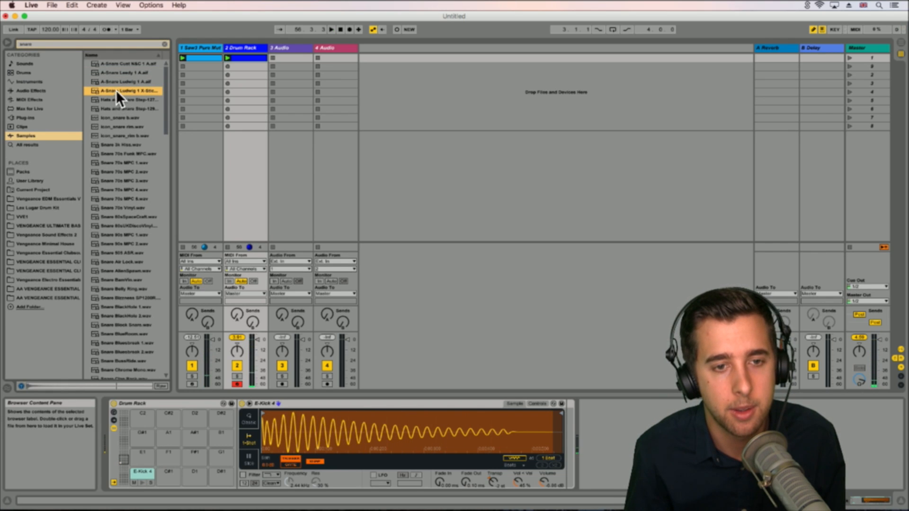
pyautogui.click(121, 71)
pyautogui.click(127, 108)
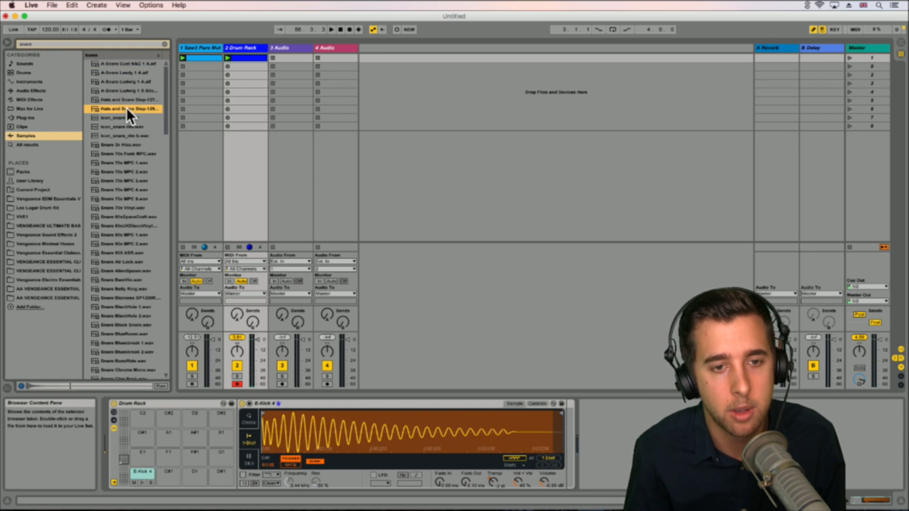
pyautogui.click(121, 154)
pyautogui.click(118, 163)
# Step: Audition Snare 70s MPC 2.wav and load it onto the Drum Rack's D1 pad
pyautogui.click(118, 171)
pyautogui.moveTo(118, 172)
pyautogui.mouseDown()
pyautogui.moveTo(122, 183)
pyautogui.moveTo(102, 172)
pyautogui.moveTo(110, 177)
pyautogui.mouseUp()
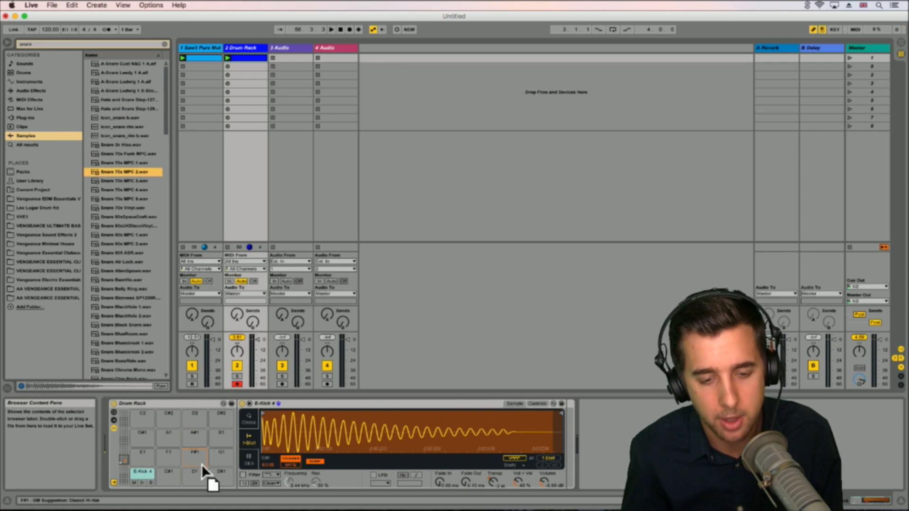
pyautogui.moveTo(197, 476); pyautogui.dragTo(197, 476)
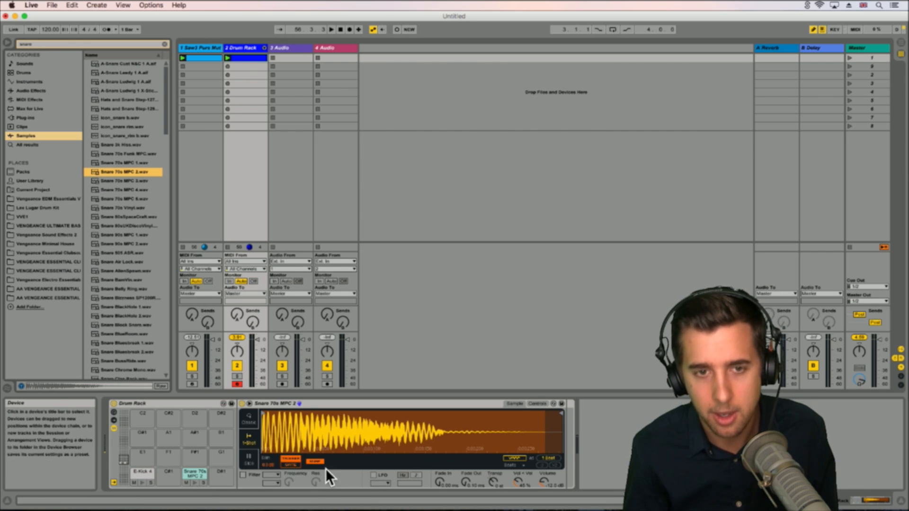
# Step: Open the Drum Rack clip's notes and draw a Snare 70s MPC 2 note on beats 2 and 4
pyautogui.click(239, 59)
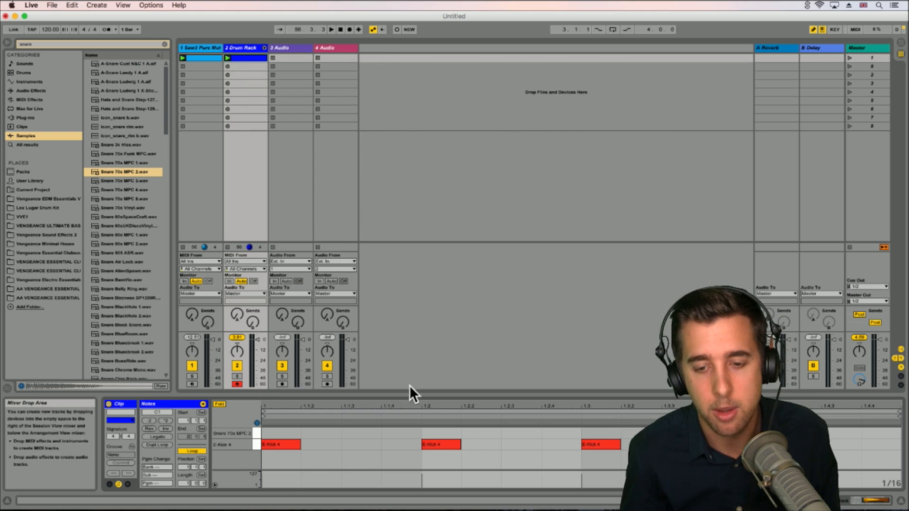
pyautogui.moveTo(410, 397); pyautogui.dragTo(371, 146)
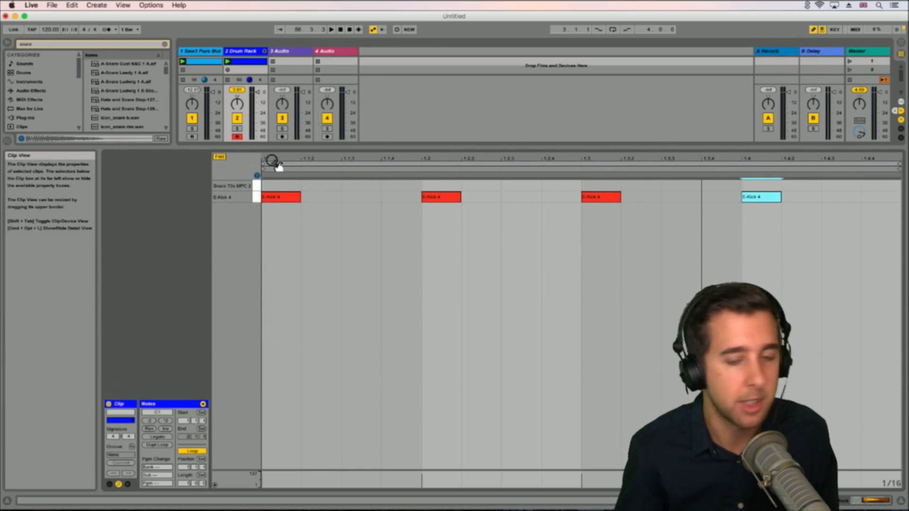
pyautogui.click(428, 186)
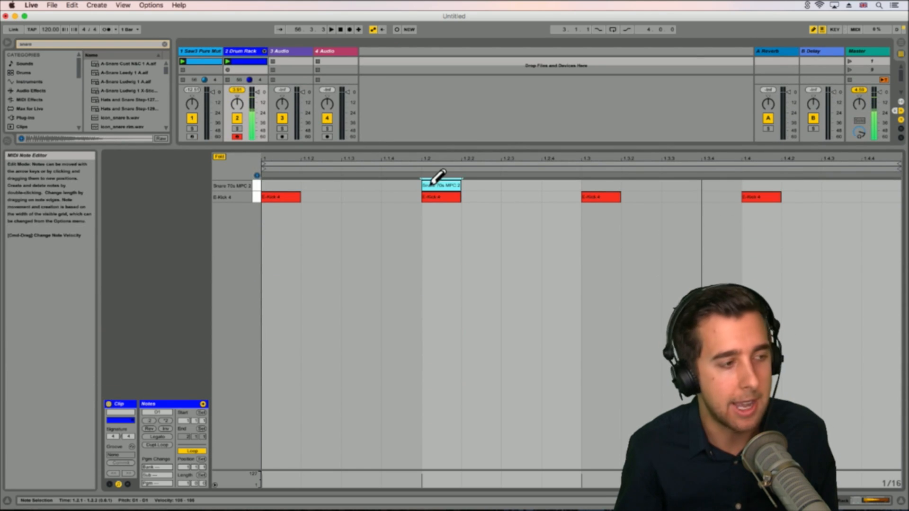
pyautogui.click(771, 185)
pyautogui.moveTo(568, 152); pyautogui.dragTo(564, 397)
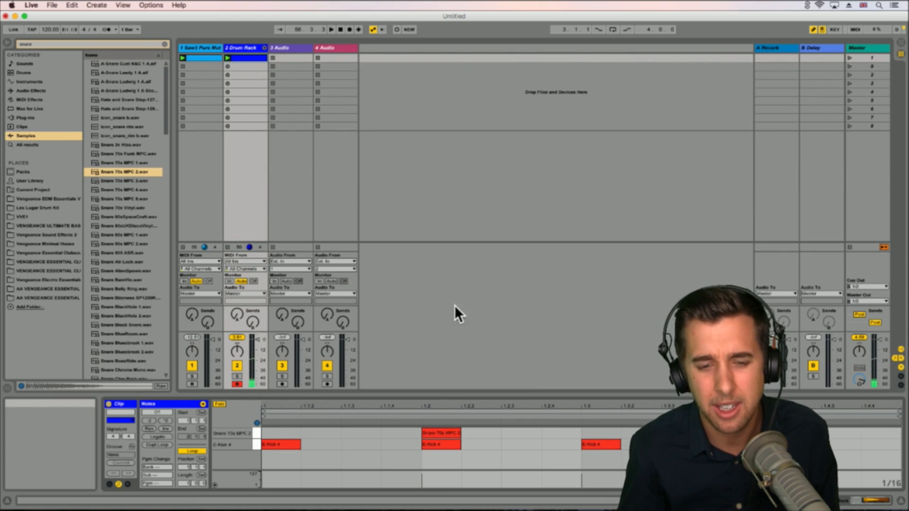
# Step: Open the Snare 70s MPC 2 sample settings, launch scene 1 and lower the snare's volume to -17.7 dB
pyautogui.doubleClick(245, 50)
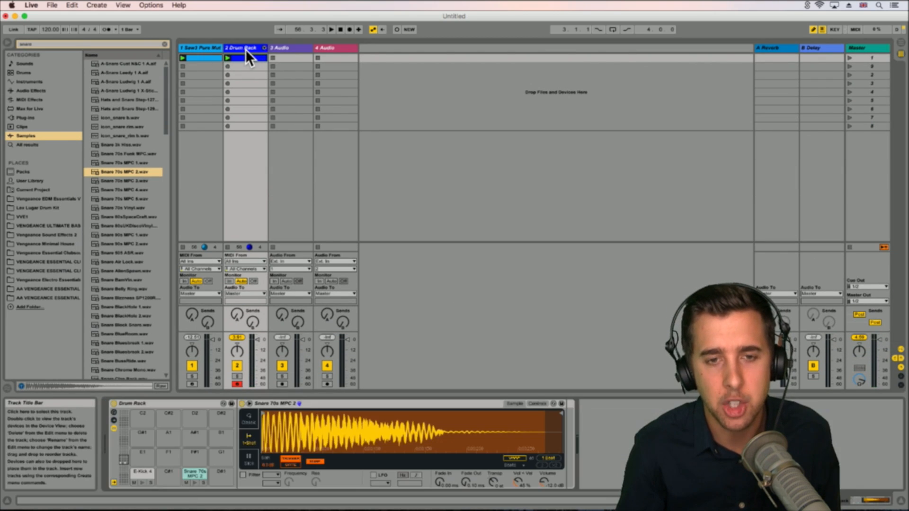
pyautogui.click(194, 471)
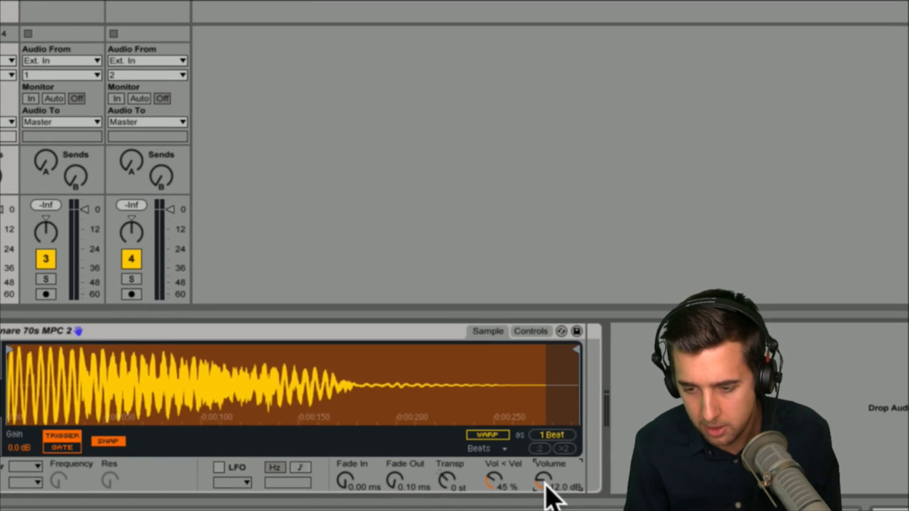
pyautogui.moveTo(545, 485); pyautogui.dragTo(547, 490)
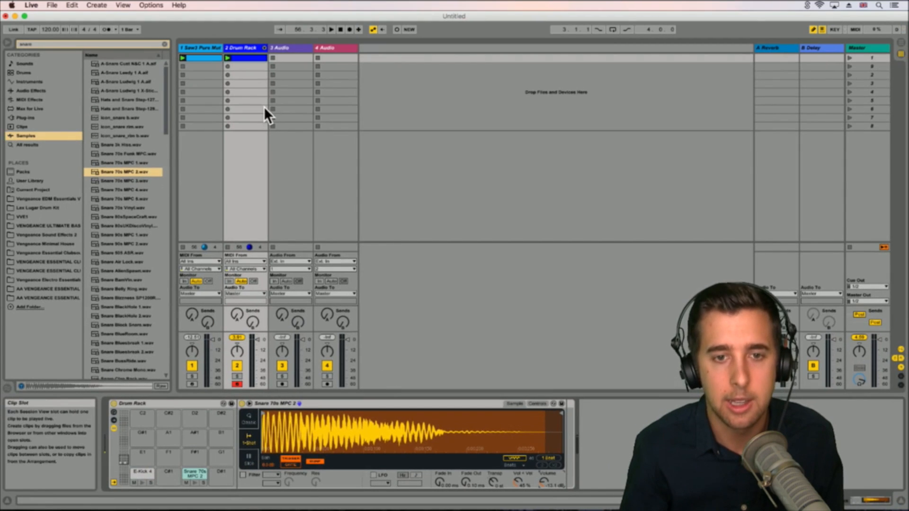
pyautogui.click(850, 57)
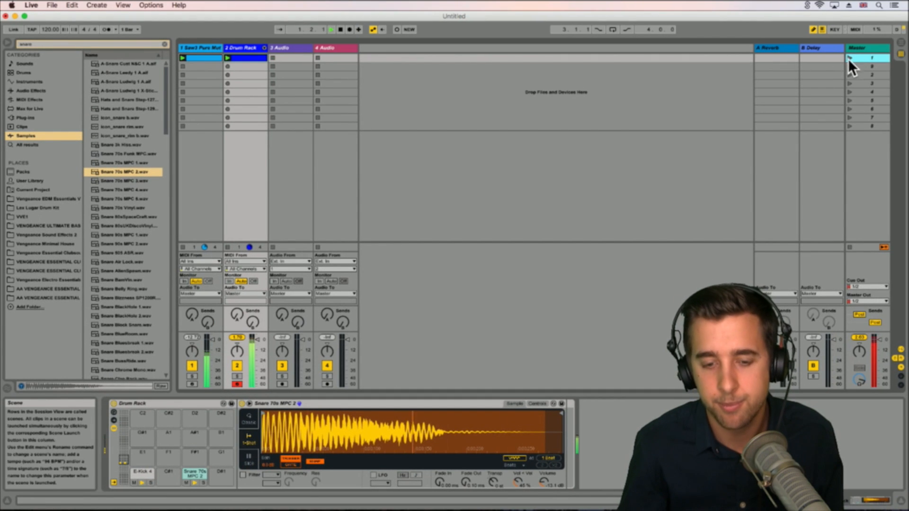
pyautogui.moveTo(544, 482); pyautogui.dragTo(545, 495)
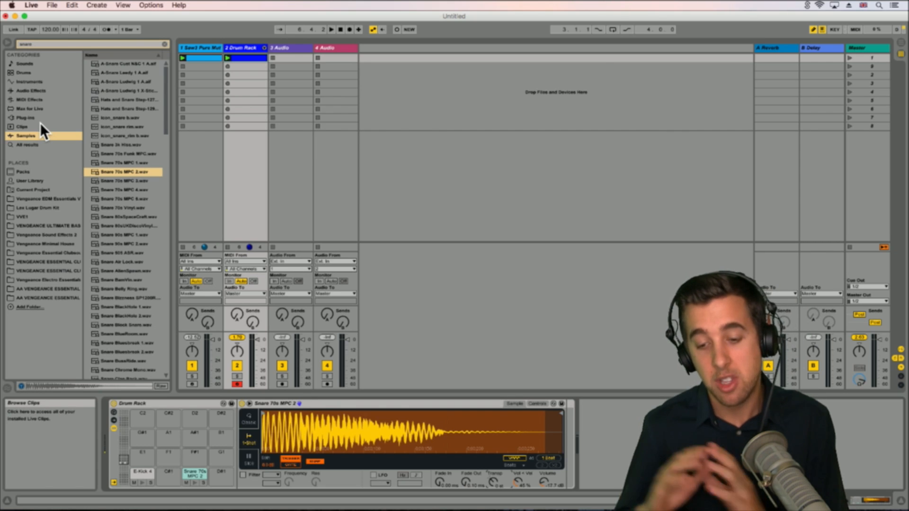
# Step: Browse all audio effects with the search text cleared and add a Reverb to the Drum Rack's snare pad
pyautogui.click(39, 91)
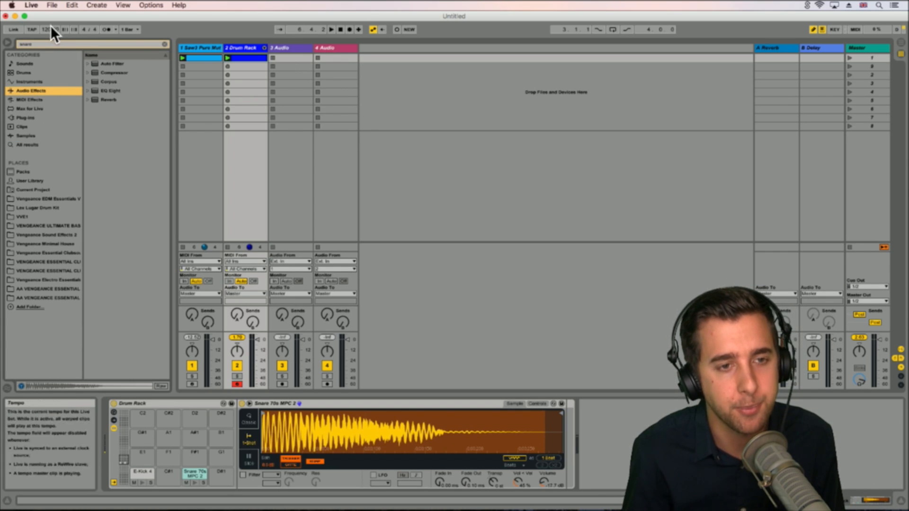
pyautogui.click(38, 46)
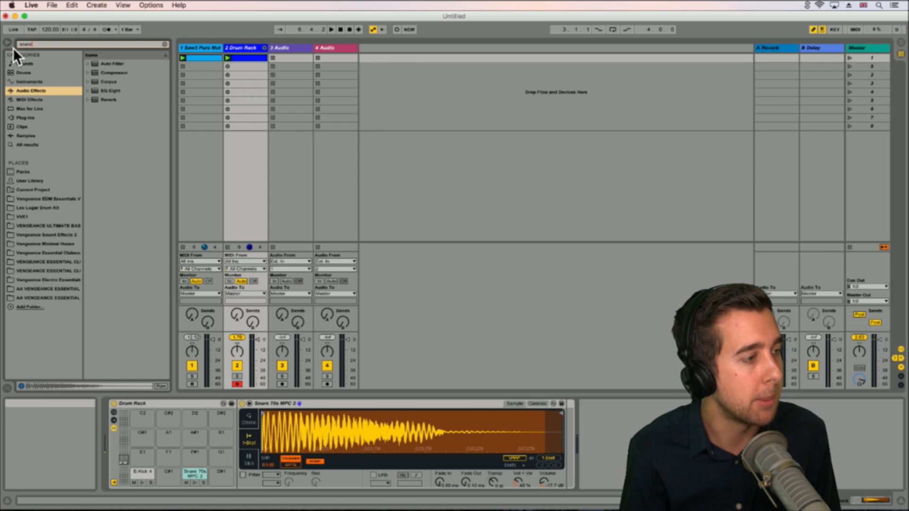
pyautogui.press('BackSpace')
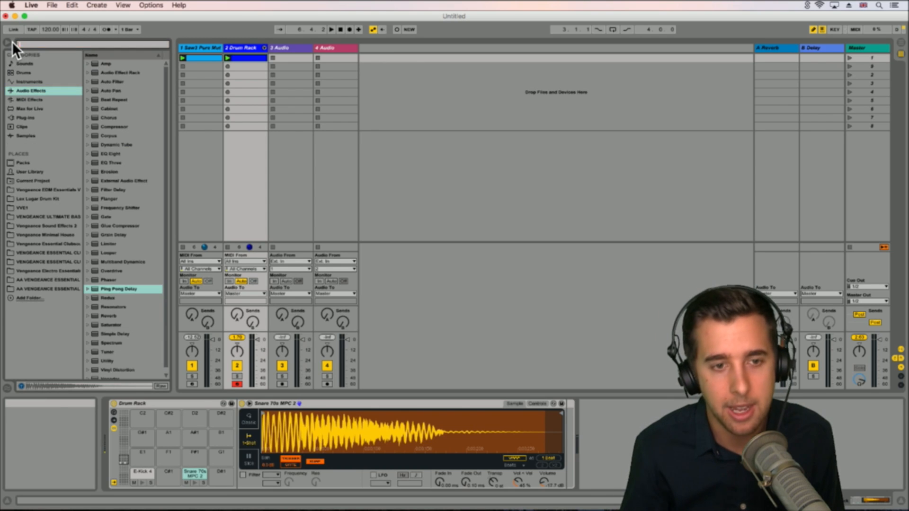
pyautogui.click(109, 315)
pyautogui.moveTo(104, 314); pyautogui.dragTo(187, 471)
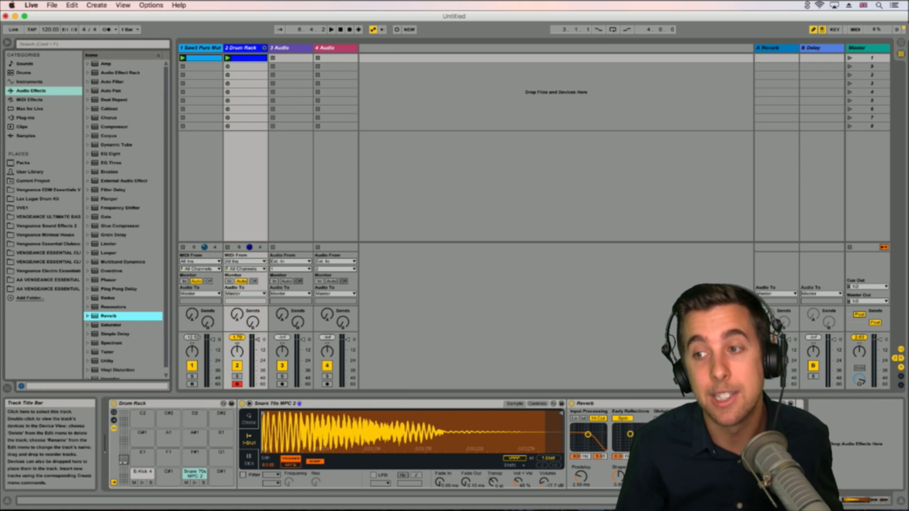
# Step: Launch scene 1, lower the snare's volume to -20 dB while listening to the reverb, and stop playback
pyautogui.click(851, 59)
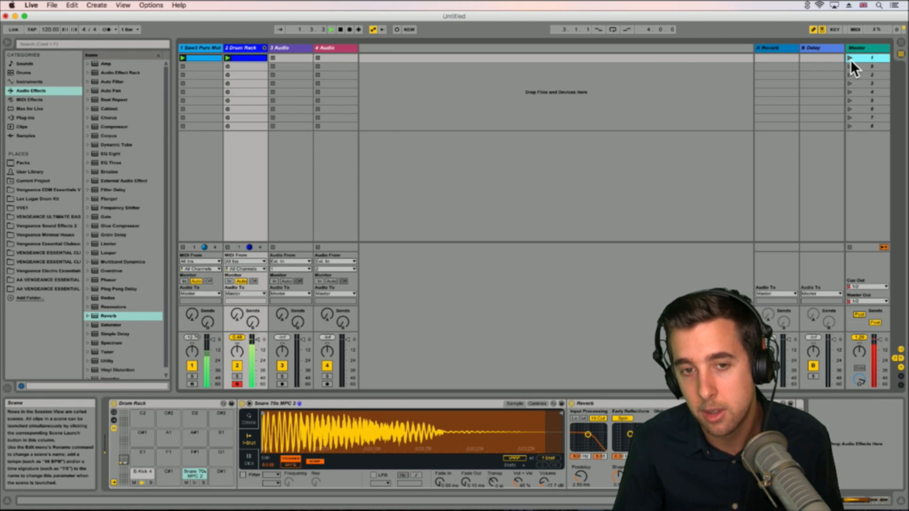
pyautogui.click(731, 404)
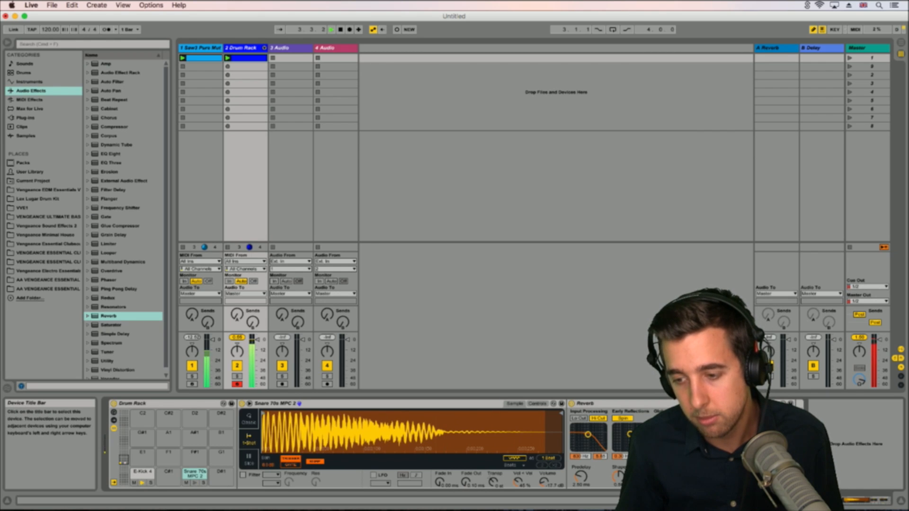
pyautogui.moveTo(544, 482); pyautogui.dragTo(544, 498)
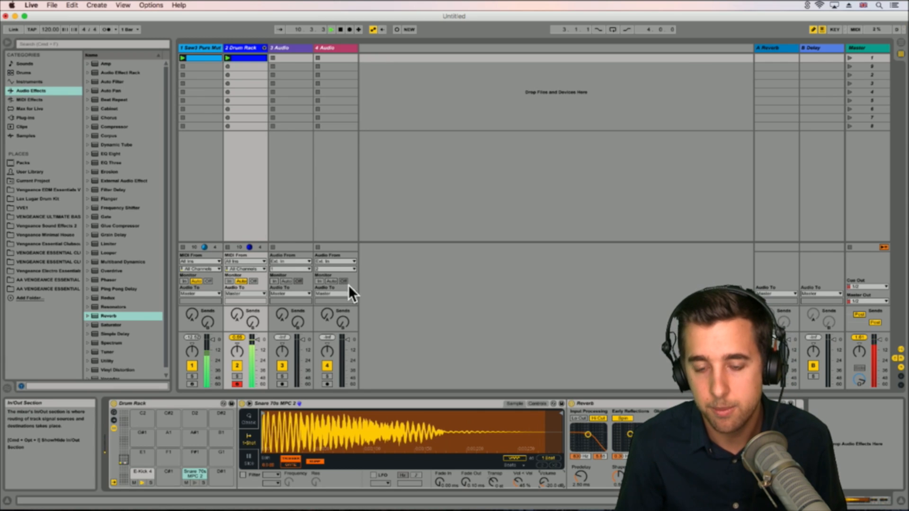
pyautogui.press('space')
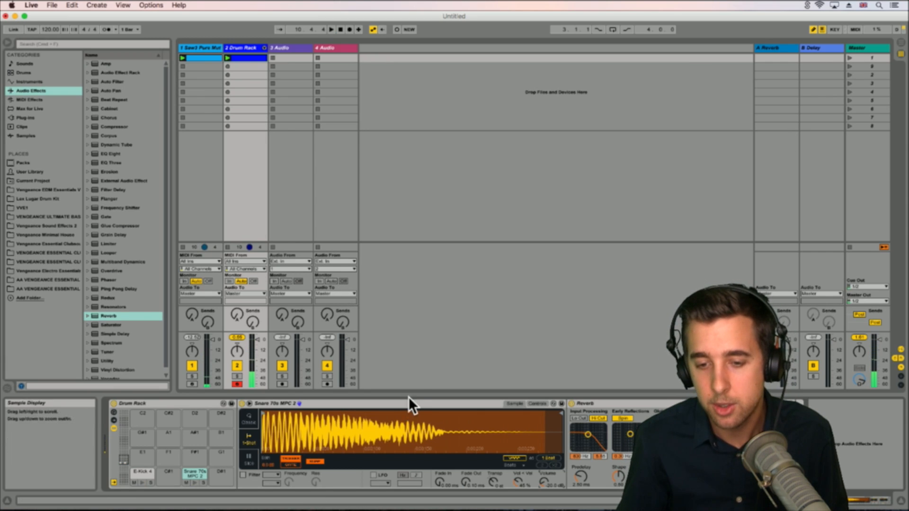
# Step: Collapse the detail area, reopen it with the Drum Rack clip's notes, and return to the track's devices
pyautogui.moveTo(402, 394); pyautogui.dragTo(414, 499)
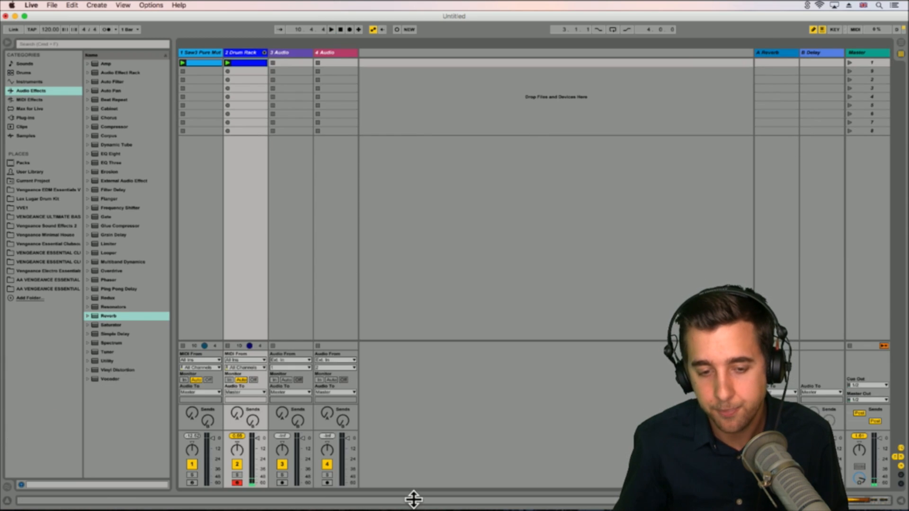
pyautogui.click(246, 53)
pyautogui.doubleClick(243, 62)
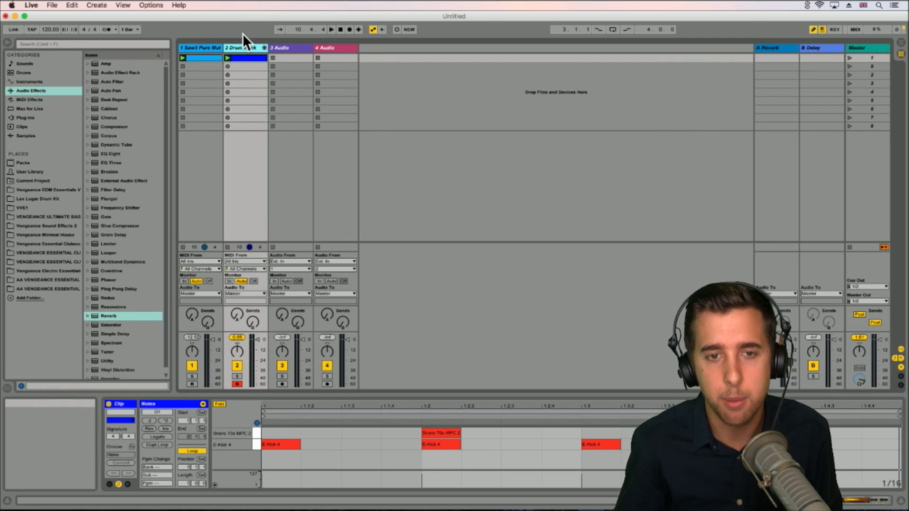
pyautogui.doubleClick(243, 45)
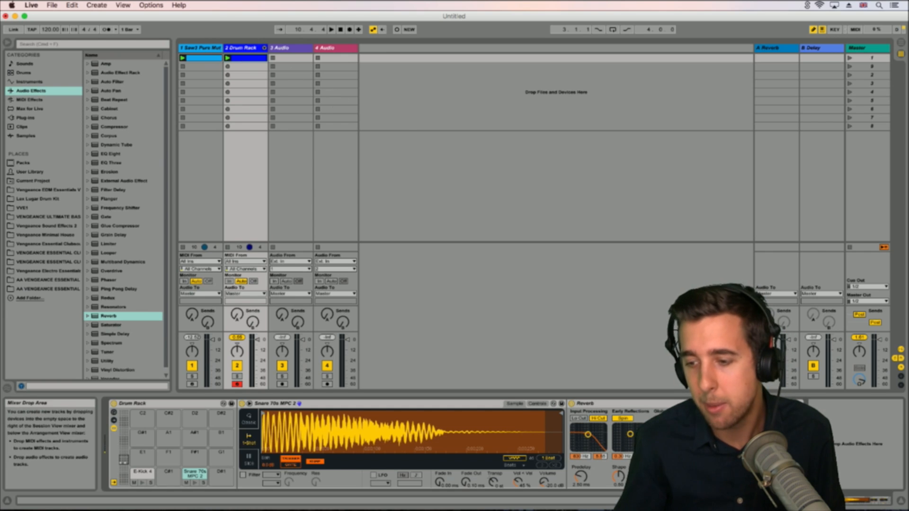
# Step: Switch back and forth between the Drum Rack track's clip view and device view, ending on the devices
pyautogui.click(807, 501)
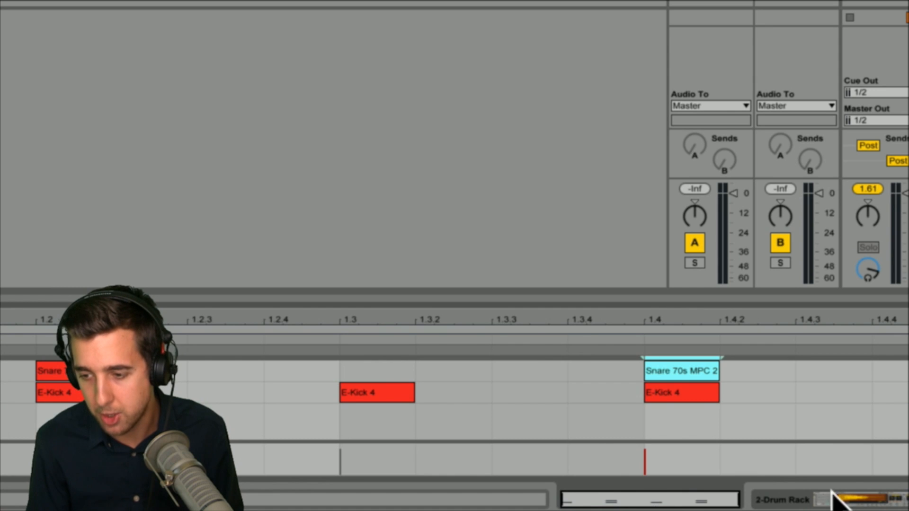
pyautogui.click(847, 500)
pyautogui.click(704, 500)
pyautogui.click(844, 502)
pyautogui.click(688, 500)
pyautogui.click(860, 501)
pyautogui.click(687, 501)
pyautogui.click(858, 502)
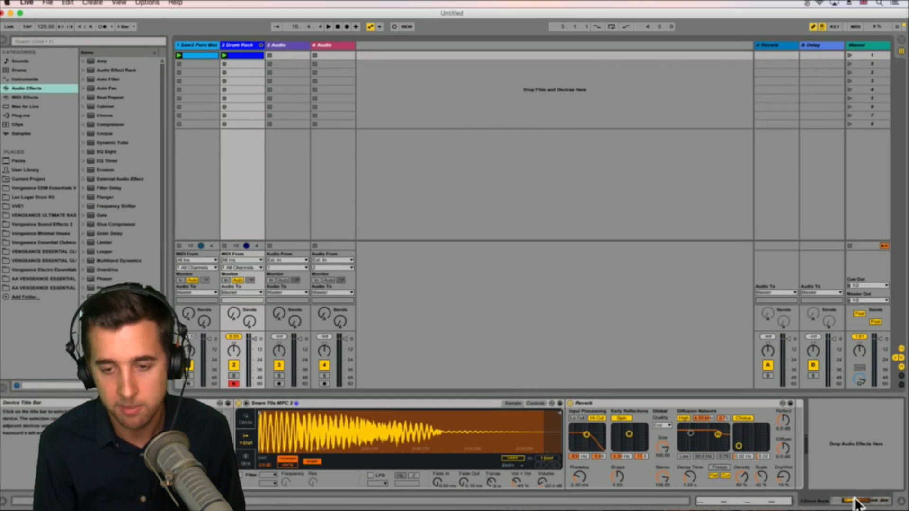
# Step: Select an empty Drum Rack pad and search the sample library for "high"
pyautogui.click(189, 443)
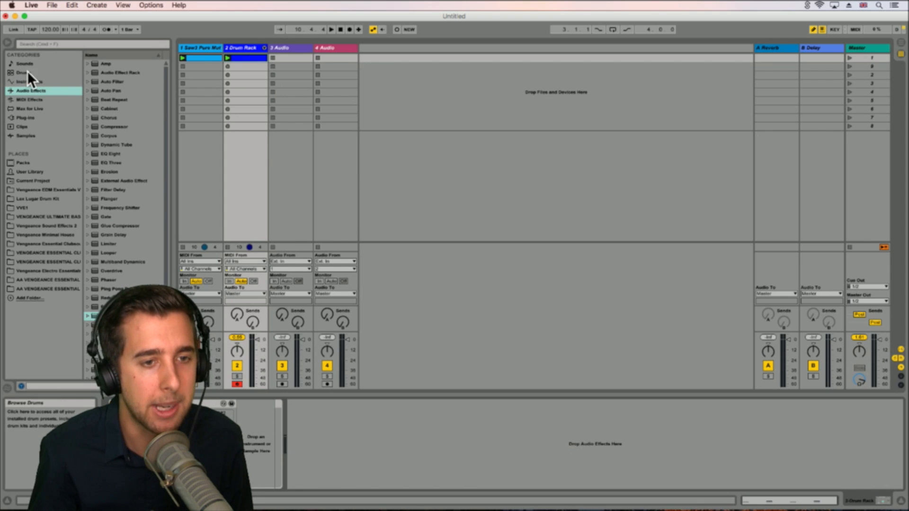
pyautogui.click(29, 136)
pyautogui.click(55, 42)
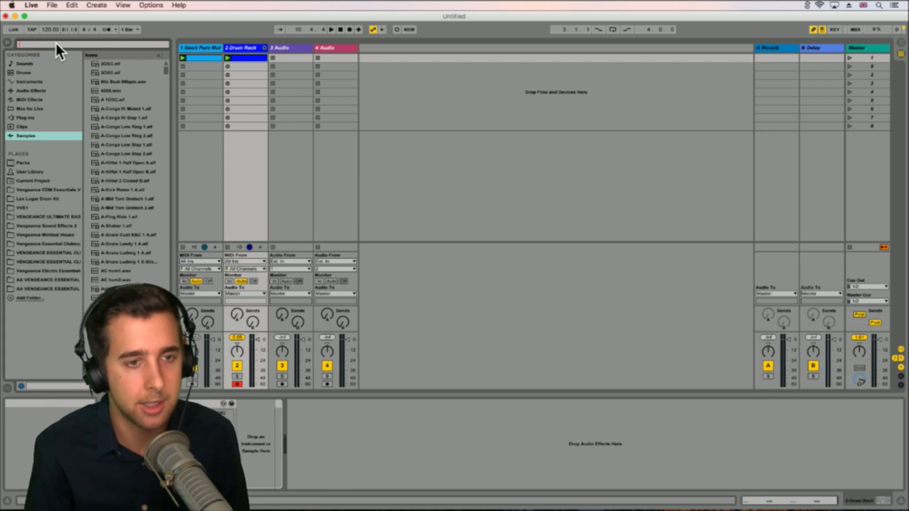
pyautogui.write('high')
# Step: Audition the "high" samples one after another, from the bongos through the snare and toms to Wood Block High.aif
pyautogui.click(118, 63)
pyautogui.click(118, 72)
pyautogui.click(118, 81)
pyautogui.click(116, 91)
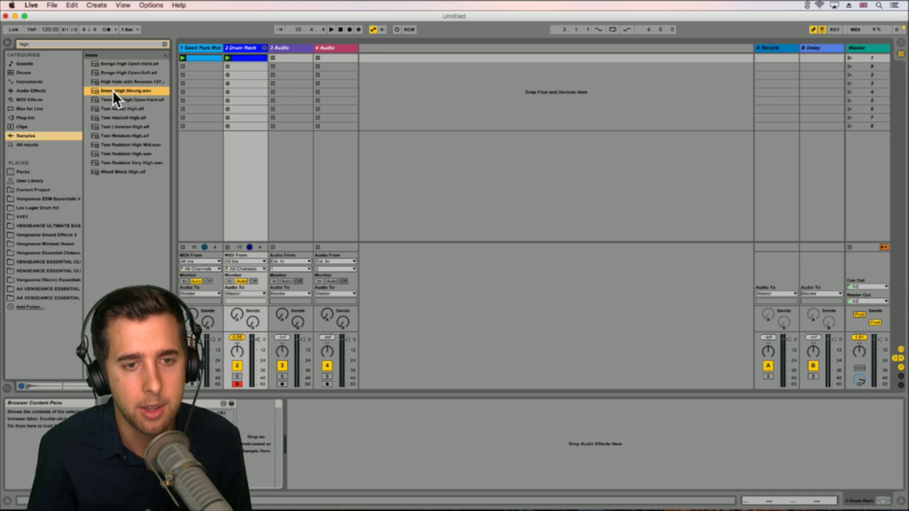
pyautogui.click(117, 109)
pyautogui.click(118, 117)
pyautogui.click(118, 127)
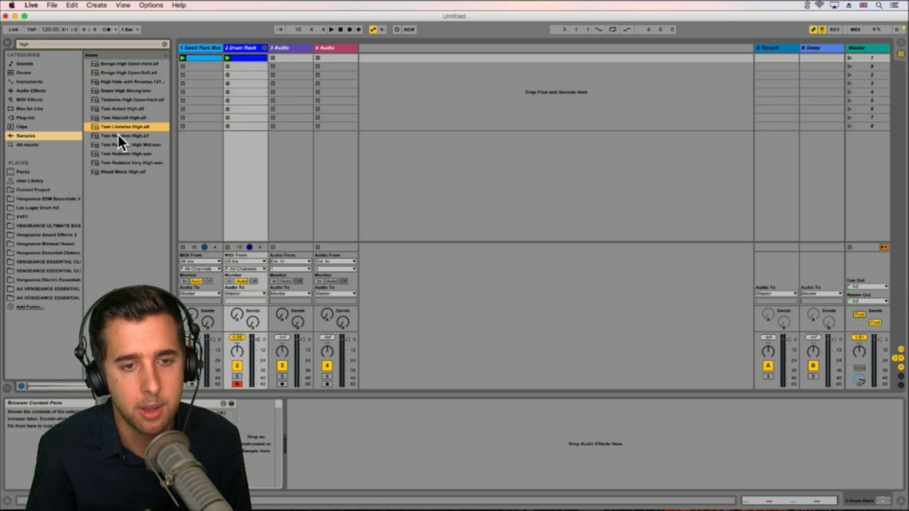
pyautogui.click(118, 135)
pyautogui.click(118, 144)
pyautogui.click(119, 163)
pyautogui.click(117, 171)
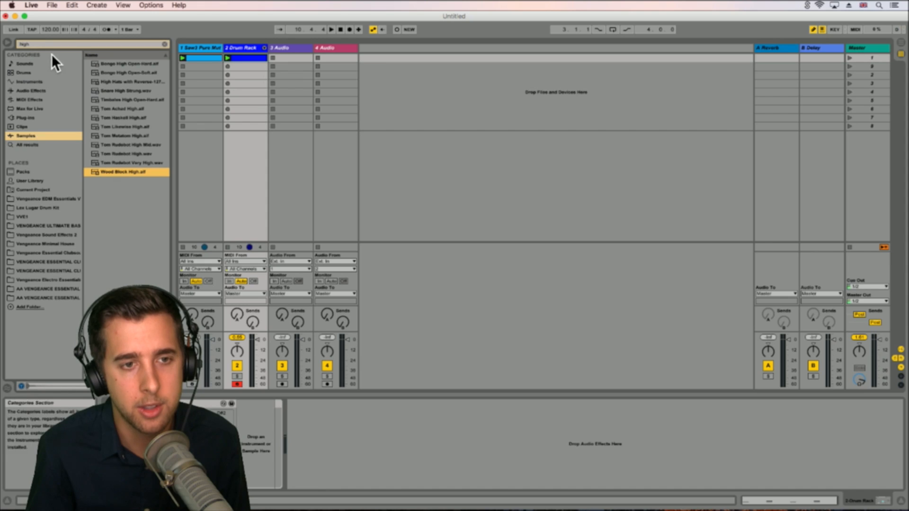
# Step: Search the samples for "hats", load XF_HatSlice1.aif onto the empty Drum Rack pad and adjust its transposition
pyautogui.press('super+f')
pyautogui.write('hats')
pyautogui.click(124, 129)
pyautogui.click(123, 116)
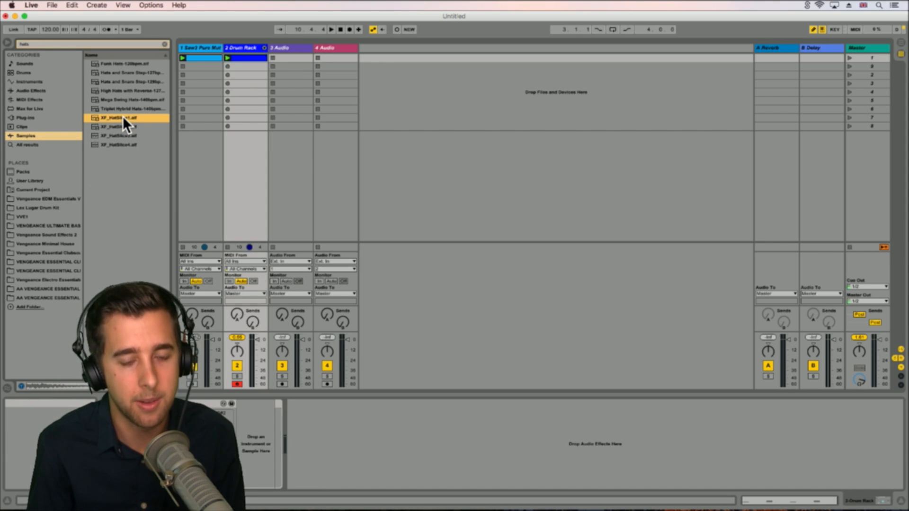
pyautogui.moveTo(121, 115); pyautogui.dragTo(180, 469)
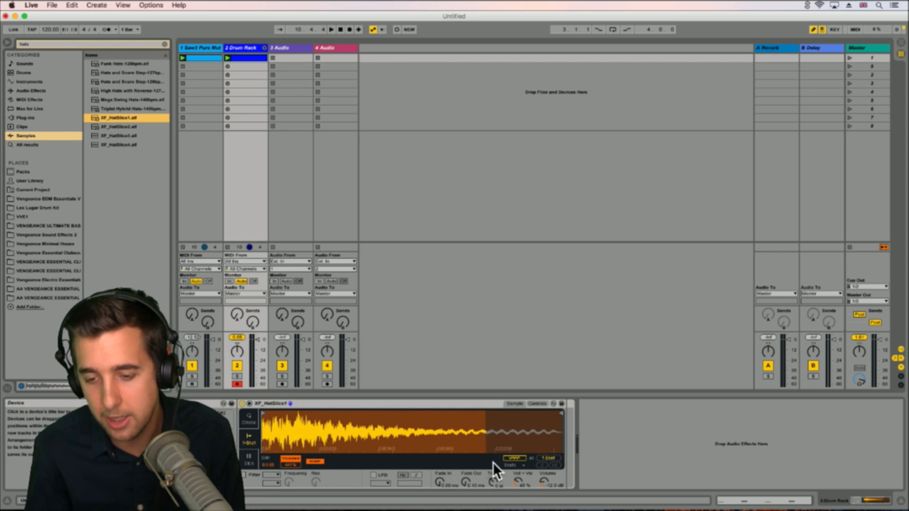
pyautogui.moveTo(496, 484); pyautogui.dragTo(496, 480)
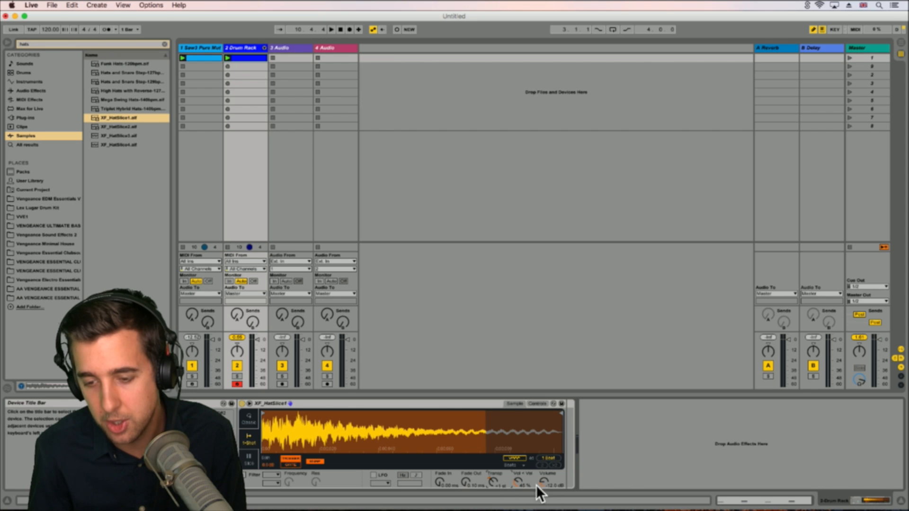
# Step: Show the Drum Rack clip's notes in an enlarged editor, switch to the devices and back, and end on the notes
pyautogui.click(798, 507)
pyautogui.moveTo(578, 396); pyautogui.dragTo(514, 221)
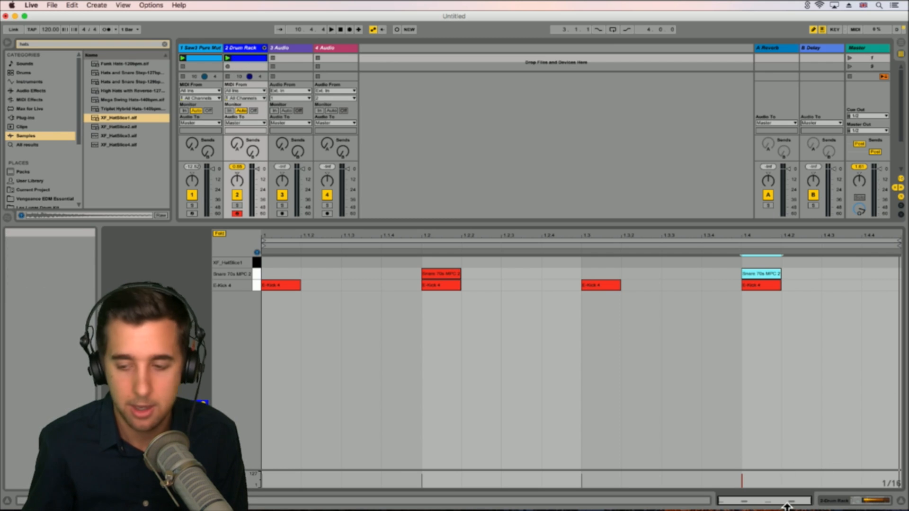
pyautogui.click(874, 501)
pyautogui.click(833, 502)
pyautogui.click(874, 501)
pyautogui.click(834, 501)
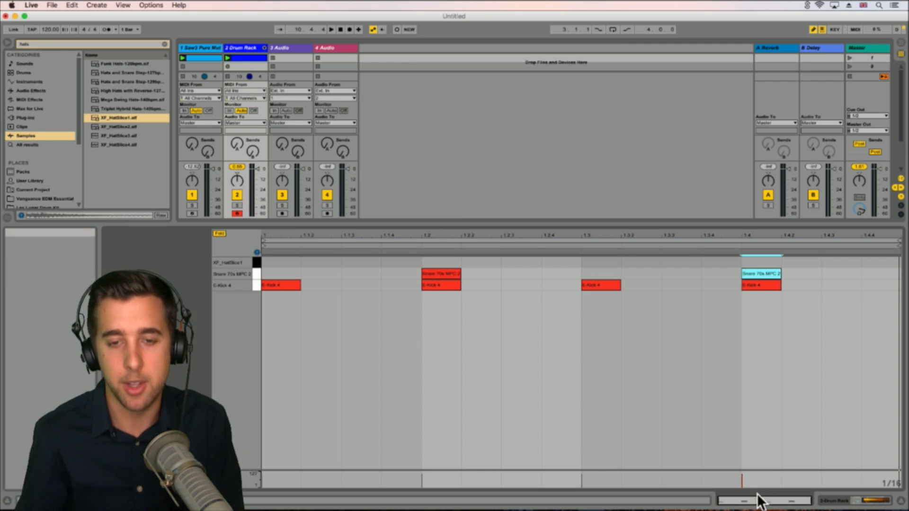
# Step: Draw eight XF_HatSlice1 notes, one on every eighth note across the one-bar clip
pyautogui.click(280, 262)
pyautogui.click(360, 263)
pyautogui.click(440, 263)
pyautogui.click(521, 263)
pyautogui.click(602, 263)
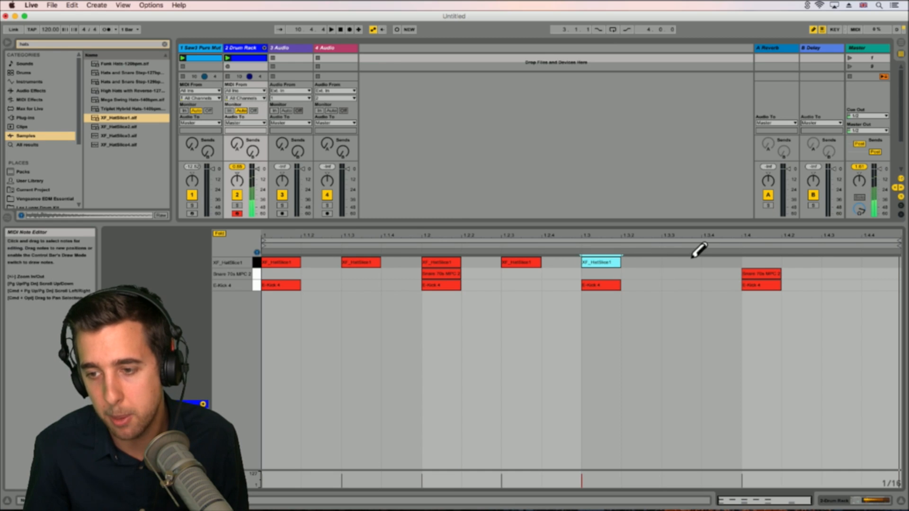
pyautogui.click(682, 263)
pyautogui.click(762, 262)
pyautogui.click(842, 263)
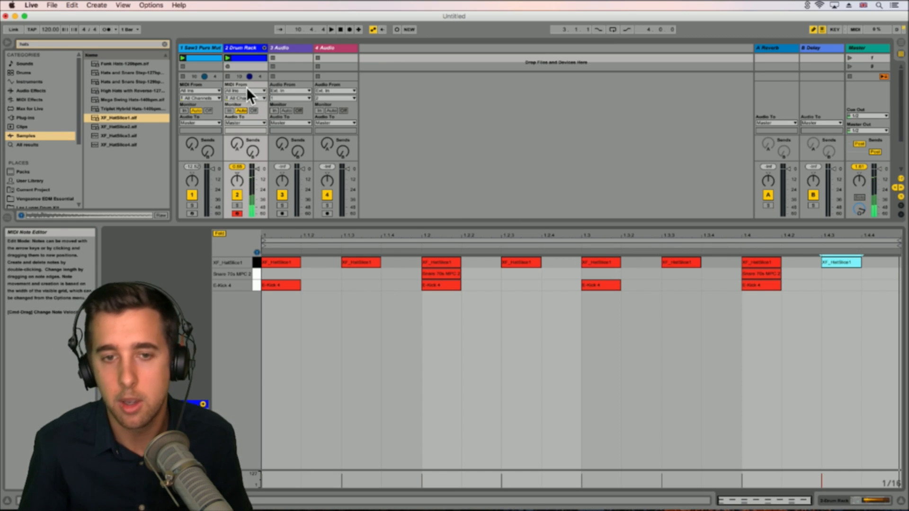
# Step: Launch scene 1 and fill the gaps in the hat row so XF_HatSlice1 plays on every sixteenth note
pyautogui.click(847, 58)
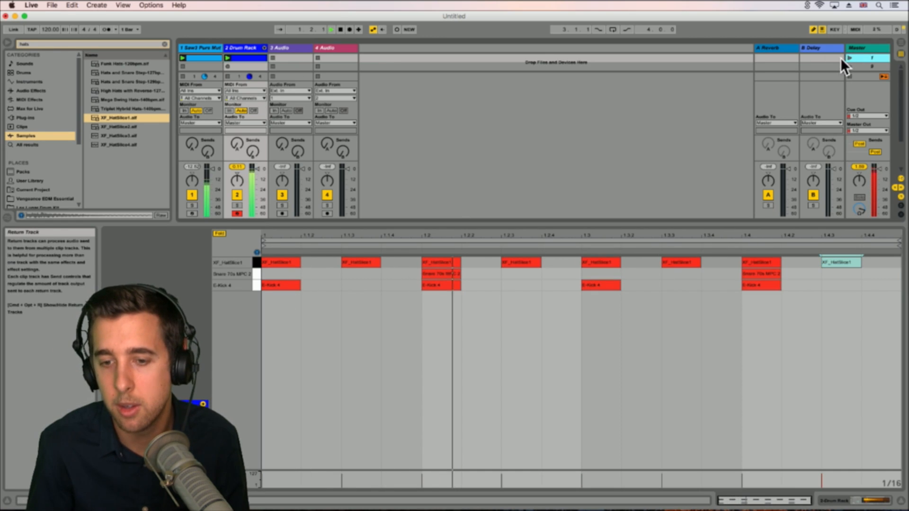
pyautogui.click(331, 262)
pyautogui.click(399, 262)
pyautogui.click(481, 262)
pyautogui.click(561, 262)
pyautogui.click(642, 263)
pyautogui.click(721, 262)
pyautogui.click(801, 263)
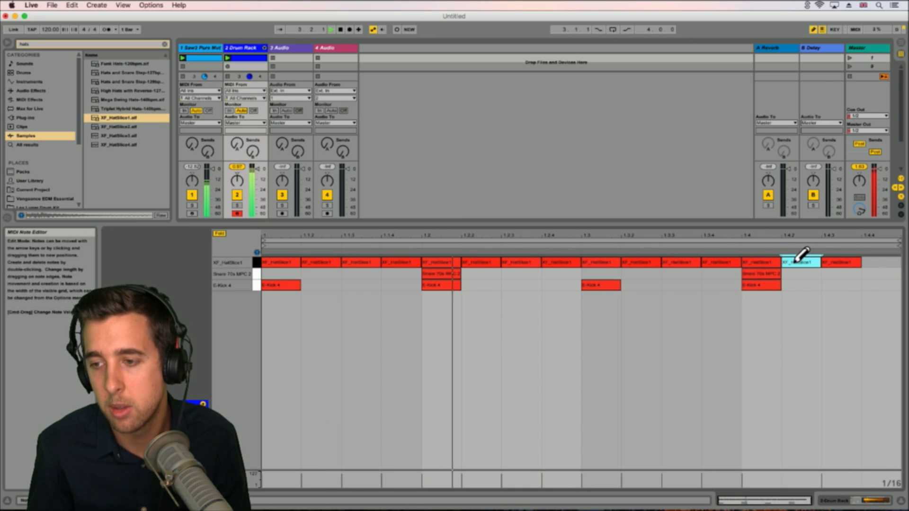
pyautogui.click(881, 263)
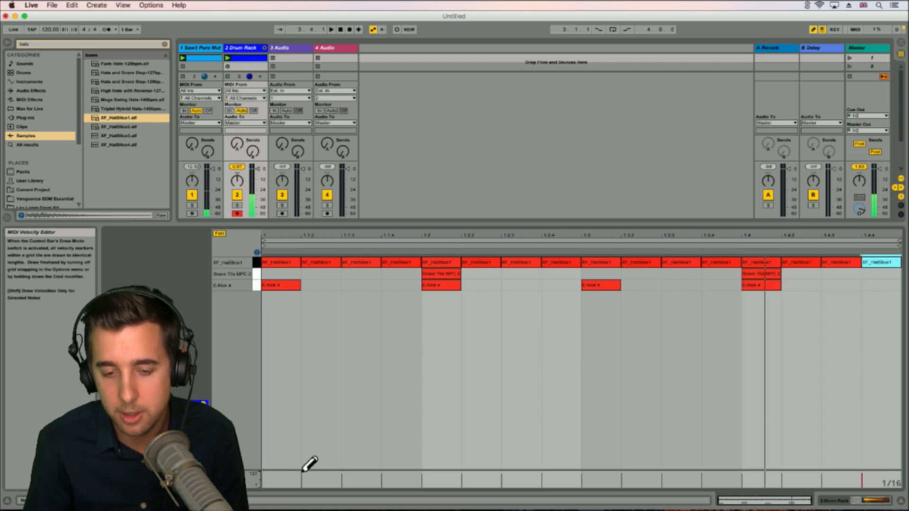
# Step: Delete and redraw the first XF_HatSlice1 note, and lower its velocity
pyautogui.click(285, 261)
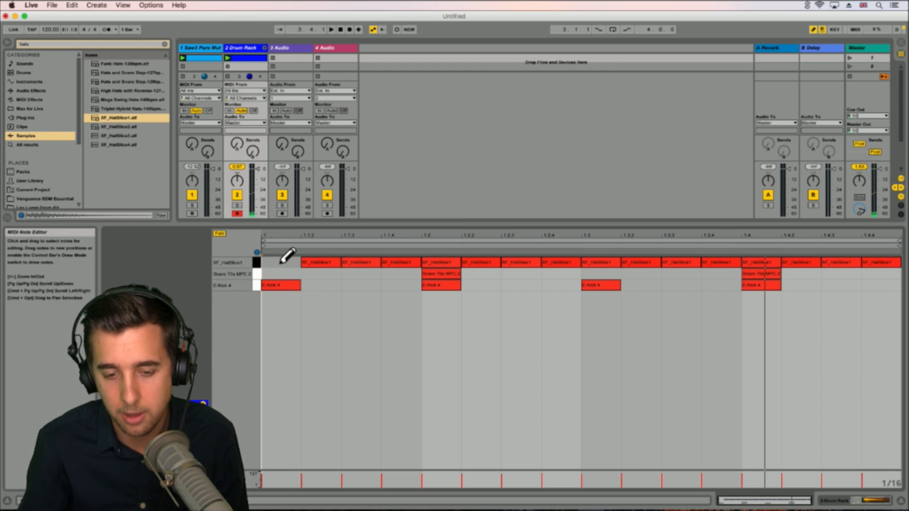
pyautogui.click(282, 262)
pyautogui.moveTo(273, 468); pyautogui.dragTo(267, 473)
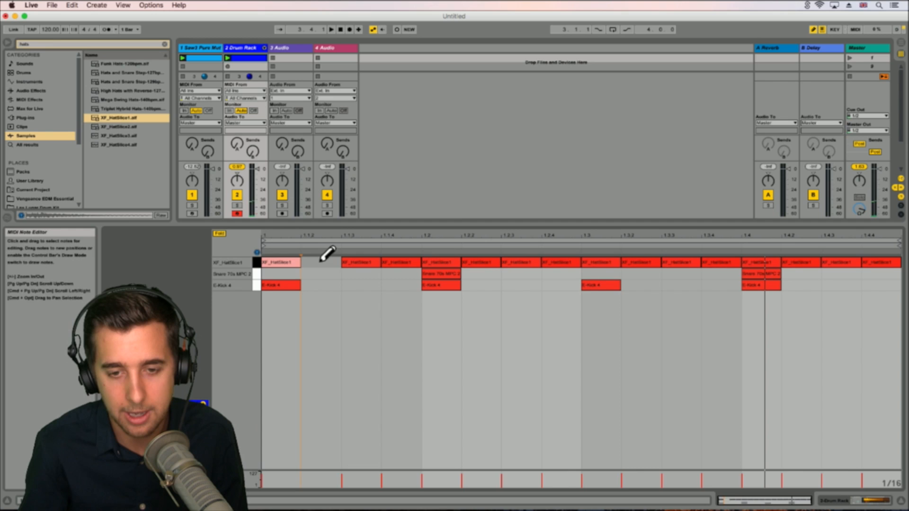
pyautogui.click(303, 480)
pyautogui.moveTo(303, 479); pyautogui.dragTo(303, 480)
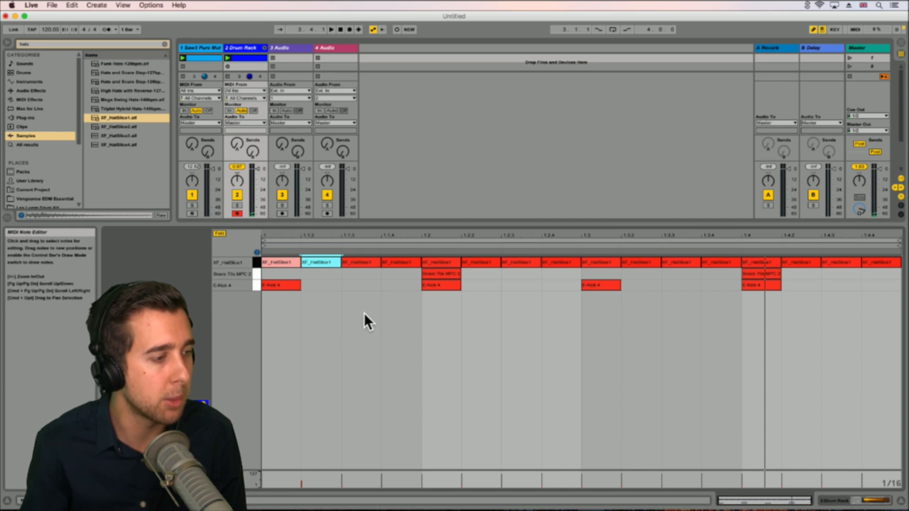
pyautogui.click(383, 263)
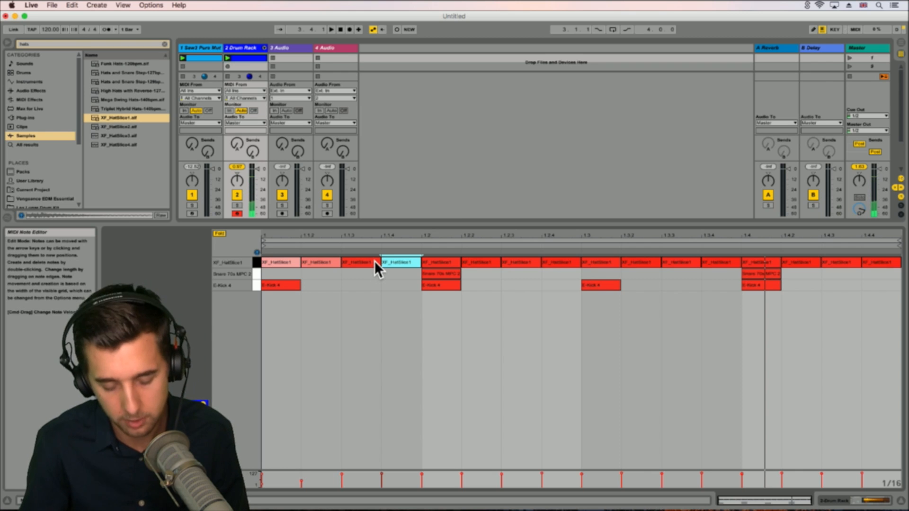
pyautogui.press('super+z')
# Step: Lower the velocities of the third through eighth hat notes by varying amounts, reducing the fifth only slightly
pyautogui.click(351, 263)
pyautogui.moveTo(339, 473)
pyautogui.mouseDown()
pyautogui.moveTo(341, 480)
pyautogui.moveTo(382, 478)
pyautogui.mouseUp()
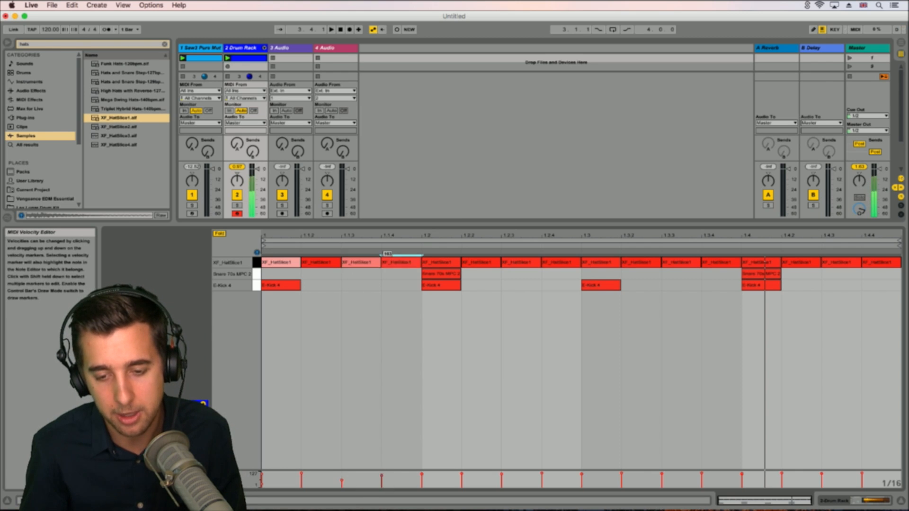
pyautogui.click(422, 473)
pyautogui.keyDown('shift'); pyautogui.click(421, 474); pyautogui.keyUp('shift')
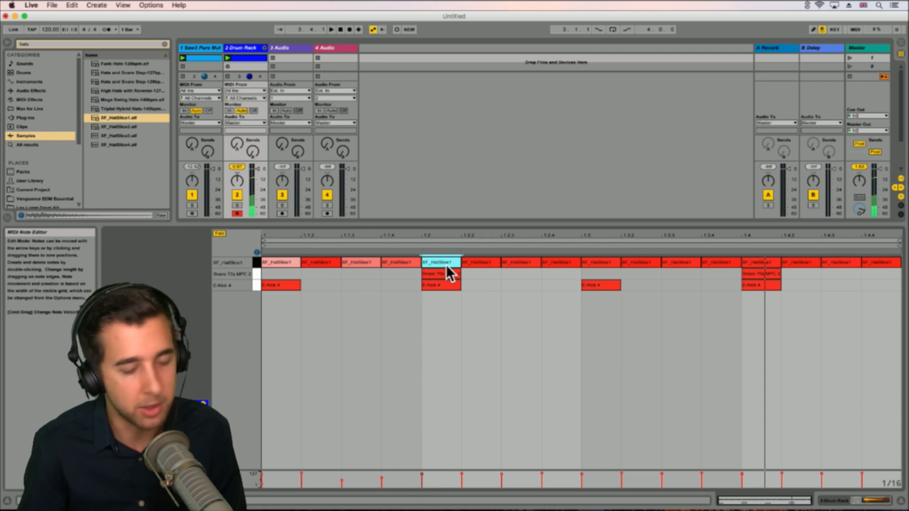
pyautogui.moveTo(422, 473)
pyautogui.mouseDown()
pyautogui.moveTo(422, 481)
pyautogui.moveTo(542, 481)
pyautogui.mouseUp()
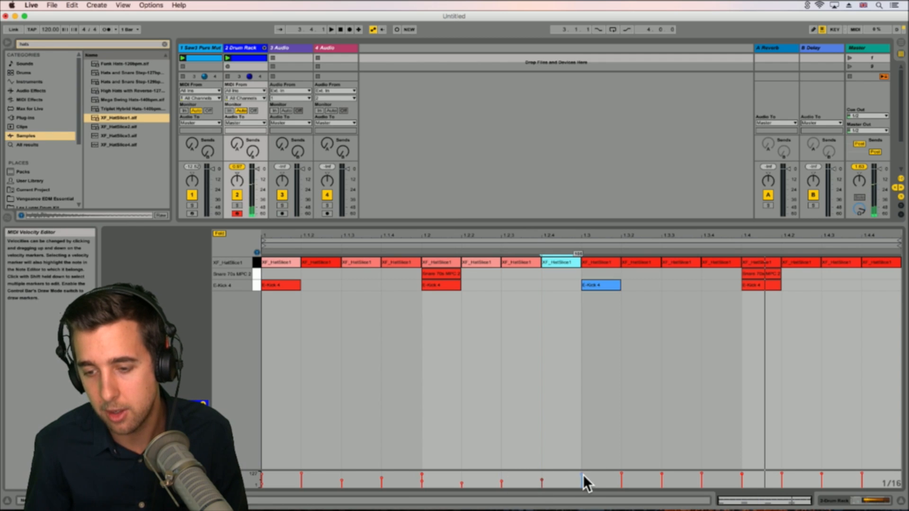
# Step: Lower the velocities of the ninth, tenth and twelfth hat notes
pyautogui.moveTo(581, 474); pyautogui.dragTo(582, 473)
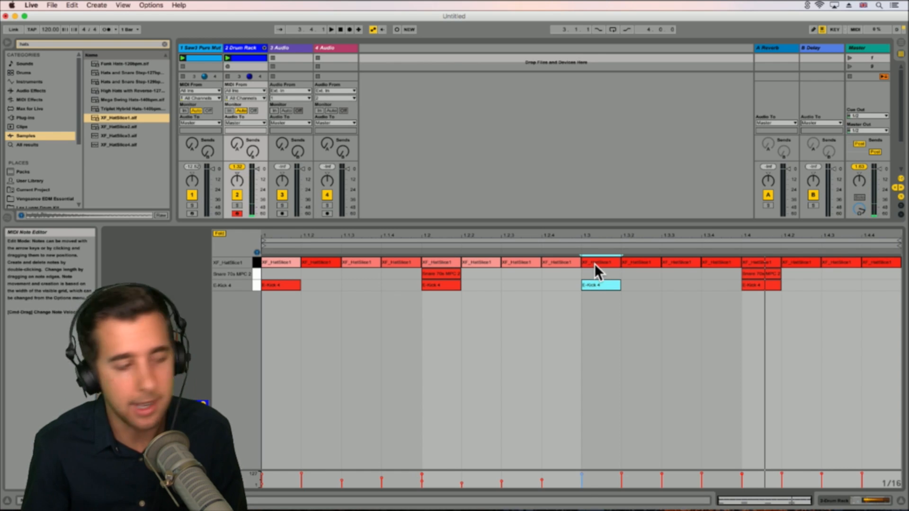
pyautogui.moveTo(582, 474); pyautogui.dragTo(582, 481)
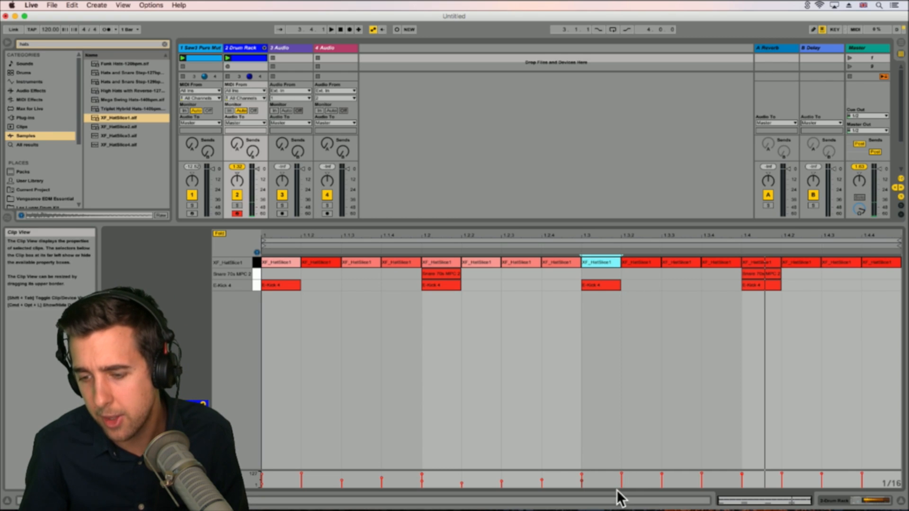
pyautogui.click(629, 476)
pyautogui.click(621, 474)
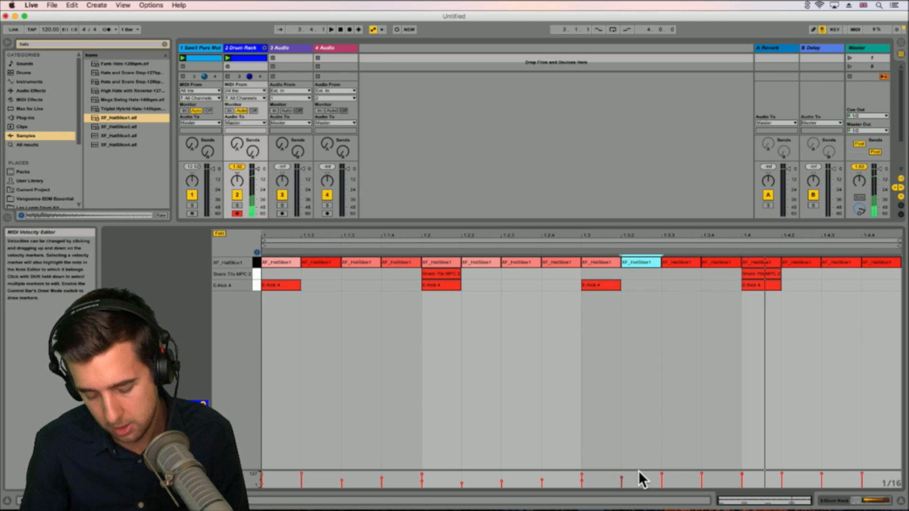
pyautogui.press('b')
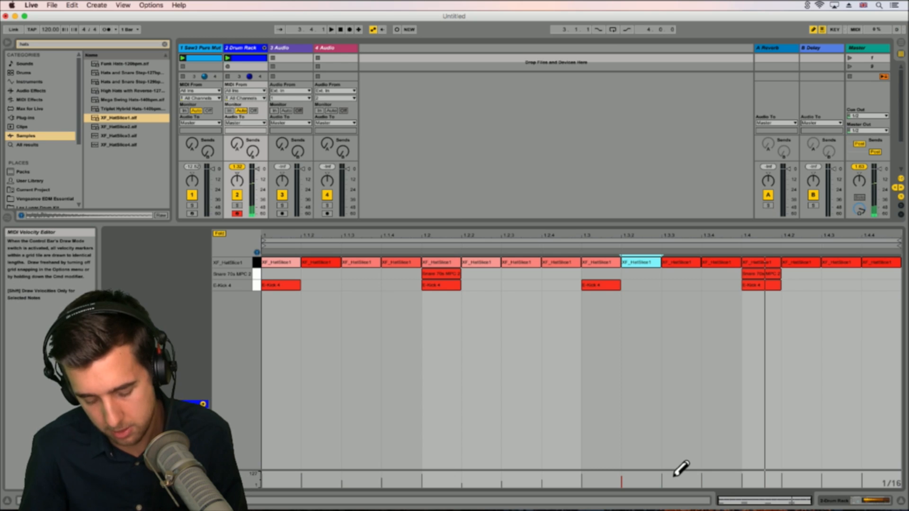
pyautogui.click(662, 474)
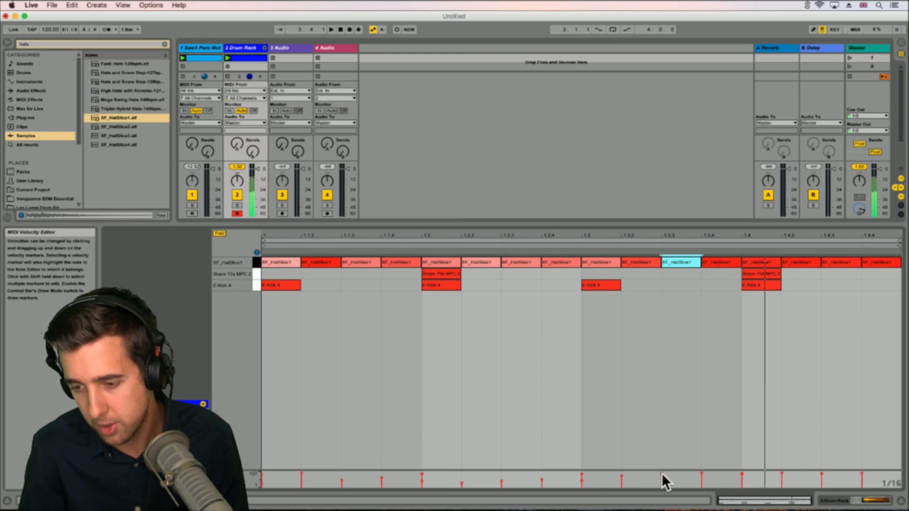
pyautogui.moveTo(703, 474); pyautogui.dragTo(703, 480)
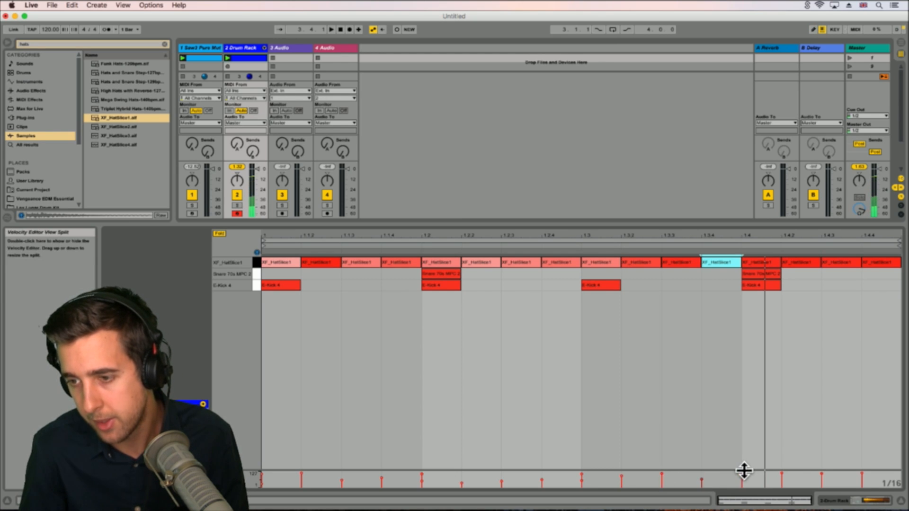
# Step: Lower the velocities of the last four hat notes, reducing the one on beat 4 only slightly
pyautogui.click(755, 262)
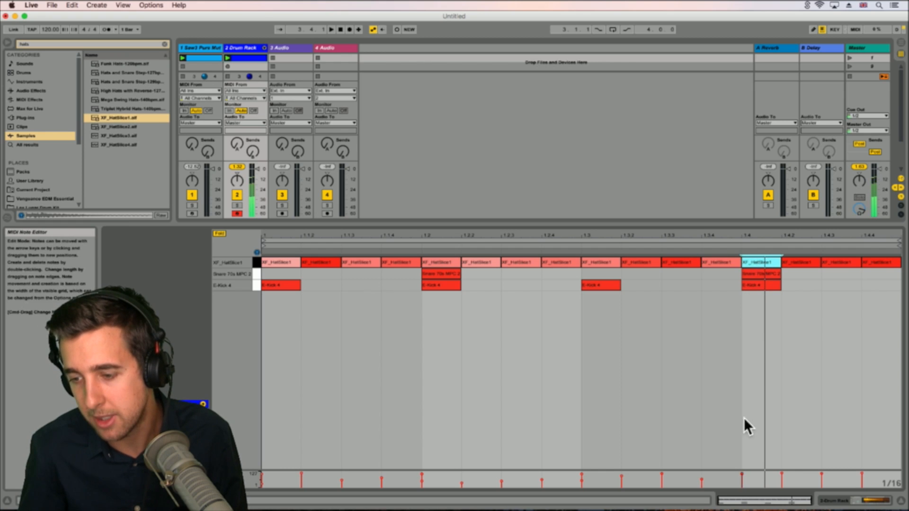
pyautogui.moveTo(743, 473); pyautogui.dragTo(782, 481)
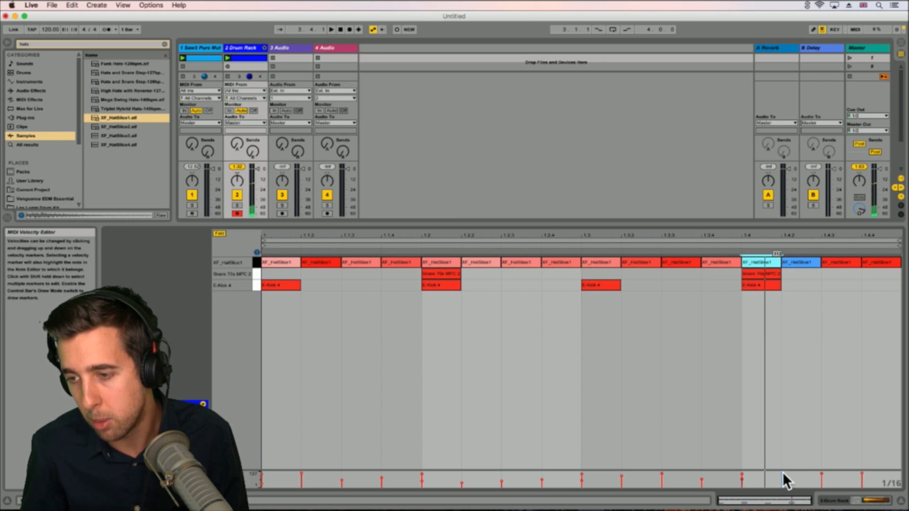
pyautogui.moveTo(863, 474); pyautogui.dragTo(862, 482)
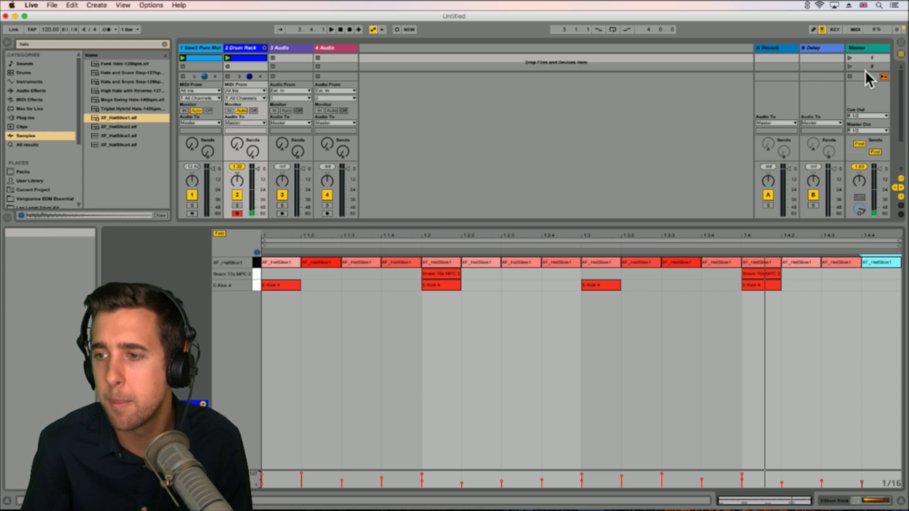
# Step: Launch scene 1 and adjust the hat sample: volume -21.7 dB, changed transposition, and filter enabled at about 7.33 kHz
pyautogui.click(850, 57)
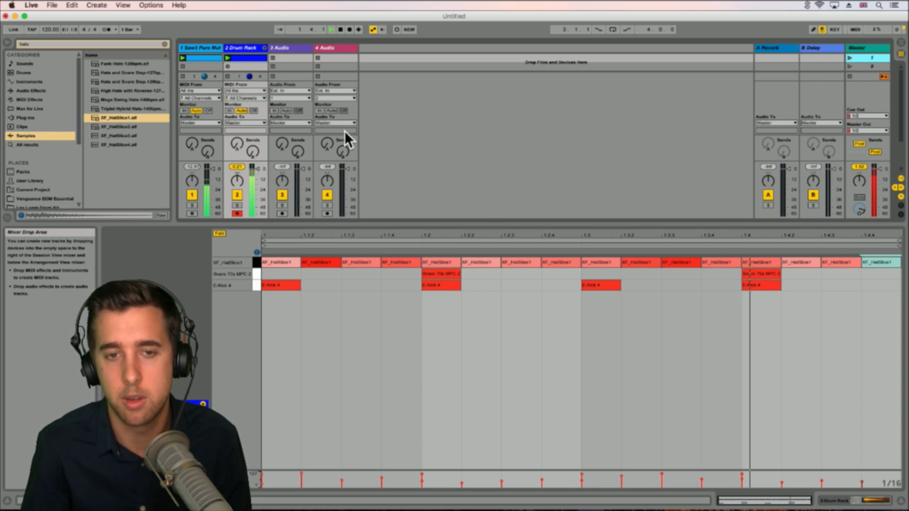
pyautogui.click(242, 47)
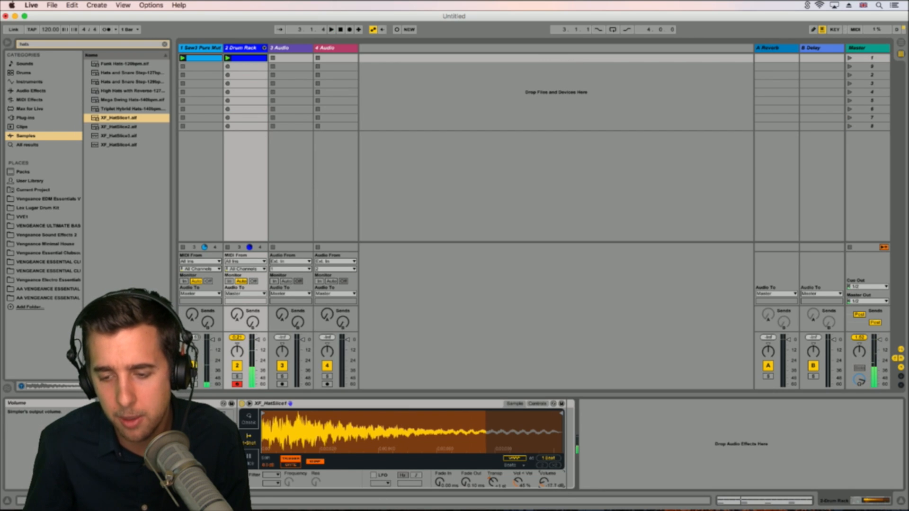
pyautogui.moveTo(492, 482); pyautogui.dragTo(491, 475)
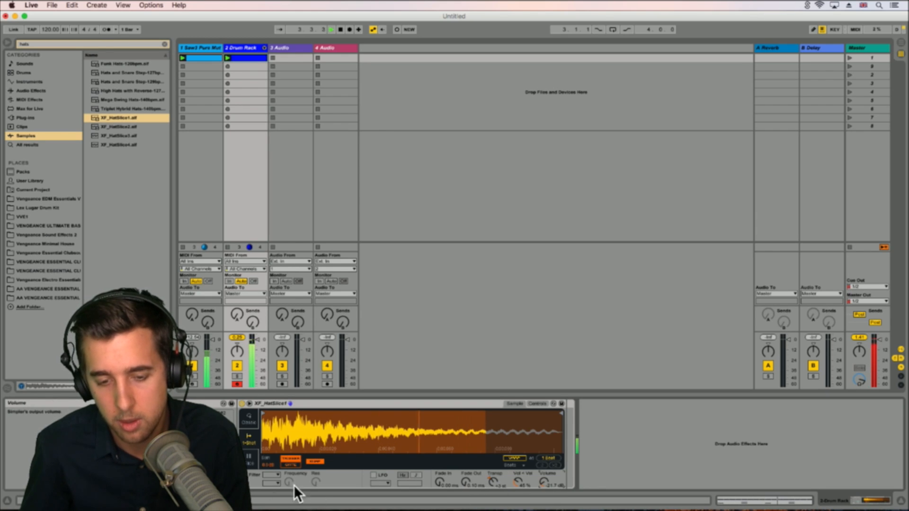
pyautogui.click(250, 475)
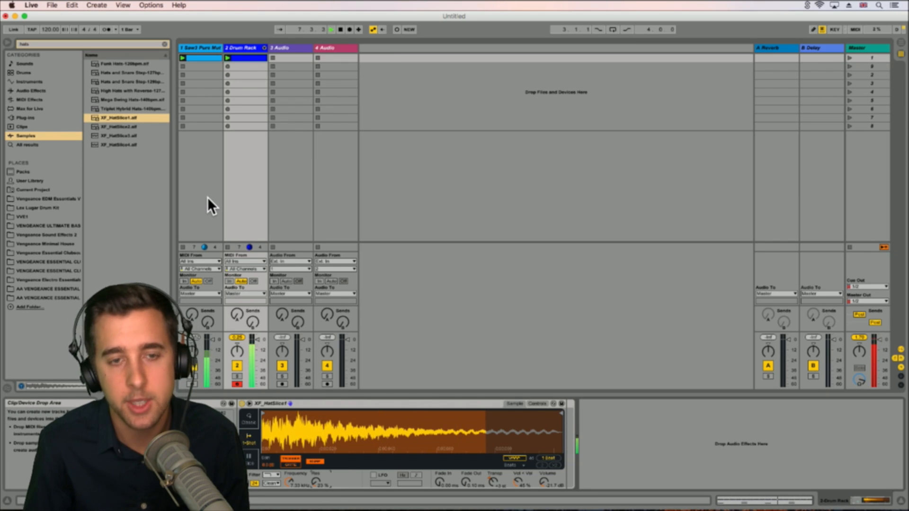
# Step: Clear the browser search, insert a new MIDI track after the Drum Rack track, and load an empty Simpler onto it
pyautogui.click(31, 43)
pyautogui.press('BackSpace')
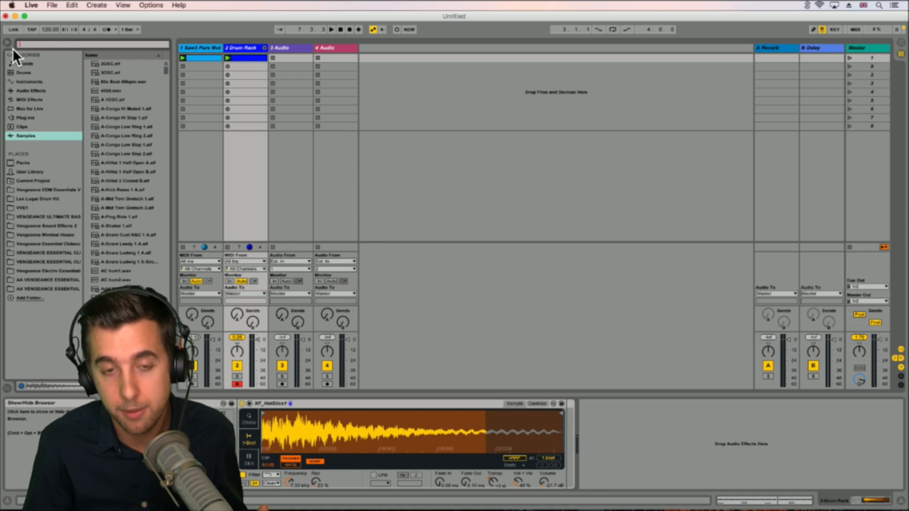
pyautogui.click(30, 82)
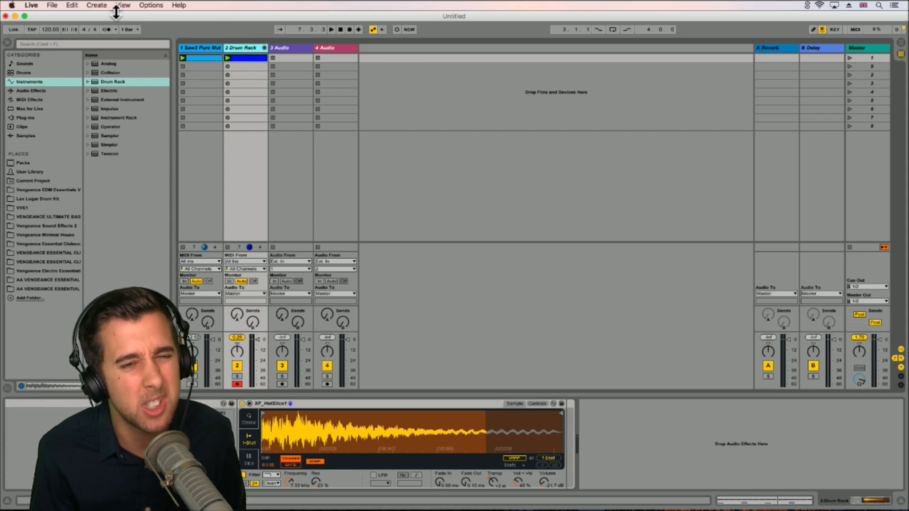
pyautogui.click(97, 5)
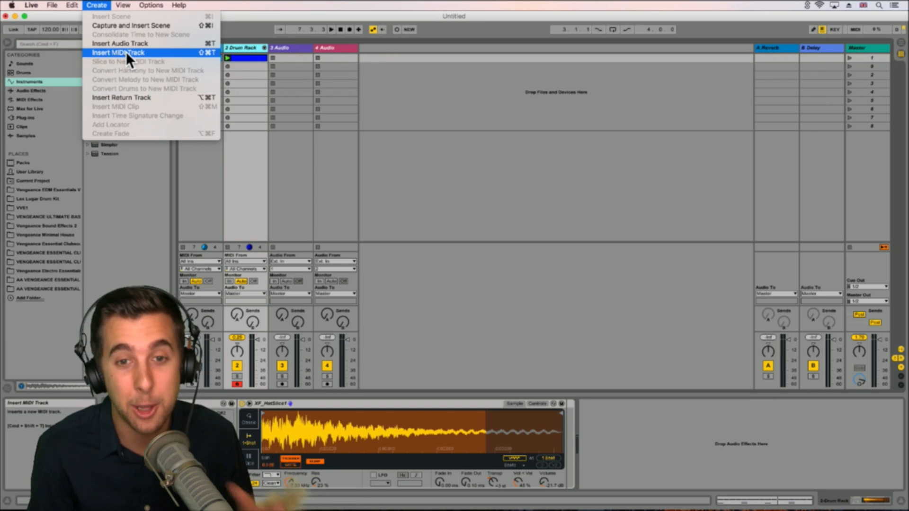
pyautogui.click(126, 52)
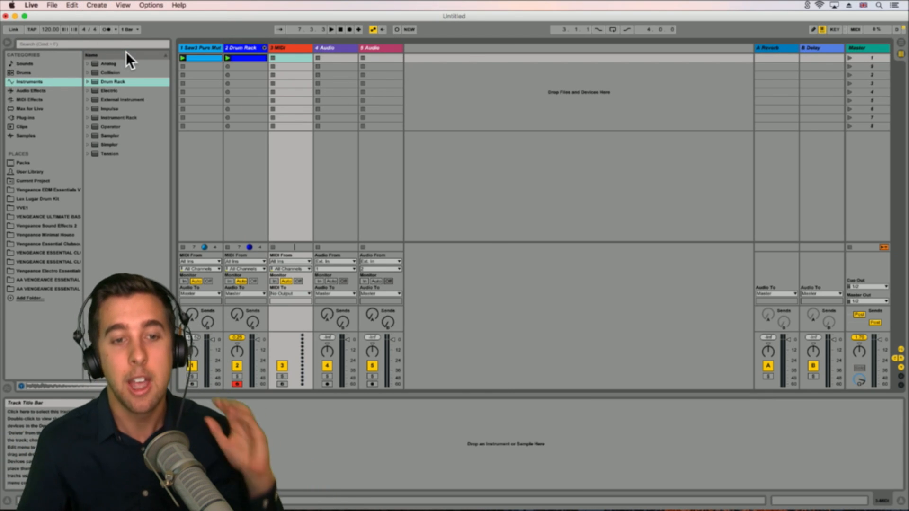
pyautogui.click(114, 145)
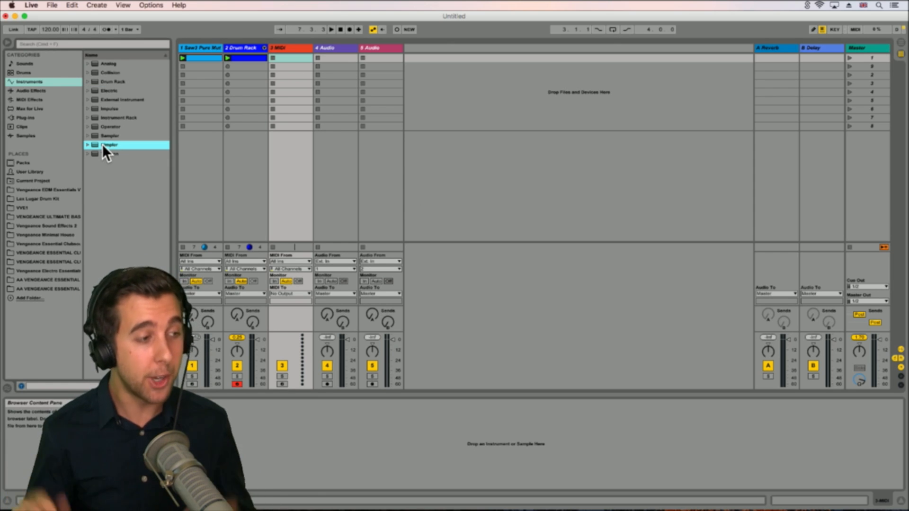
pyautogui.moveTo(103, 144); pyautogui.dragTo(298, 49)
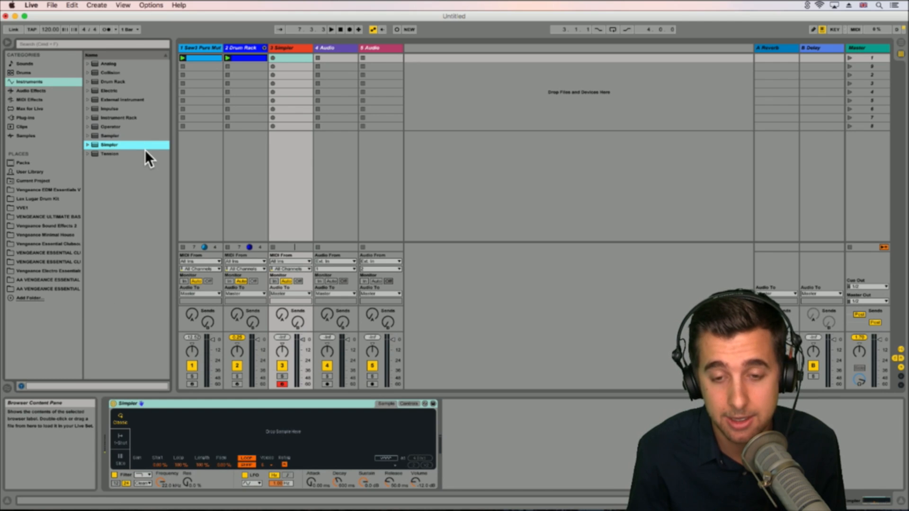
# Step: Select the Simpler track and search the Samples category for "vo"
pyautogui.click(331, 48)
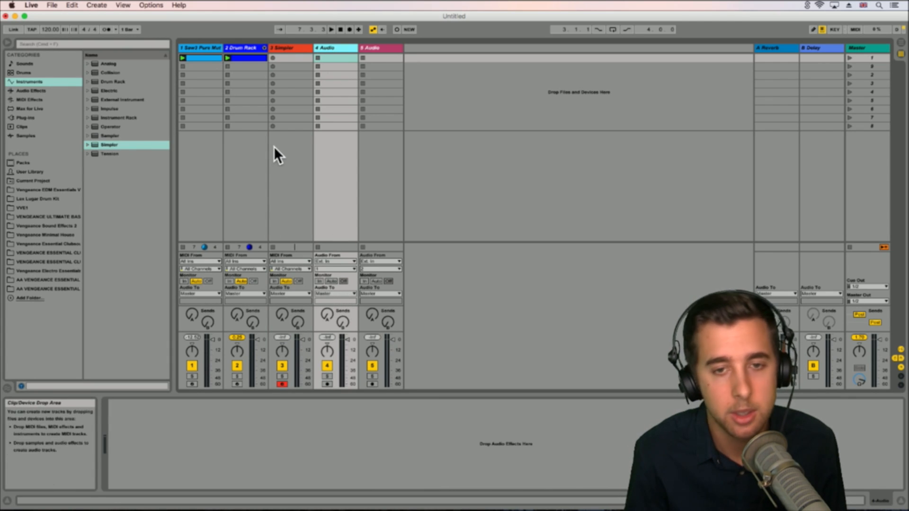
pyautogui.click(280, 48)
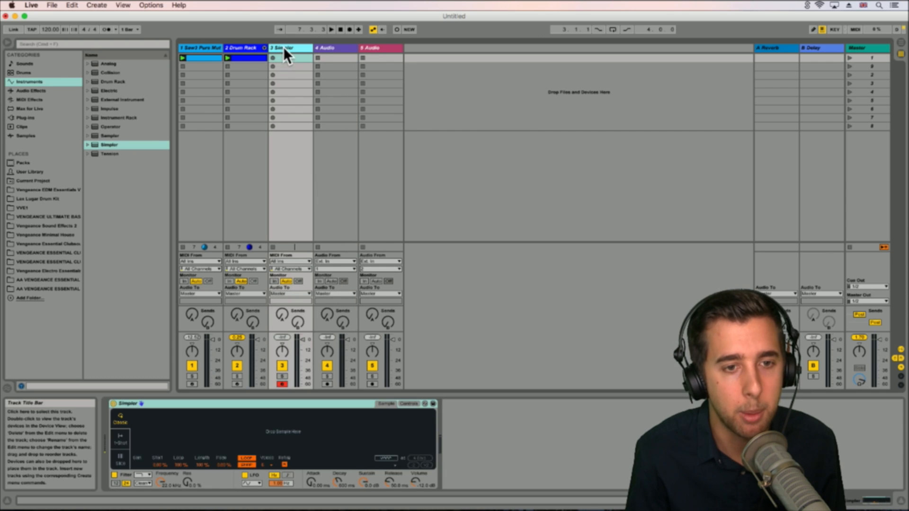
pyautogui.click(33, 136)
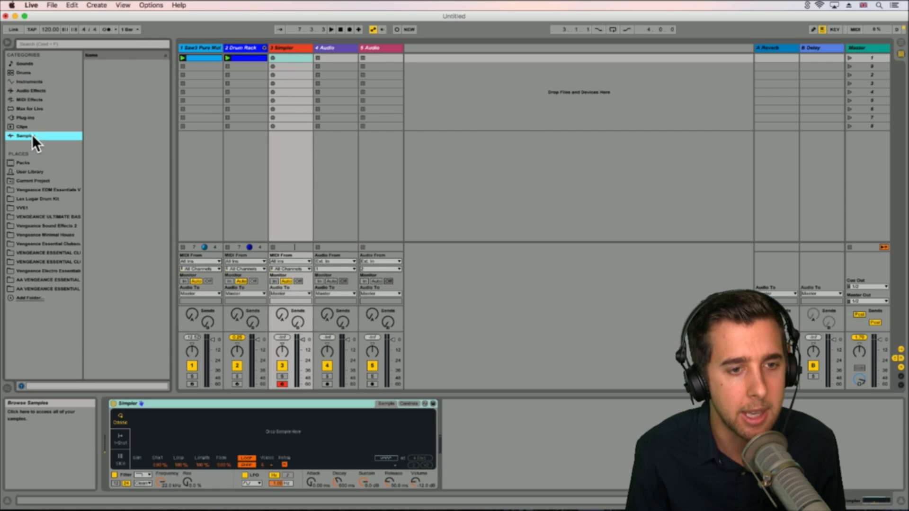
pyautogui.click(55, 44)
pyautogui.write('vec')
pyautogui.press('BackSpace')
pyautogui.press('BackSpace')
pyautogui.press('BackSpace')
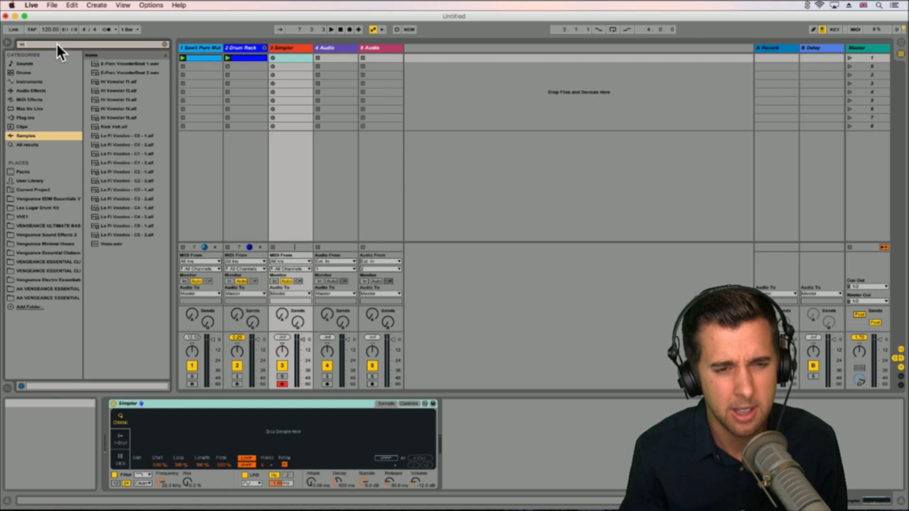
# Step: Preview several of the listed samples, including the Hi Vowster ones, and load Voxu.wav into Simpler
pyautogui.click(121, 136)
pyautogui.click(126, 152)
pyautogui.click(121, 127)
pyautogui.click(120, 118)
pyautogui.click(122, 108)
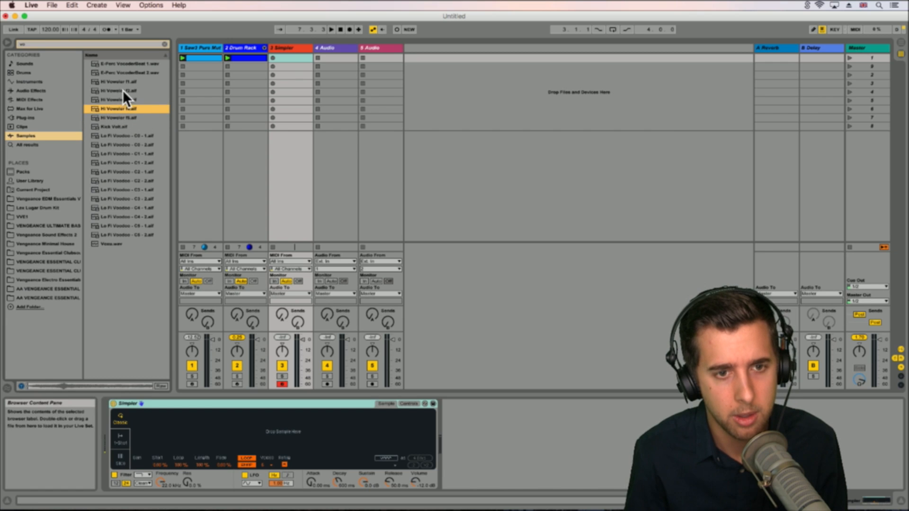
pyautogui.click(123, 81)
pyautogui.click(108, 245)
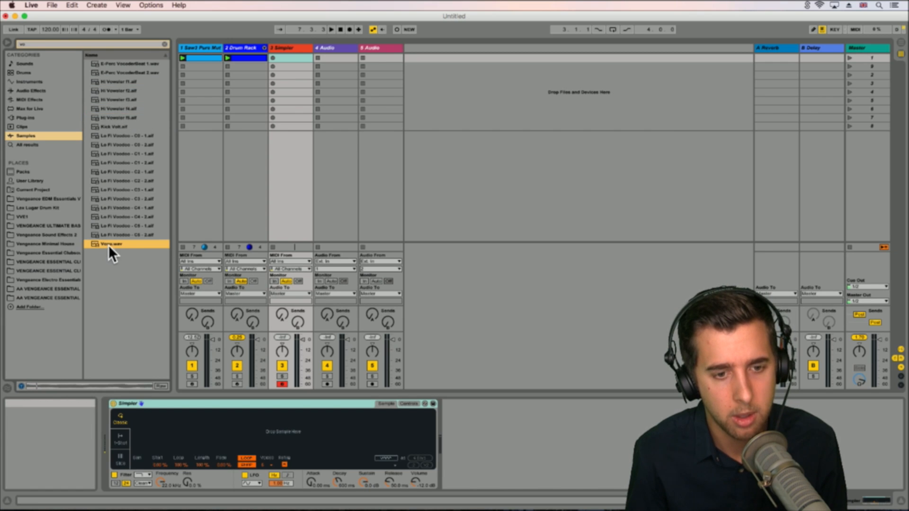
pyautogui.moveTo(106, 245); pyautogui.dragTo(268, 432)
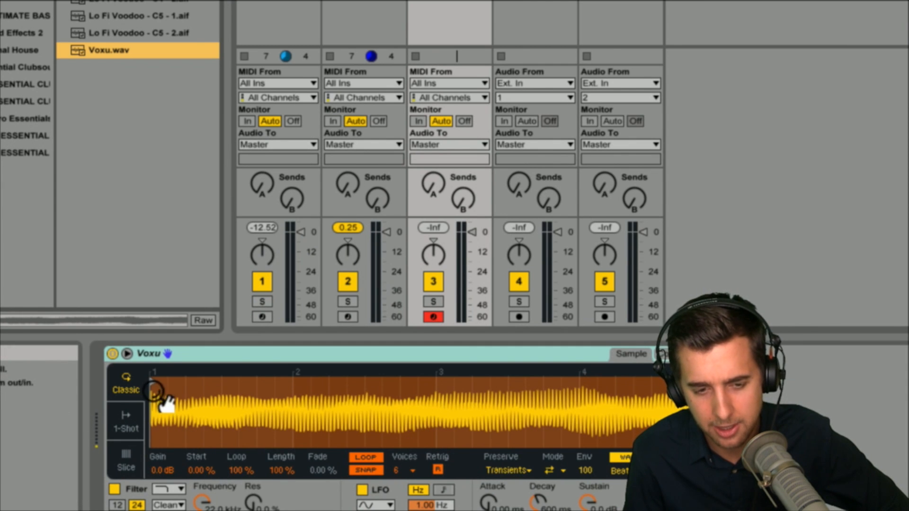
# Step: Try different start and end points in the Voxu sample, settling on a one-beat region about midway between markers 3 and 4
pyautogui.moveTo(161, 393)
pyautogui.mouseDown()
pyautogui.moveTo(407, 391)
pyautogui.moveTo(213, 396)
pyautogui.moveTo(424, 409)
pyautogui.moveTo(334, 411)
pyautogui.mouseUp()
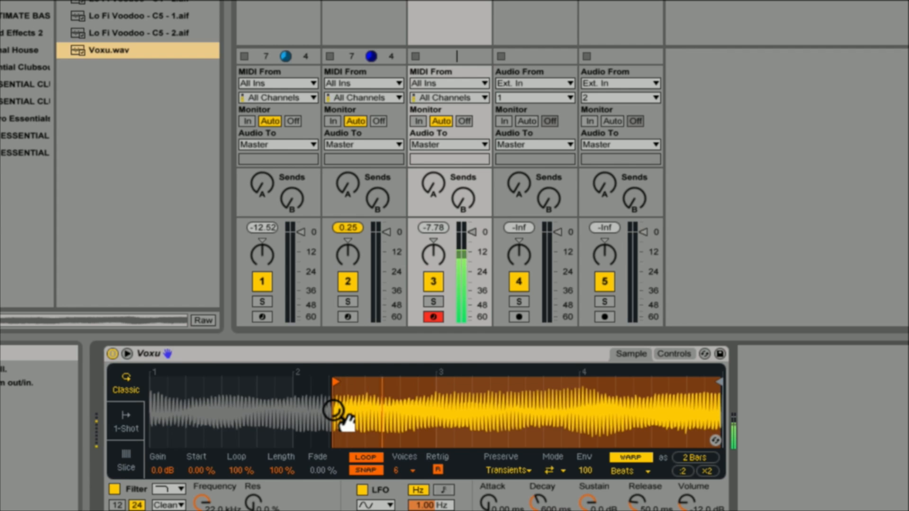
pyautogui.moveTo(716, 381)
pyautogui.mouseDown()
pyautogui.moveTo(426, 392)
pyautogui.moveTo(374, 407)
pyautogui.mouseUp()
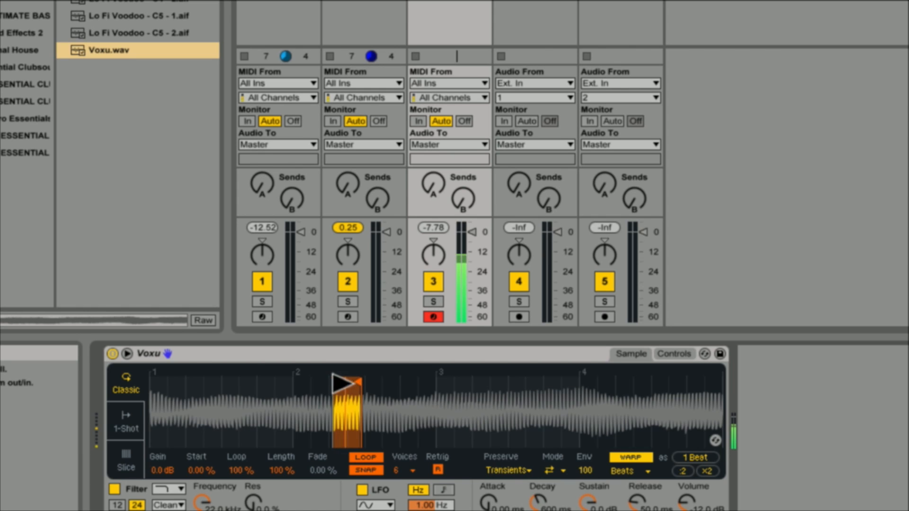
pyautogui.moveTo(339, 382); pyautogui.dragTo(280, 385)
pyautogui.moveTo(346, 386)
pyautogui.mouseDown()
pyautogui.moveTo(285, 393)
pyautogui.moveTo(273, 384)
pyautogui.moveTo(475, 398)
pyautogui.moveTo(538, 385)
pyautogui.moveTo(637, 393)
pyautogui.moveTo(645, 382)
pyautogui.mouseUp()
pyautogui.moveTo(274, 382)
pyautogui.mouseDown()
pyautogui.moveTo(578, 383)
pyautogui.moveTo(586, 405)
pyautogui.mouseUp()
pyautogui.moveTo(645, 383); pyautogui.dragTo(622, 386)
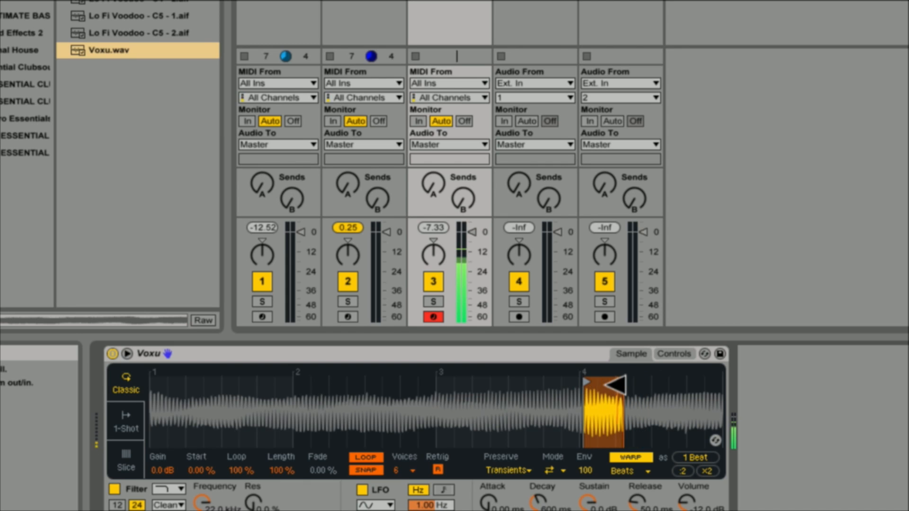
pyautogui.moveTo(587, 382); pyautogui.dragTo(504, 382)
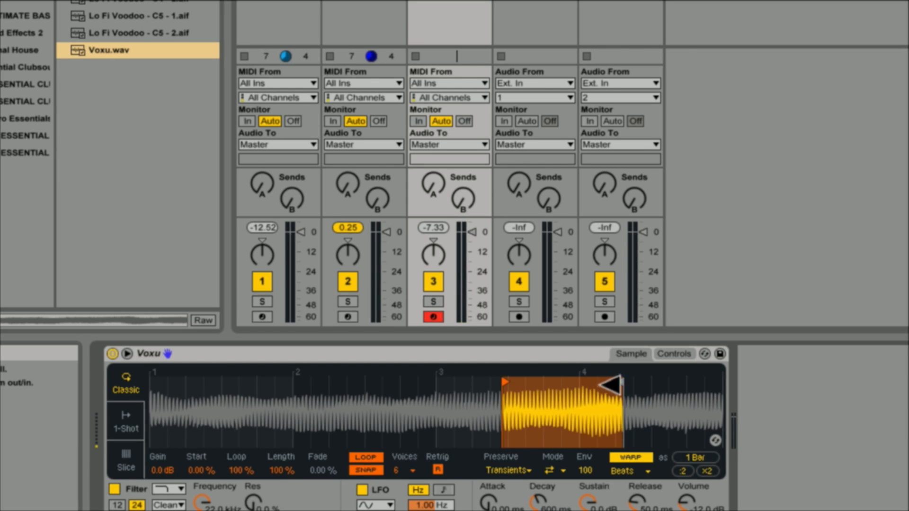
pyautogui.moveTo(611, 384); pyautogui.dragTo(529, 383)
# Step: Try longer envelope times in Simpler, then set Attack to 11.5 ms and Release to 122 ms
pyautogui.moveTo(482, 479); pyautogui.dragTo(482, 469)
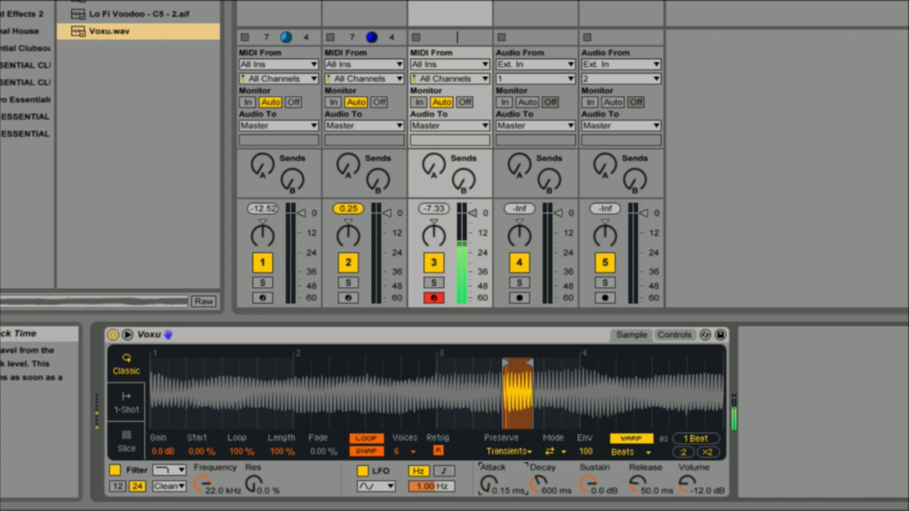
pyautogui.moveTo(488, 480); pyautogui.dragTo(488, 471)
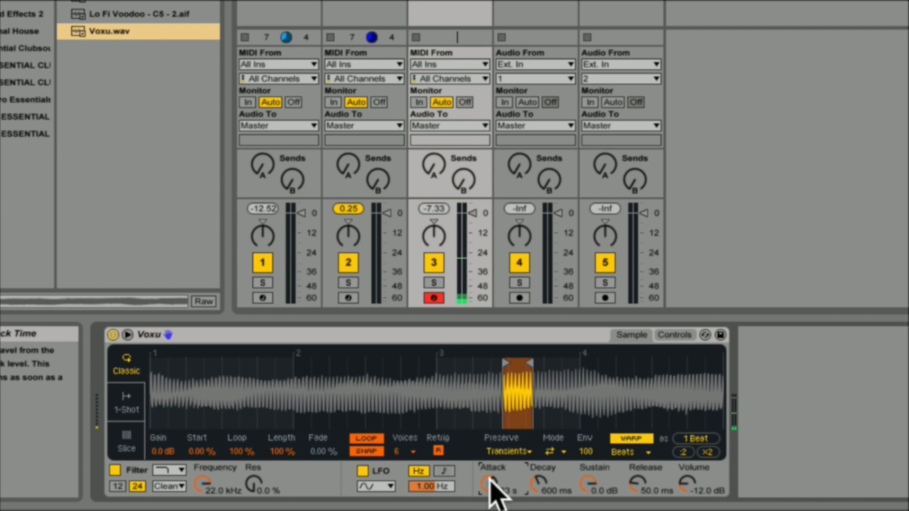
pyautogui.moveTo(490, 480); pyautogui.dragTo(490, 502)
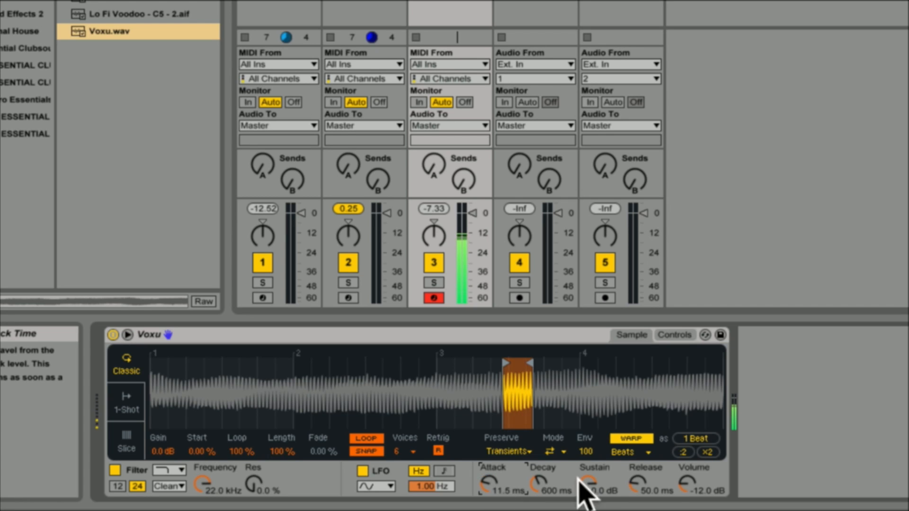
pyautogui.moveTo(644, 483)
pyautogui.mouseDown()
pyautogui.moveTo(644, 455)
pyautogui.moveTo(640, 476)
pyautogui.mouseUp()
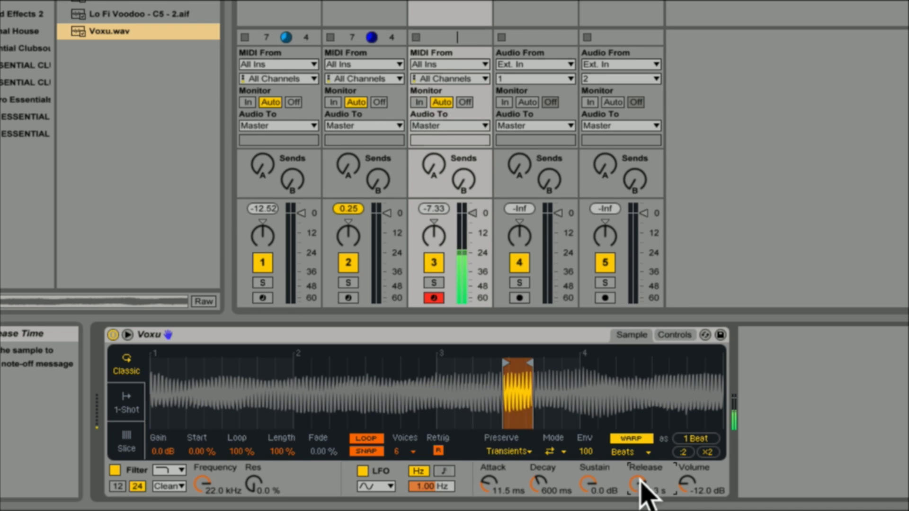
pyautogui.moveTo(641, 486); pyautogui.dragTo(640, 497)
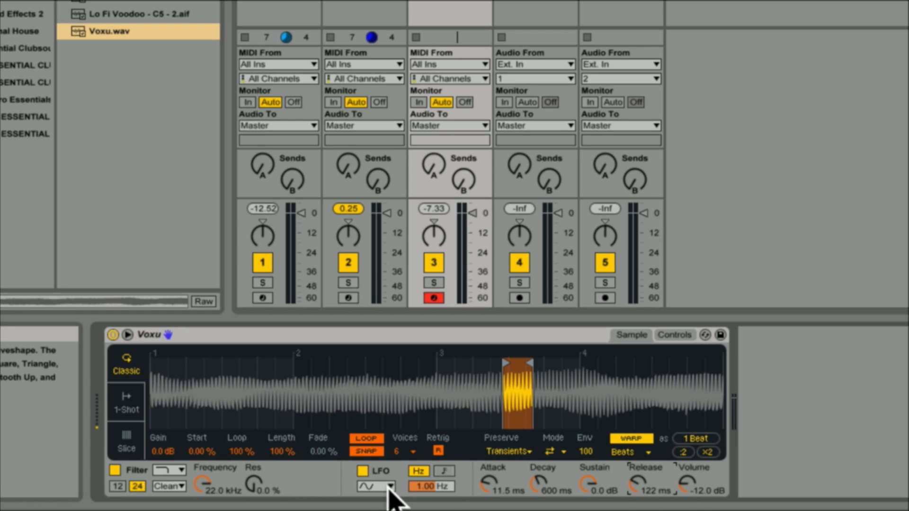
# Step: Try a tempo-synced LFO rate, then set the LFO to a square waveform at 0.10 Hz
pyautogui.click(444, 471)
pyautogui.moveTo(432, 488); pyautogui.dragTo(432, 482)
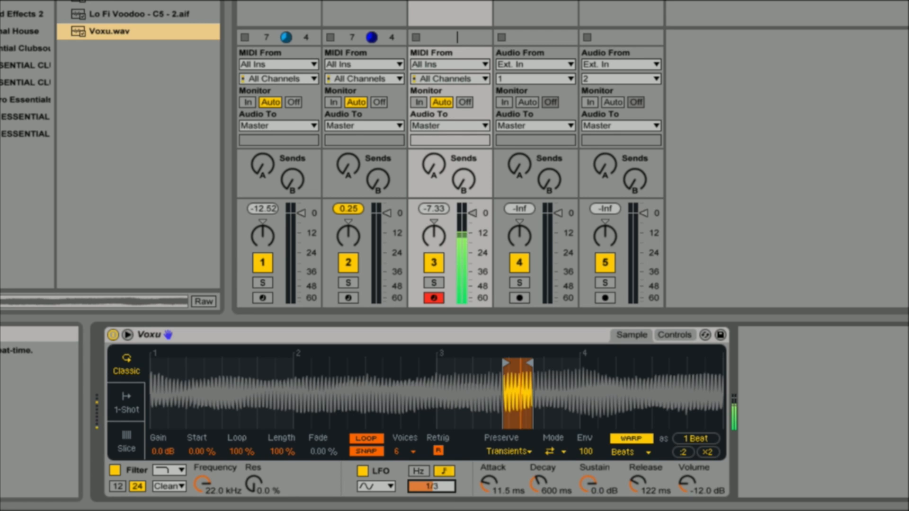
pyautogui.click(376, 486)
pyautogui.click(372, 420)
pyautogui.click(421, 472)
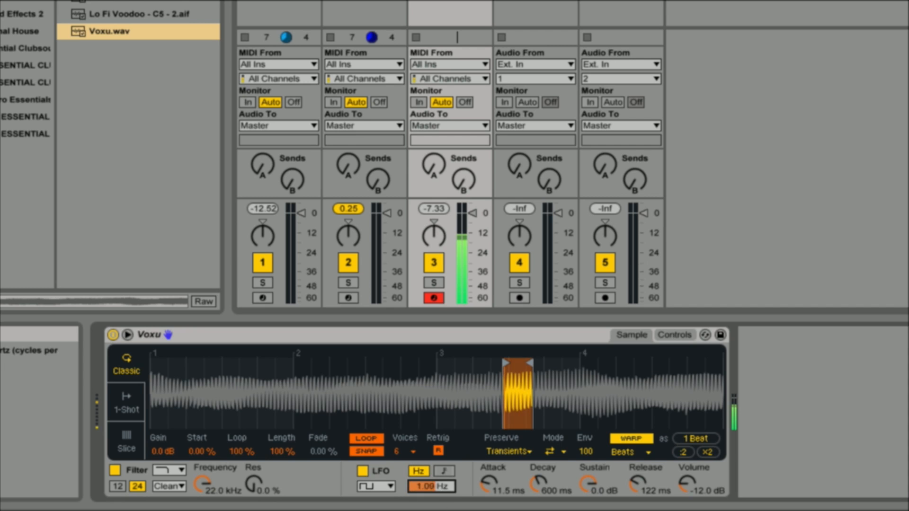
pyautogui.moveTo(430, 486); pyautogui.dragTo(430, 497)
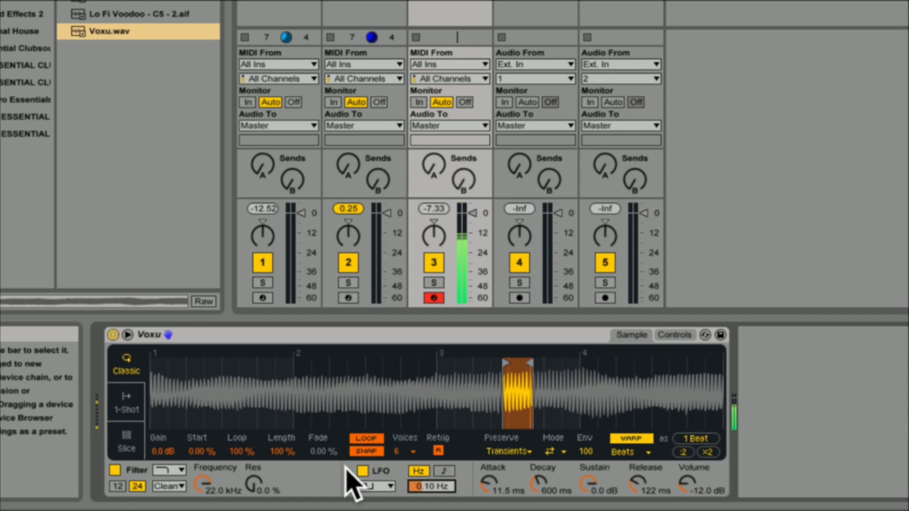
# Step: Try 20 voices in Simpler, then limit the instrument to 1 voice
pyautogui.click(410, 452)
pyautogui.click(409, 408)
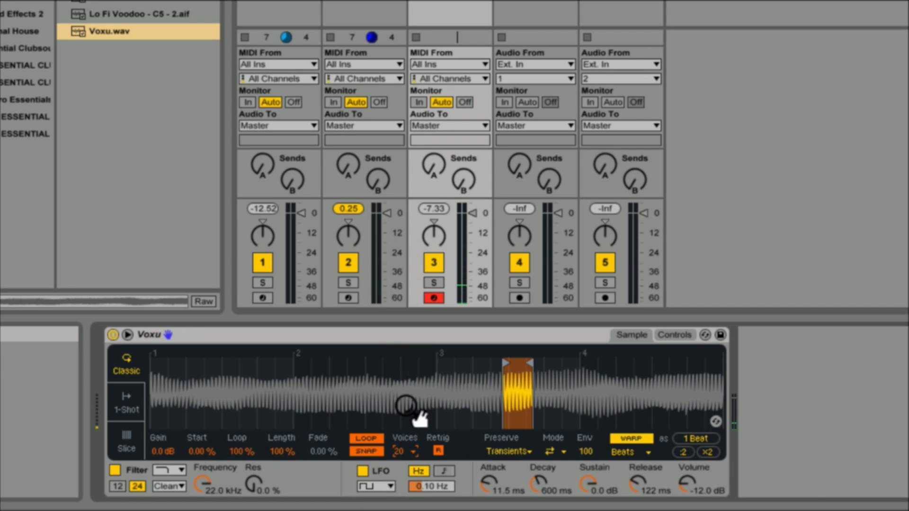
pyautogui.click(402, 452)
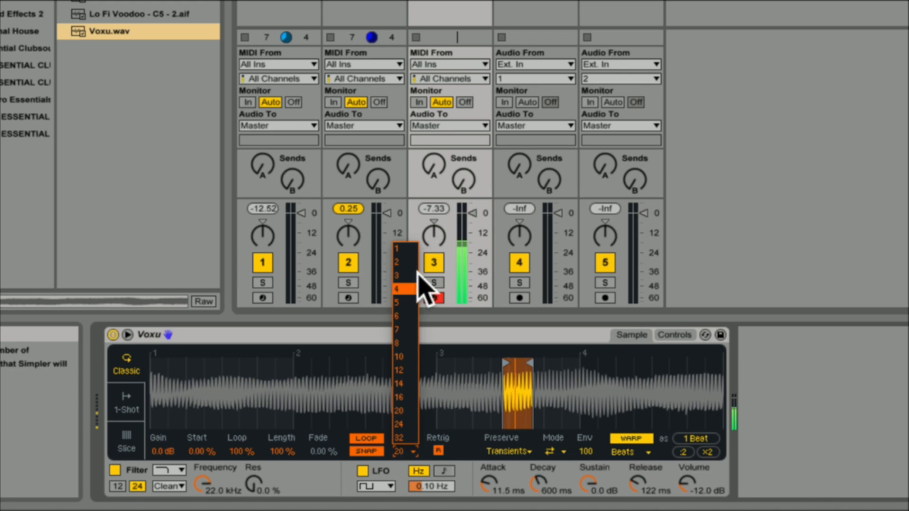
pyautogui.click(414, 250)
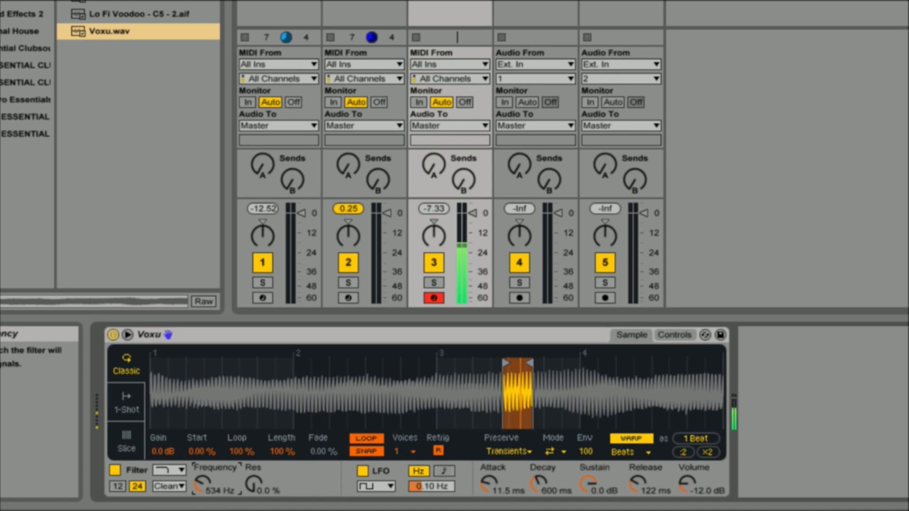
# Step: Set Simpler's filter frequency to 351 Hz and its resonance to 68 %
pyautogui.moveTo(203, 484); pyautogui.dragTo(203, 469)
pyautogui.moveTo(254, 484)
pyautogui.mouseDown()
pyautogui.moveTo(253, 474)
pyautogui.moveTo(254, 500)
pyautogui.mouseUp()
pyautogui.moveTo(196, 487); pyautogui.dragTo(197, 490)
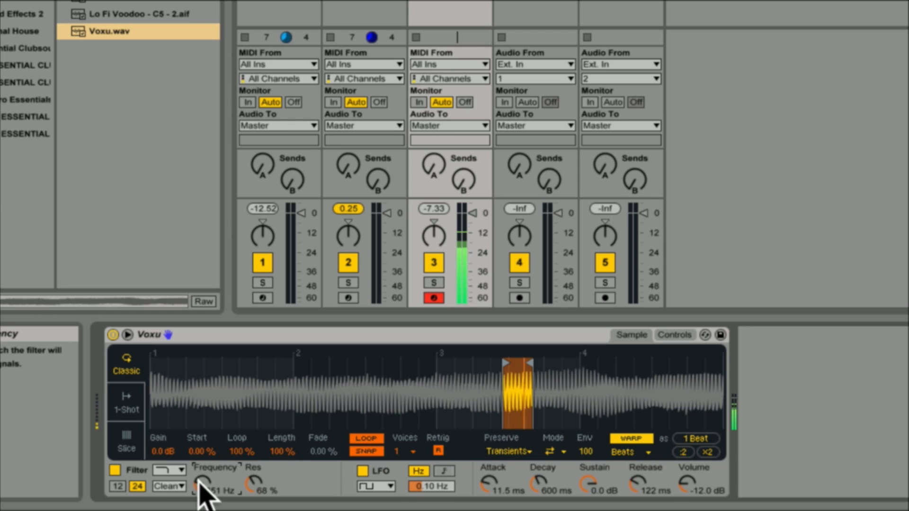
# Step: Change the Voxu sample's warp mode to Tones
pyautogui.click(647, 453)
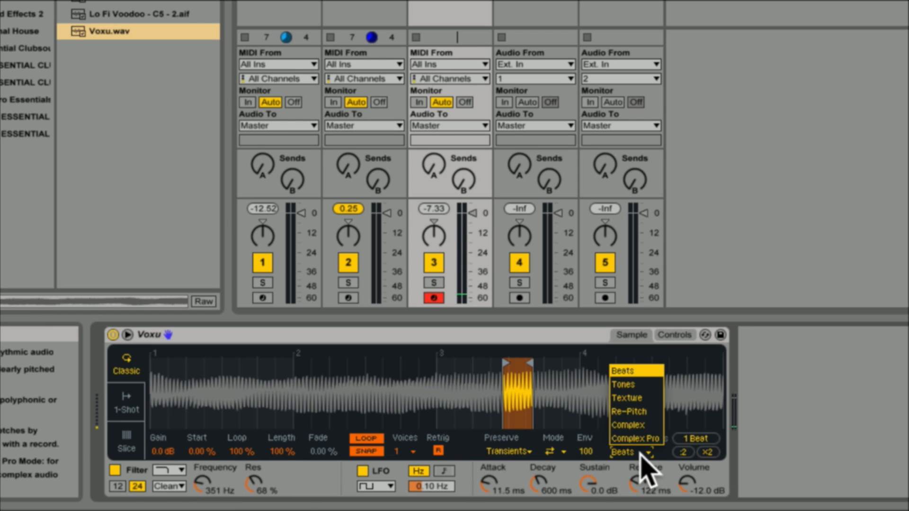
pyautogui.click(637, 386)
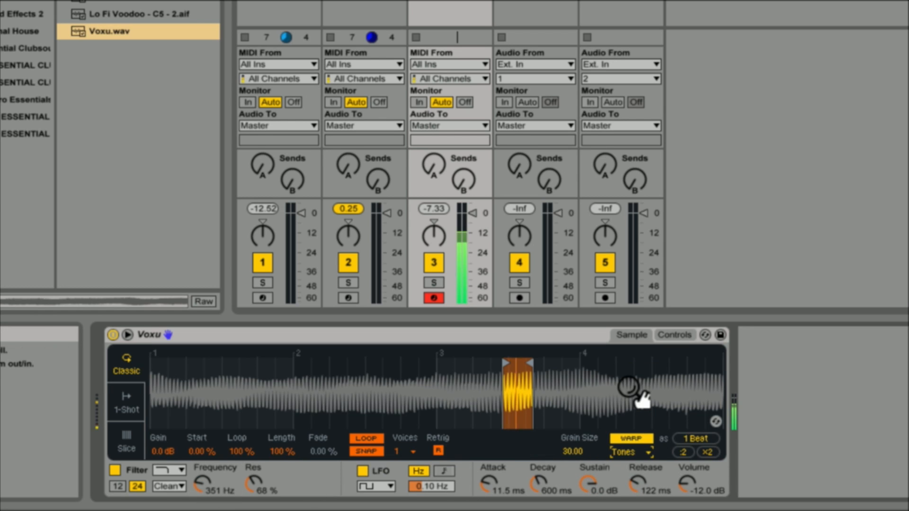
# Step: Compare the sound of the Voxu sample with Warp switched off and on
pyautogui.click(631, 440)
pyautogui.click(632, 440)
pyautogui.click(632, 440)
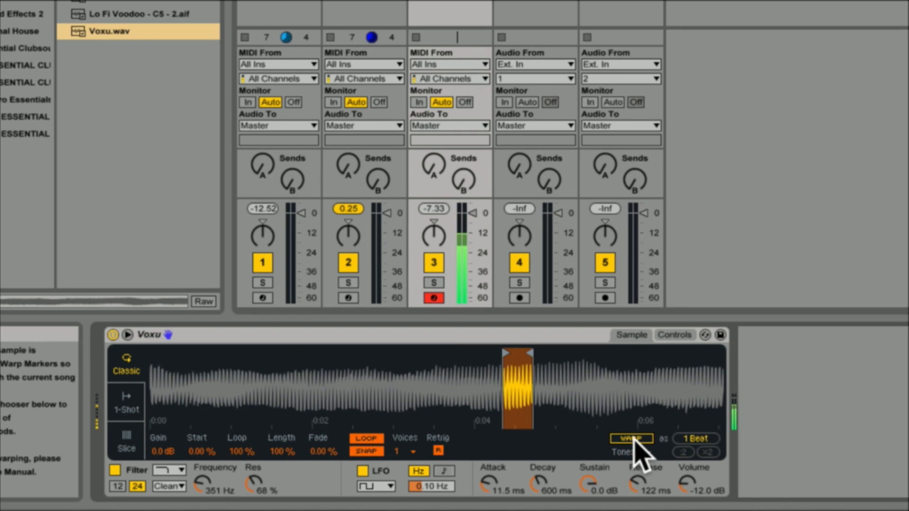
pyautogui.click(633, 440)
# Step: Audition several warp modes for the Voxu sample, including Texture and Complex Pro, and set the mode to Beats
pyautogui.click(640, 453)
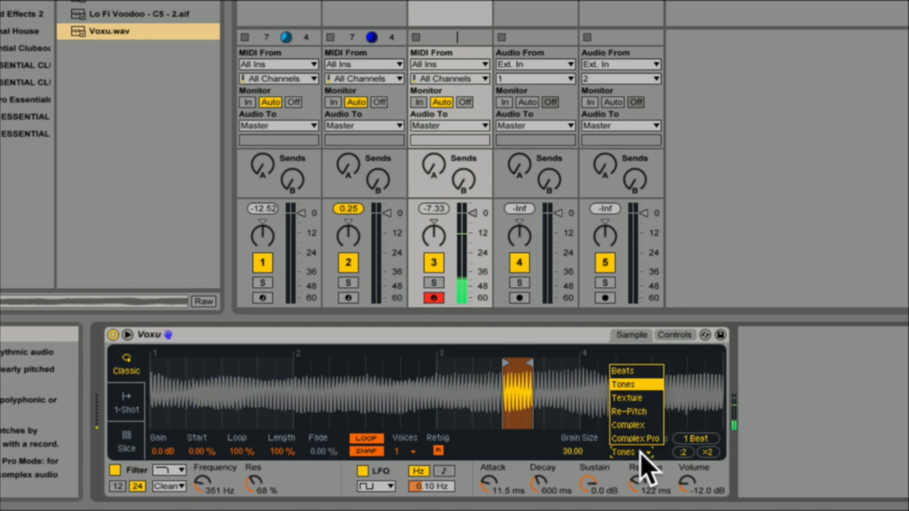
pyautogui.click(634, 398)
pyautogui.click(635, 452)
pyautogui.click(641, 419)
pyautogui.click(634, 452)
pyautogui.click(637, 439)
pyautogui.click(634, 453)
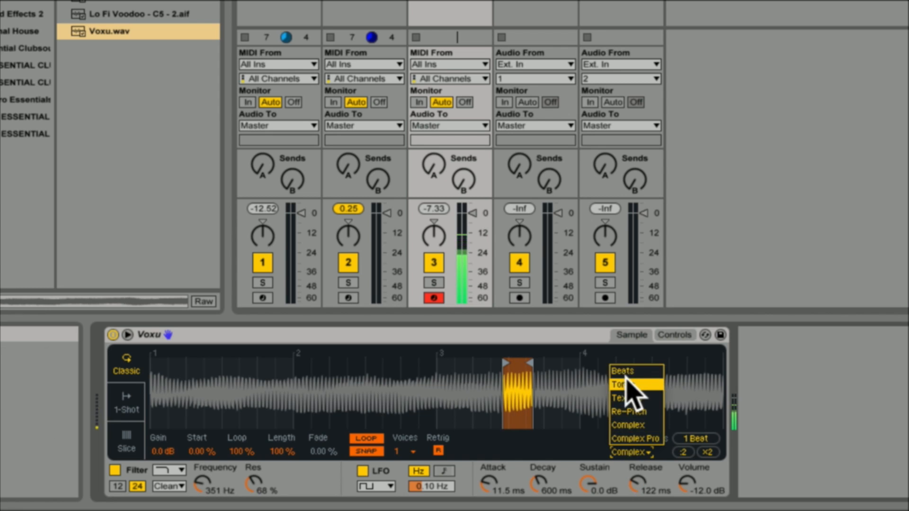
pyautogui.click(633, 374)
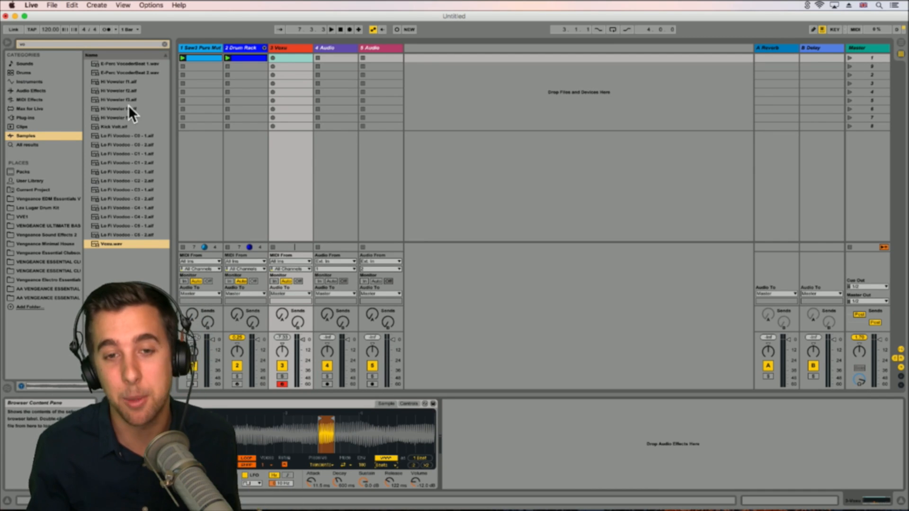
# Step: Create a MIDI clip in the Voxu track's first slot and draw a sixteenth note on C4 at its start
pyautogui.doubleClick(286, 58)
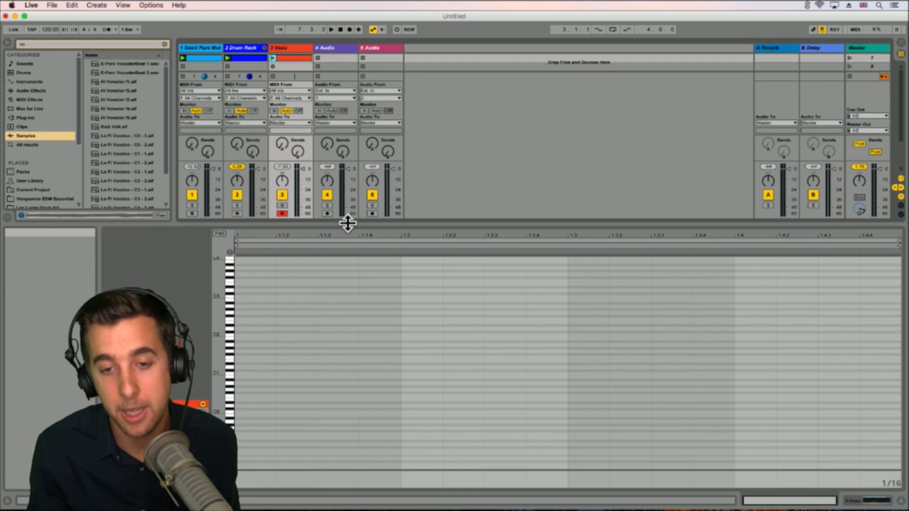
pyautogui.moveTo(348, 224); pyautogui.dragTo(347, 164)
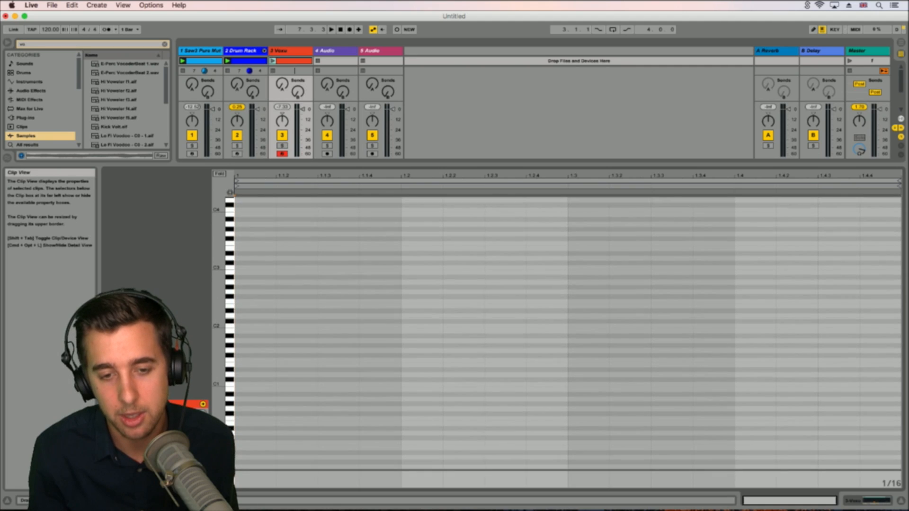
pyautogui.press('b')
pyautogui.click(247, 266)
pyautogui.click(248, 266)
pyautogui.scroll(3, 253, 263)
pyautogui.scroll(1, 253, 263)
pyautogui.click(254, 264)
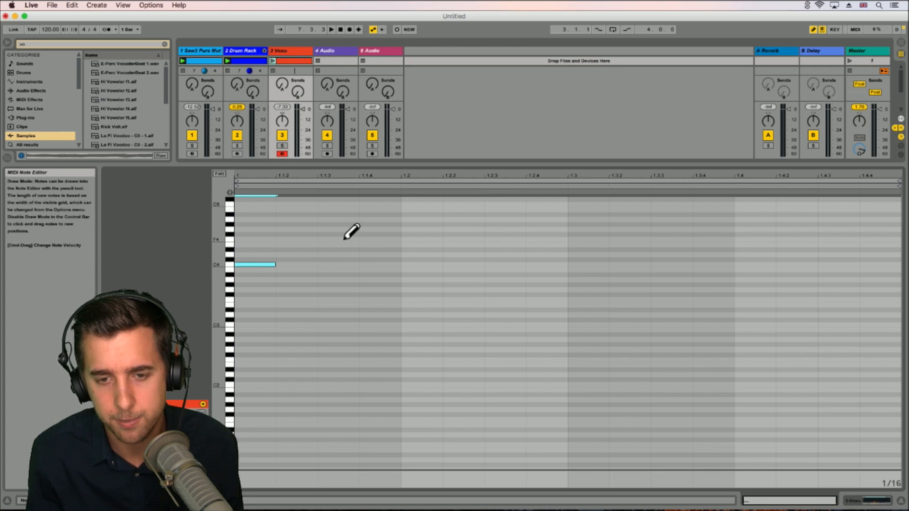
# Step: Draw consecutive sixteenth notes A#4, G4, C4, G4 and A#4 from 1.1.2 to 1.2.2
pyautogui.click(284, 213)
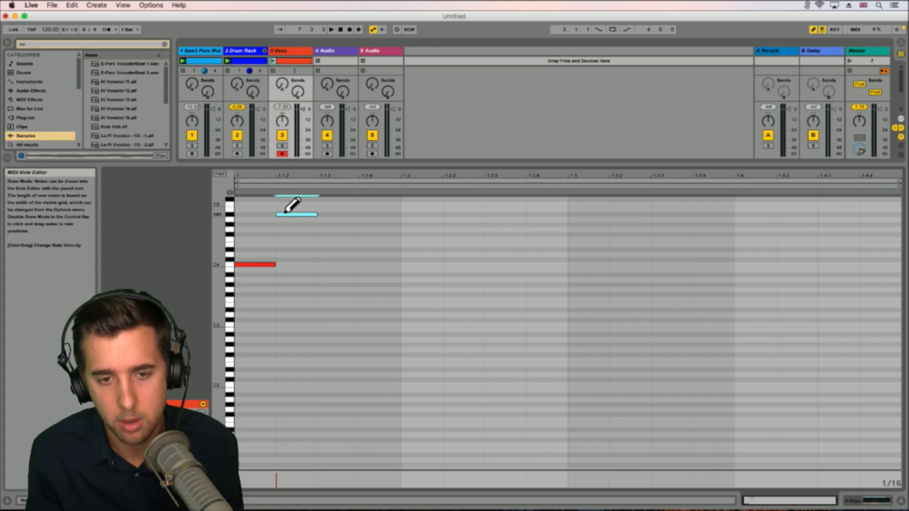
pyautogui.click(333, 229)
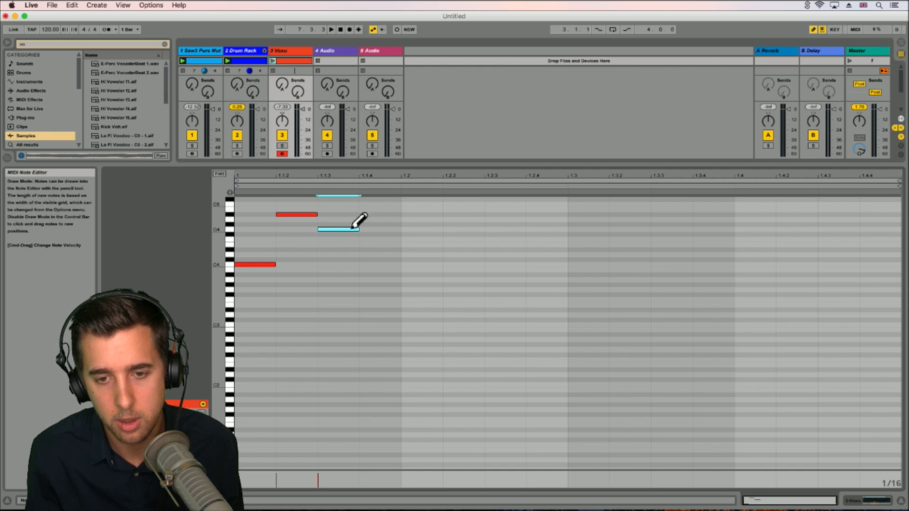
pyautogui.click(369, 264)
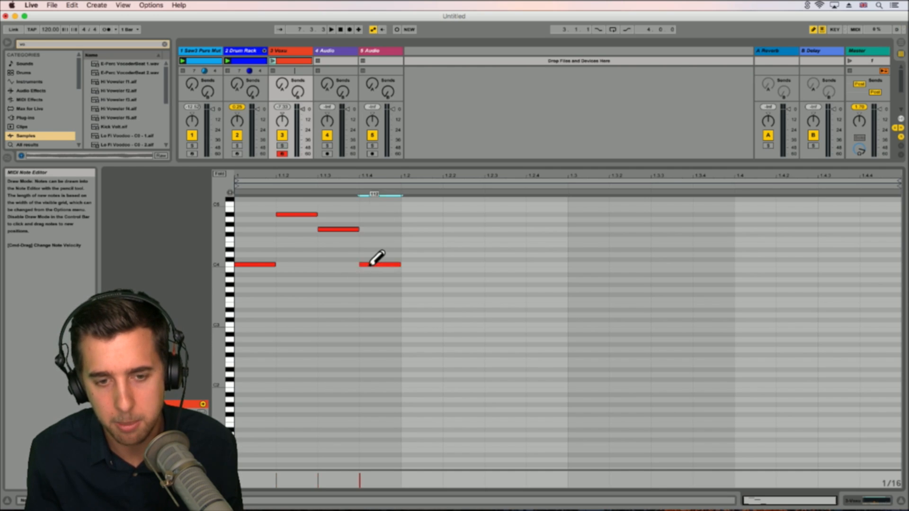
pyautogui.click(411, 229)
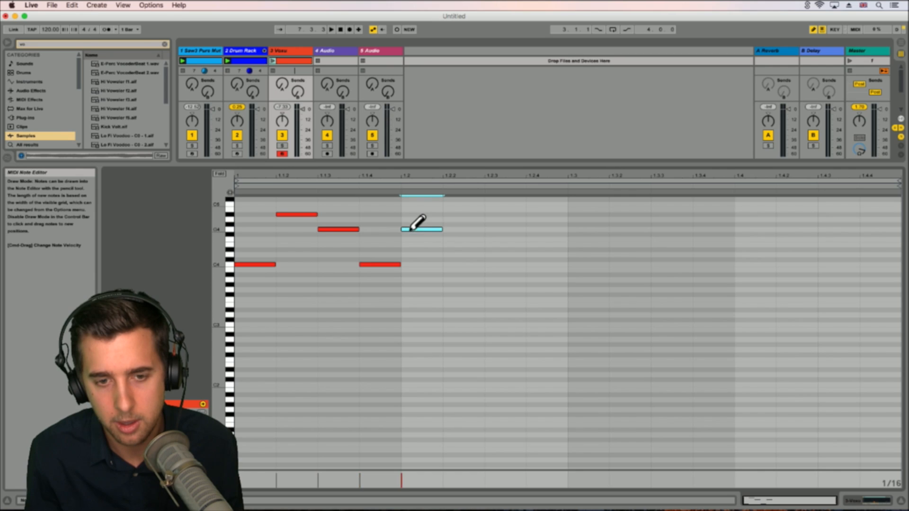
pyautogui.click(456, 214)
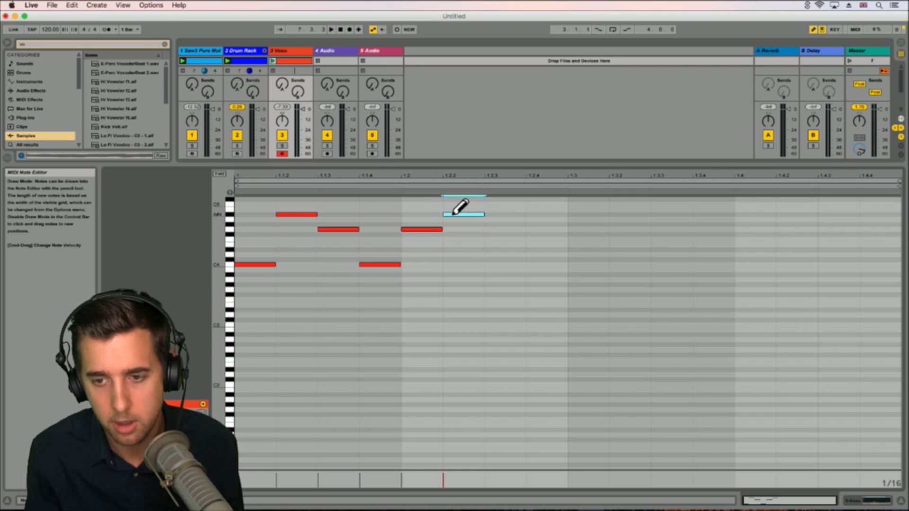
# Step: Draw sixteenth notes on A#4 at 1.2.4, G4 at 1.3, C4 at 1.3.2, 1.3.4 and 1.4.2, and A#4 at 1.4.3
pyautogui.click(537, 215)
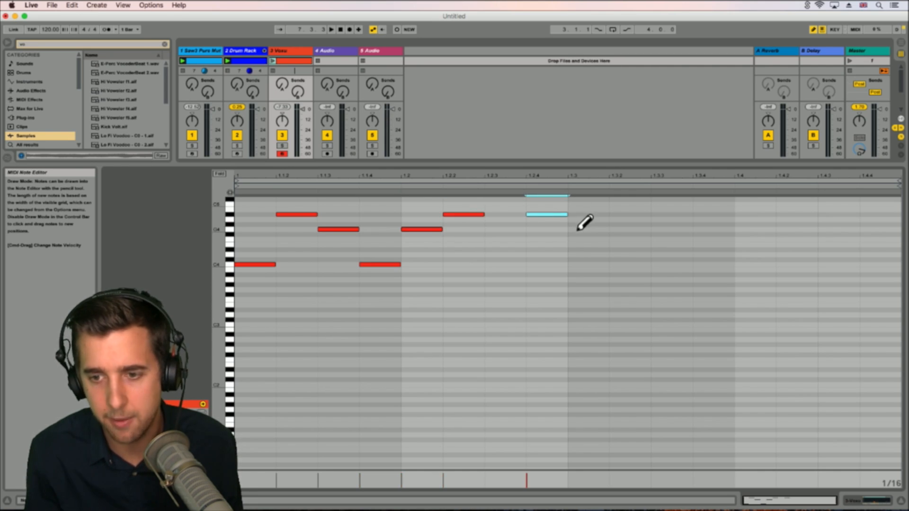
pyautogui.click(579, 229)
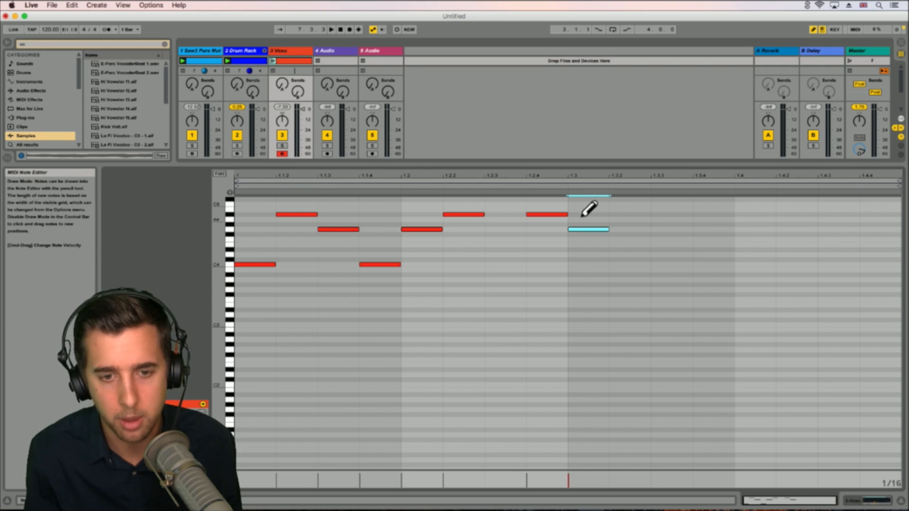
pyautogui.click(624, 264)
pyautogui.click(699, 264)
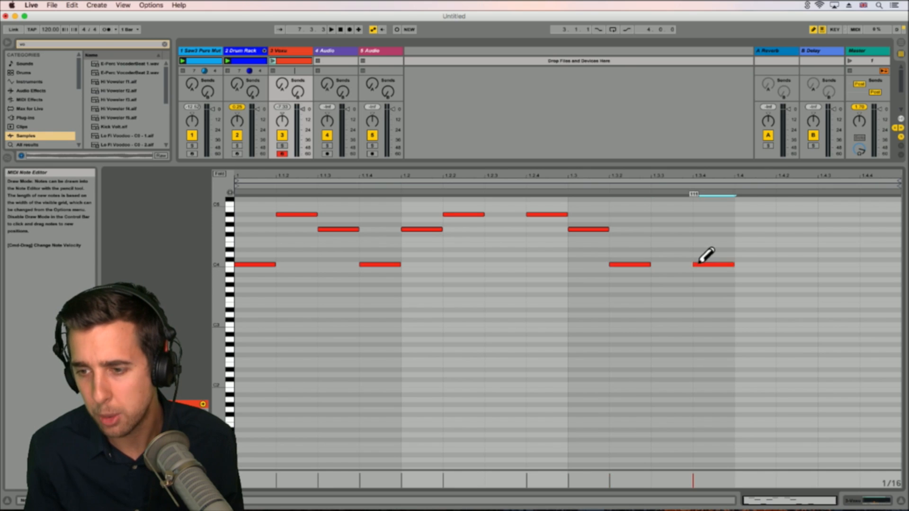
pyautogui.click(798, 265)
pyautogui.click(837, 218)
pyautogui.moveTo(834, 217); pyautogui.dragTo(834, 214)
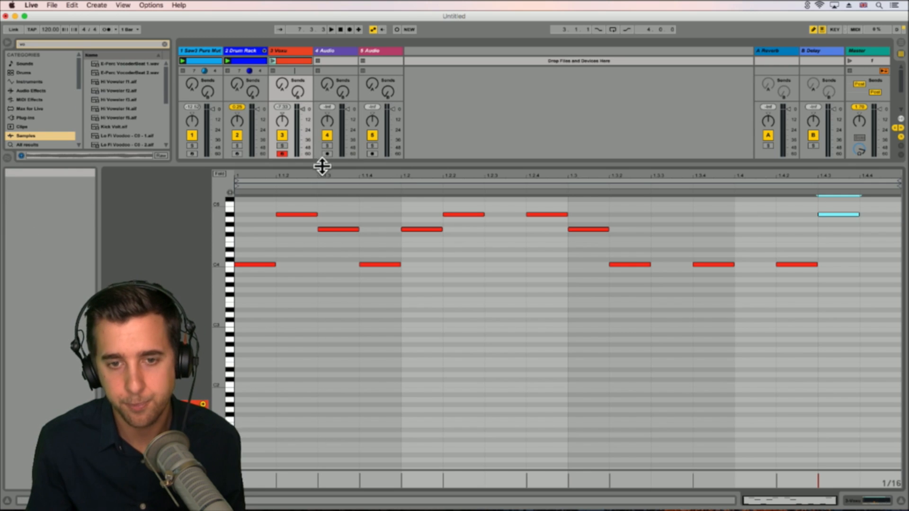
# Step: Launch the new Voxu clip to hear it with the other tracks, and stop playback with the note editor enlarged
pyautogui.moveTo(319, 165); pyautogui.dragTo(317, 346)
pyautogui.click(273, 58)
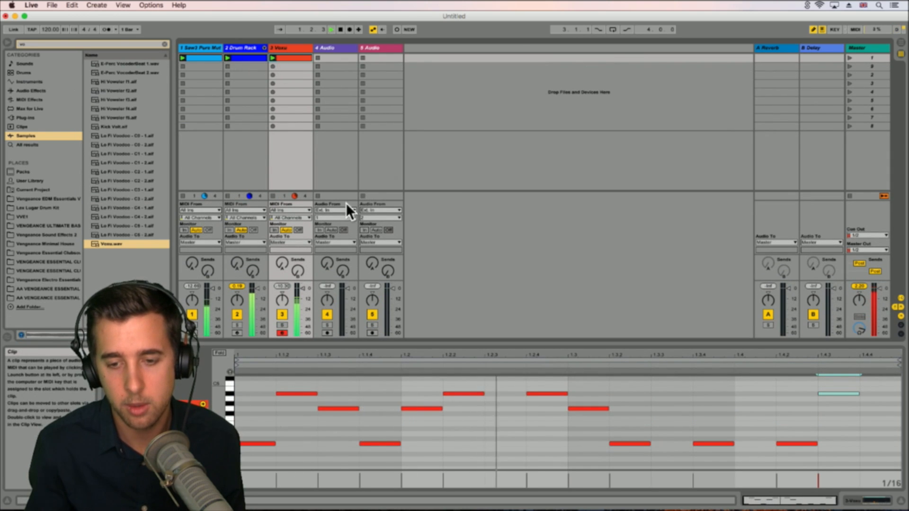
pyautogui.moveTo(431, 347); pyautogui.dragTo(399, 171)
pyautogui.press('space')
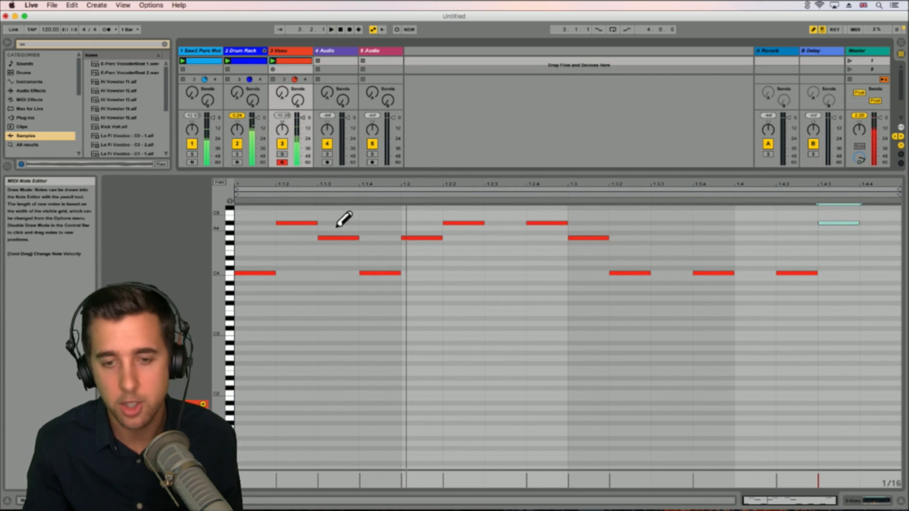
# Step: Transpose all notes in the Voxu clip up three octaves and play the first scene to check the pitch
pyautogui.scroll(3, 343, 227)
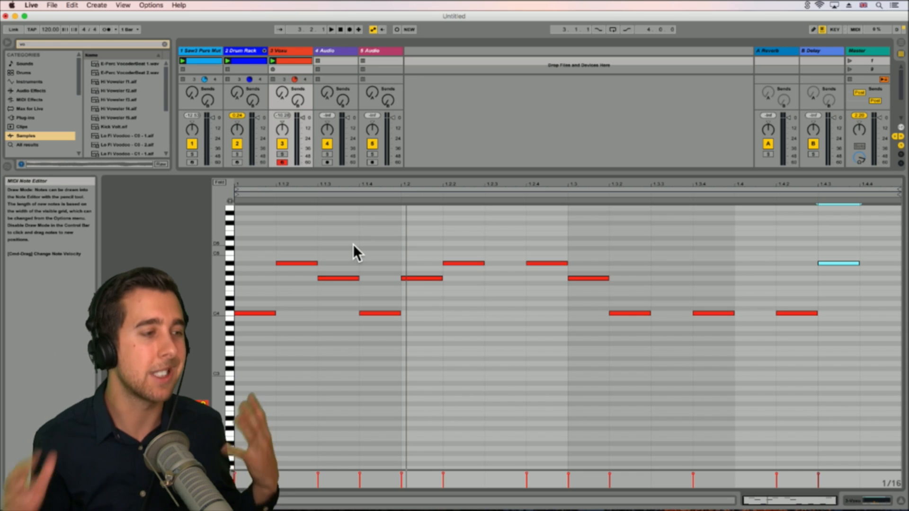
pyautogui.press('super+a')
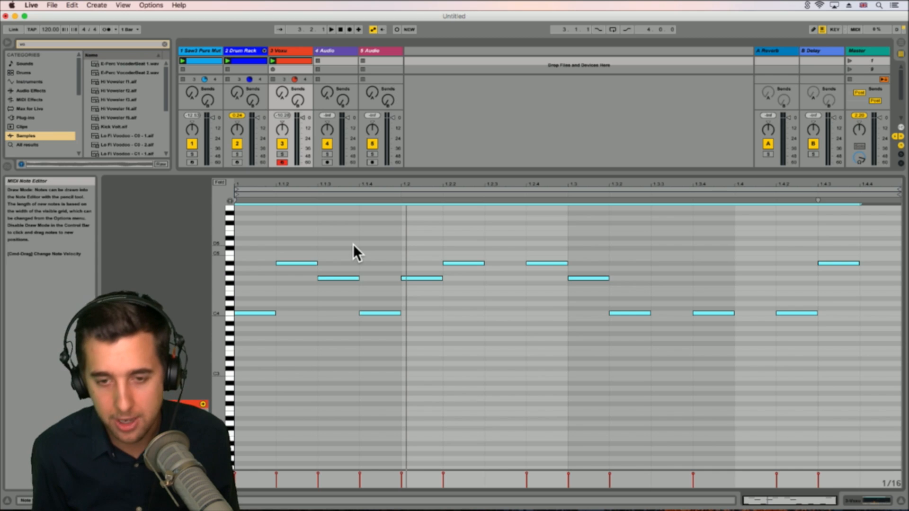
pyautogui.hotkey('shift', 'Up')
pyautogui.hotkey('shift', 'Up')
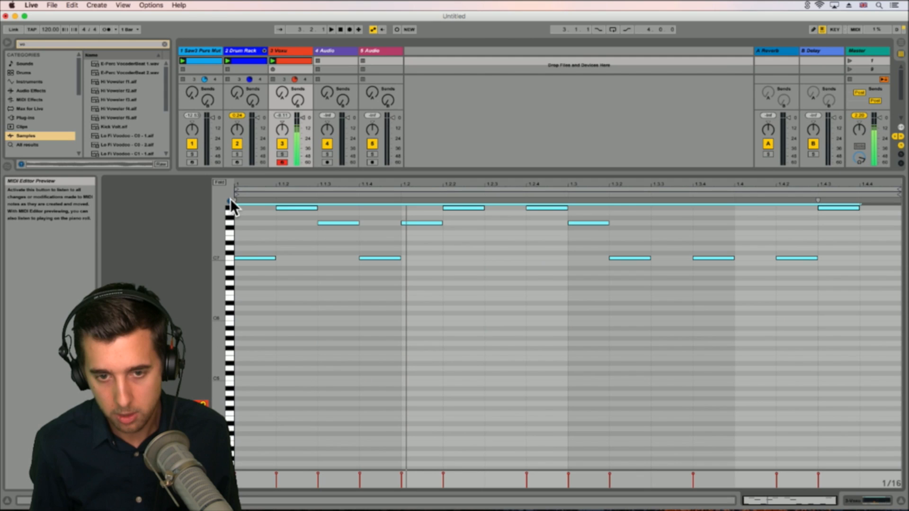
pyautogui.hotkey('shift', 'Up')
pyautogui.click(852, 59)
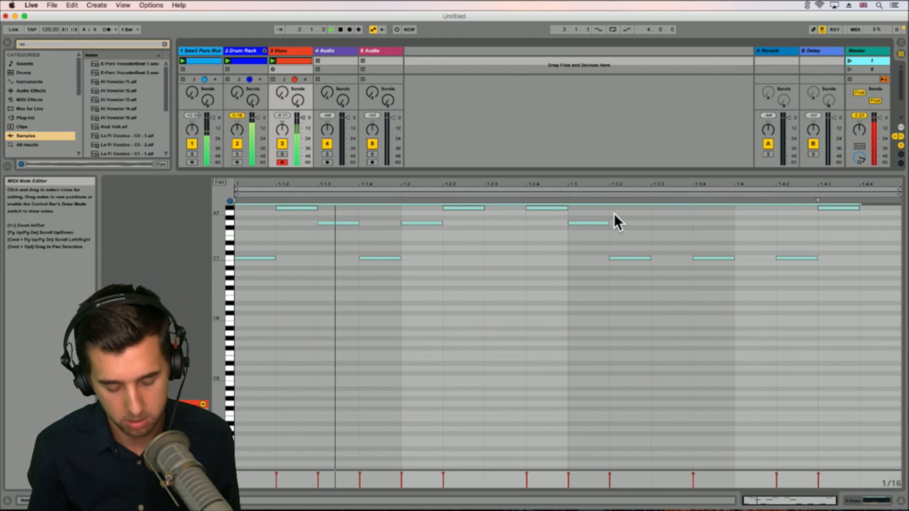
pyautogui.press('Down')
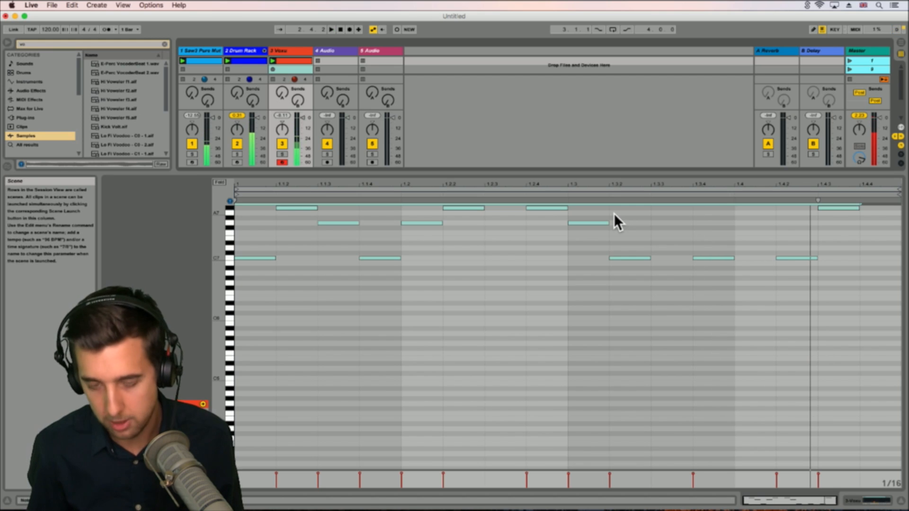
pyautogui.press('space')
# Step: Transpose all notes in the Voxu clip down two octaves and restart playback
pyautogui.click(503, 305)
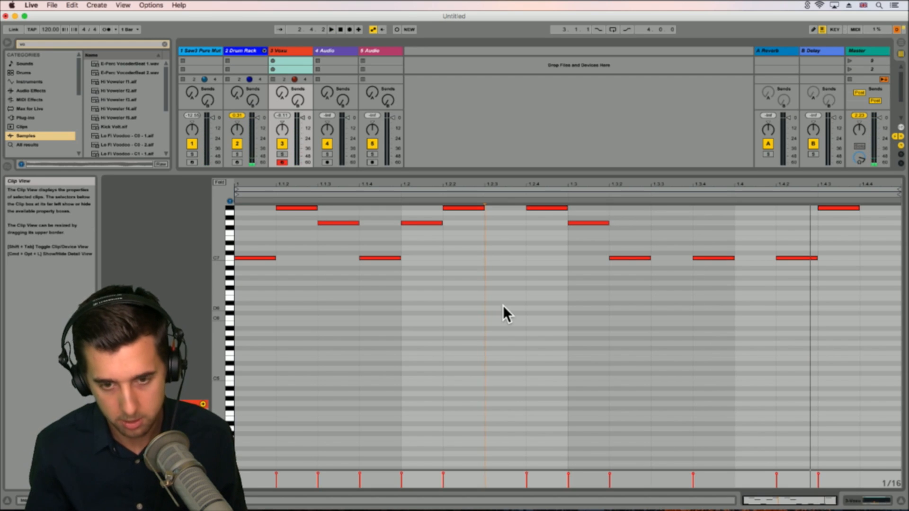
pyautogui.press('super+a')
pyautogui.hotkey('shift', 'Down')
pyautogui.hotkey('shift', 'Down')
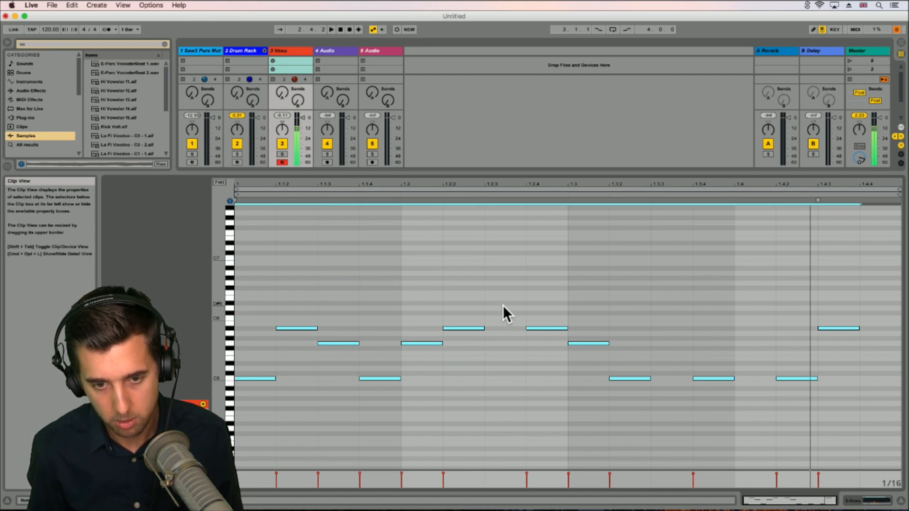
pyautogui.press('space')
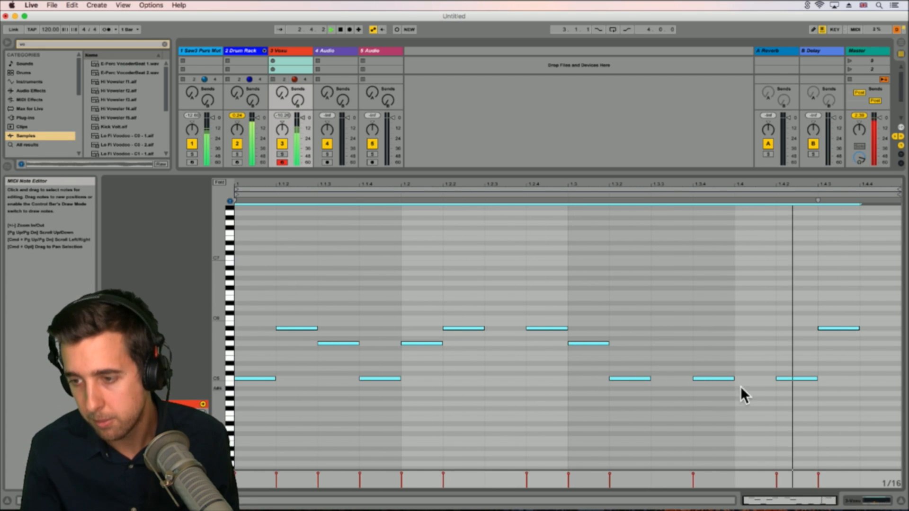
# Step: Show the Voxu track's sampler and set its envelope to 25.0 ms attack, -36 dB sustain and 8.13 ms release
pyautogui.moveTo(446, 172); pyautogui.dragTo(448, 492)
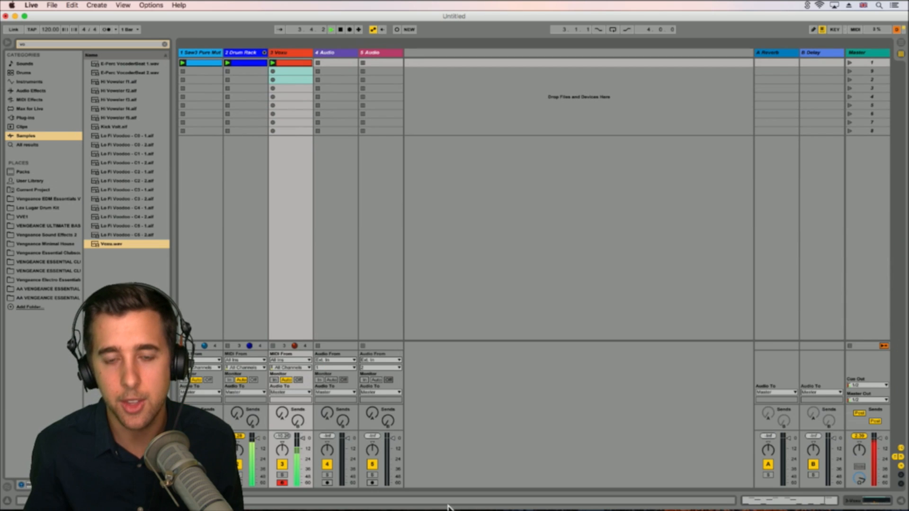
pyautogui.doubleClick(286, 53)
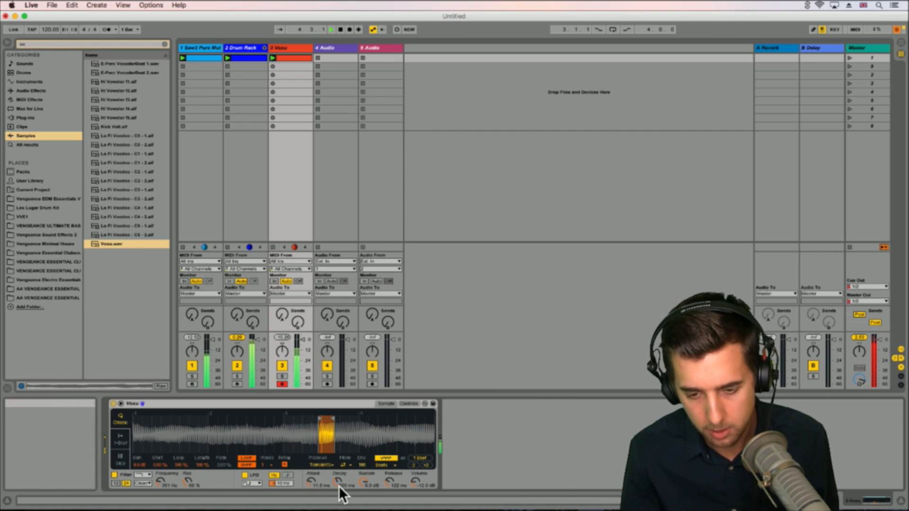
pyautogui.moveTo(312, 482); pyautogui.dragTo(311, 496)
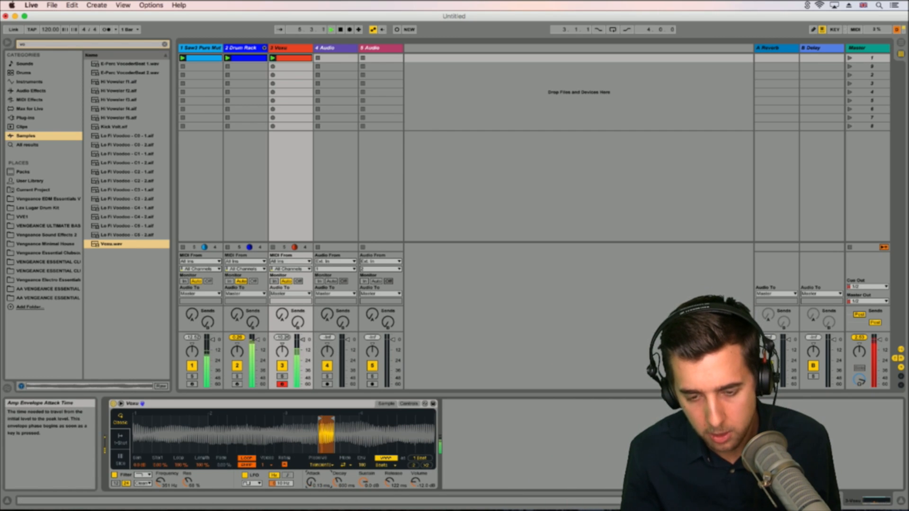
pyautogui.moveTo(363, 482); pyautogui.dragTo(363, 495)
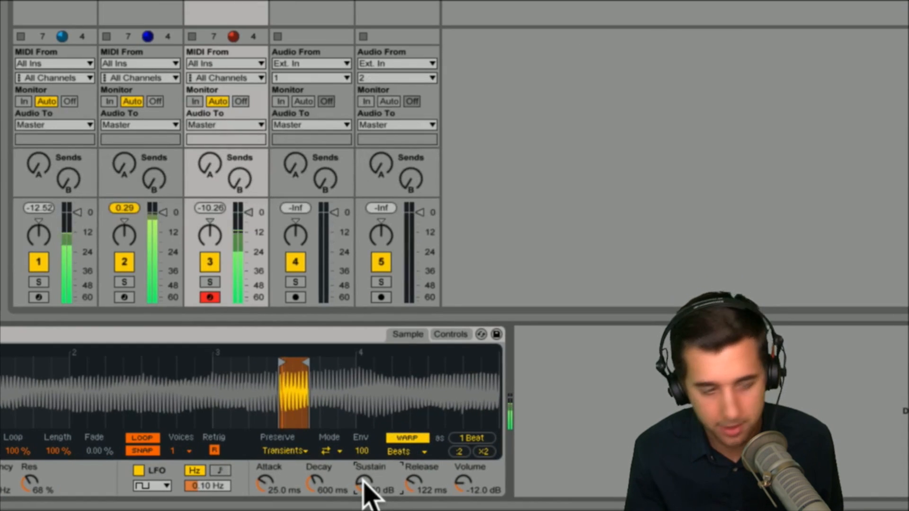
pyautogui.moveTo(363, 482); pyautogui.dragTo(412, 502)
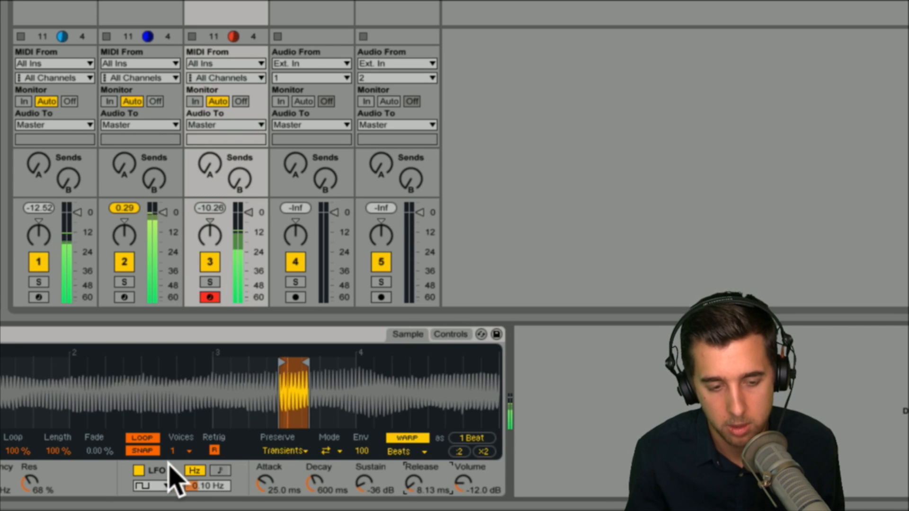
# Step: Set the sampler's filter resonance to 75 % and its frequency to about 507 Hz
pyautogui.moveTo(30, 483); pyautogui.dragTo(30, 477)
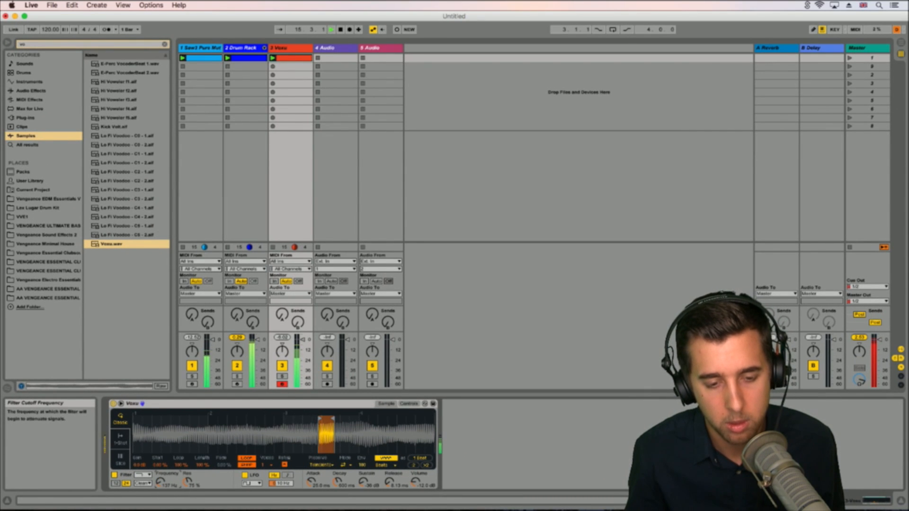
pyautogui.moveTo(161, 482); pyautogui.dragTo(161, 470)
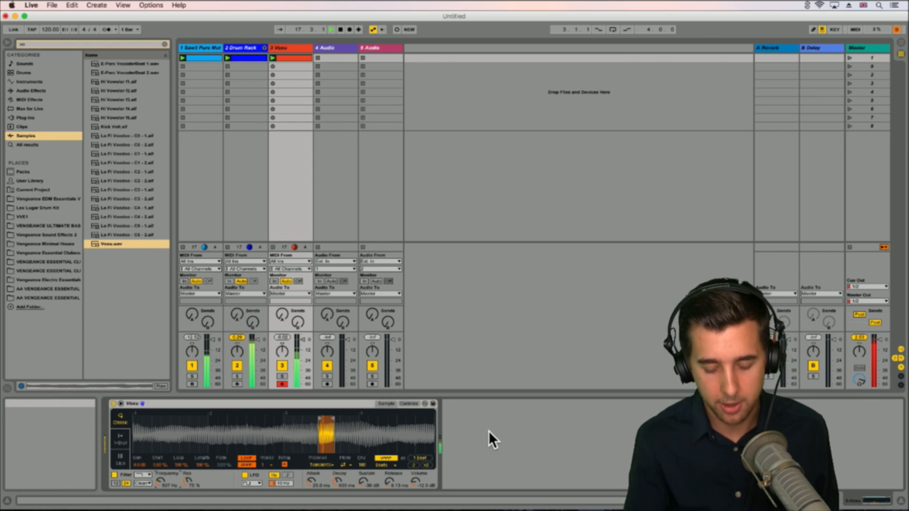
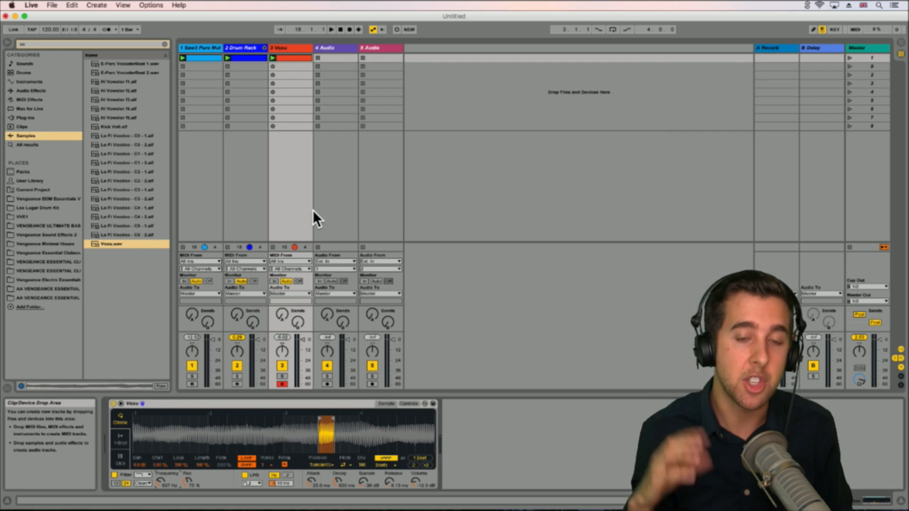
# Step: Switch from the Session View to the Arrangement View
pyautogui.press('Tab')
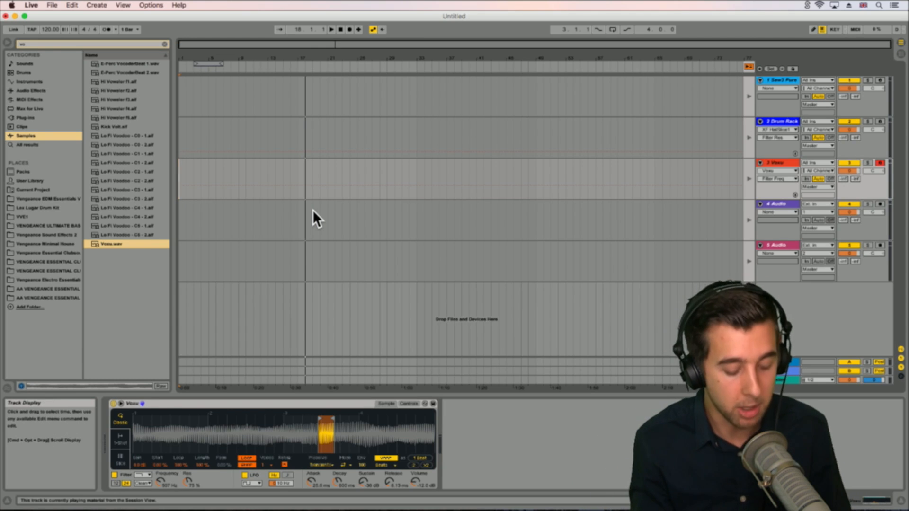
# Step: Return to the Session View and create an empty one-bar MIDI clip in the Voxu track's second slot, with its note editor enlarged
pyautogui.press('Tab')
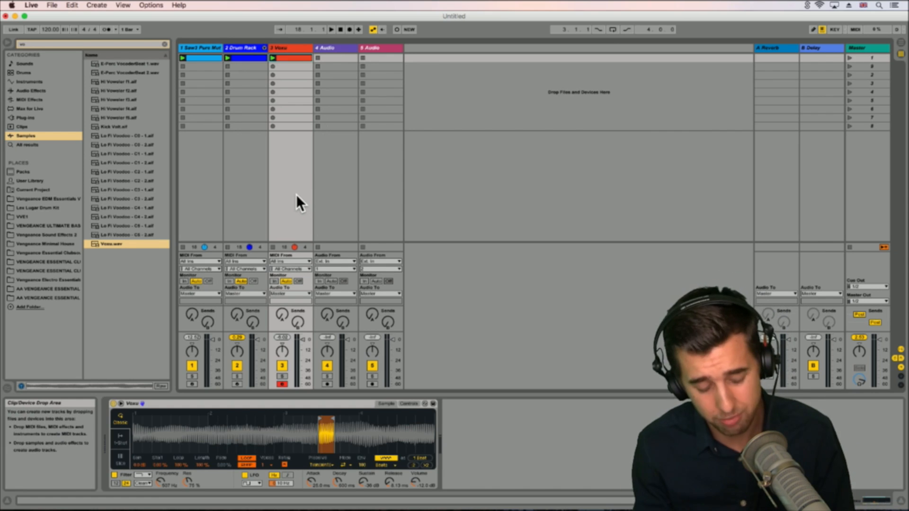
pyautogui.press('Tab')
pyautogui.press('Tab')
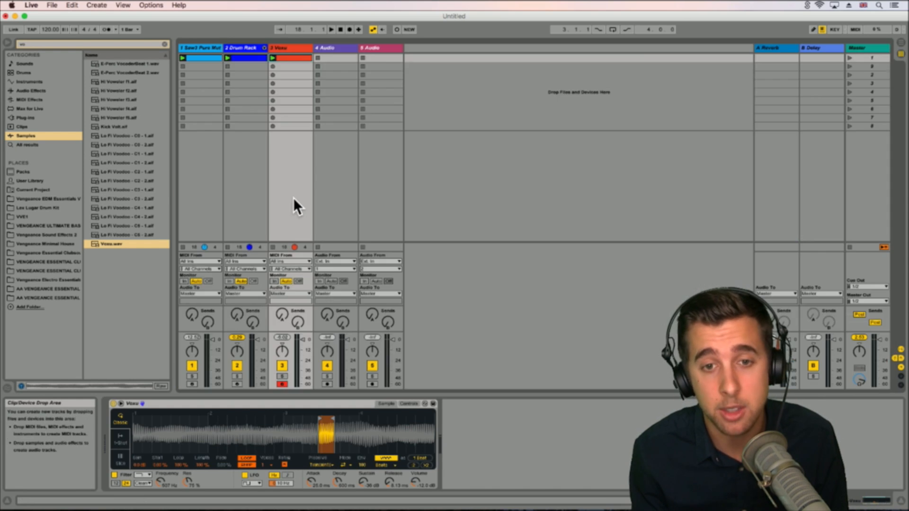
pyautogui.doubleClick(288, 64)
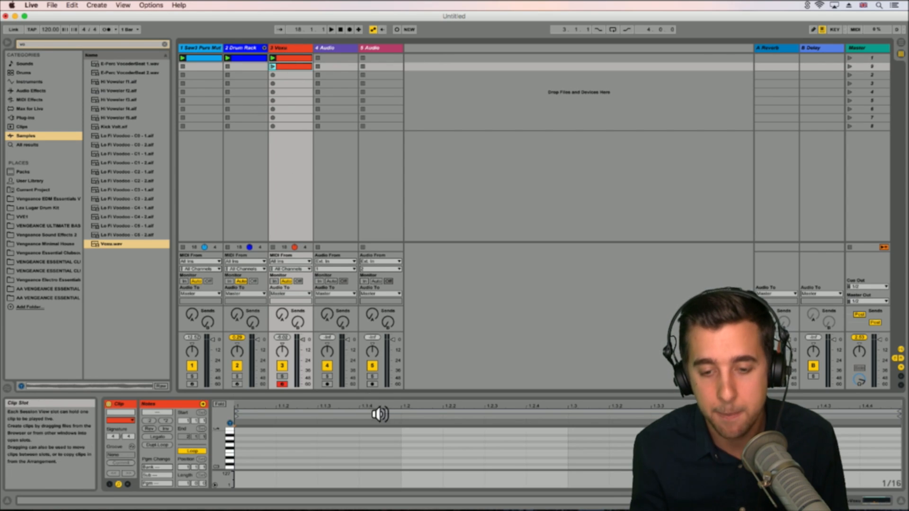
pyautogui.moveTo(372, 395); pyautogui.dragTo(353, 123)
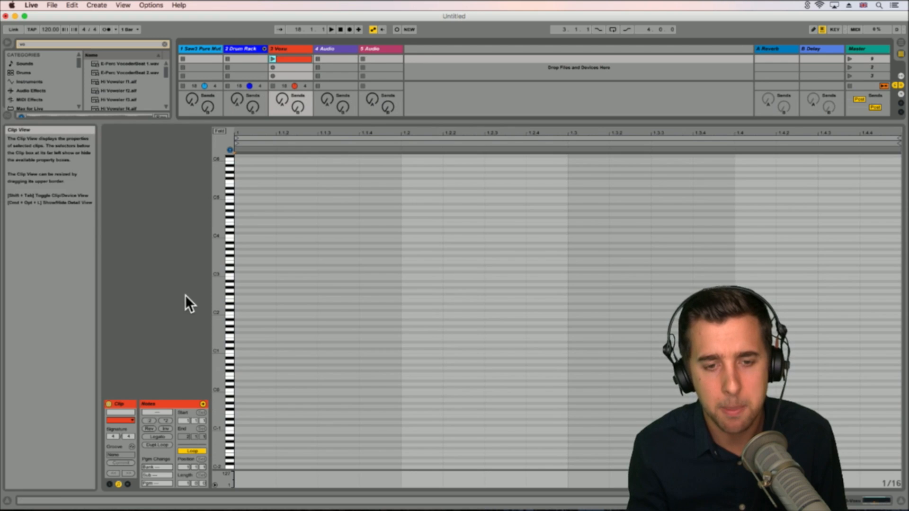
pyautogui.moveTo(217, 285); pyautogui.dragTo(236, 310)
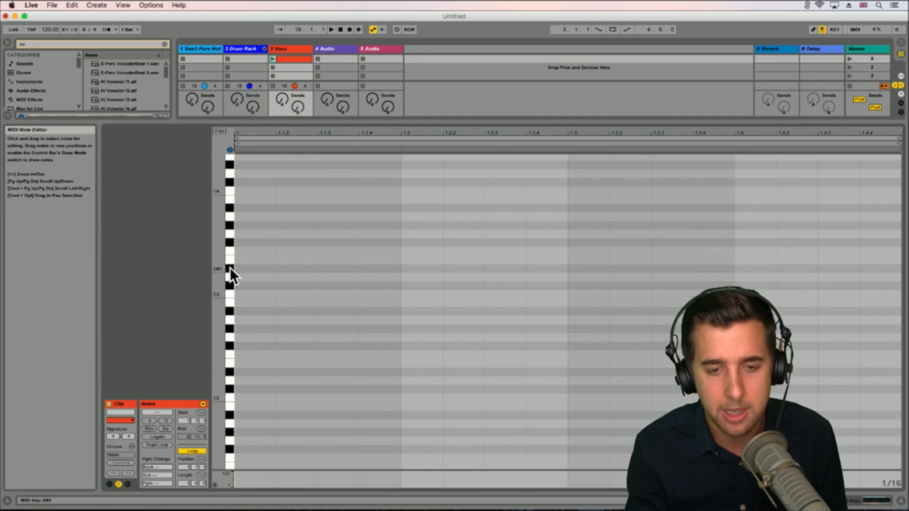
# Step: Draw C3, D#3 and G3 as a chord held for the whole bar of the new Voxu clip and transpose it up one octave
pyautogui.press('b')
pyautogui.moveTo(256, 294); pyautogui.dragTo(402, 295)
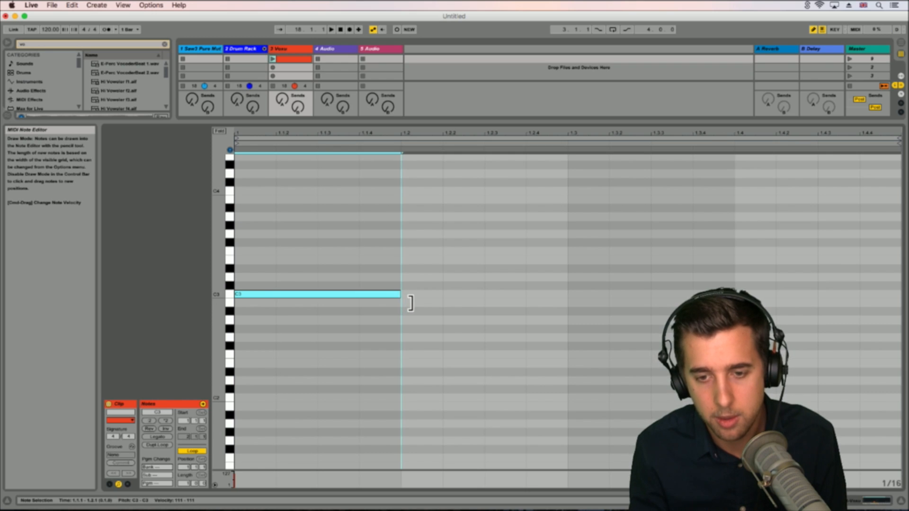
pyautogui.click(247, 269)
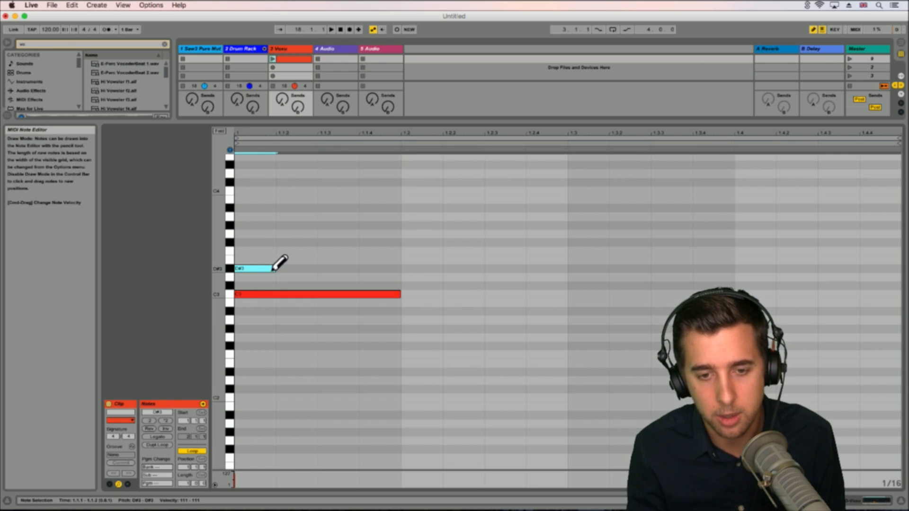
pyautogui.moveTo(276, 268); pyautogui.dragTo(400, 269)
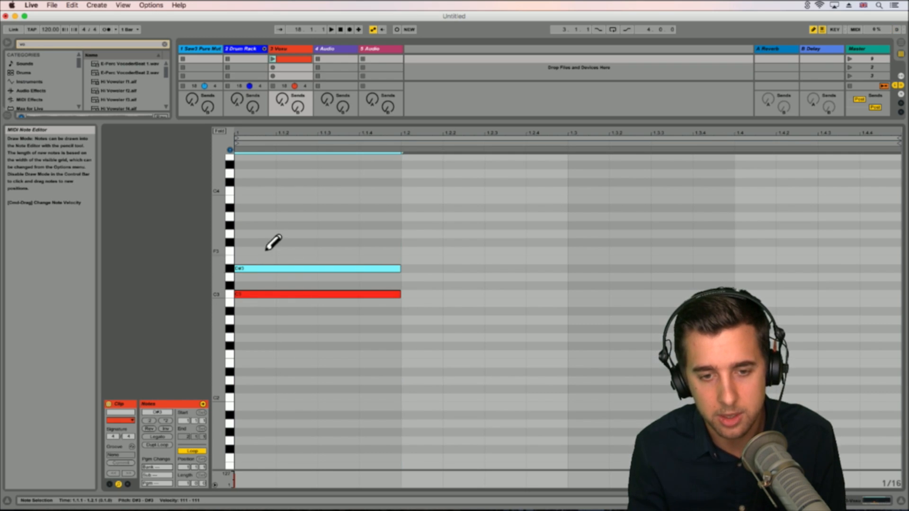
pyautogui.click(241, 234)
pyautogui.moveTo(277, 234); pyautogui.dragTo(401, 234)
pyautogui.moveTo(401, 325); pyautogui.dragTo(901, 256)
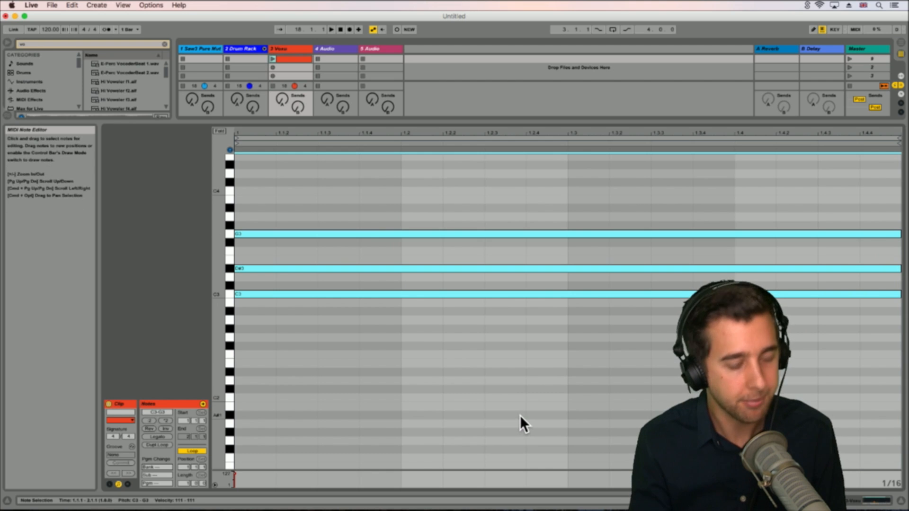
pyautogui.hotkey('shift', 'Up')
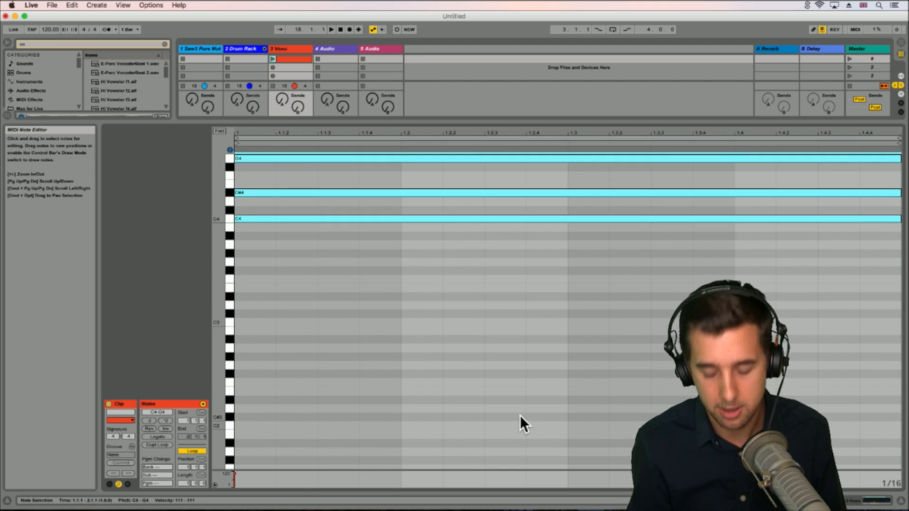
pyautogui.moveTo(331, 120); pyautogui.dragTo(359, 487)
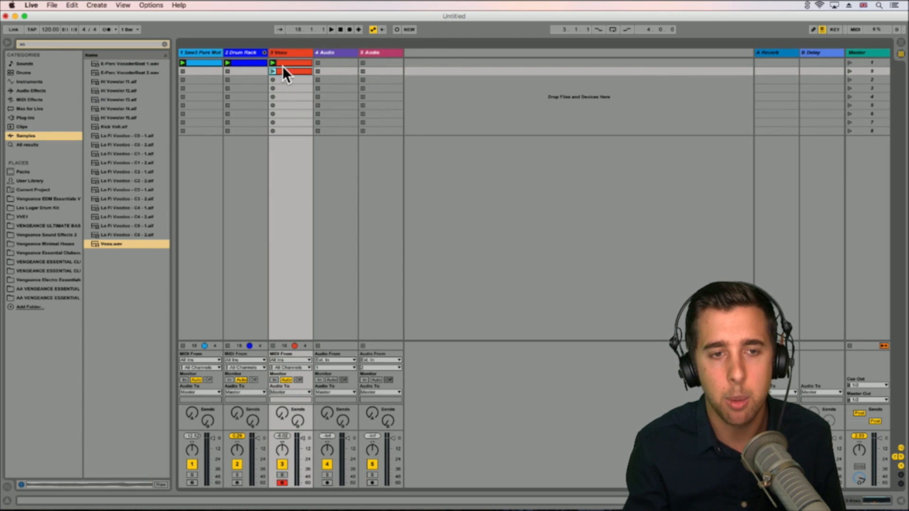
# Step: Clear the browser search and add the Arpeggiator MIDI effect to the Voxu track
pyautogui.moveTo(35, 44); pyautogui.dragTo(4, 42)
pyautogui.press('BackSpace')
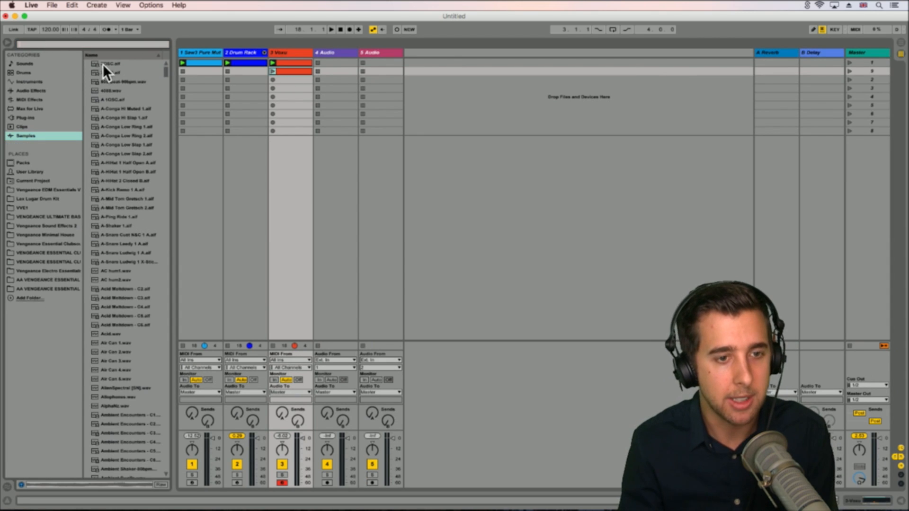
pyautogui.click(29, 100)
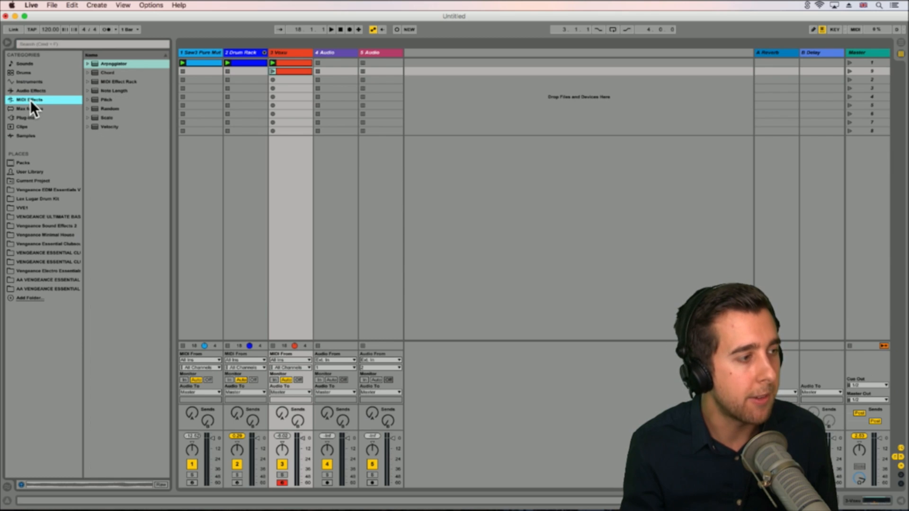
pyautogui.moveTo(107, 64); pyautogui.dragTo(285, 47)
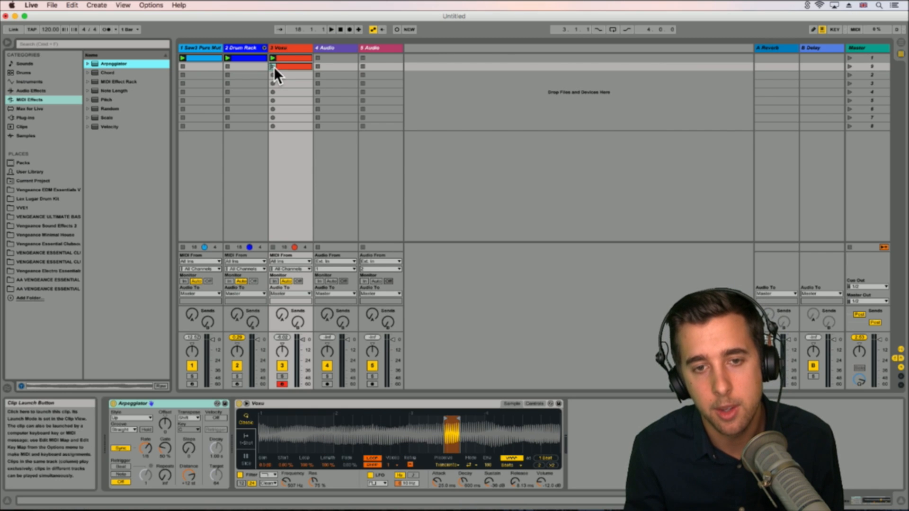
# Step: Launch the Voxu track's chord clip and examine its held notes in the note editor
pyautogui.click(273, 66)
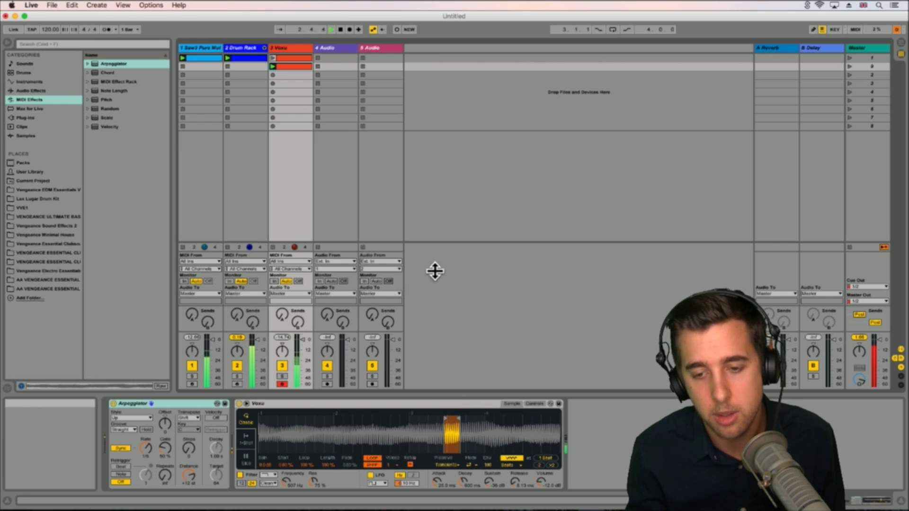
pyautogui.click(284, 66)
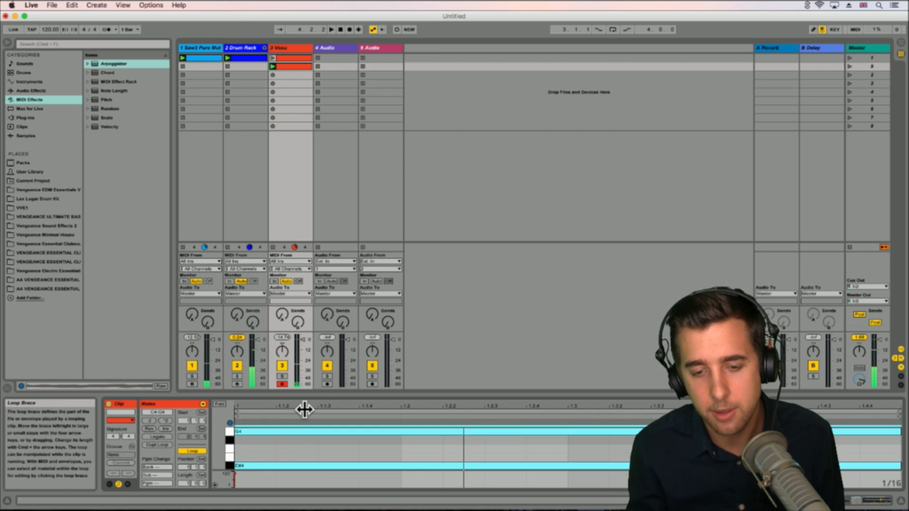
pyautogui.moveTo(301, 396); pyautogui.dragTo(290, 149)
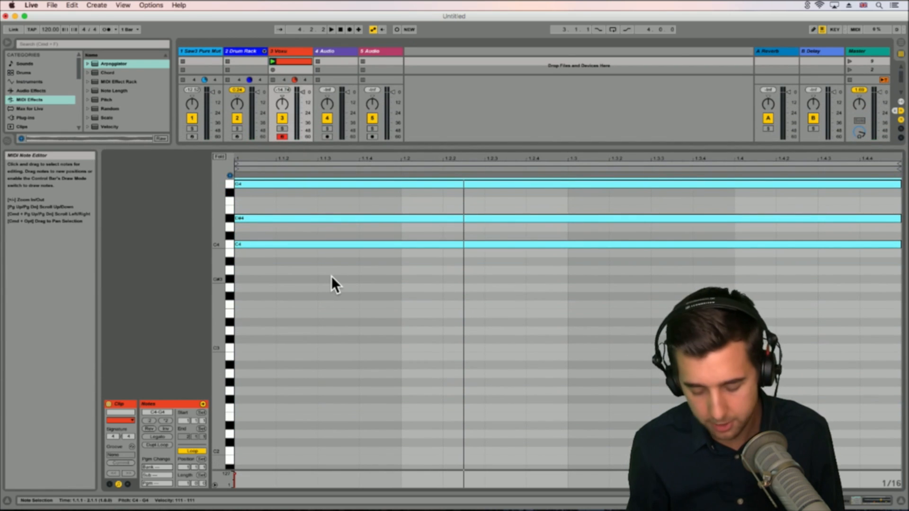
pyautogui.moveTo(305, 148); pyautogui.dragTo(308, 510)
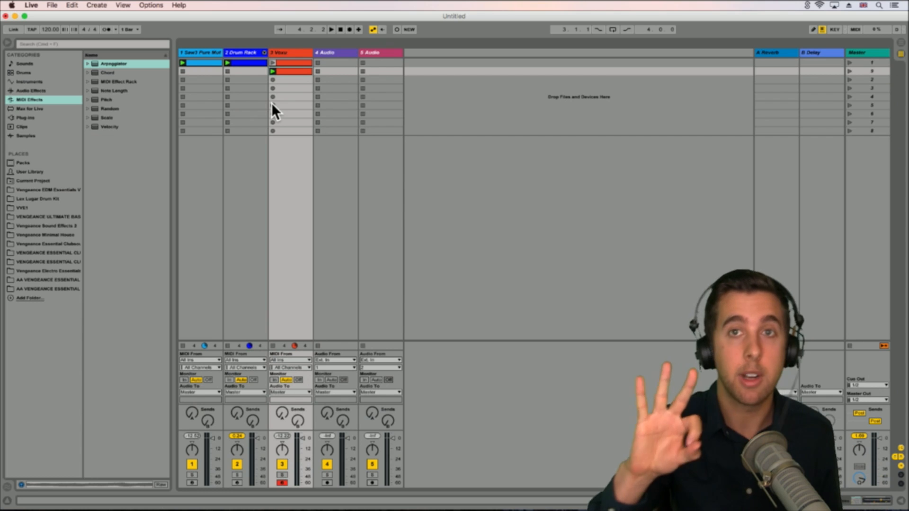
# Step: Set the Voxu track's arpeggiator to a 1/16 rate, 118 % gate and 5 steps while the clips play
pyautogui.doubleClick(279, 50)
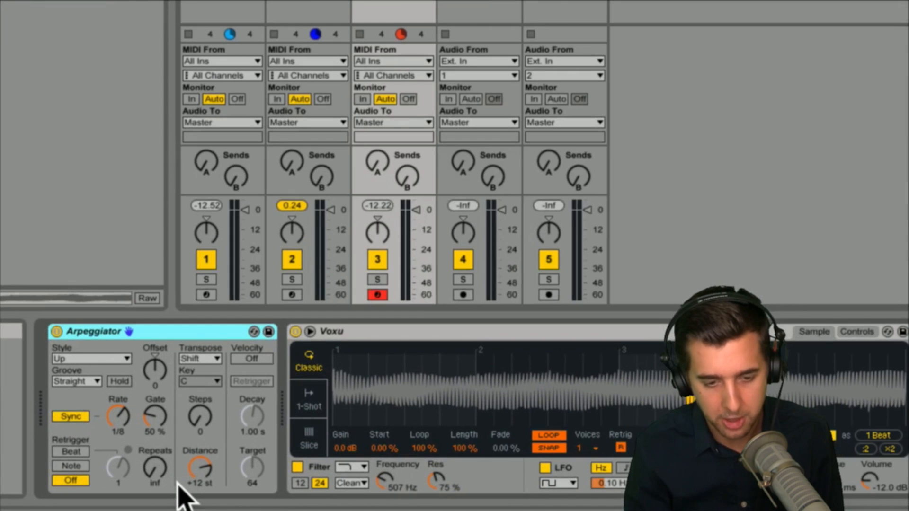
pyautogui.press('space')
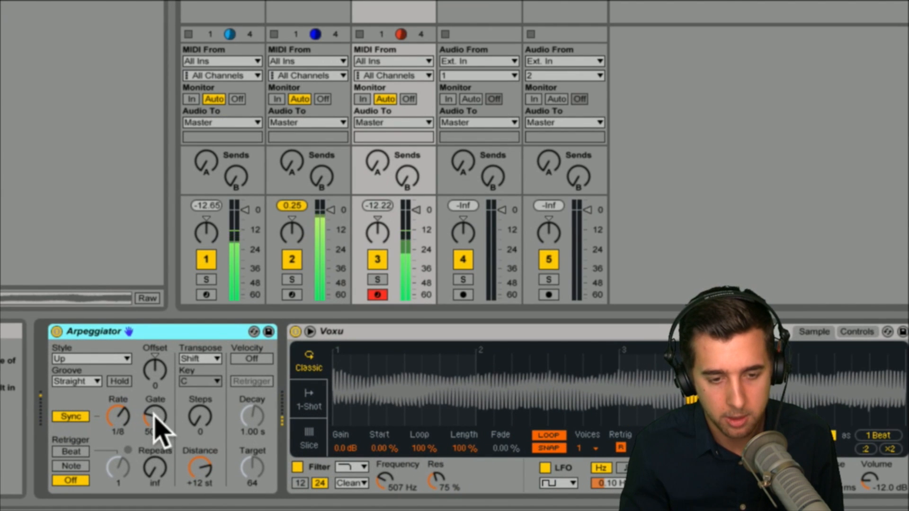
pyautogui.moveTo(155, 418); pyautogui.dragTo(155, 393)
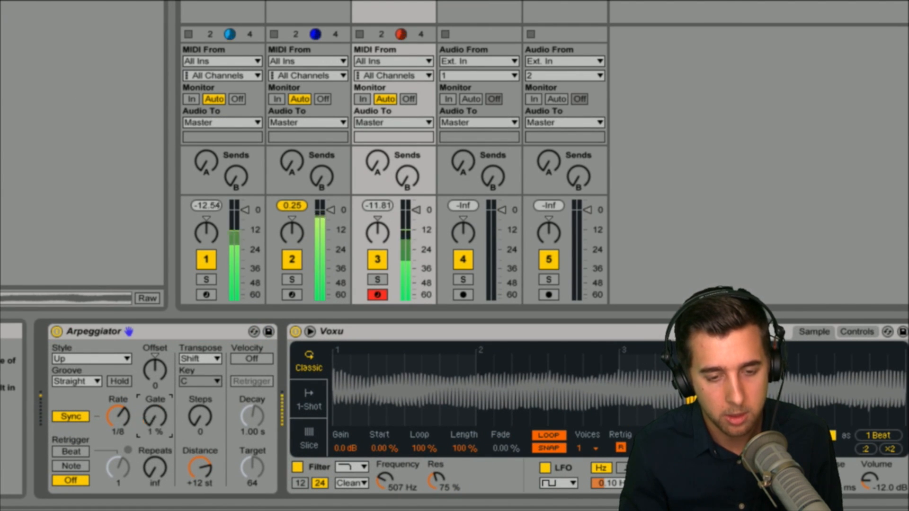
pyautogui.moveTo(158, 416); pyautogui.dragTo(121, 433)
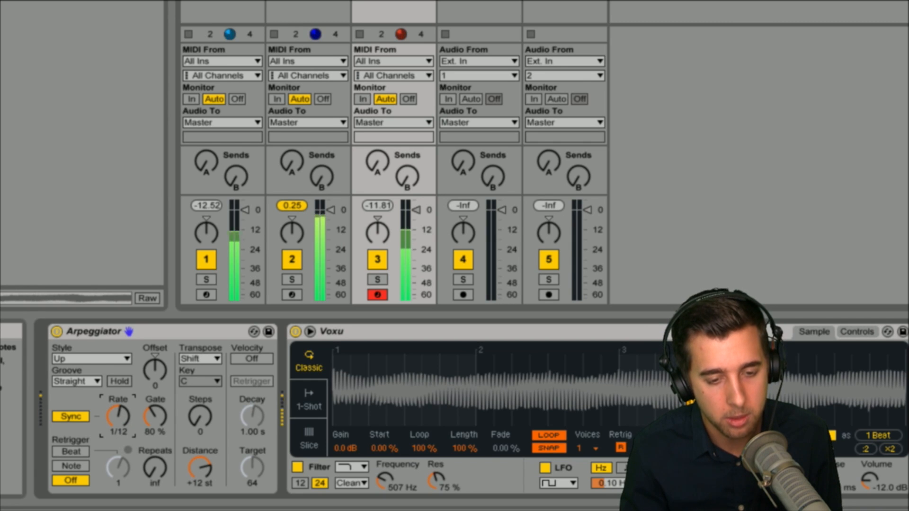
pyautogui.moveTo(151, 419)
pyautogui.mouseDown()
pyautogui.moveTo(151, 402)
pyautogui.moveTo(158, 485)
pyautogui.moveTo(156, 415)
pyautogui.mouseUp()
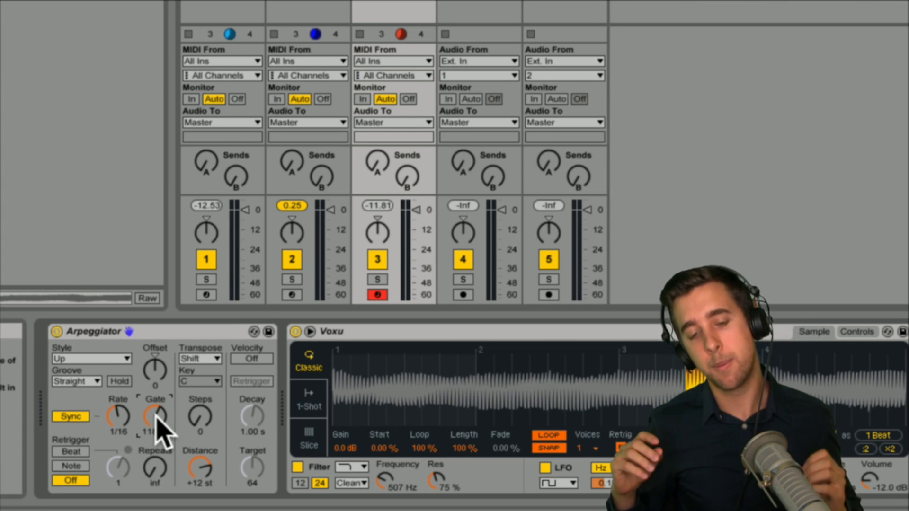
pyautogui.moveTo(156, 415)
pyautogui.mouseDown()
pyautogui.moveTo(156, 447)
pyautogui.moveTo(157, 417)
pyautogui.mouseUp()
pyautogui.click(198, 416)
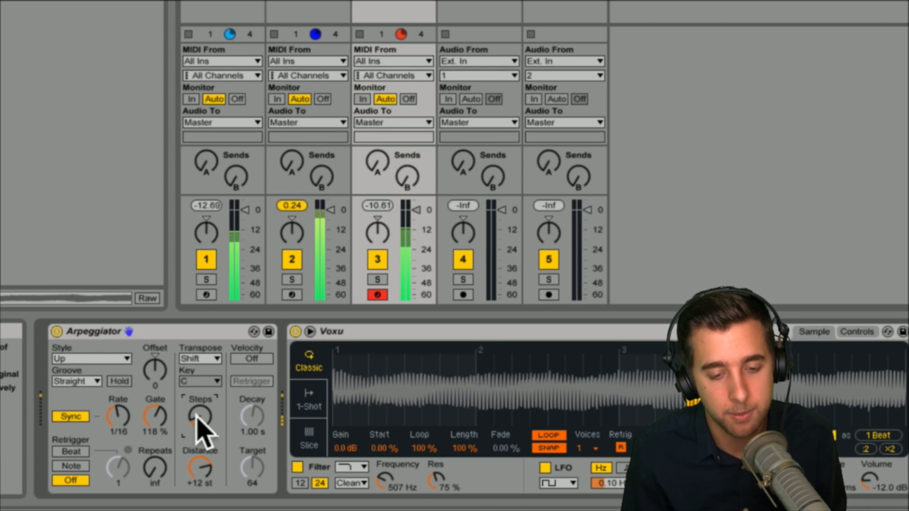
pyautogui.moveTo(198, 417)
pyautogui.mouseDown()
pyautogui.moveTo(198, 408)
pyautogui.moveTo(200, 429)
pyautogui.mouseUp()
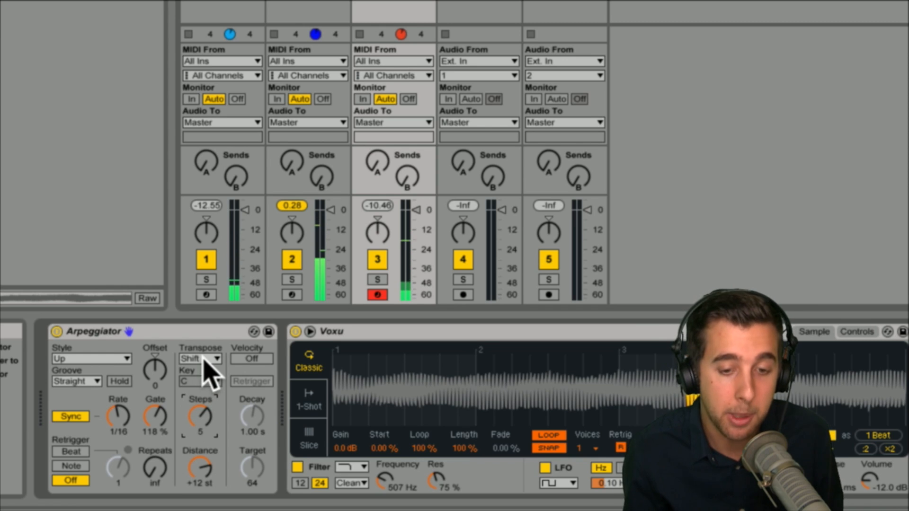
# Step: Audition the Down and Up & Down arpeggiator styles and settle on Pinky Up
pyautogui.click(90, 361)
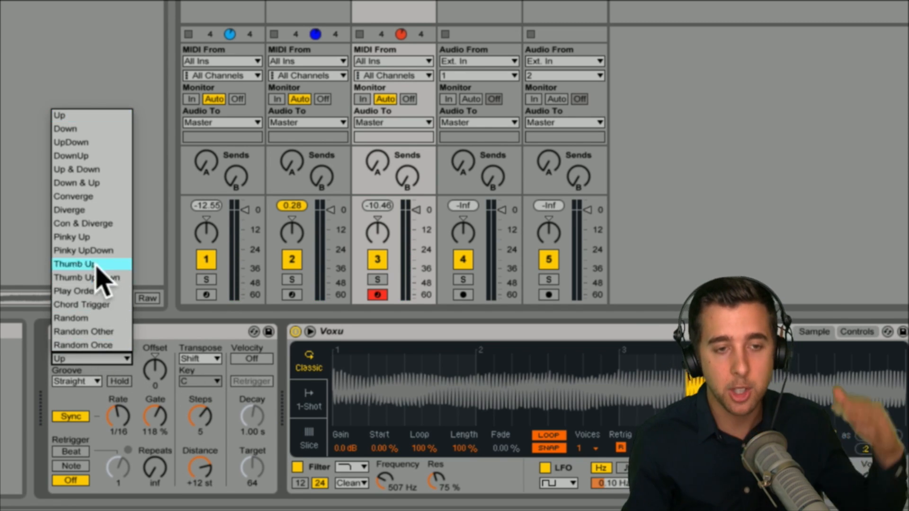
pyautogui.click(75, 130)
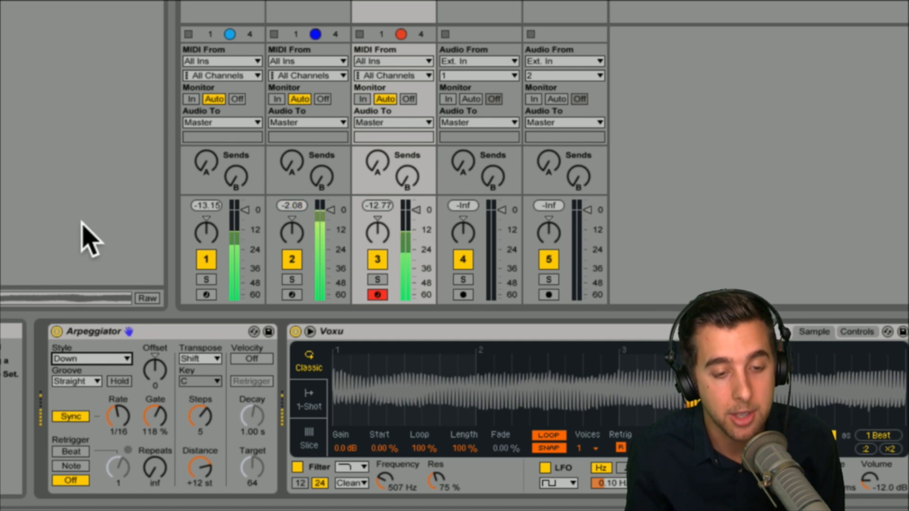
pyautogui.click(102, 360)
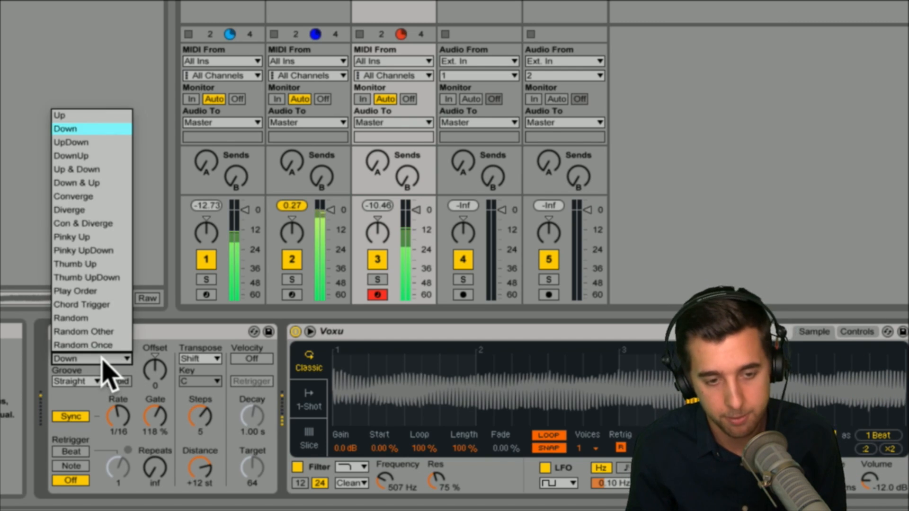
pyautogui.click(89, 169)
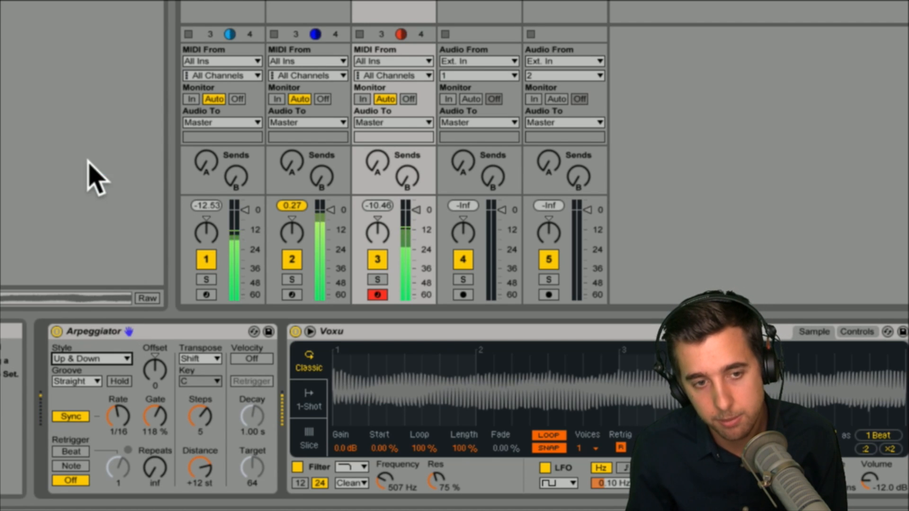
pyautogui.click(108, 359)
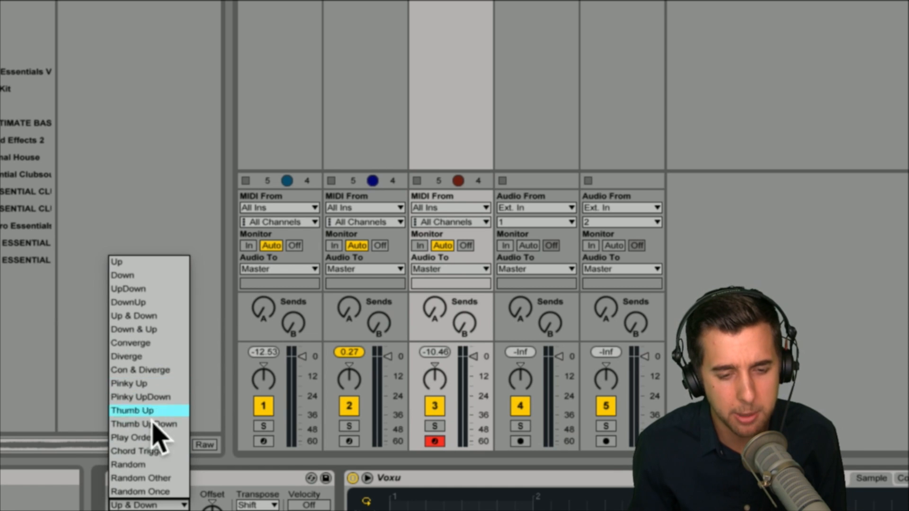
pyautogui.click(146, 385)
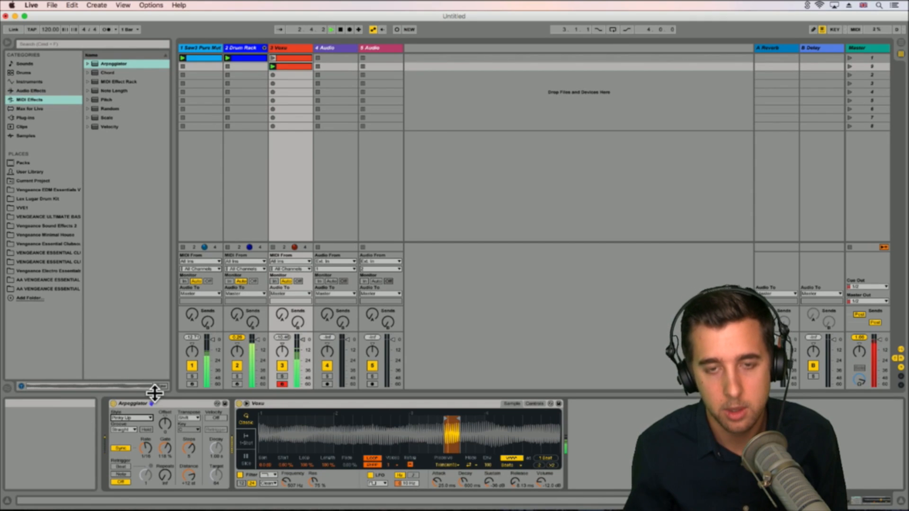
# Step: Launch the first and second Voxu clips in turn to compare them, and open the first clip in an enlarged note editor
pyautogui.click(273, 58)
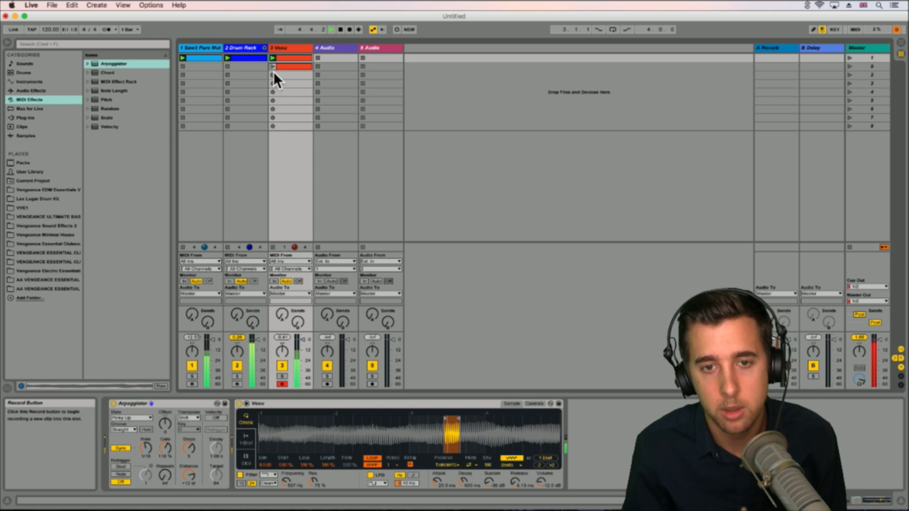
pyautogui.click(273, 67)
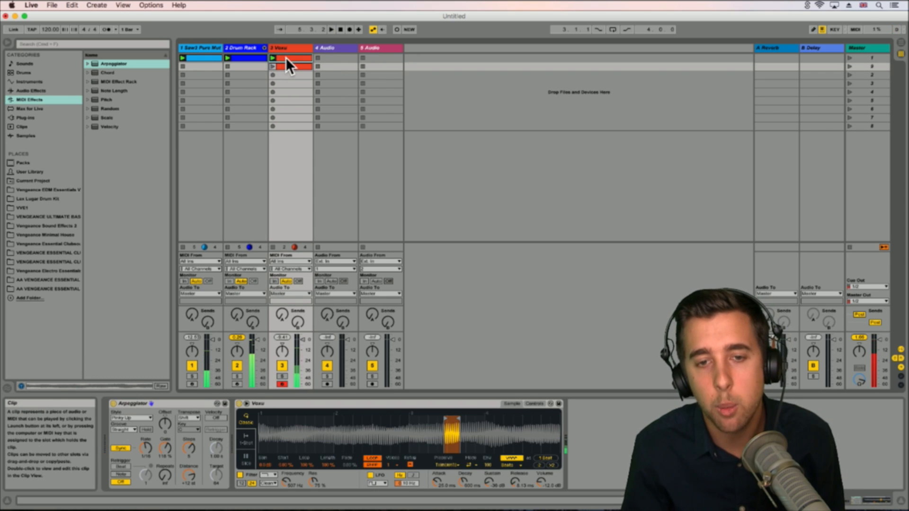
pyautogui.click(285, 58)
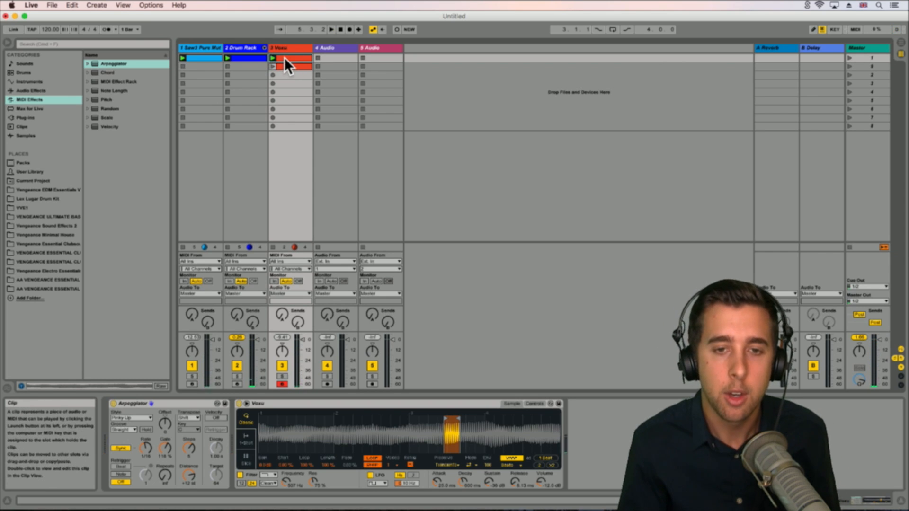
pyautogui.doubleClick(284, 58)
pyautogui.moveTo(342, 395); pyautogui.dragTo(331, 122)
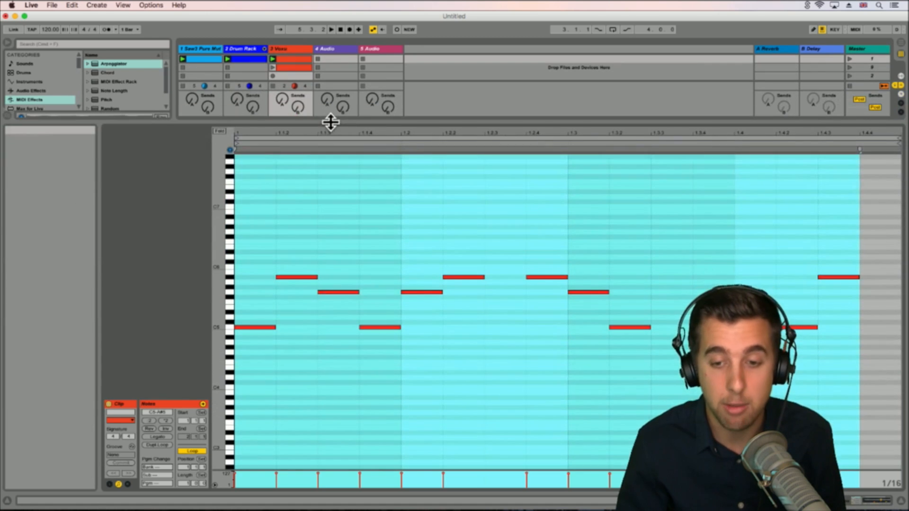
# Step: Shrink the note editor, compare the notes of the two Voxu clips, and display the Voxu track's devices
pyautogui.click(337, 317)
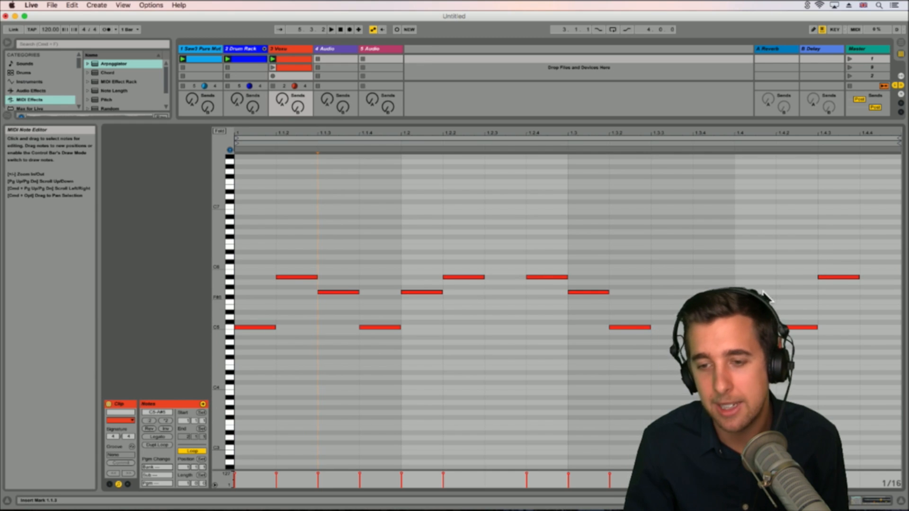
pyautogui.moveTo(320, 123); pyautogui.dragTo(313, 340)
pyautogui.click(288, 68)
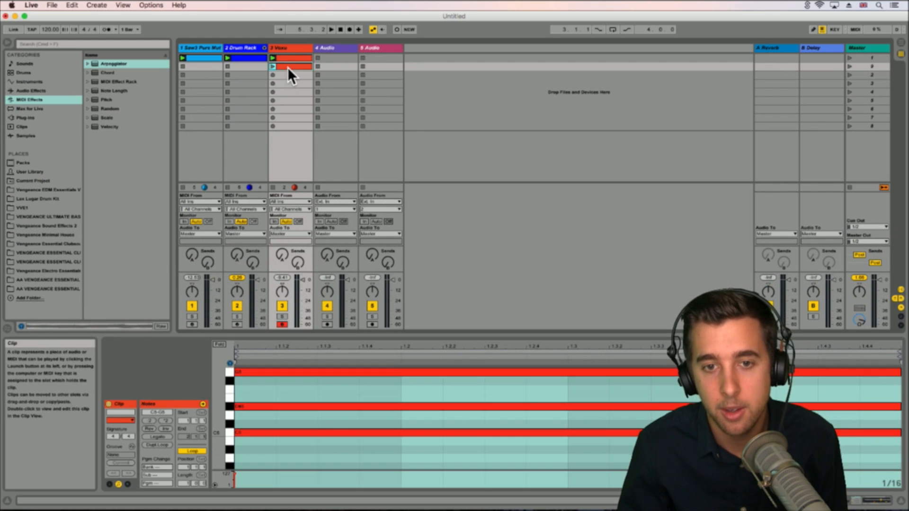
pyautogui.click(292, 58)
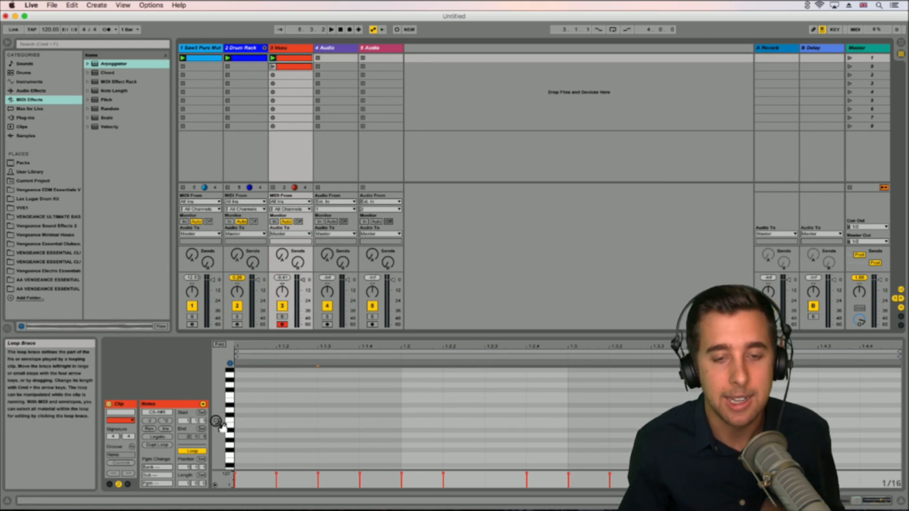
pyautogui.click(285, 47)
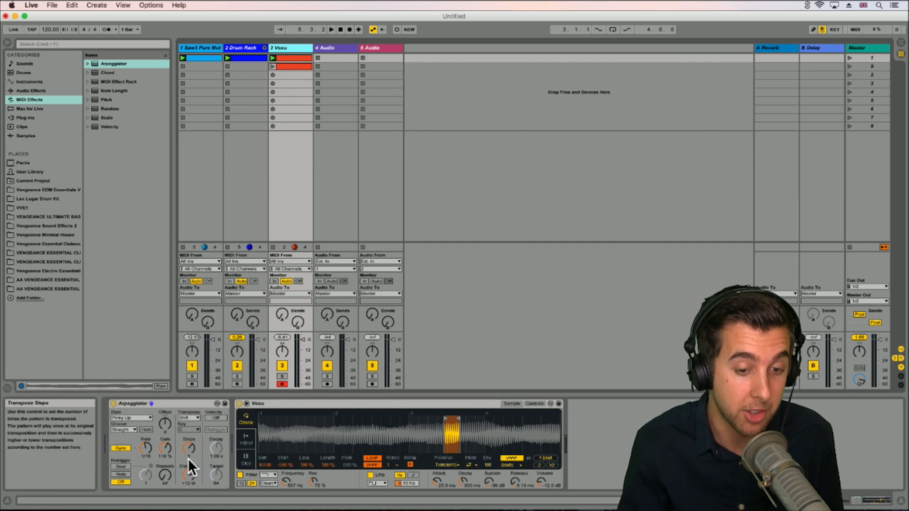
# Step: Launch the second Voxu clip and copy the drum and Saw3 bass clips into the second scene beside it
pyautogui.click(272, 67)
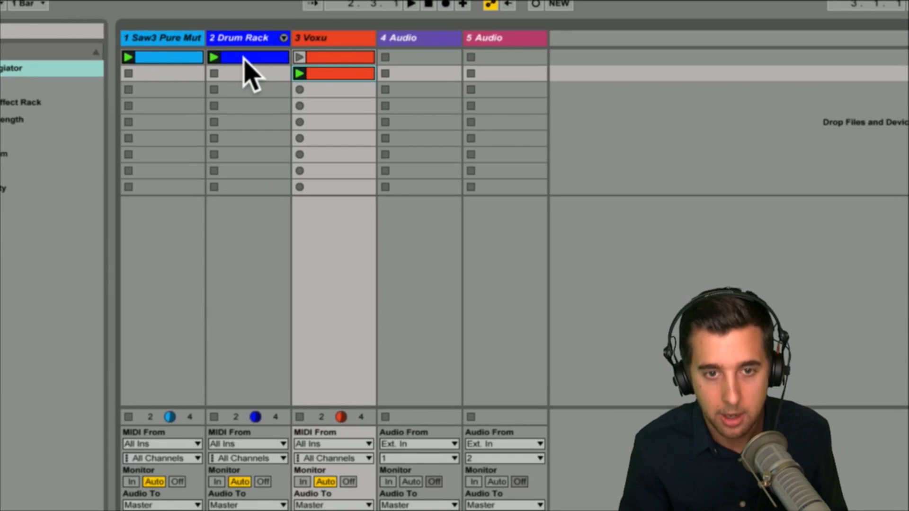
pyautogui.moveTo(243, 57); pyautogui.dragTo(239, 72)
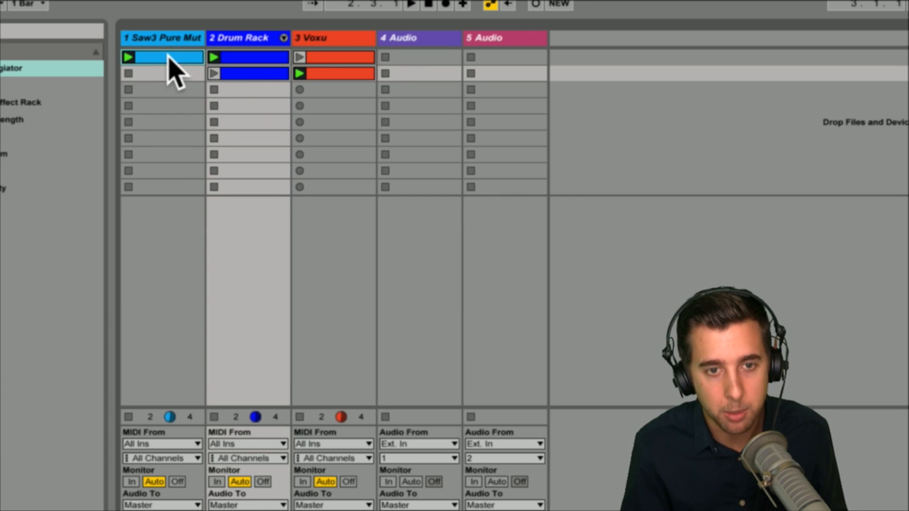
pyautogui.moveTo(167, 56); pyautogui.dragTo(165, 70)
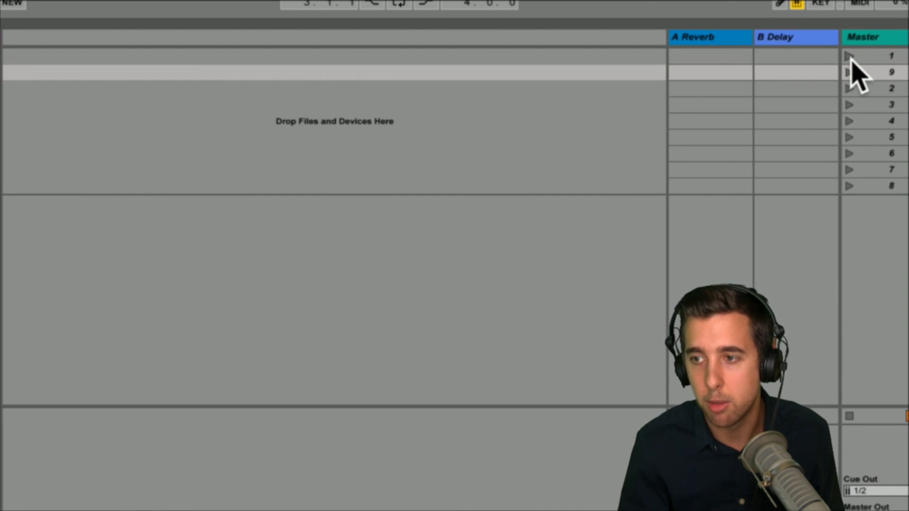
# Step: Launch the first and second scenes in turn, and keep the global launch quantization at 1 Bar
pyautogui.click(850, 56)
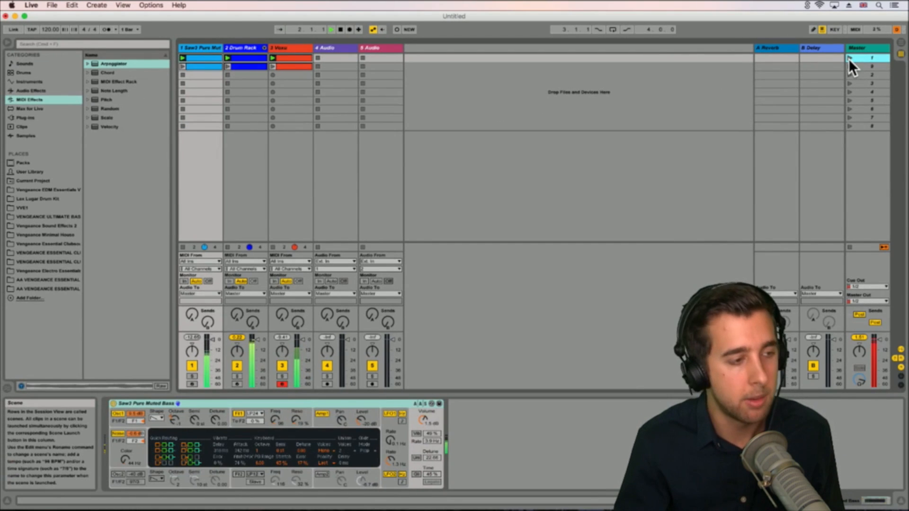
pyautogui.click(850, 67)
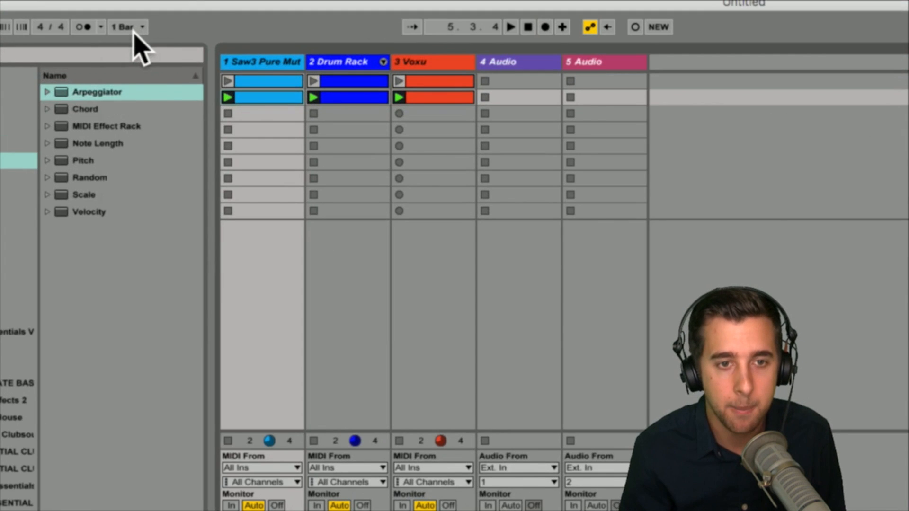
pyautogui.click(133, 31)
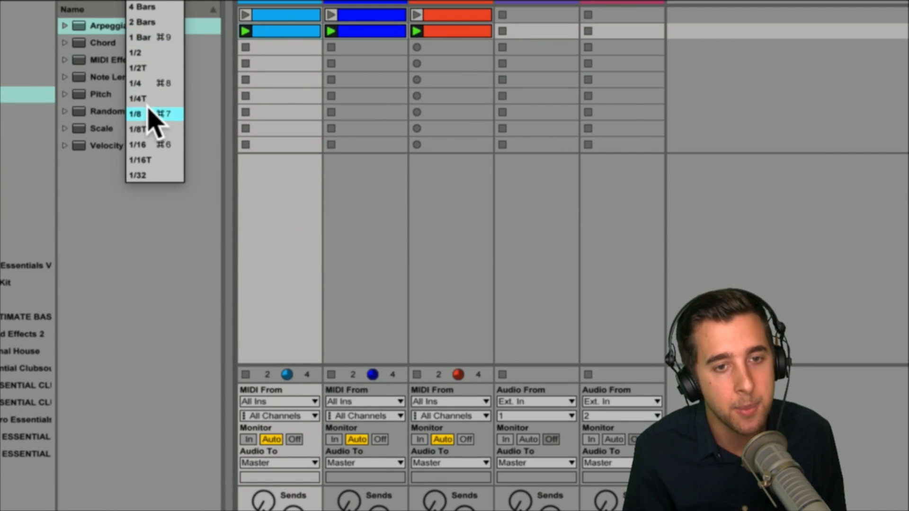
pyautogui.click(150, 35)
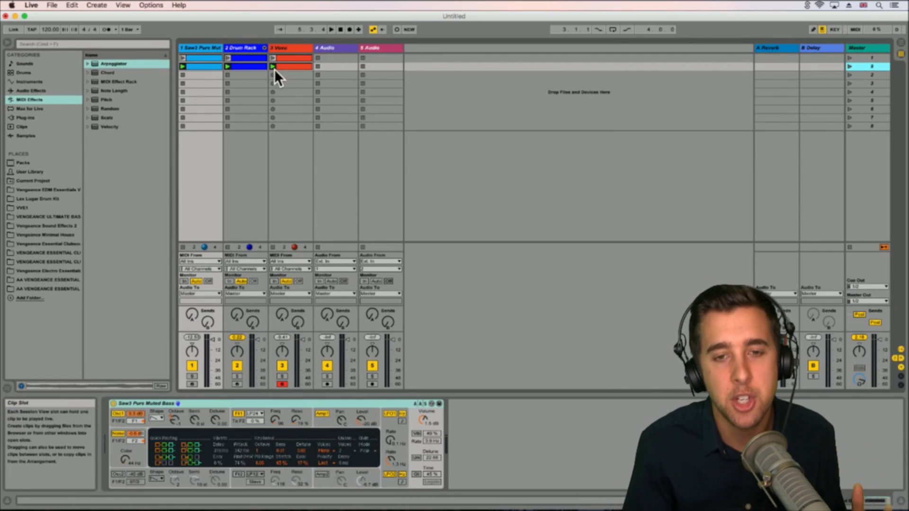
# Step: Add a Chord effect to the Voxu track with Shift 1 at +7 st, Shift 2 at -12 st and Shift 3 at +12 st
pyautogui.click(288, 45)
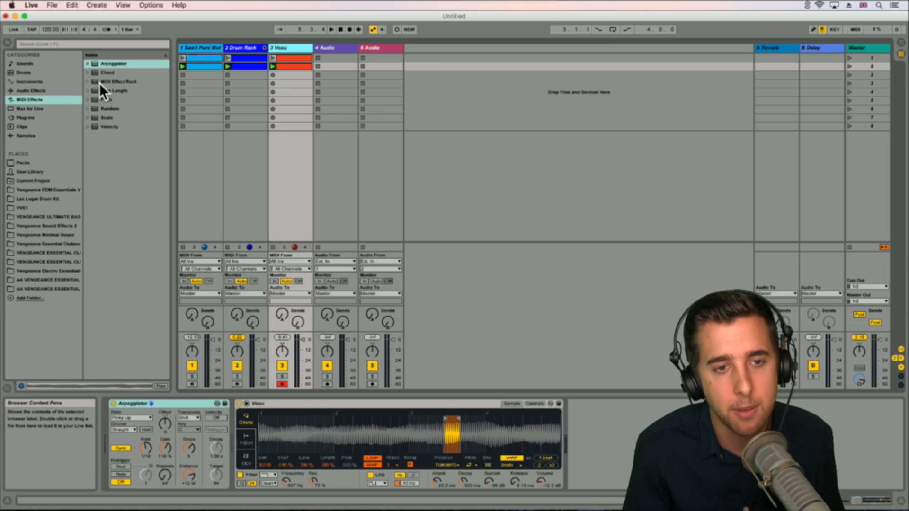
pyautogui.click(105, 72)
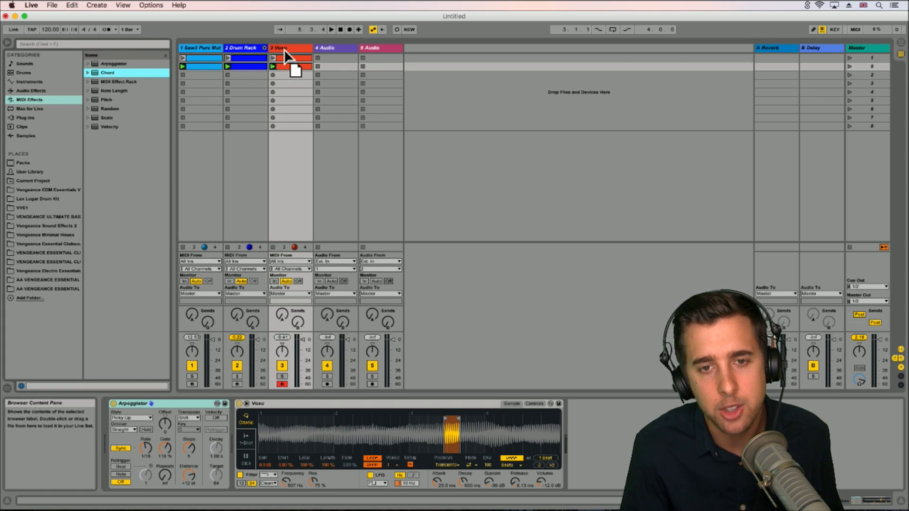
pyautogui.moveTo(282, 47); pyautogui.dragTo(283, 49)
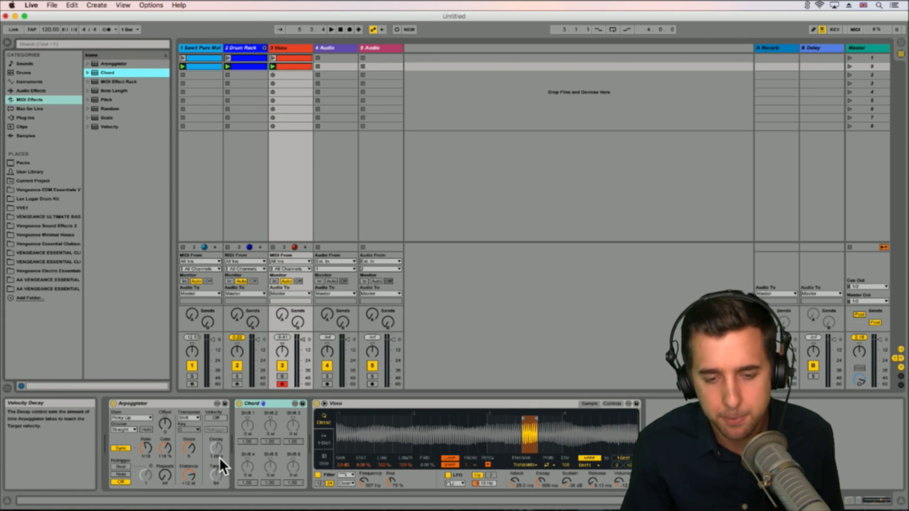
pyautogui.moveTo(248, 427); pyautogui.dragTo(248, 407)
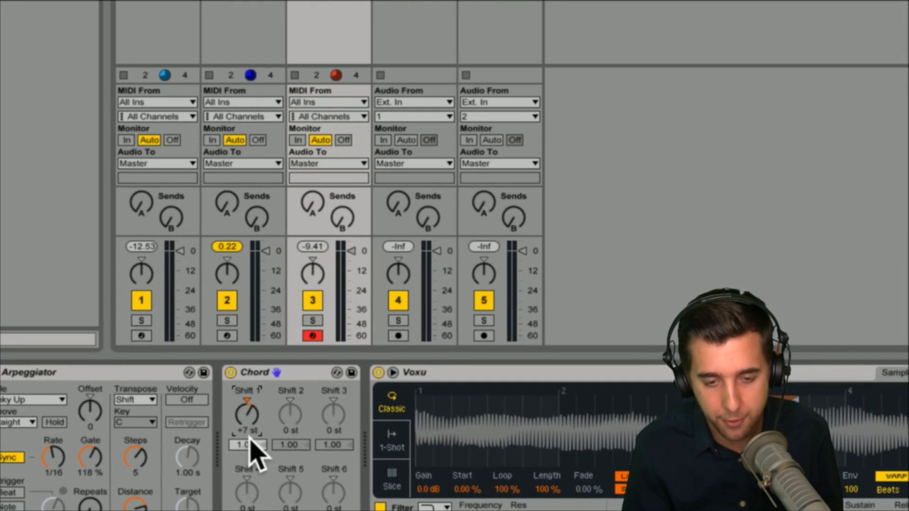
pyautogui.moveTo(290, 429); pyautogui.dragTo(291, 434)
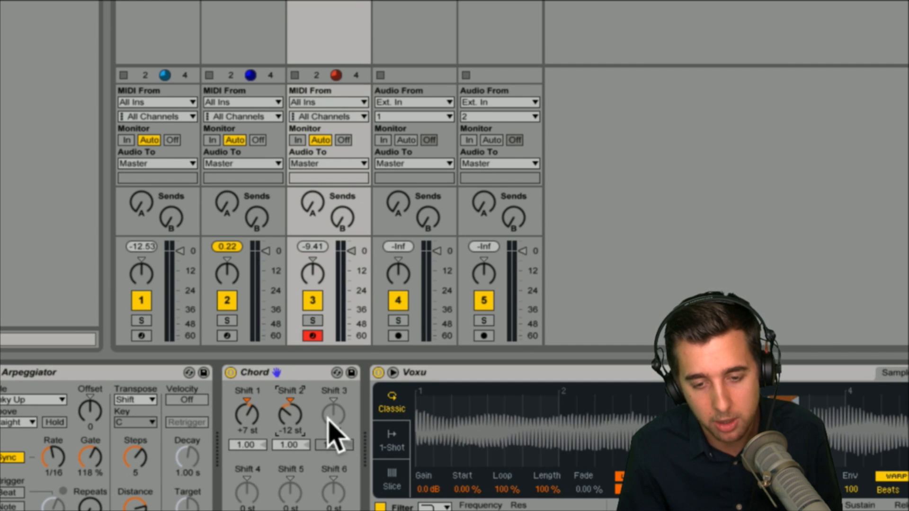
pyautogui.moveTo(333, 427); pyautogui.dragTo(333, 407)
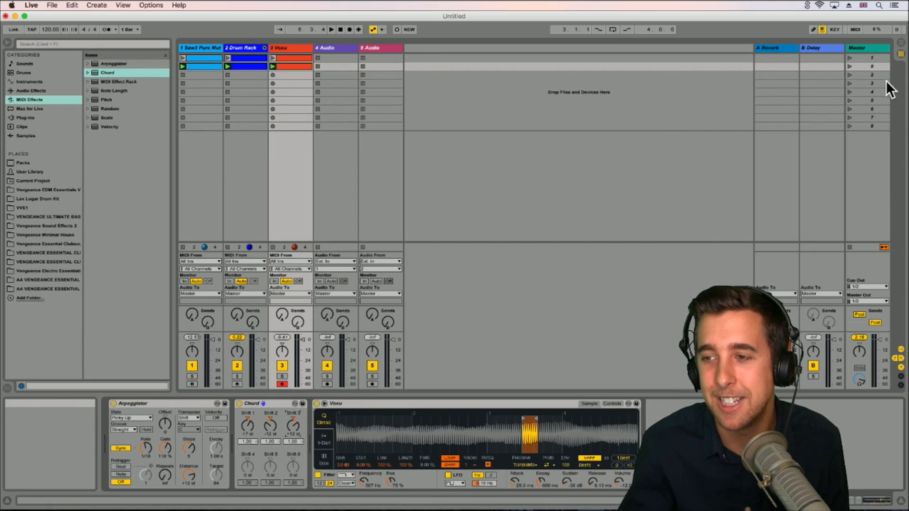
# Step: Play the second scene and bypass and re-enable the Chord effect to compare the sound
pyautogui.click(851, 67)
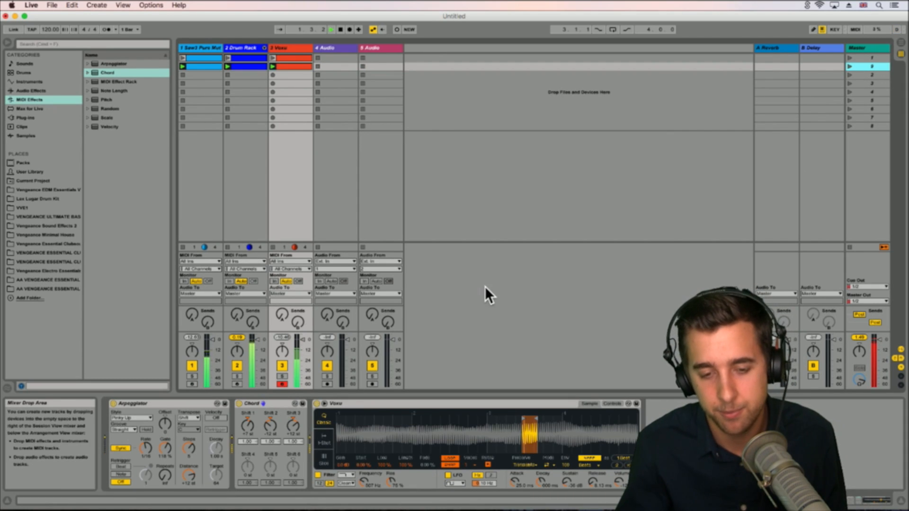
pyautogui.click(239, 404)
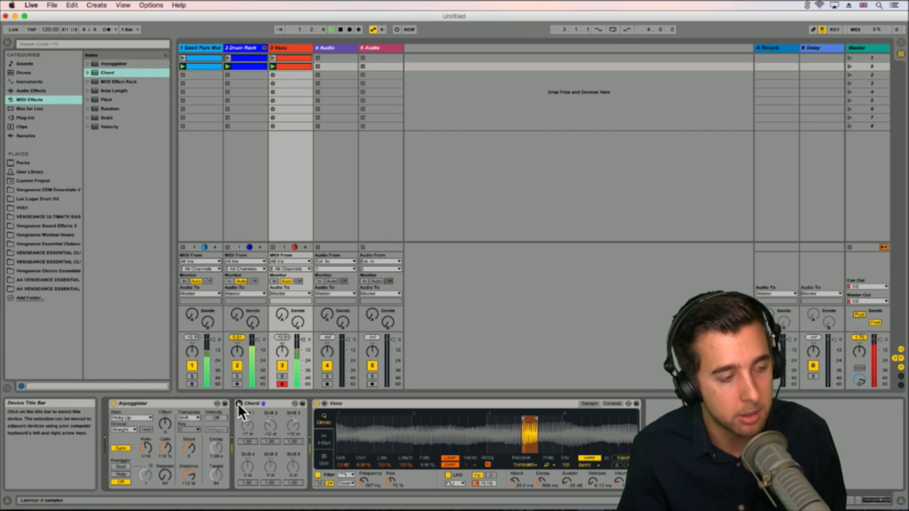
pyautogui.click(239, 404)
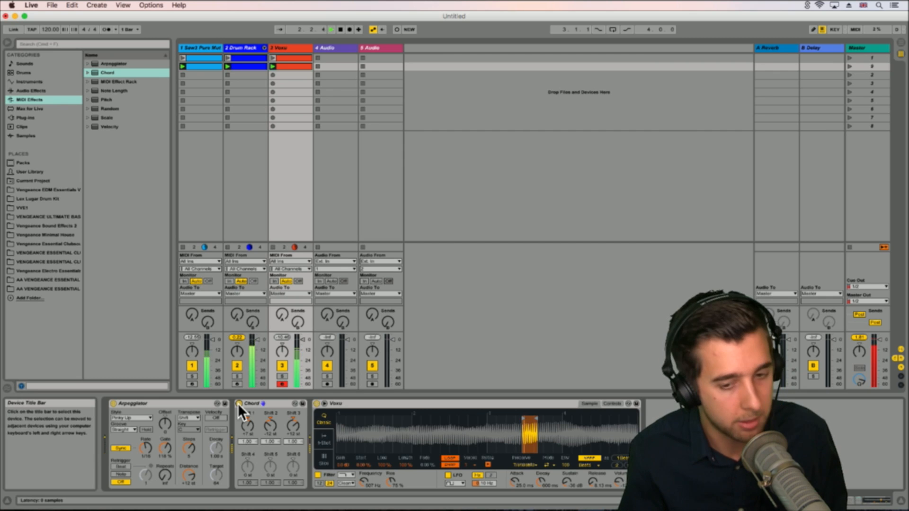
# Step: Set the Chord effect's Shift 1 to -2 st, move Chord ahead of the Arpeggiator and restart playback
pyautogui.moveTo(247, 430); pyautogui.dragTo(247, 447)
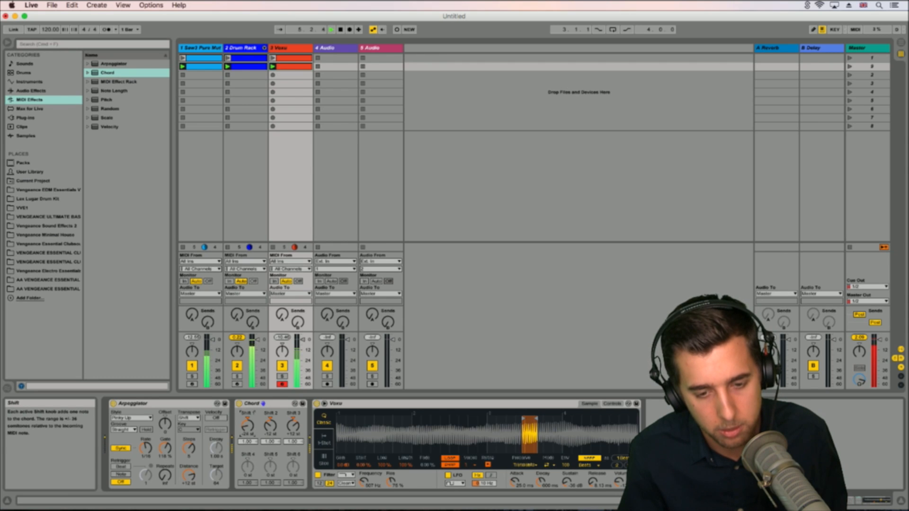
pyautogui.moveTo(266, 402); pyautogui.dragTo(110, 409)
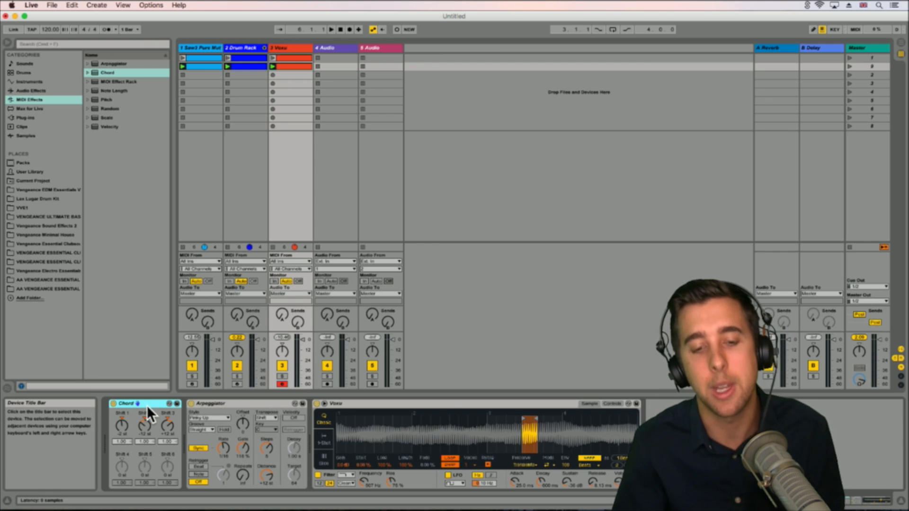
pyautogui.press('space')
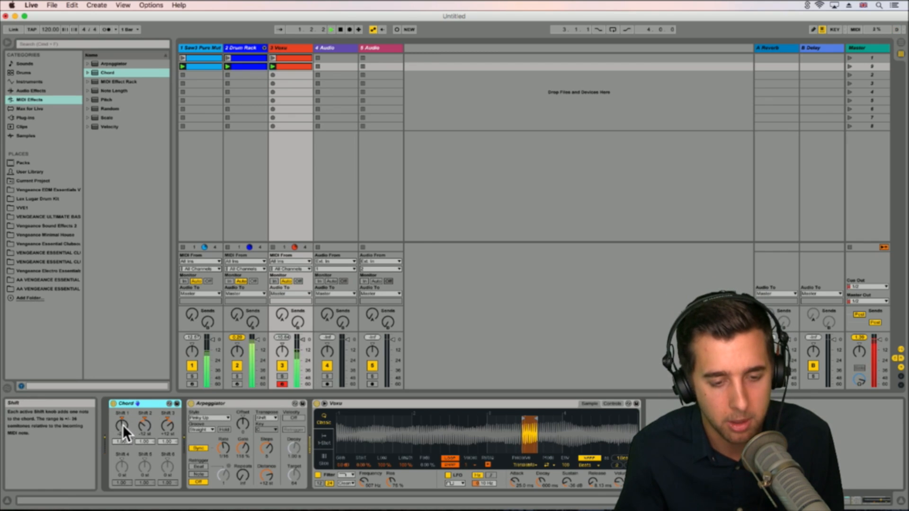
# Step: Audition other Shift 1 amounts in the Chord effect during playback and return Shift 1 to 0 st
pyautogui.click(123, 425)
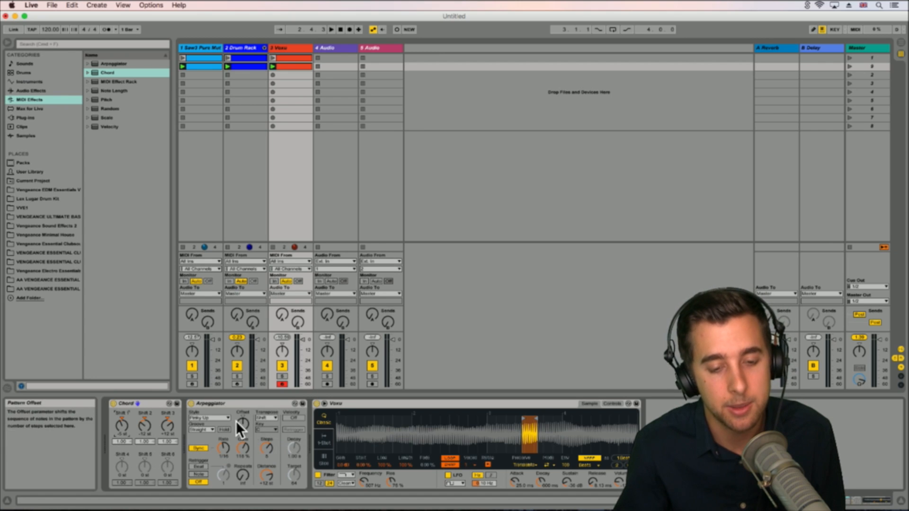
pyautogui.press('space')
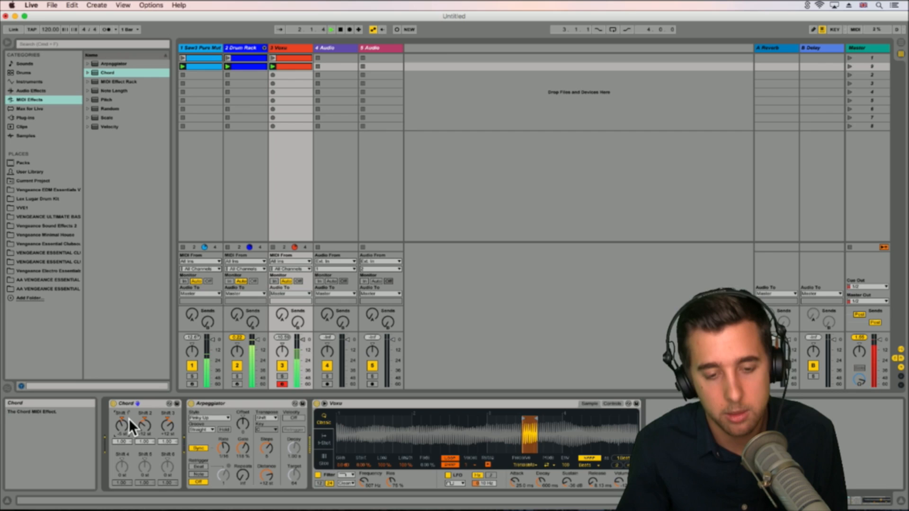
pyautogui.moveTo(123, 425); pyautogui.dragTo(123, 440)
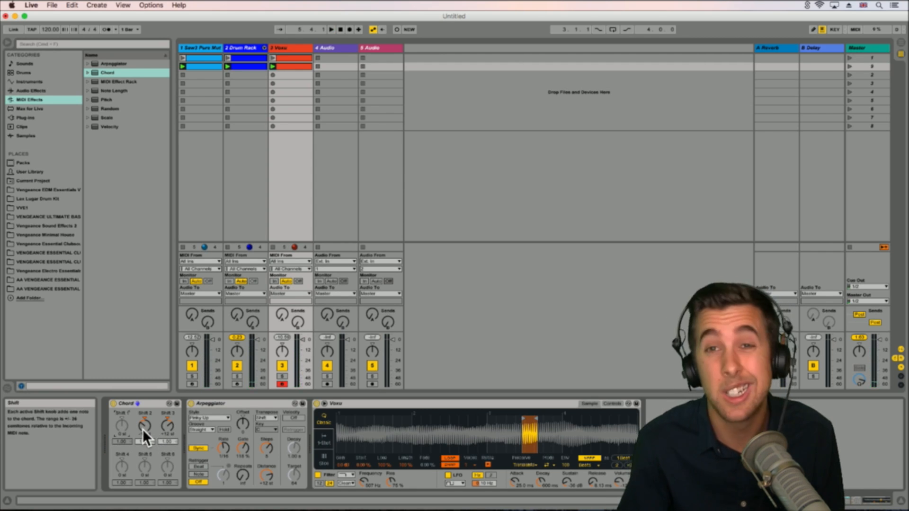
pyautogui.press('space')
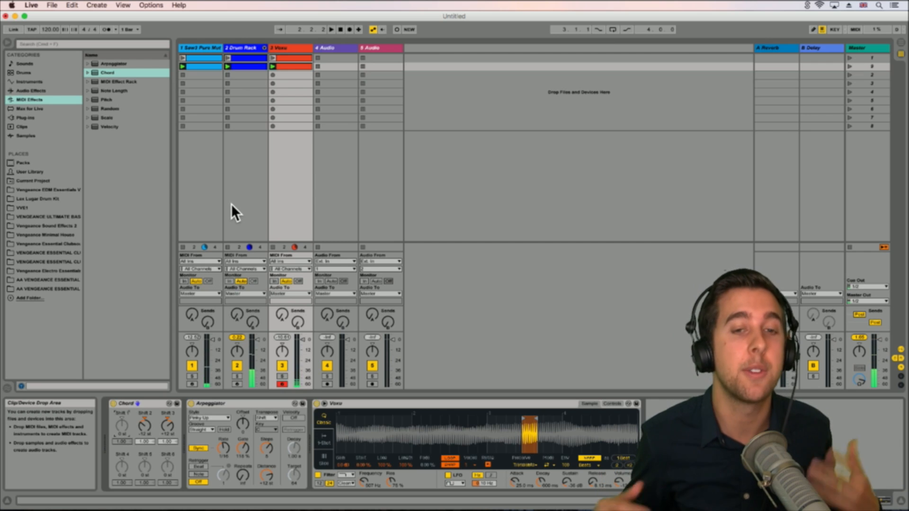
# Step: Add a Ping Pong Delay to the Snare 70s MPC 2 pad in the Drum Rack and place it before the Reverb
pyautogui.click(39, 91)
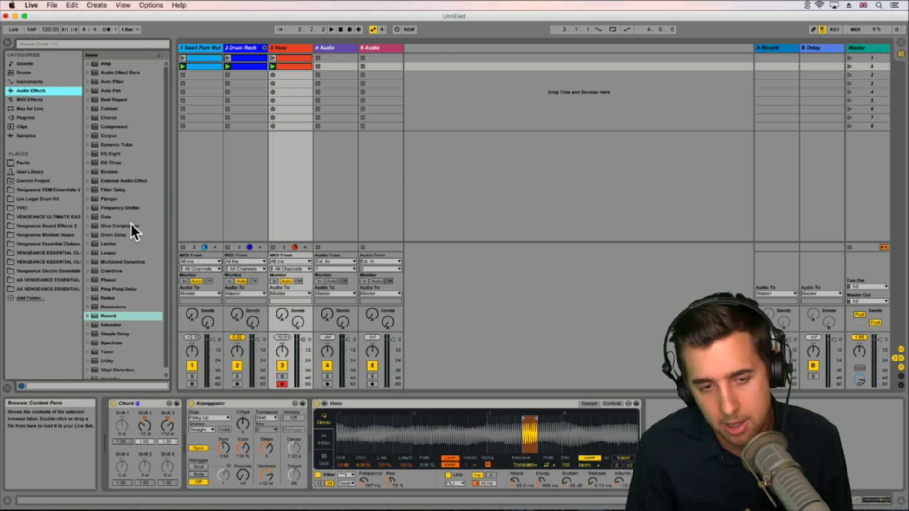
pyautogui.moveTo(116, 288); pyautogui.dragTo(340, 287)
pyautogui.moveTo(325, 216); pyautogui.dragTo(250, 52)
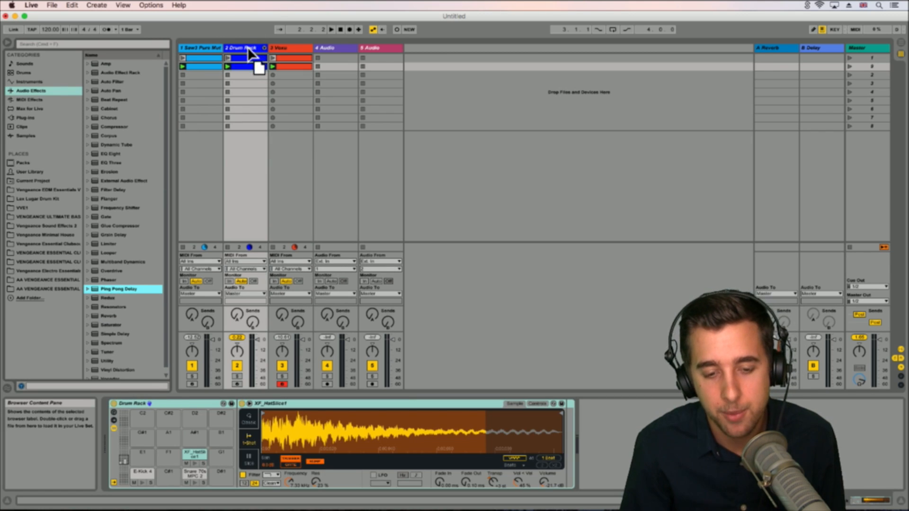
pyautogui.moveTo(192, 477)
pyautogui.mouseDown()
pyautogui.moveTo(176, 449)
pyautogui.moveTo(193, 112)
pyautogui.moveTo(188, 129)
pyautogui.moveTo(234, 36)
pyautogui.moveTo(250, 63)
pyautogui.moveTo(160, 263)
pyautogui.moveTo(105, 292)
pyautogui.moveTo(266, 28)
pyautogui.moveTo(235, 149)
pyautogui.moveTo(221, 353)
pyautogui.moveTo(204, 478)
pyautogui.moveTo(195, 473)
pyautogui.mouseUp()
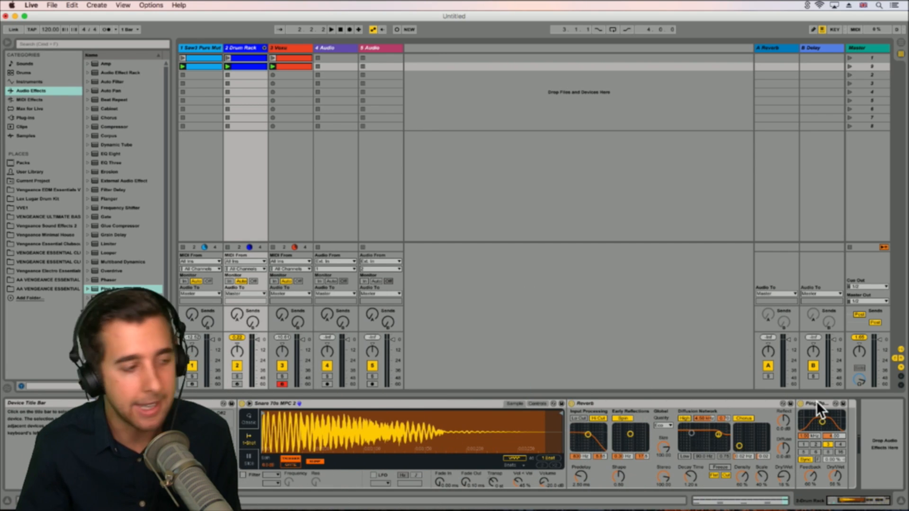
pyautogui.moveTo(819, 402); pyautogui.dragTo(570, 431)
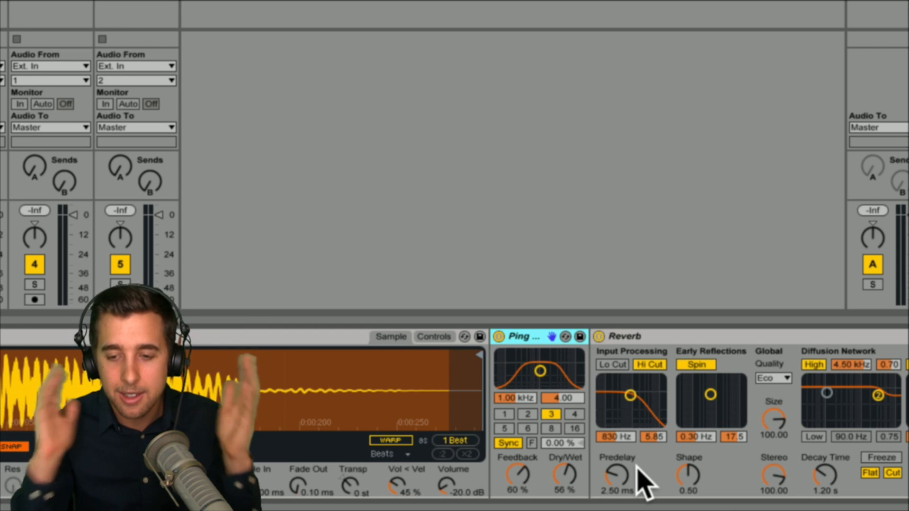
# Step: Set the snare's Ping Pong Delay to 47 % feedback and 52 % dry/wet, trying delay times 4 and 16 before choosing 1
pyautogui.moveTo(523, 476); pyautogui.dragTo(564, 473)
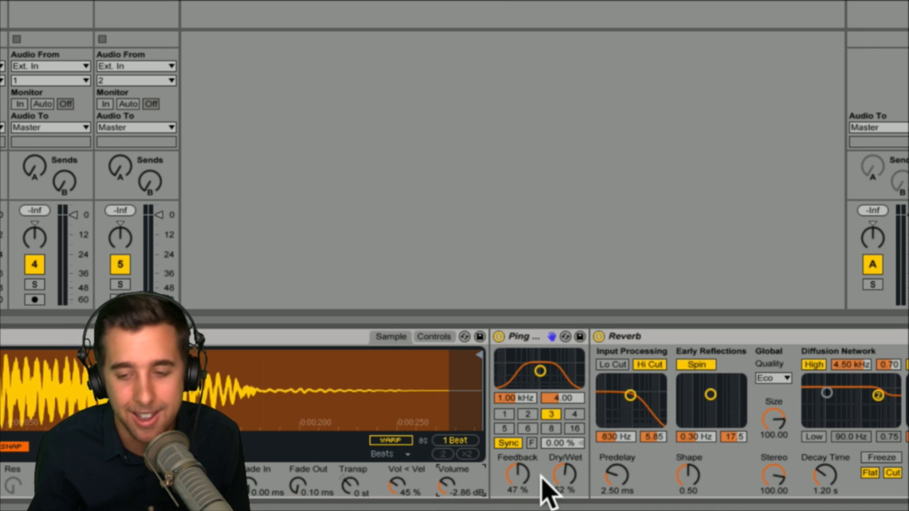
pyautogui.click(573, 414)
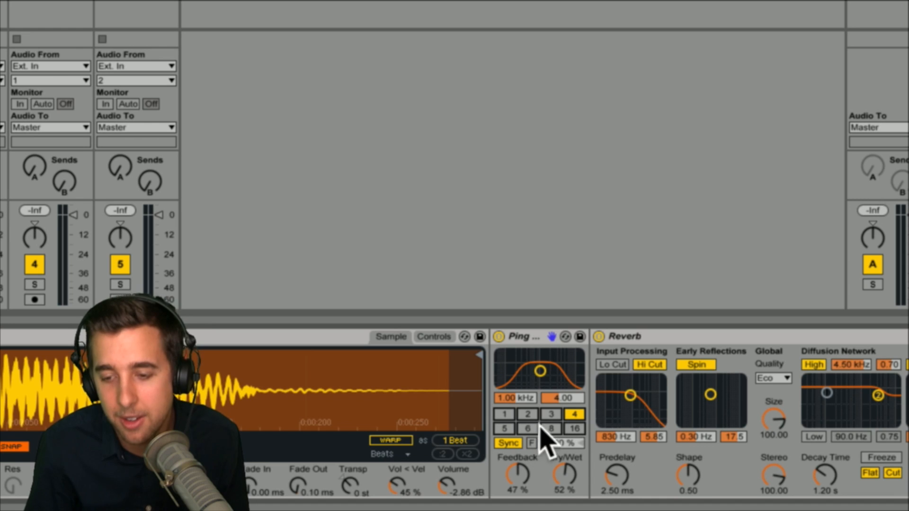
pyautogui.click(574, 429)
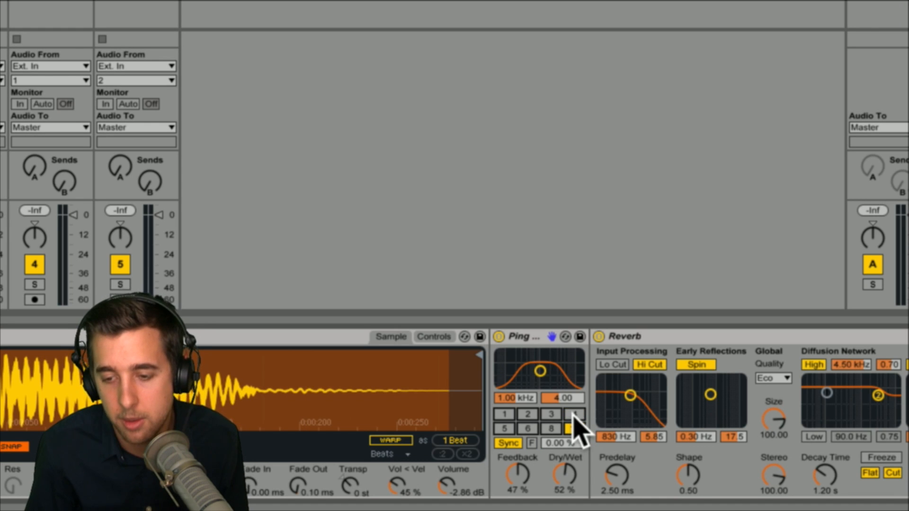
pyautogui.click(505, 415)
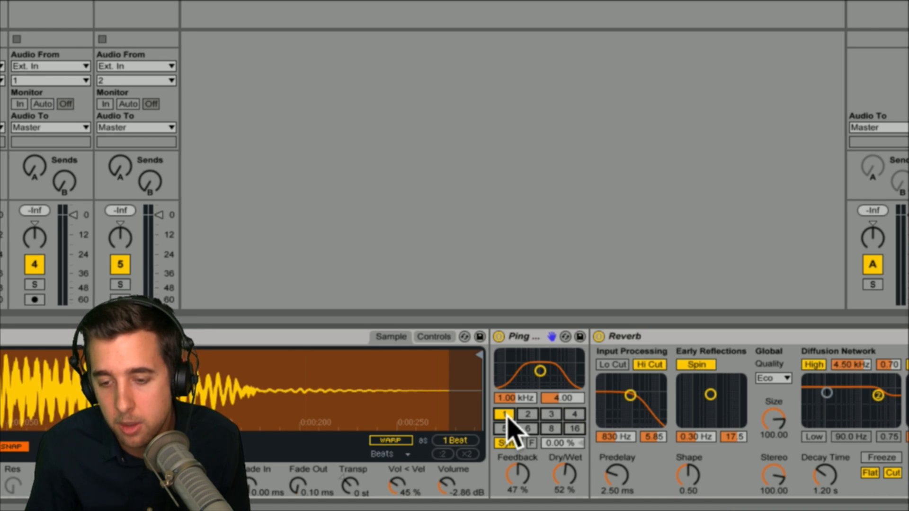
# Step: Set the snare's Ping Pong Delay to 29 % feedback, 27 % dry/wet and delay time 3, and lower the snare sample's volume to -13.1 dB
pyautogui.click(574, 416)
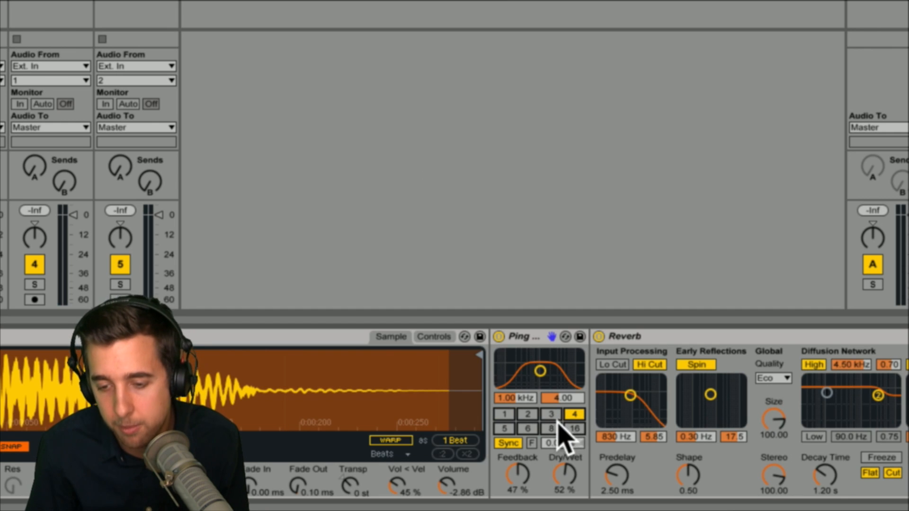
pyautogui.moveTo(520, 474); pyautogui.dragTo(564, 491)
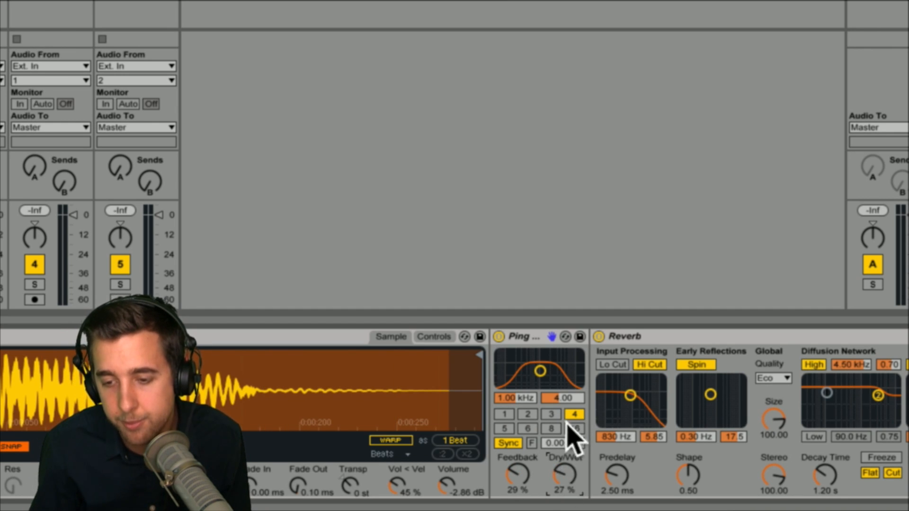
pyautogui.click(551, 415)
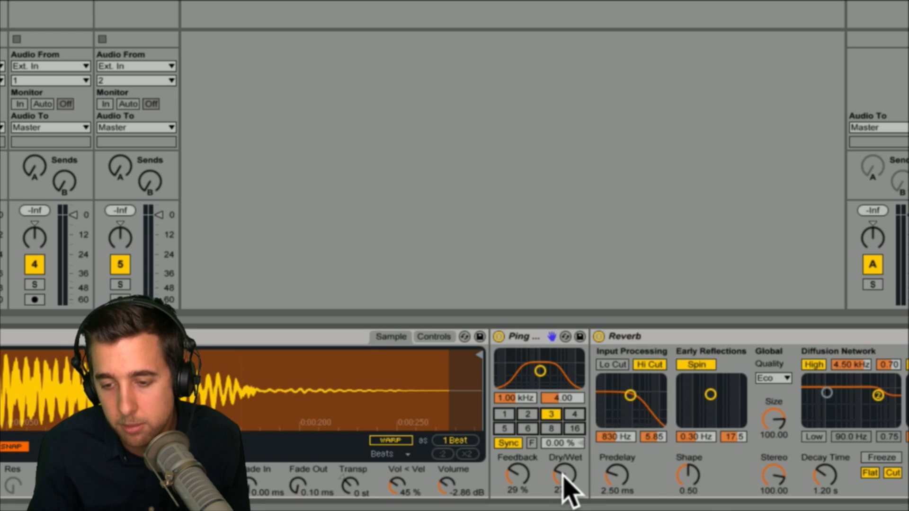
pyautogui.moveTo(449, 482); pyautogui.dragTo(449, 495)
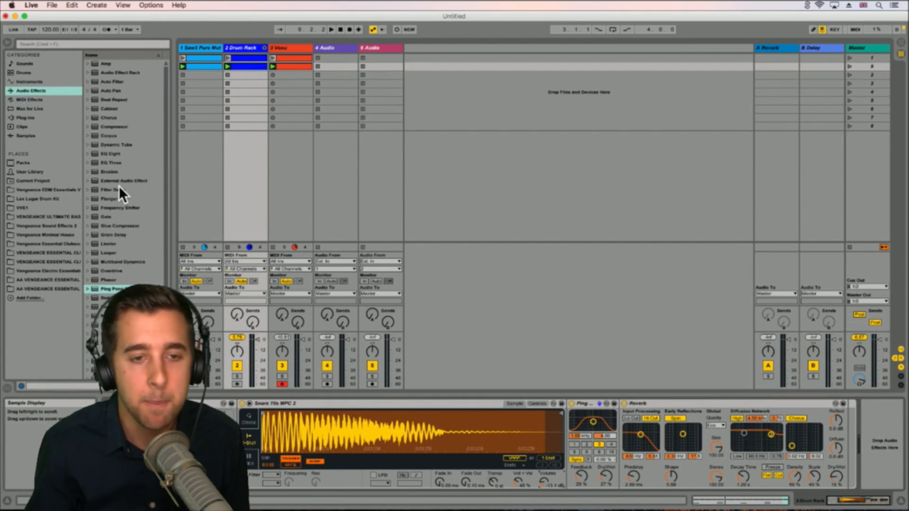
# Step: Add an EQ Eight to the Saw3 Pure Muted Bass track
pyautogui.click(206, 47)
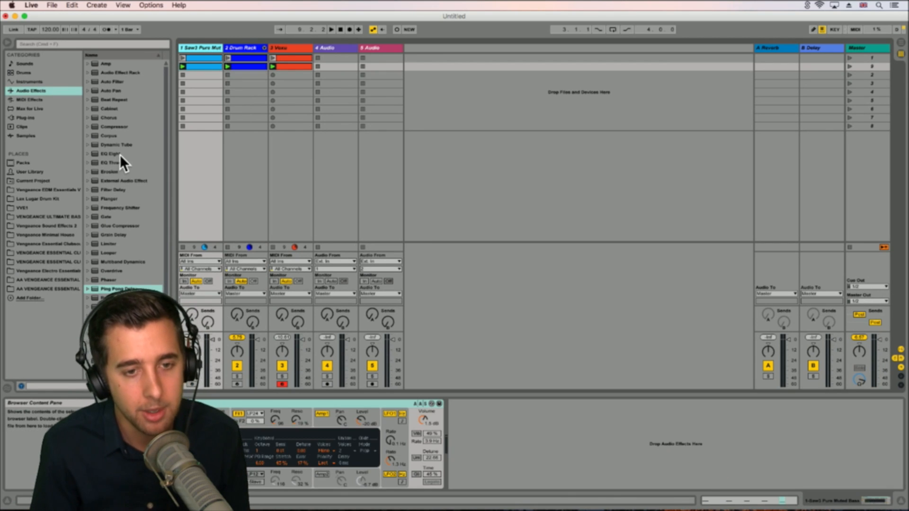
pyautogui.click(106, 163)
pyautogui.moveTo(109, 153); pyautogui.dragTo(201, 48)
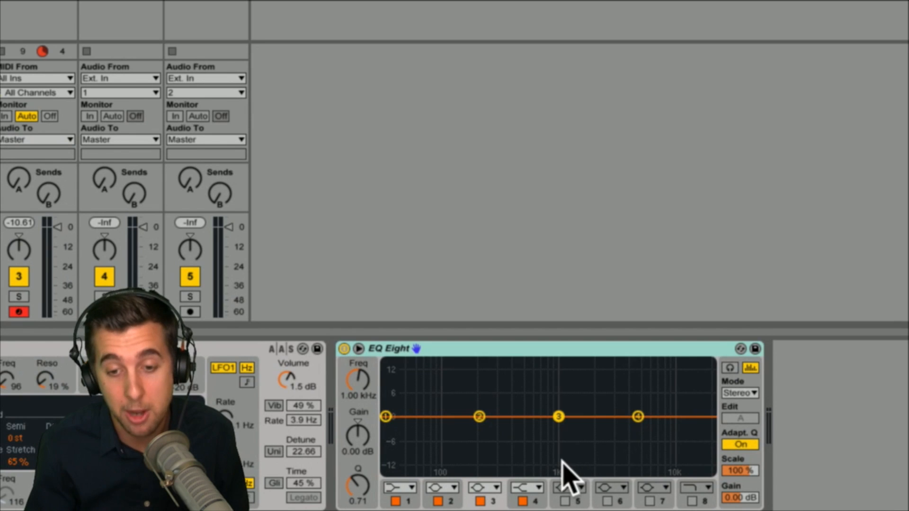
# Step: During playback, set EQ Eight band 1 to 59.0 Hz, -14.8 dB, band 4 to 449 Hz, -11.5 dB, and band 2 to 228 Hz, -1.61 dB
pyautogui.press('space')
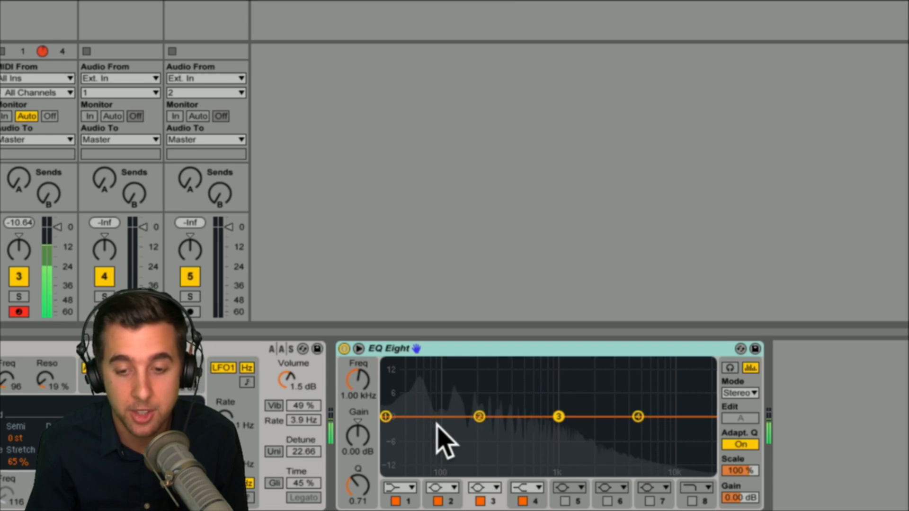
pyautogui.moveTo(386, 416); pyautogui.dragTo(410, 443)
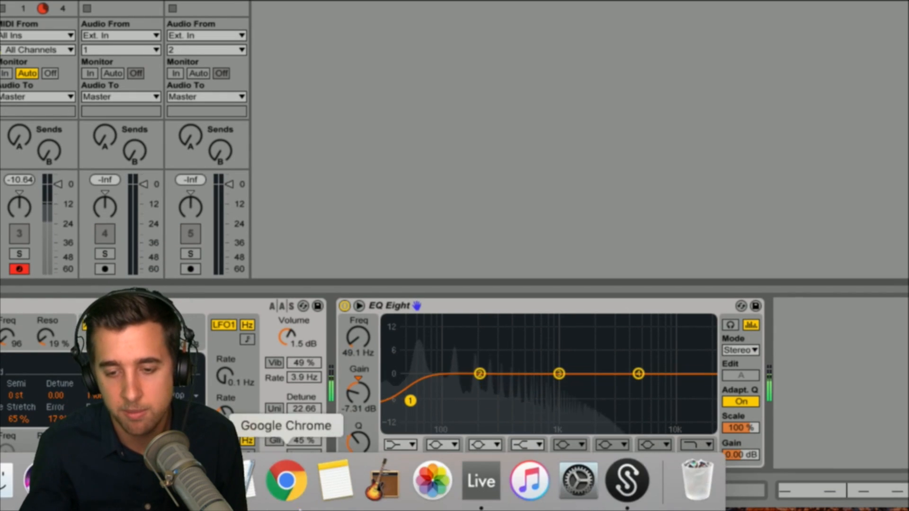
pyautogui.moveTo(411, 401); pyautogui.dragTo(482, 427)
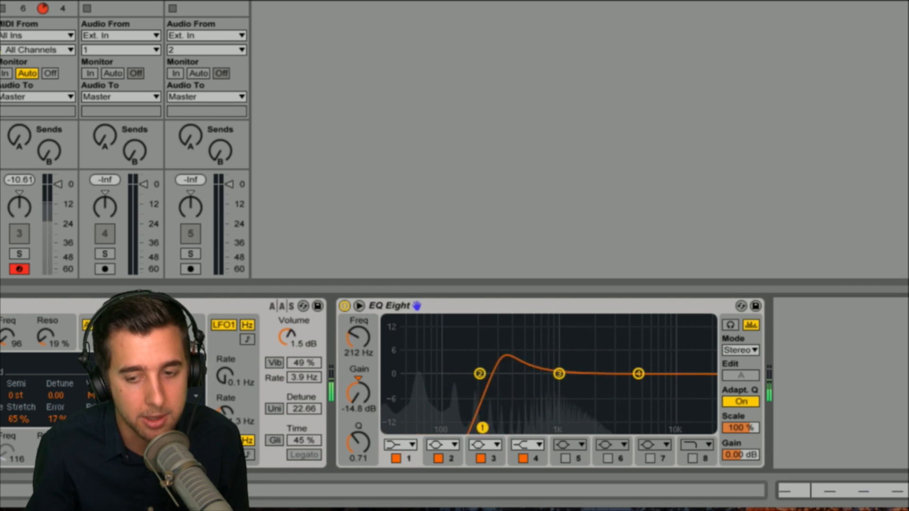
pyautogui.moveTo(638, 373); pyautogui.dragTo(531, 415)
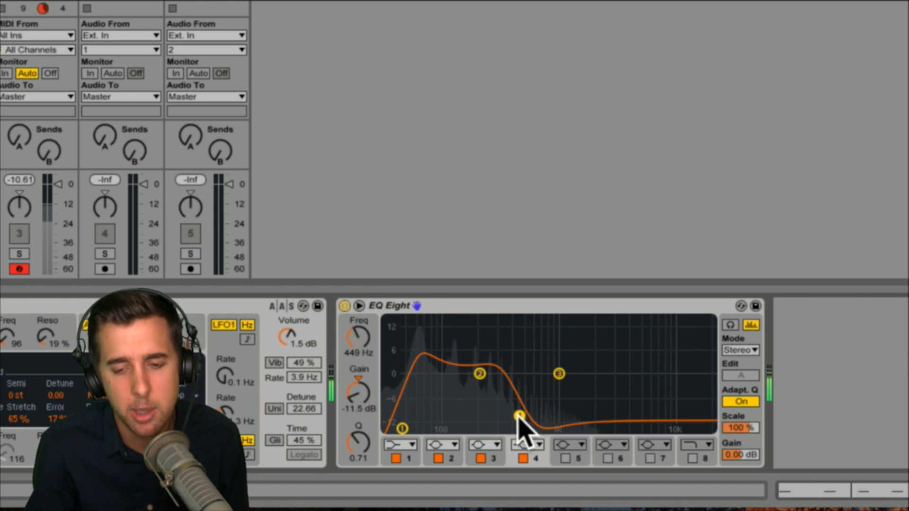
pyautogui.moveTo(403, 429); pyautogui.dragTo(419, 428)
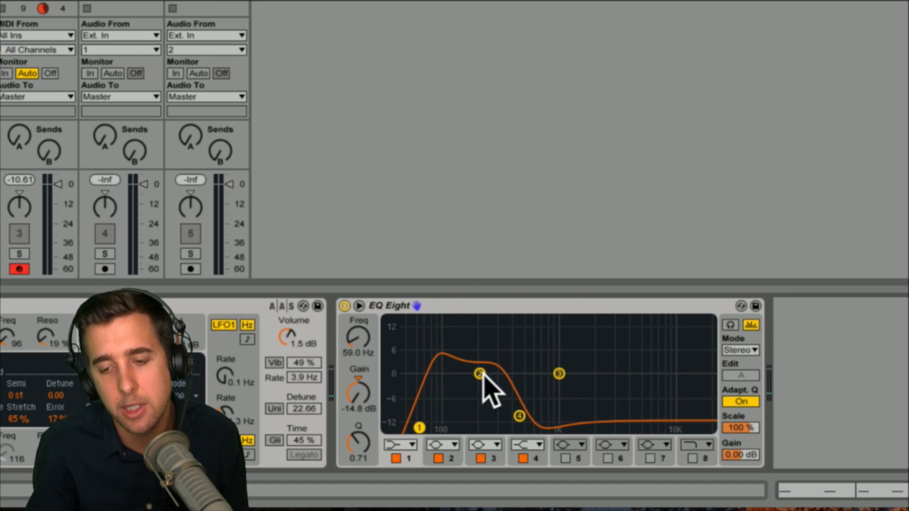
pyautogui.moveTo(480, 374); pyautogui.dragTo(481, 387)
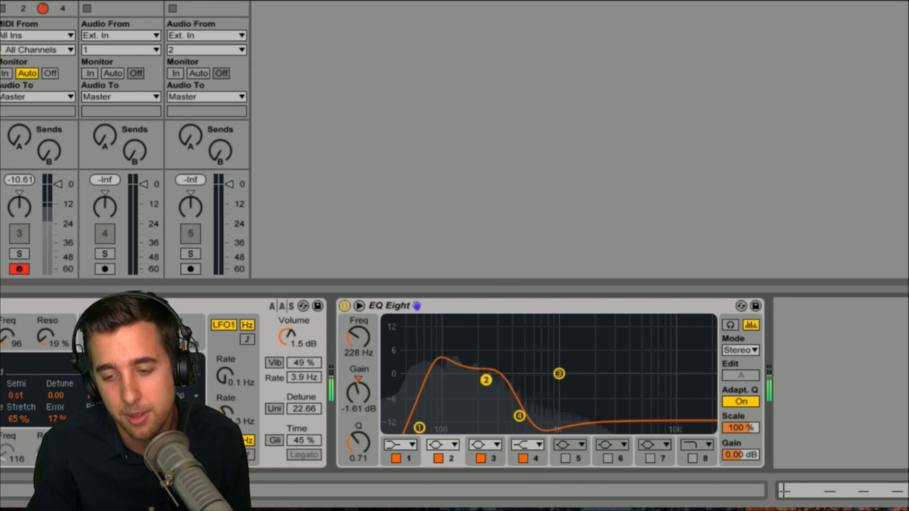
# Step: Enable EQ Eight bands 5 to 8 and set band 8 as a high cut at 15.5 kHz with a Q of 0.49
pyautogui.click(566, 458)
pyautogui.click(608, 458)
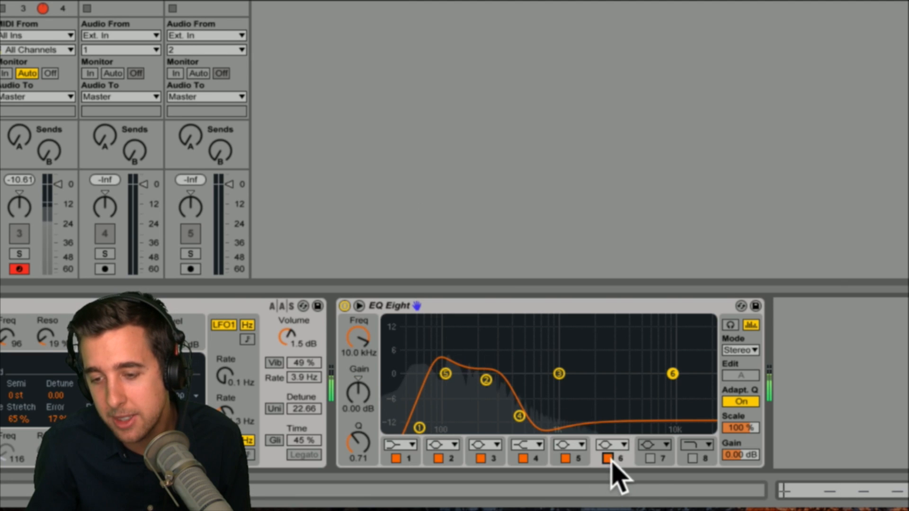
pyautogui.click(650, 458)
pyautogui.click(693, 458)
pyautogui.moveTo(701, 388)
pyautogui.mouseDown()
pyautogui.moveTo(639, 399)
pyautogui.moveTo(621, 380)
pyautogui.moveTo(668, 363)
pyautogui.moveTo(688, 393)
pyautogui.mouseUp()
pyautogui.click(709, 445)
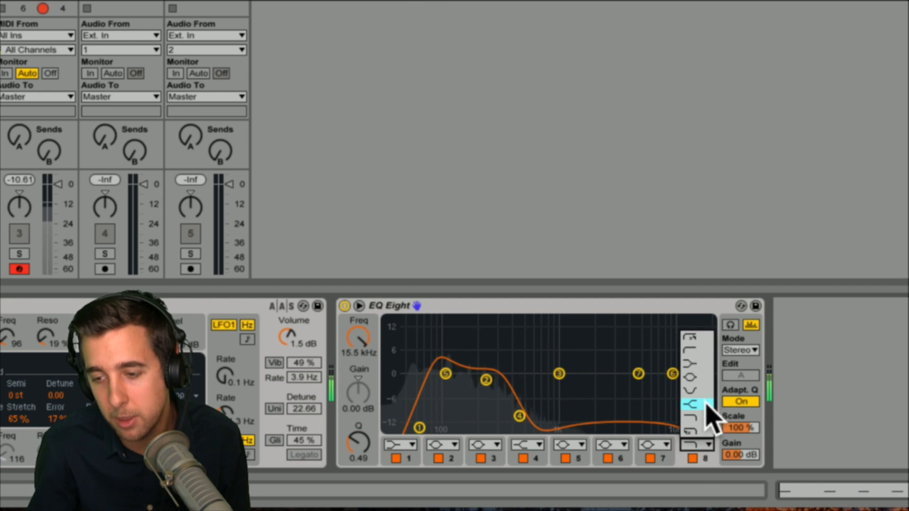
pyautogui.click(696, 417)
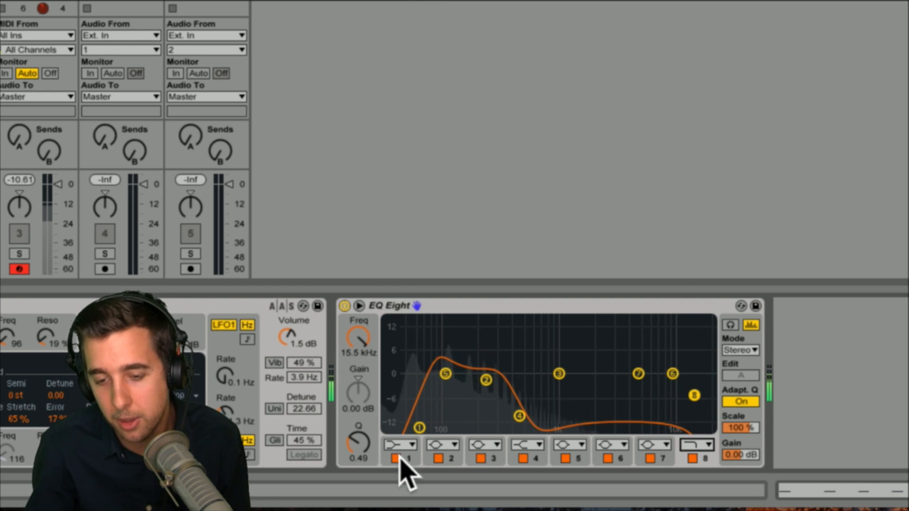
# Step: Change EQ Eight band 1 to a low cut, nudge its frequency slightly higher, and turn off the bass track's solo
pyautogui.click(408, 446)
pyautogui.click(398, 348)
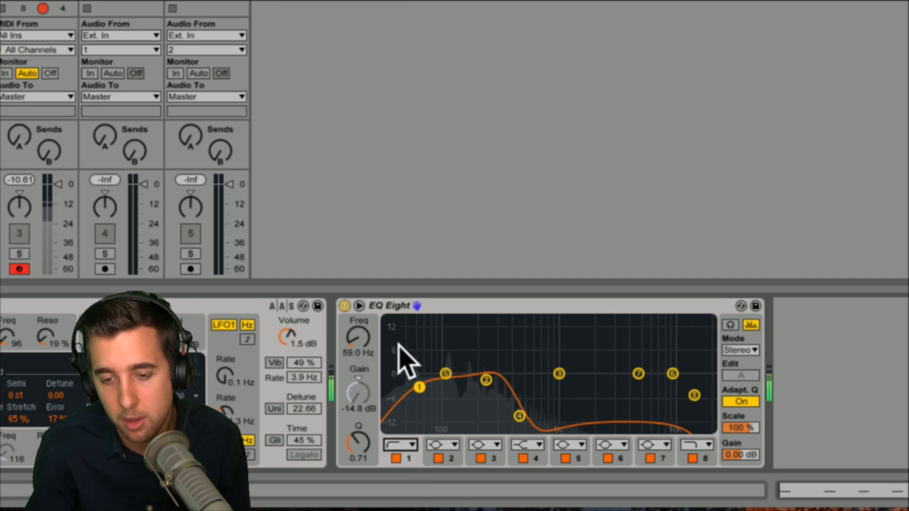
pyautogui.moveTo(419, 387)
pyautogui.mouseDown()
pyautogui.moveTo(475, 391)
pyautogui.moveTo(423, 390)
pyautogui.mouseUp()
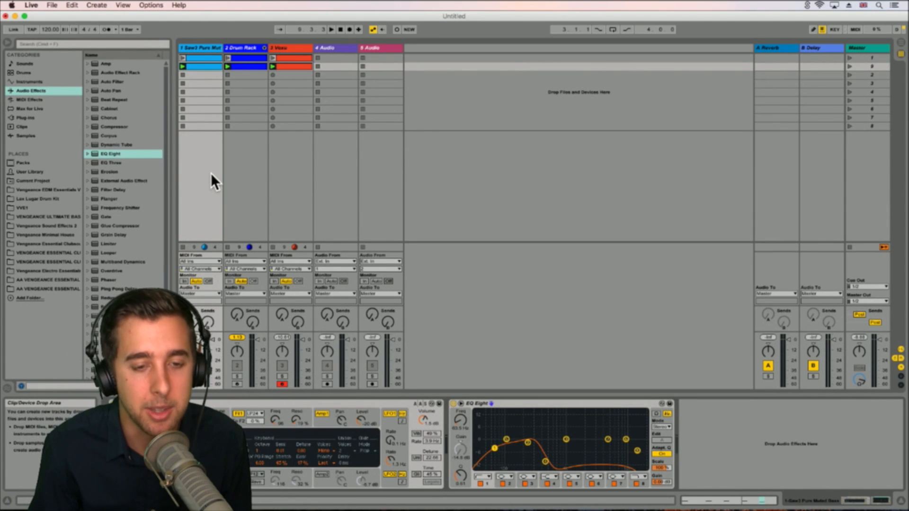
pyautogui.scroll(-1, 137, 210)
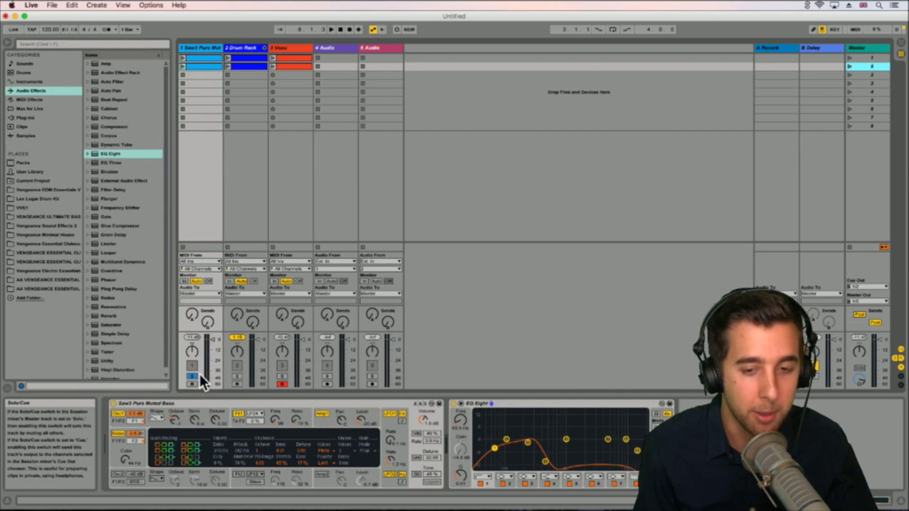
pyautogui.click(192, 377)
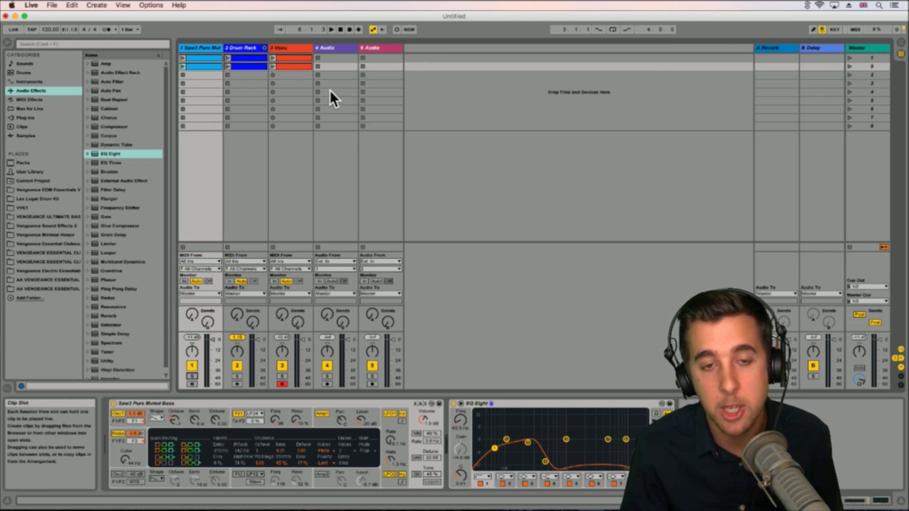
# Step: Move both drum clips down one slot and both Voxu clips down two slots, launching the first scene in between
pyautogui.moveTo(241, 61); pyautogui.dragTo(243, 67)
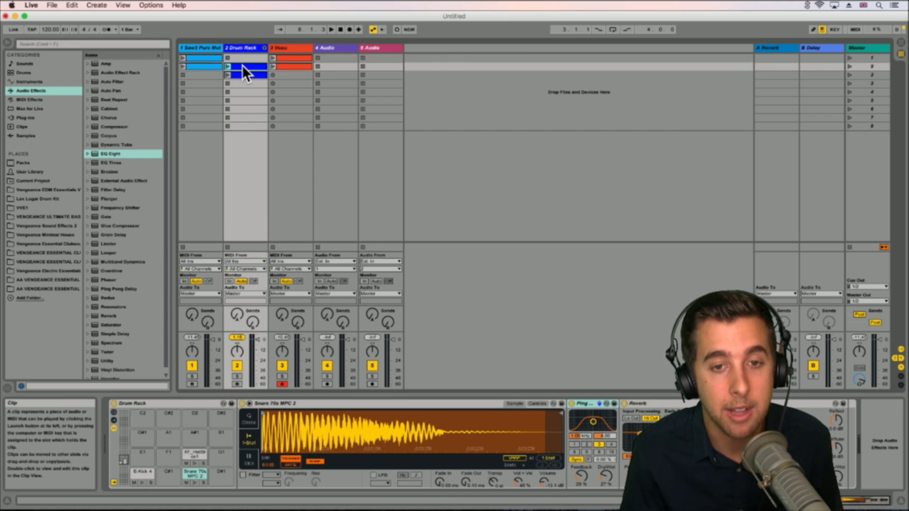
pyautogui.click(850, 58)
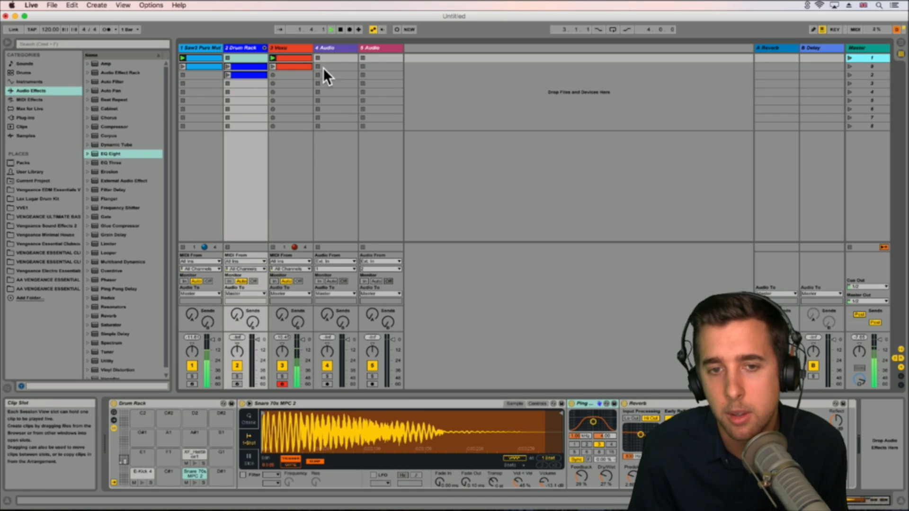
pyautogui.moveTo(279, 65); pyautogui.dragTo(281, 85)
pyautogui.click(283, 65)
# Step: Delete all E-Kick 4 notes from the Drum Rack clip in the third slot
pyautogui.click(242, 75)
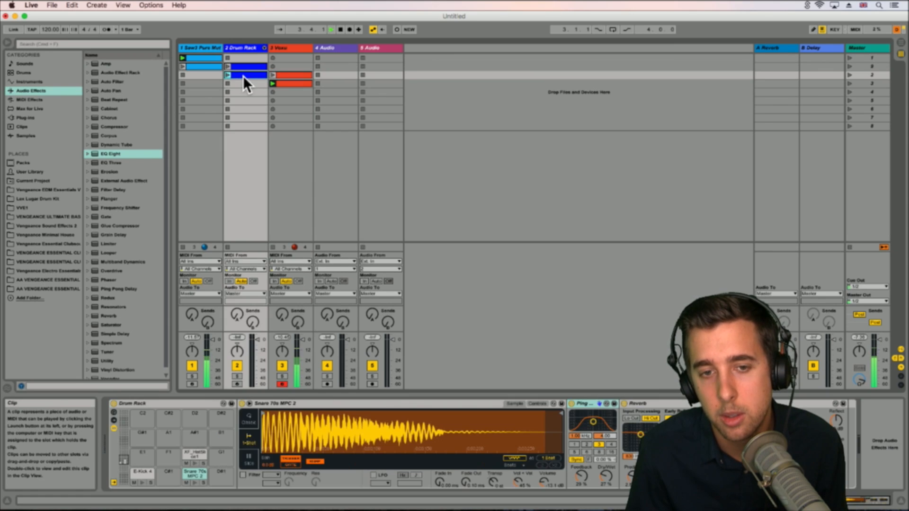
pyautogui.doubleClick(245, 68)
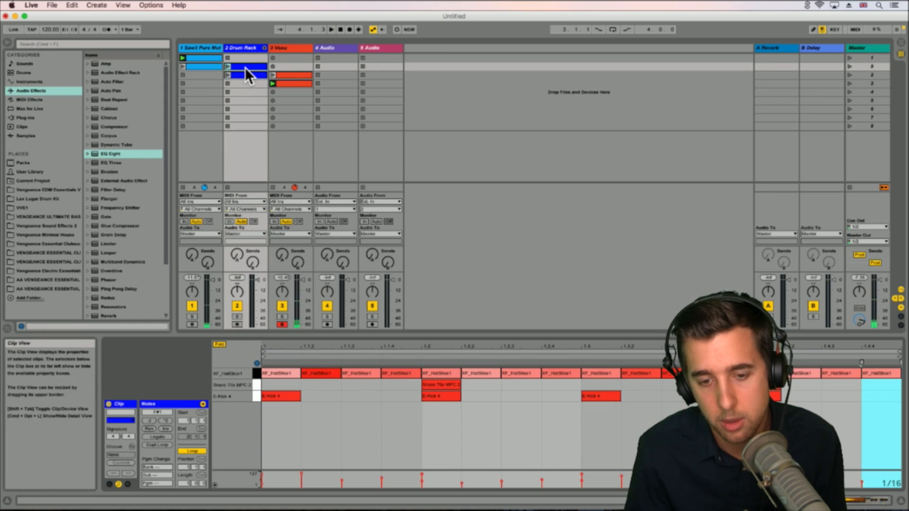
pyautogui.click(242, 76)
pyautogui.click(243, 64)
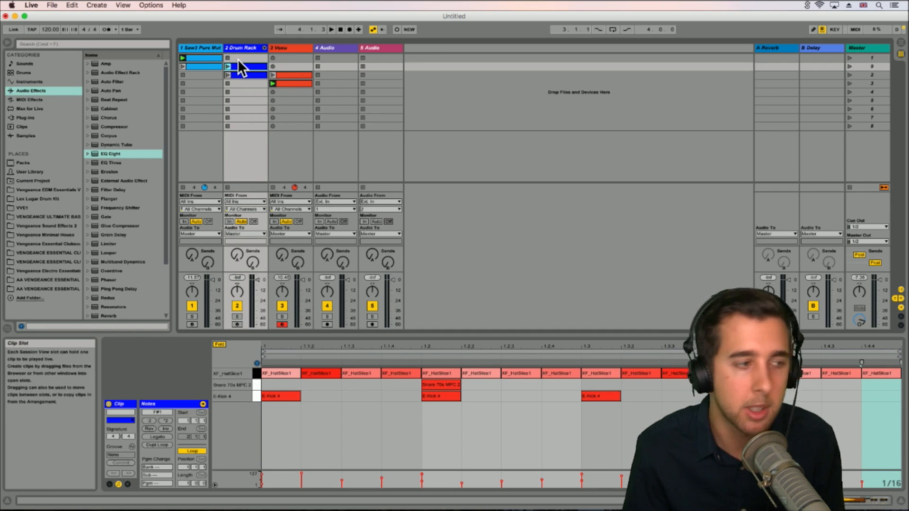
pyautogui.click(249, 75)
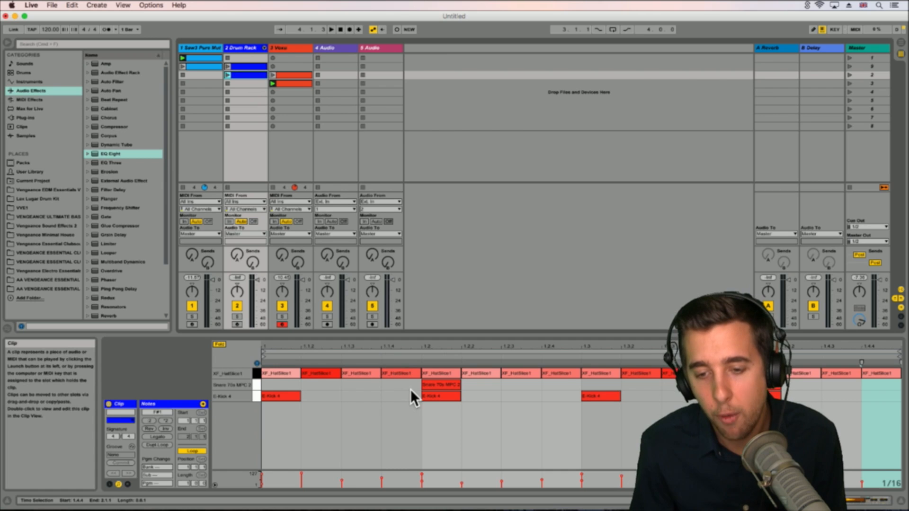
pyautogui.click(435, 398)
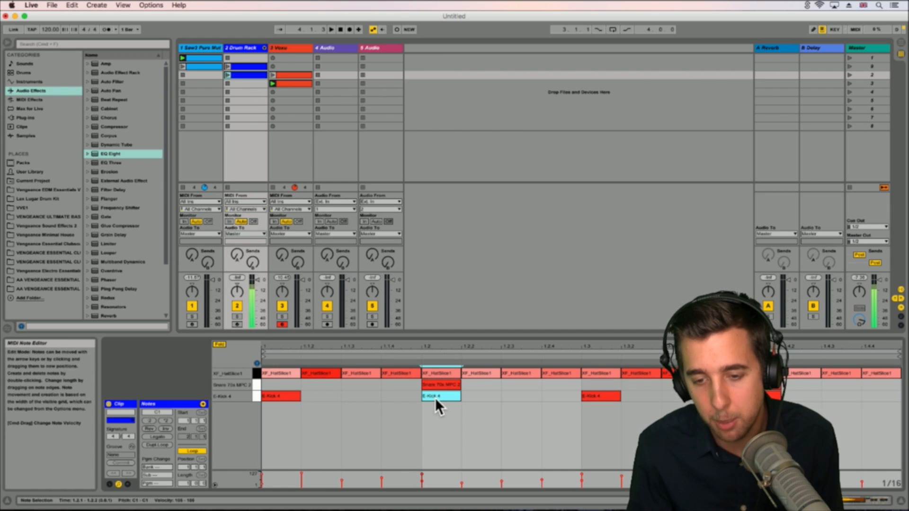
pyautogui.press('Delete')
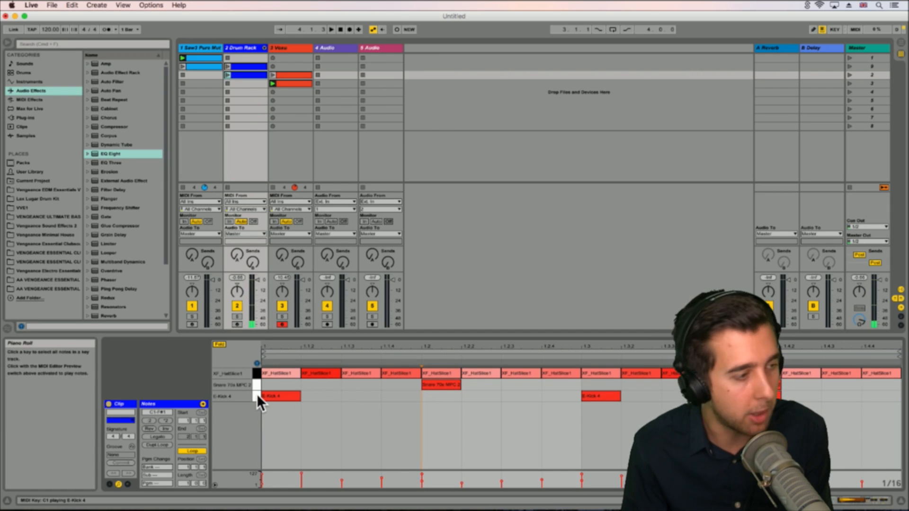
pyautogui.click(258, 395)
pyautogui.press('Delete')
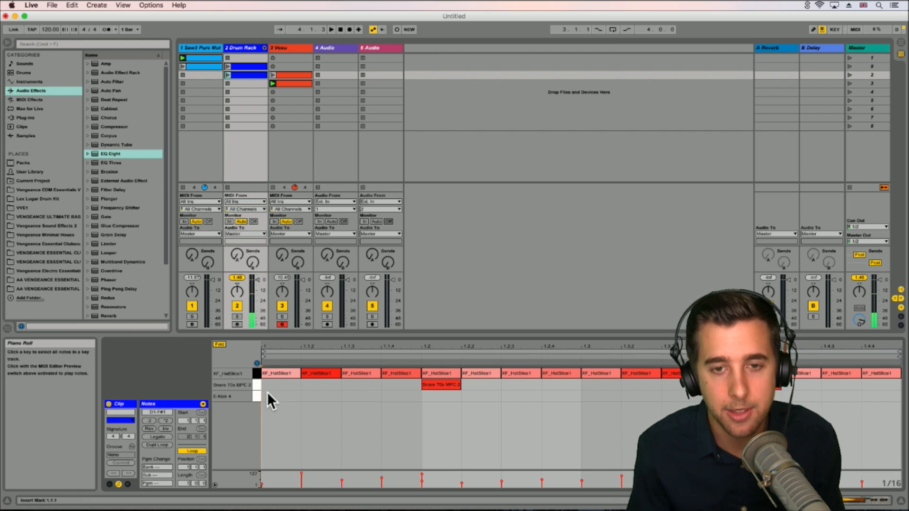
# Step: Colour the kickless drum clip in the third slot dark grey
pyautogui.rightClick(246, 76)
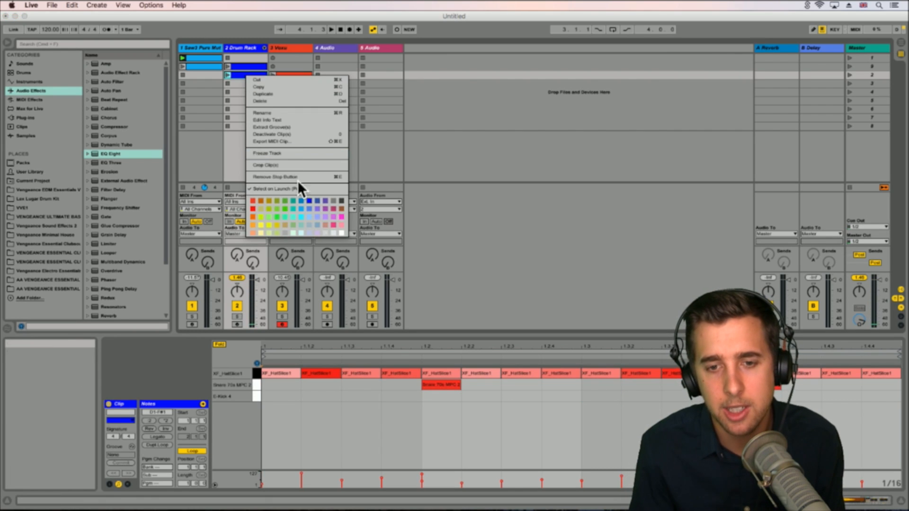
pyautogui.click(340, 202)
pyautogui.click(297, 65)
# Step: Copy the full drum clip into the fourth slot, and copy the bass clips down to the fifth slot and the Voxu clips down to the sixth
pyautogui.click(243, 74)
pyautogui.click(243, 68)
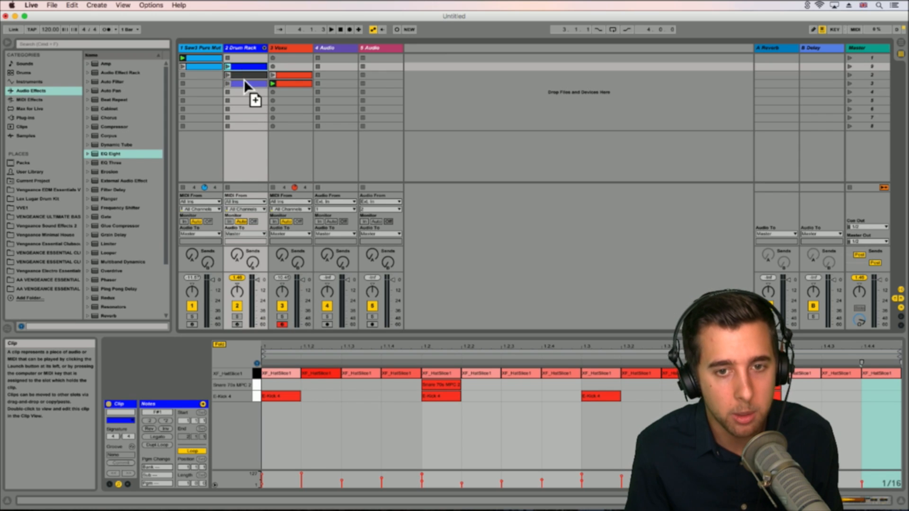
pyautogui.moveTo(244, 80); pyautogui.dragTo(244, 83)
pyautogui.moveTo(193, 67); pyautogui.dragTo(196, 94)
pyautogui.moveTo(294, 82)
pyautogui.mouseDown()
pyautogui.moveTo(300, 76)
pyautogui.moveTo(288, 97)
pyautogui.mouseUp()
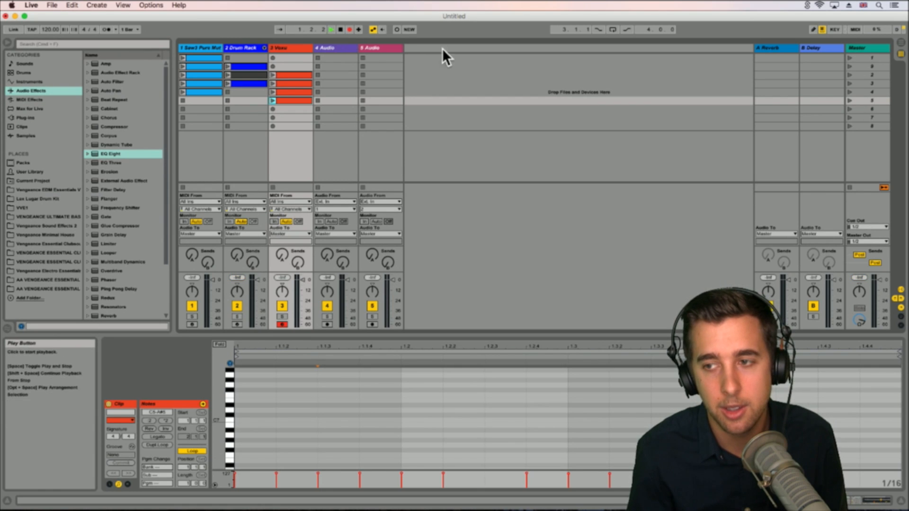
# Step: Perform the opening of the arrangement by launching the first to fourth scenes in order, followed by the third and fourth scenes again
pyautogui.click(850, 57)
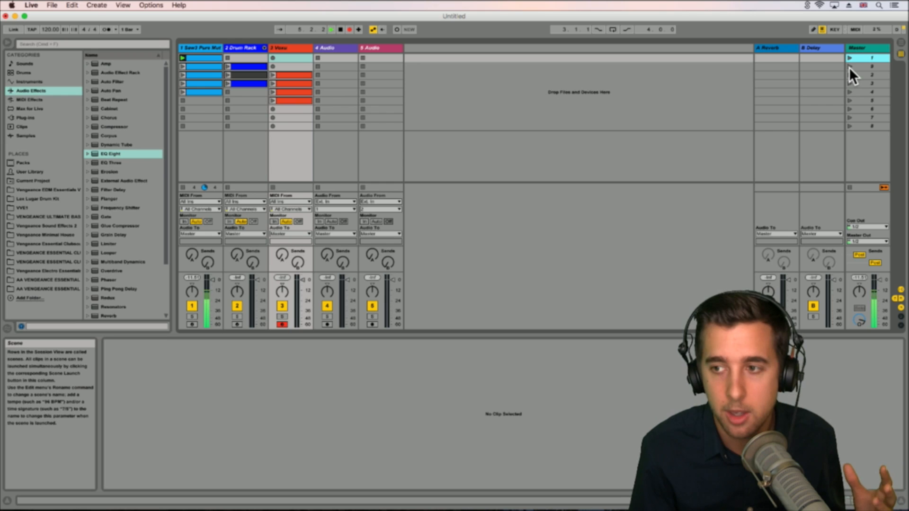
pyautogui.click(849, 66)
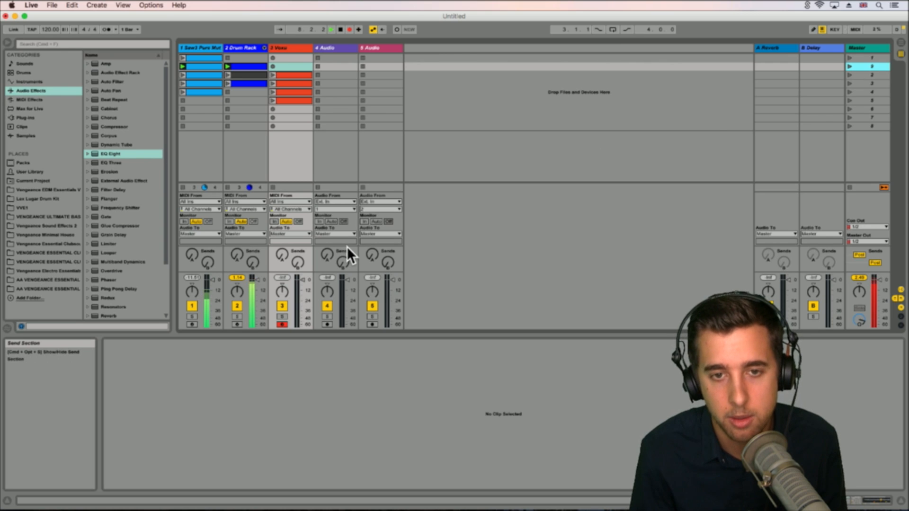
pyautogui.click(850, 75)
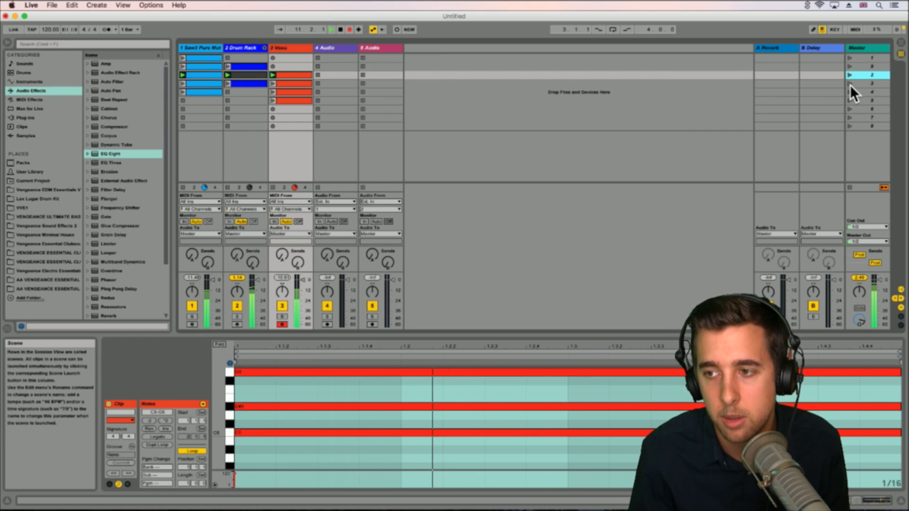
pyautogui.click(851, 84)
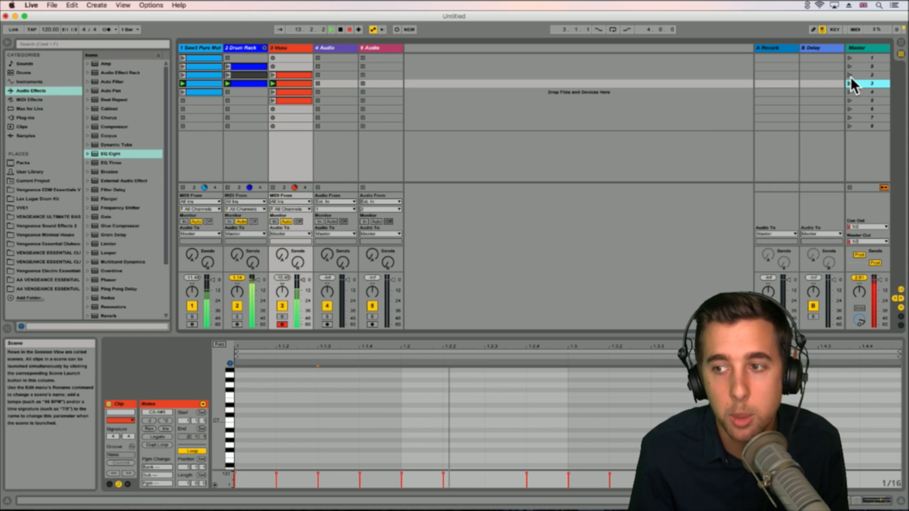
pyautogui.click(850, 76)
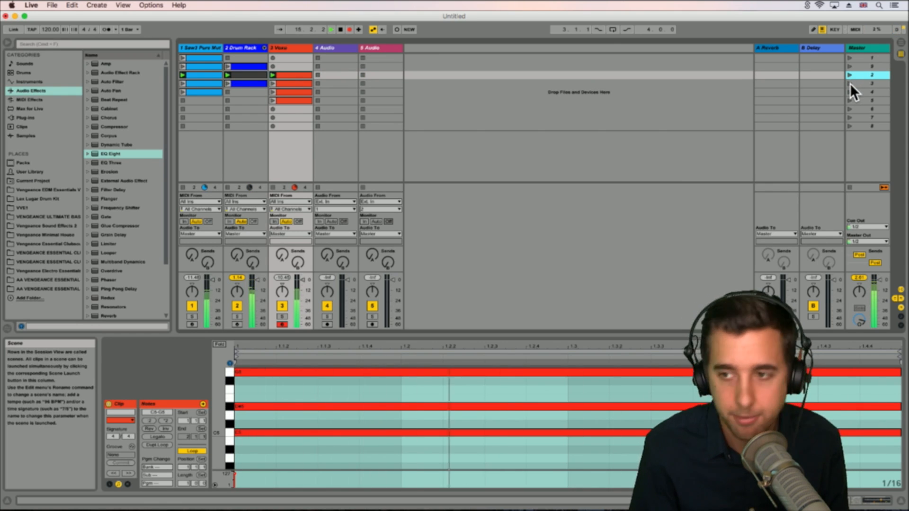
pyautogui.click(851, 83)
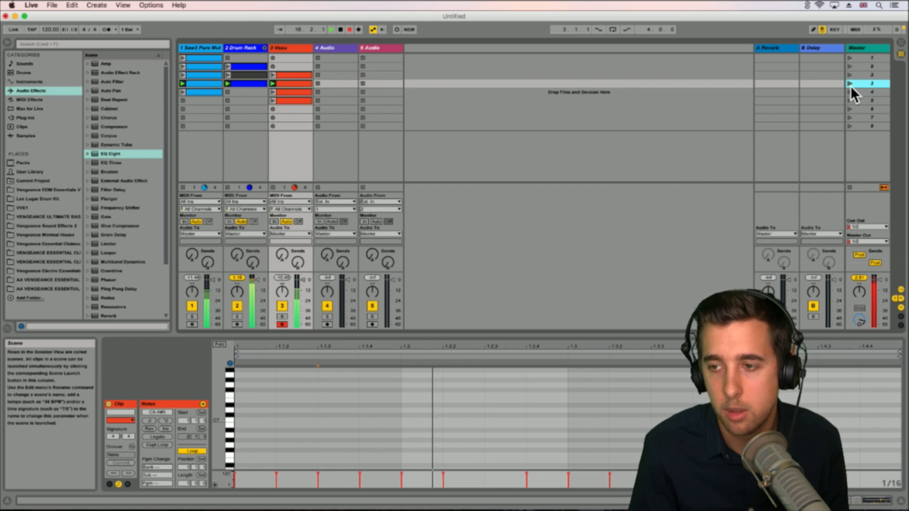
# Step: Continue the scene performance by launching the second, fifth, sixth and fourth scenes in turn
pyautogui.click(850, 67)
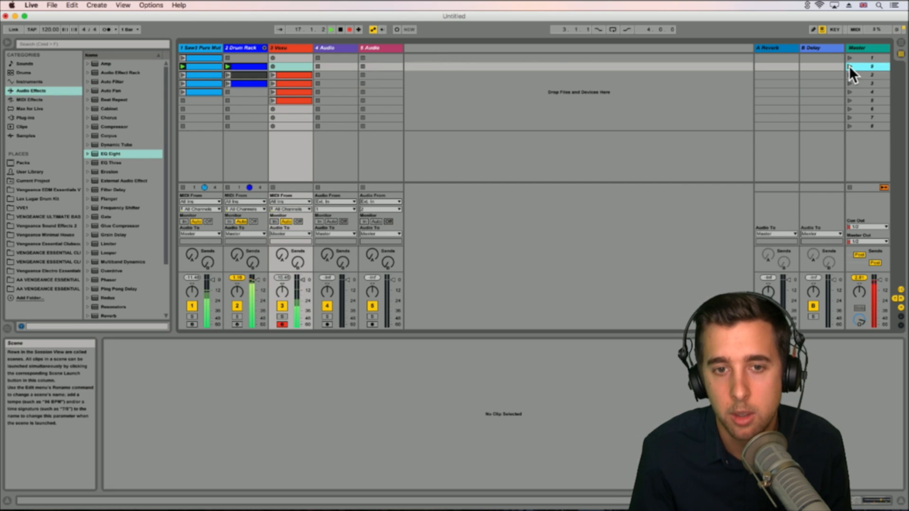
pyautogui.click(851, 91)
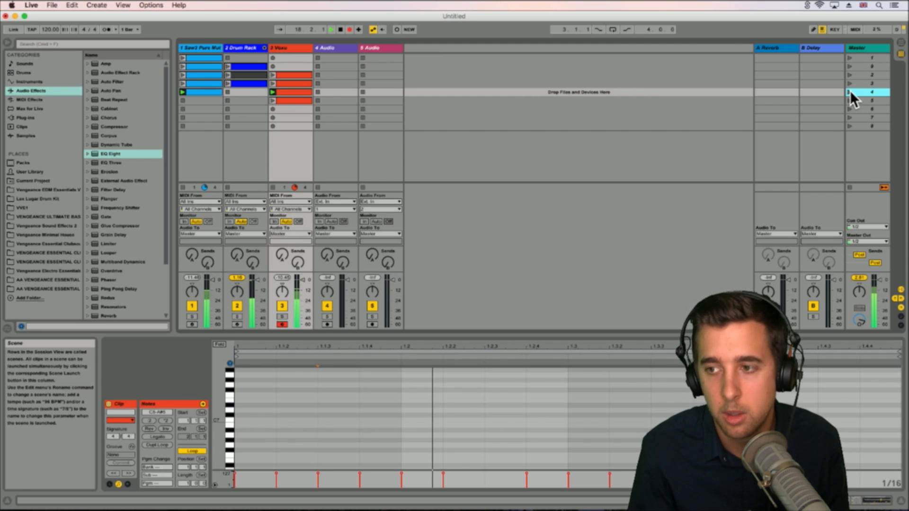
pyautogui.click(851, 99)
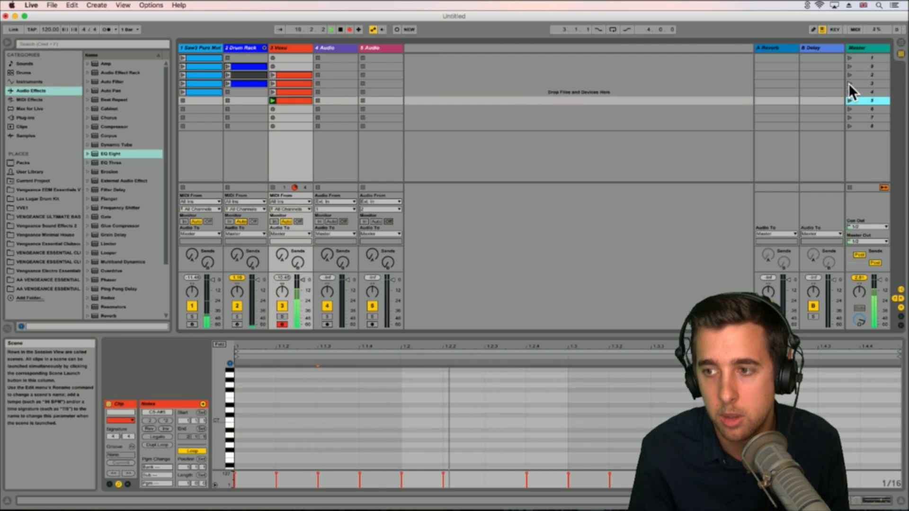
pyautogui.click(850, 84)
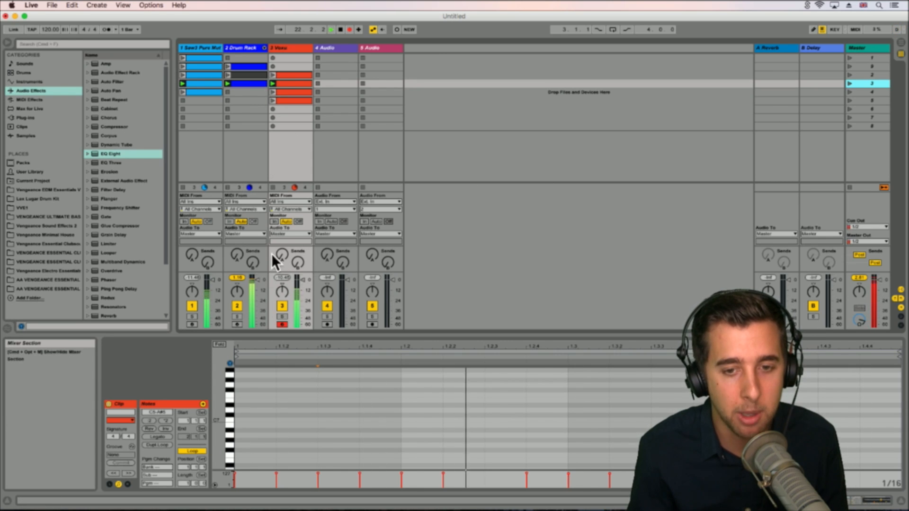
# Step: End the performance by stopping the Voxu, Drum Rack and bass clips in turn and halting the transport
pyautogui.click(272, 188)
pyautogui.click(227, 187)
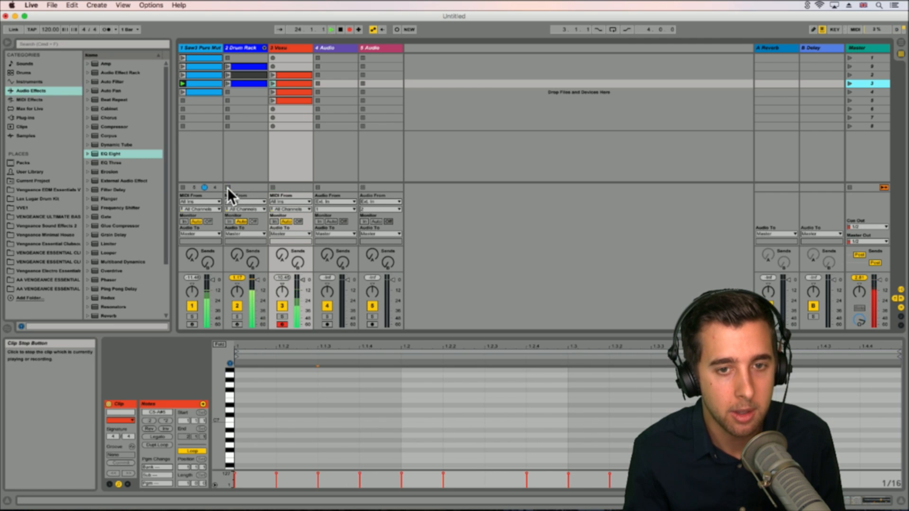
pyautogui.click(183, 188)
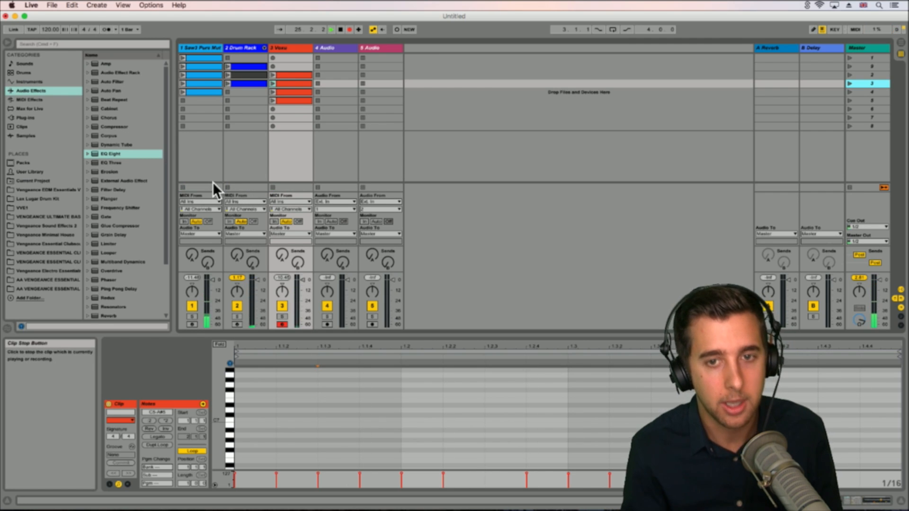
pyautogui.click(341, 30)
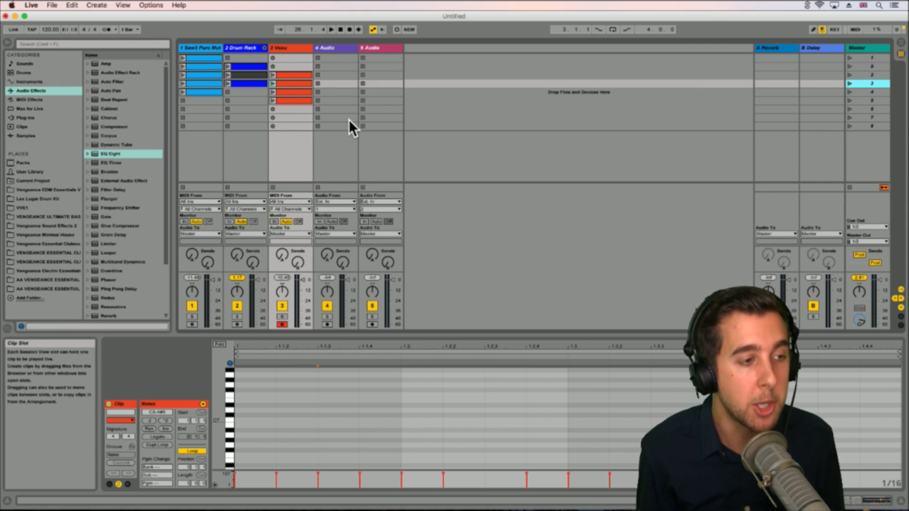
# Step: Return all tracks to the recorded arrangement in Arrangement View and play it back from bar 1
pyautogui.press('Tab')
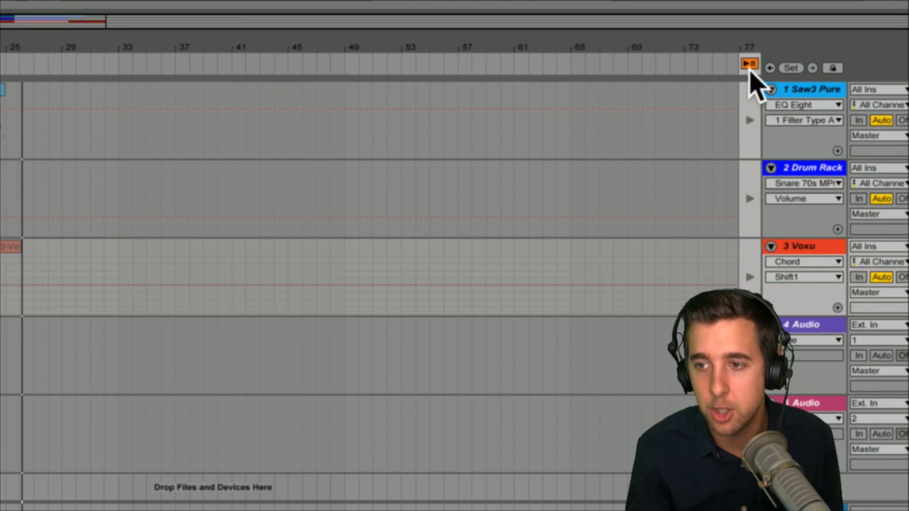
pyautogui.click(752, 64)
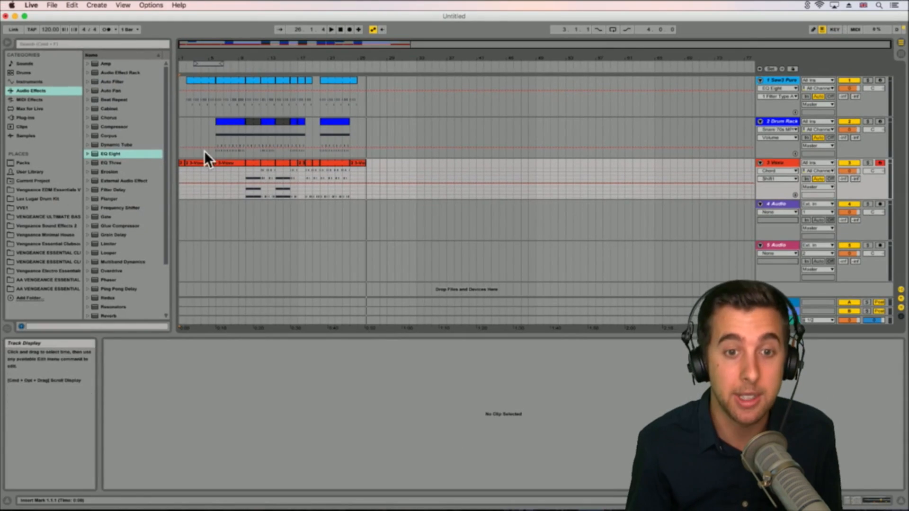
pyautogui.click(180, 124)
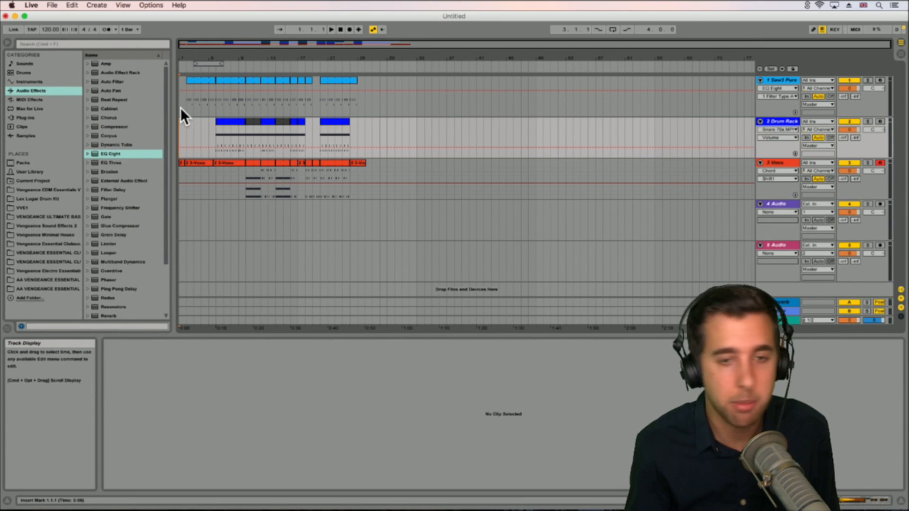
pyautogui.click(180, 101)
pyautogui.press('space')
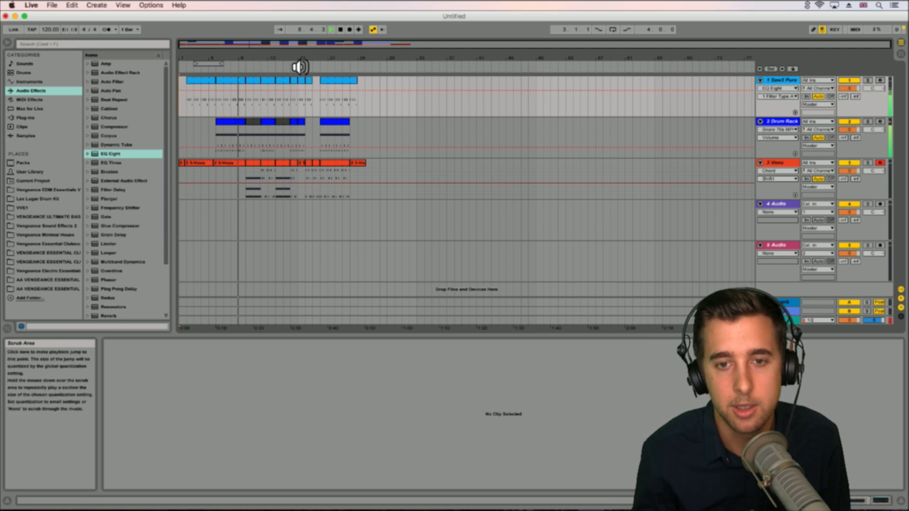
pyautogui.press('space')
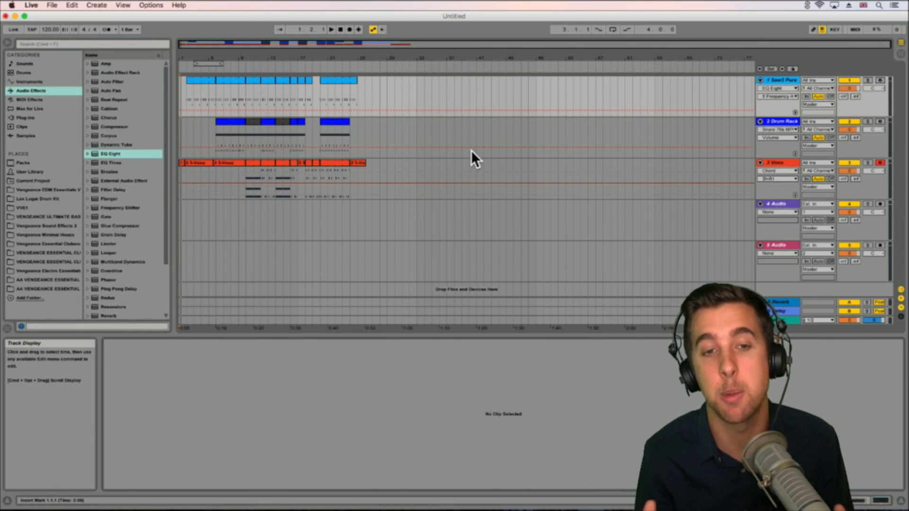
pyautogui.press('Tab')
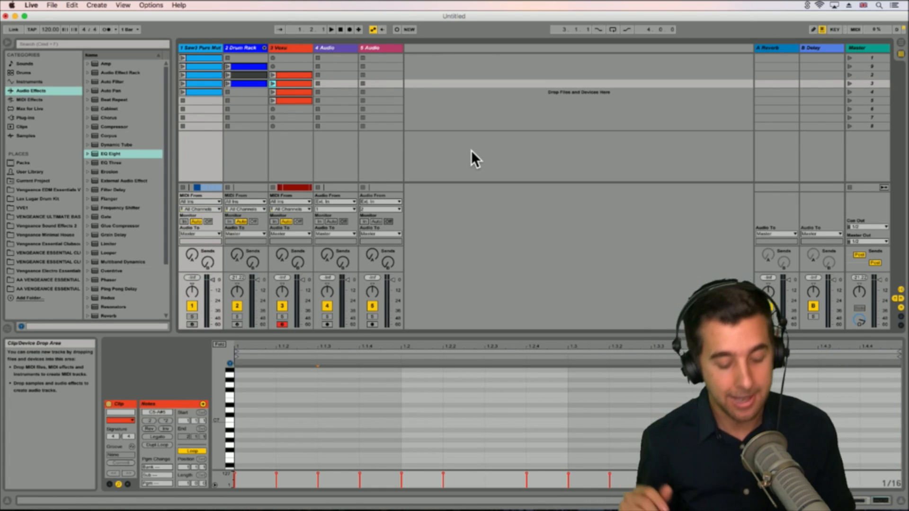
pyautogui.press('Tab')
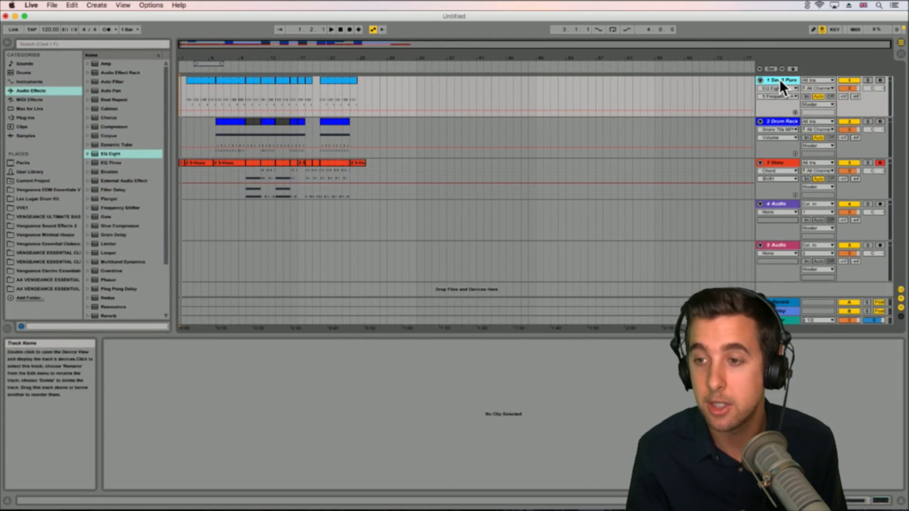
# Step: Open the bass track's devices and display the automation envelopes of EQ Eight's filter frequency and the Saw3 Pure Muted Bass volume
pyautogui.doubleClick(780, 79)
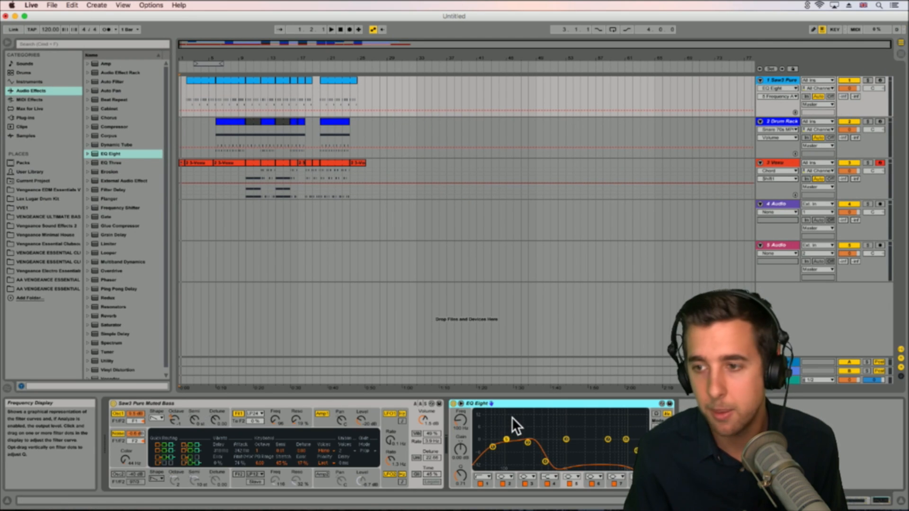
pyautogui.click(331, 403)
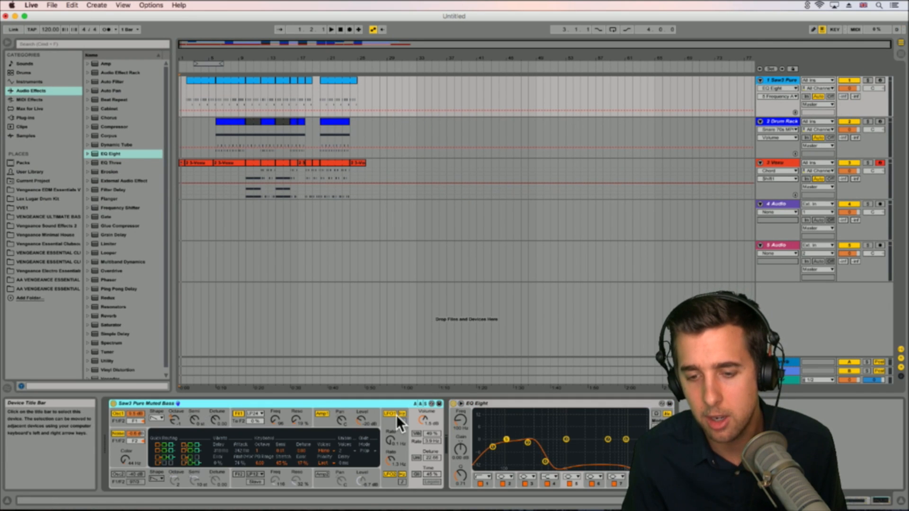
pyautogui.click(423, 419)
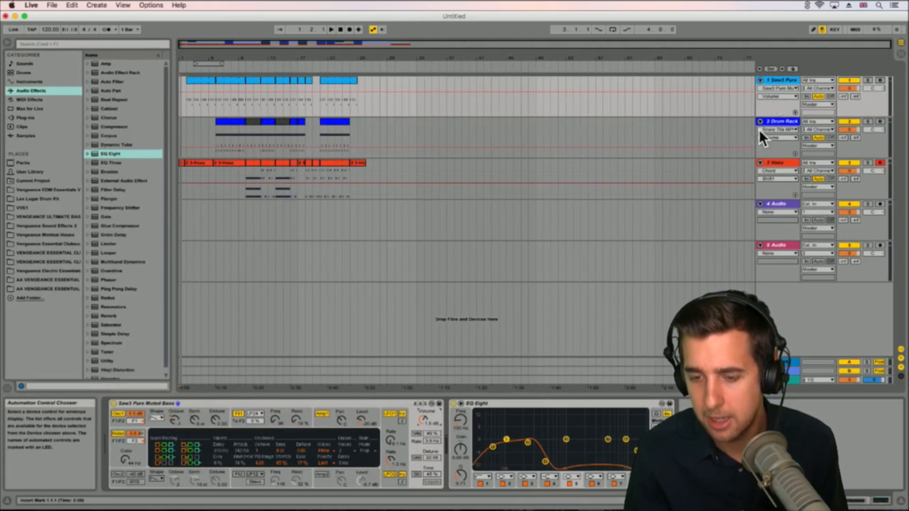
pyautogui.click(461, 419)
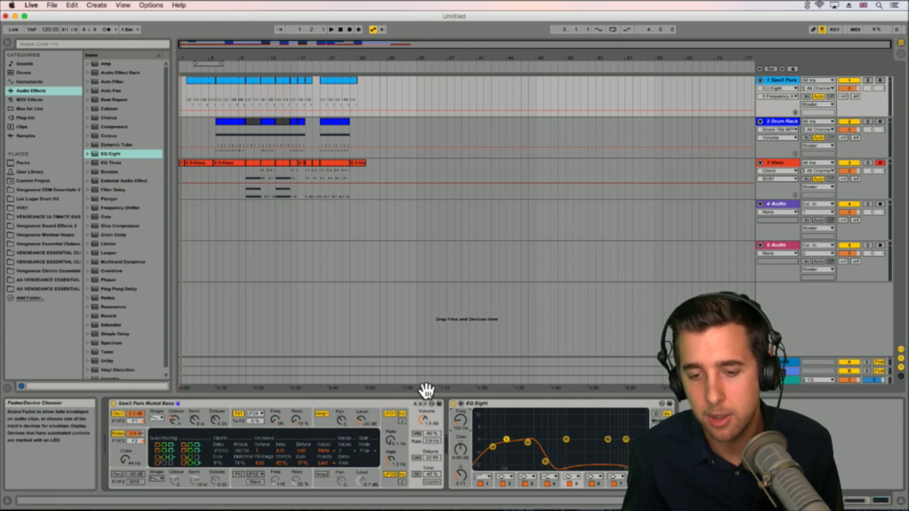
pyautogui.click(422, 420)
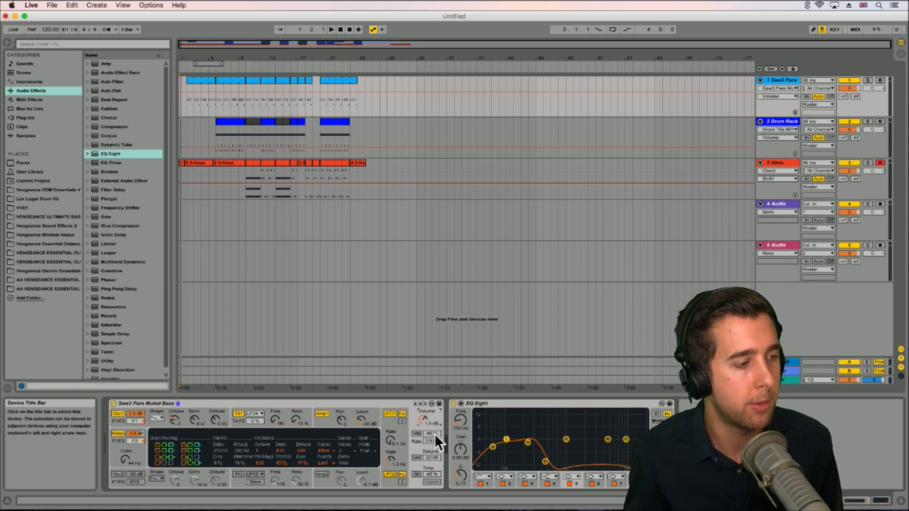
# Step: Raise the bass synth's volume automation line to about 3.2 dB from bar 2 of the arrangement
pyautogui.click(185, 89)
pyautogui.click(189, 92)
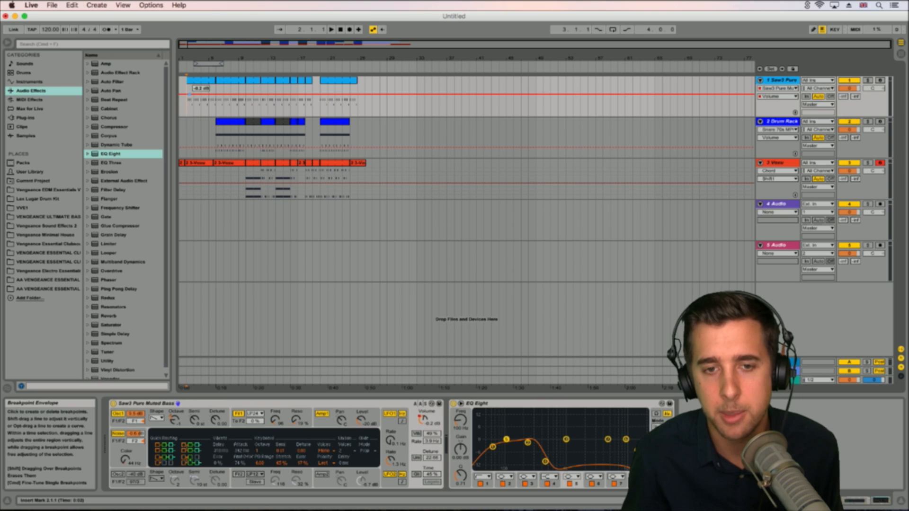
pyautogui.moveTo(189, 94); pyautogui.dragTo(189, 89)
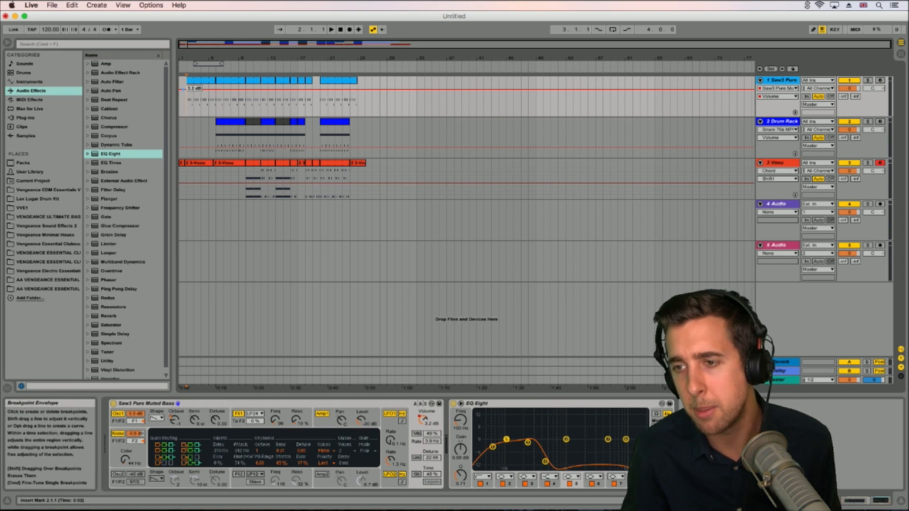
# Step: Draw a steep rising EQ Eight filter frequency ramp up to the drum entry, soloing and playing the bass track to audition it
pyautogui.click(462, 418)
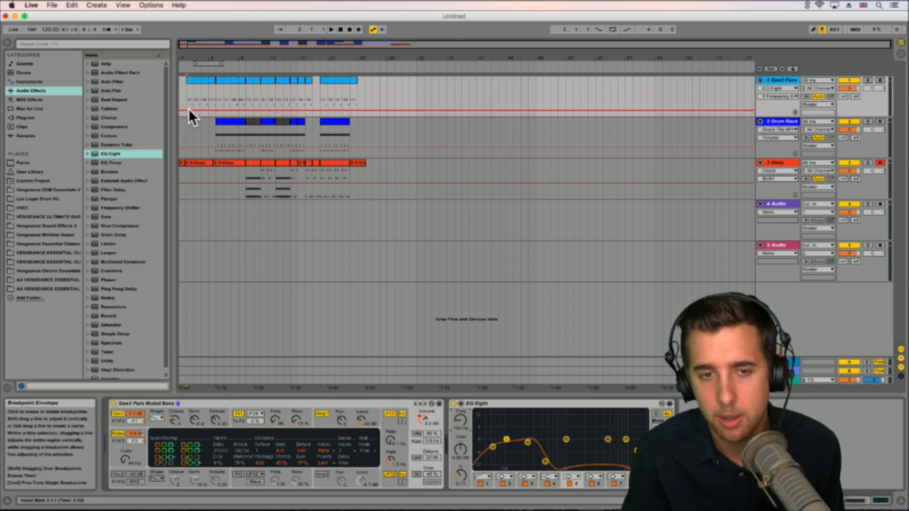
pyautogui.moveTo(215, 109); pyautogui.dragTo(215, 102)
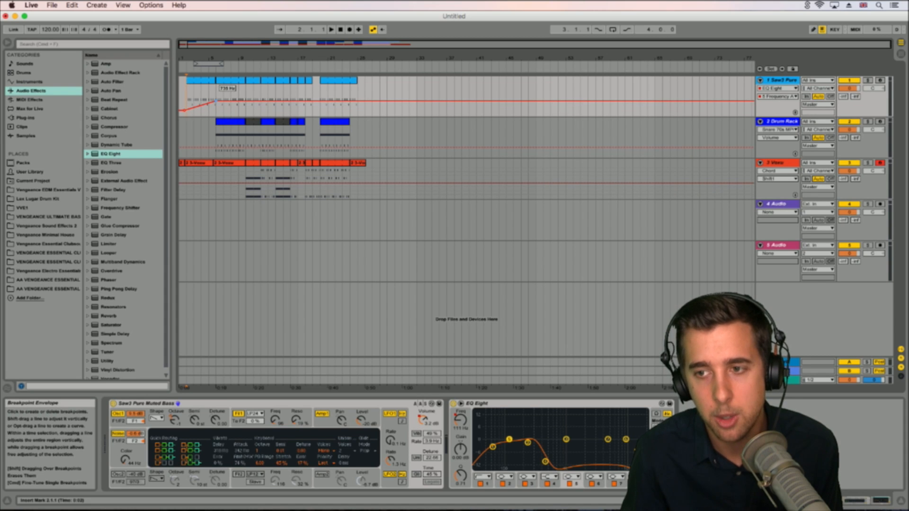
pyautogui.click(868, 81)
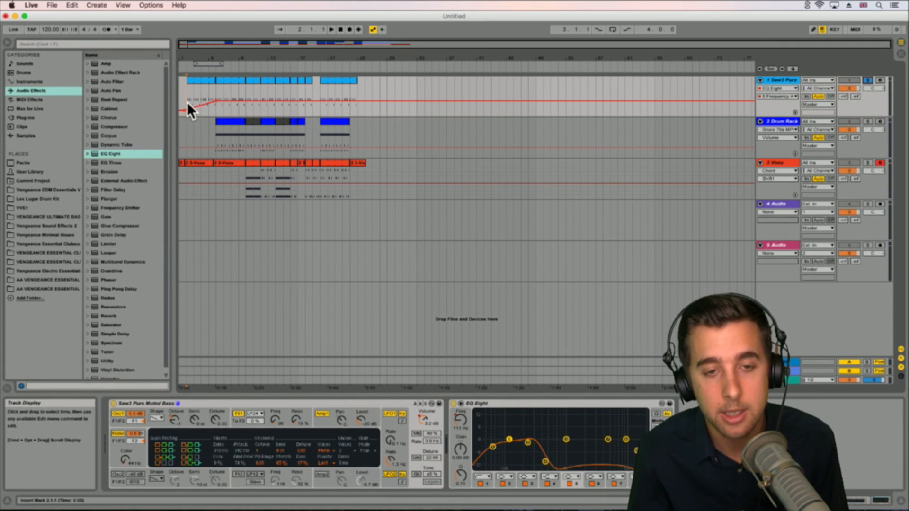
pyautogui.press('space')
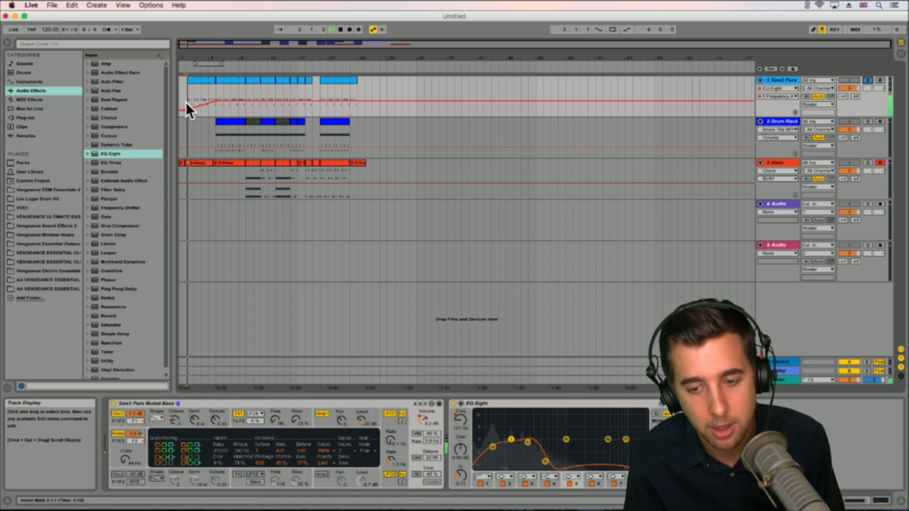
pyautogui.moveTo(215, 101); pyautogui.dragTo(185, 114)
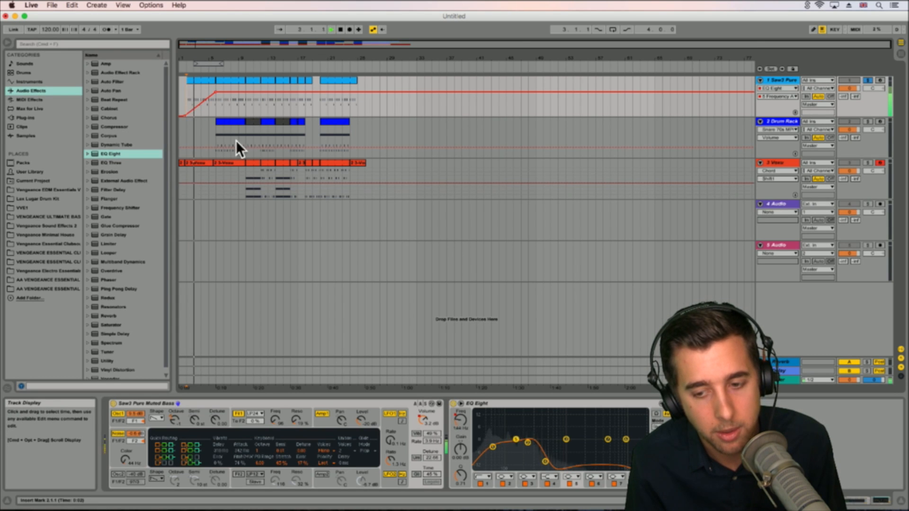
# Step: Audition EQ Eight's filter points on the soloed bass and raise the low-cut filter 1 frequency to about 200 Hz
pyautogui.moveTo(533, 439); pyautogui.dragTo(529, 441)
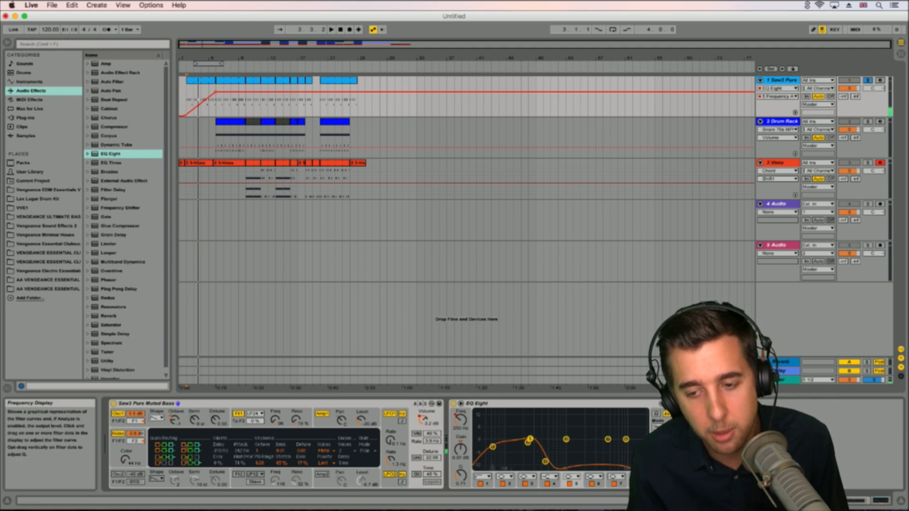
pyautogui.click(493, 446)
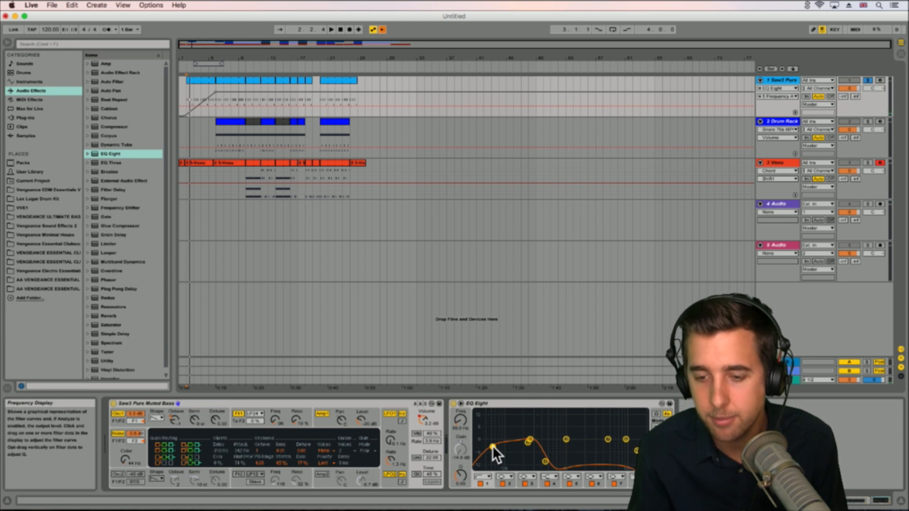
pyautogui.press('space')
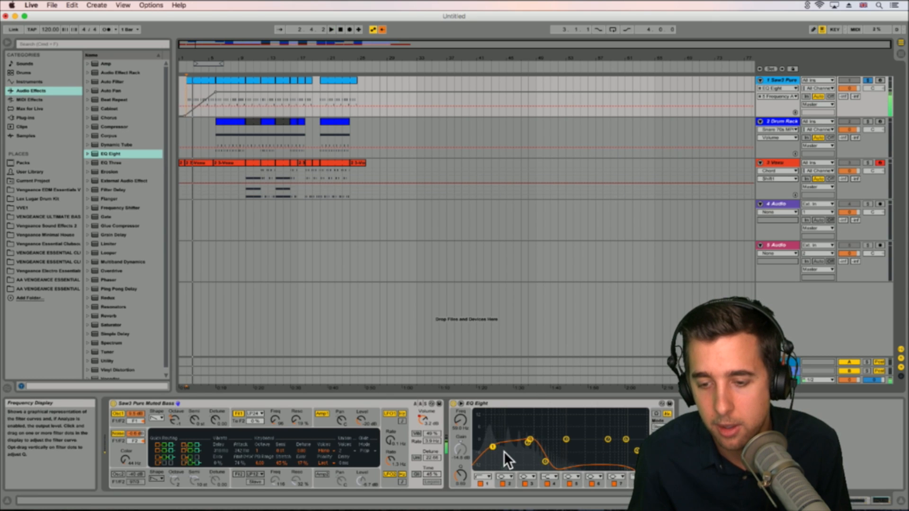
pyautogui.click(529, 441)
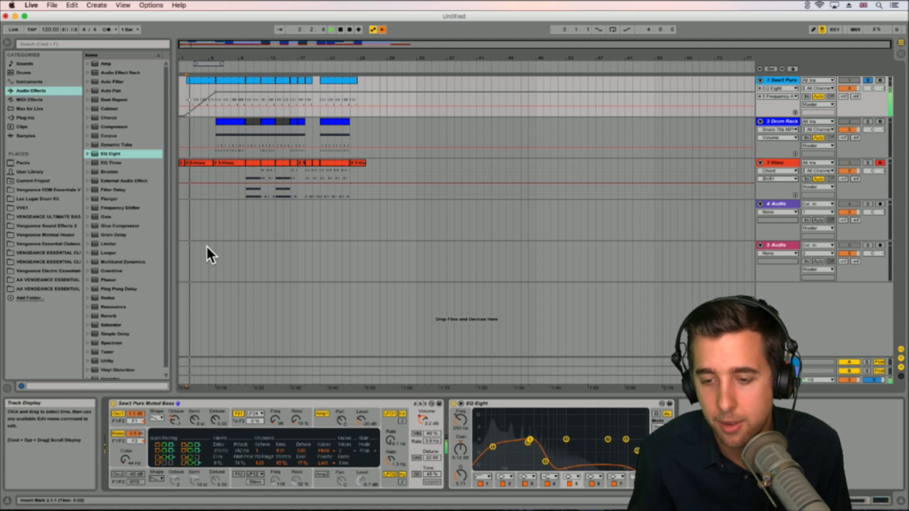
pyautogui.click(493, 447)
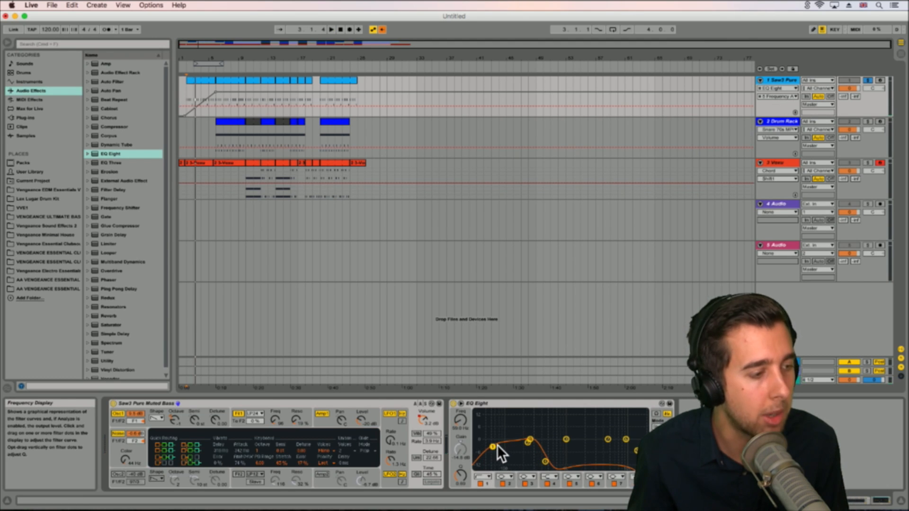
pyautogui.moveTo(462, 416)
pyautogui.mouseDown()
pyautogui.moveTo(463, 376)
pyautogui.moveTo(463, 401)
pyautogui.mouseUp()
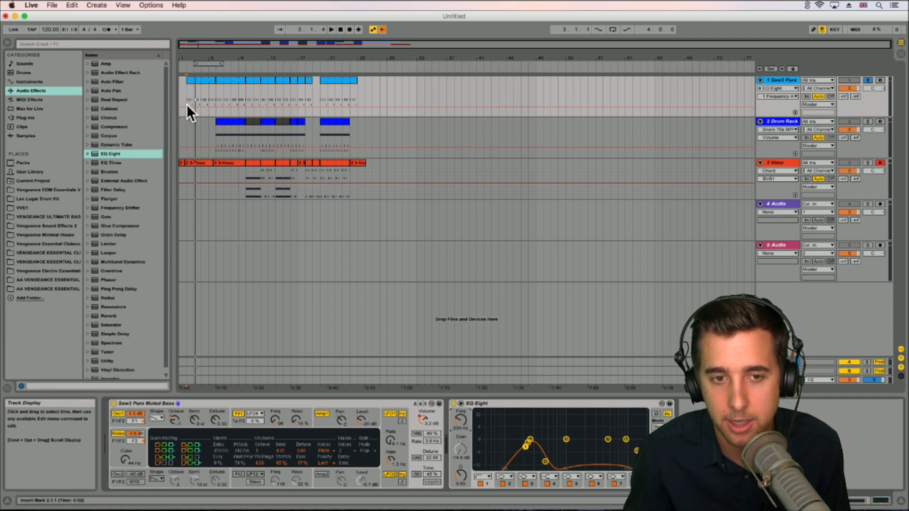
# Step: Draw a falling ramp in the bass's EQ Eight filter 1 frequency automation from bar 1 down to the drum entry, auditioning it
pyautogui.moveTo(186, 107); pyautogui.dragTo(183, 88)
pyautogui.press('space')
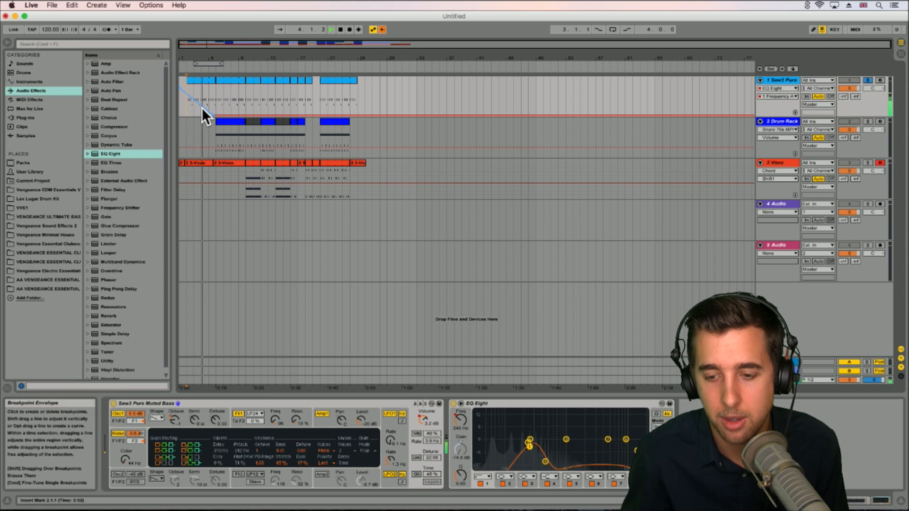
pyautogui.moveTo(206, 109); pyautogui.dragTo(212, 115)
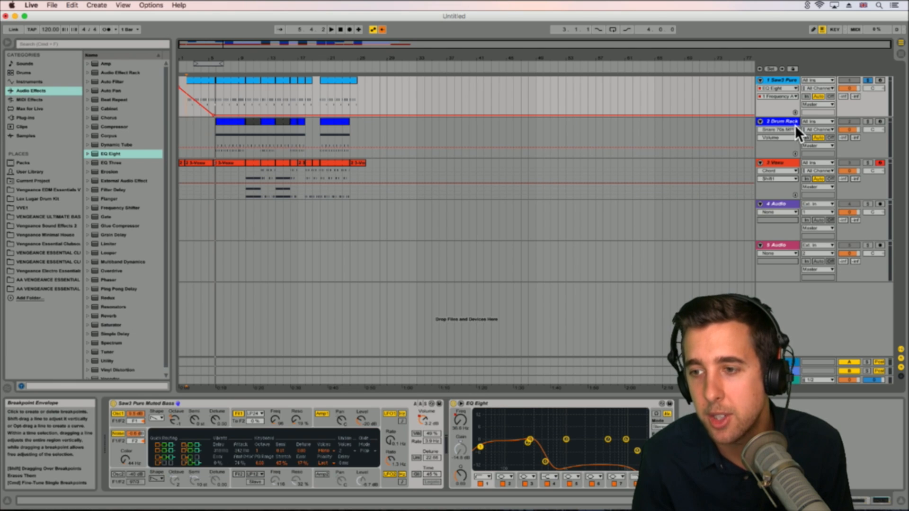
# Step: Display the E-Kick 4 Transpose automation on the Drum Rack track and add breakpoints to its envelope at the drum entry
pyautogui.click(783, 121)
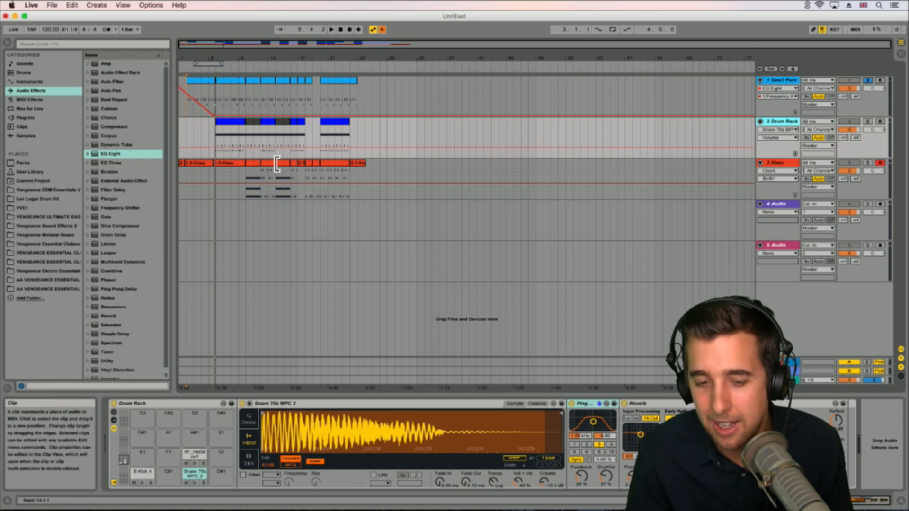
pyautogui.click(142, 472)
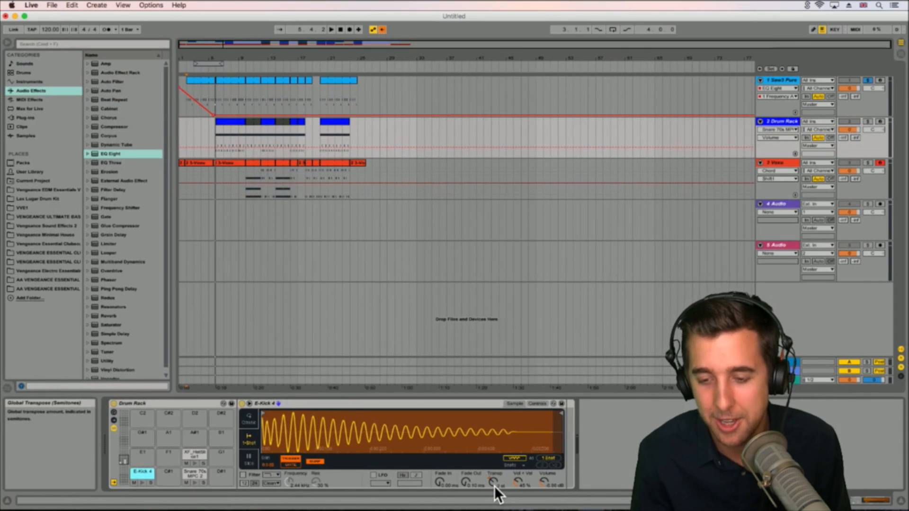
pyautogui.click(494, 484)
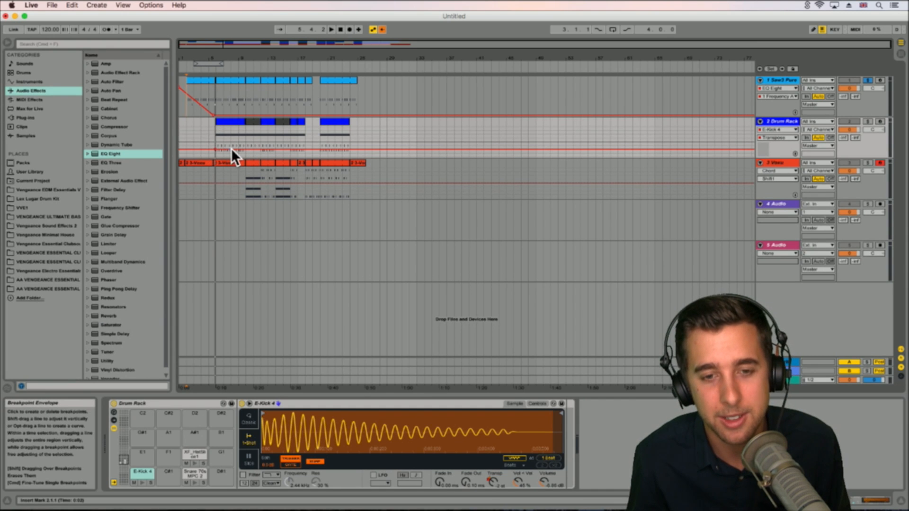
pyautogui.moveTo(214, 148)
pyautogui.mouseDown()
pyautogui.moveTo(218, 128)
pyautogui.moveTo(218, 157)
pyautogui.moveTo(215, 134)
pyautogui.mouseUp()
pyautogui.click(215, 155)
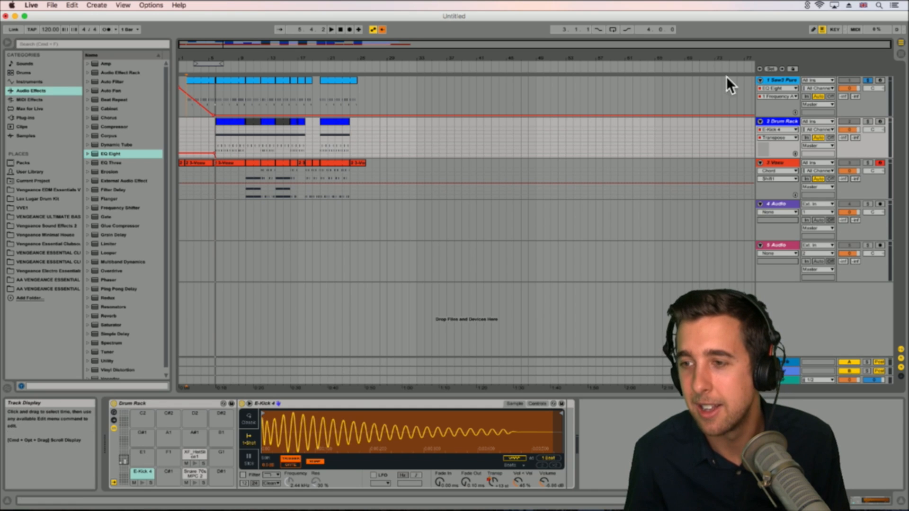
# Step: Unsolo the bass track and play the full arrangement from bar 2
pyautogui.click(868, 80)
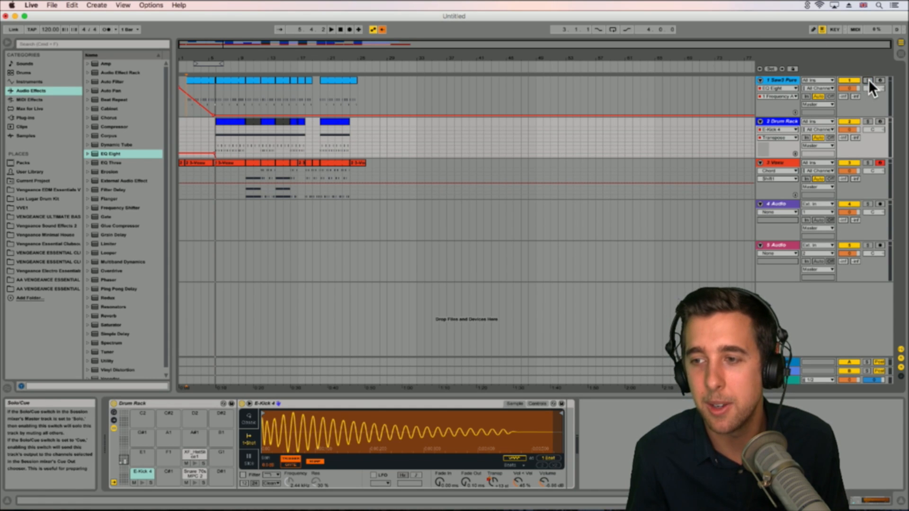
pyautogui.click(186, 109)
pyautogui.press('space')
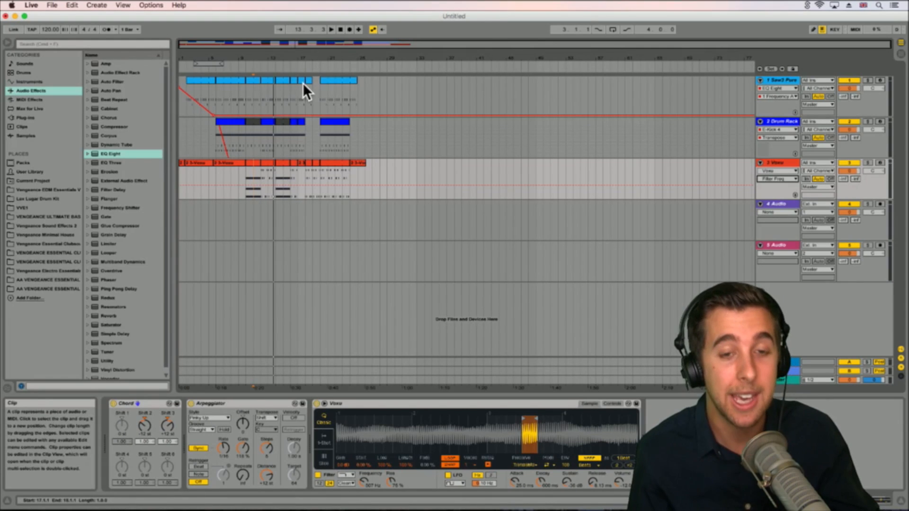
# Step: Set the arrangement loop to run from bar 2 to bar 27 and select that whole range across all tracks
pyautogui.moveTo(195, 63); pyautogui.dragTo(189, 65)
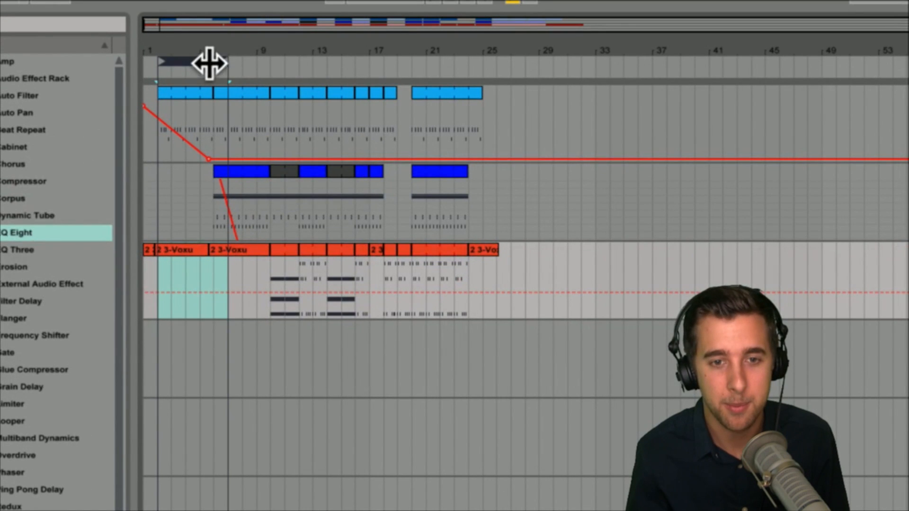
pyautogui.moveTo(229, 65); pyautogui.dragTo(510, 79)
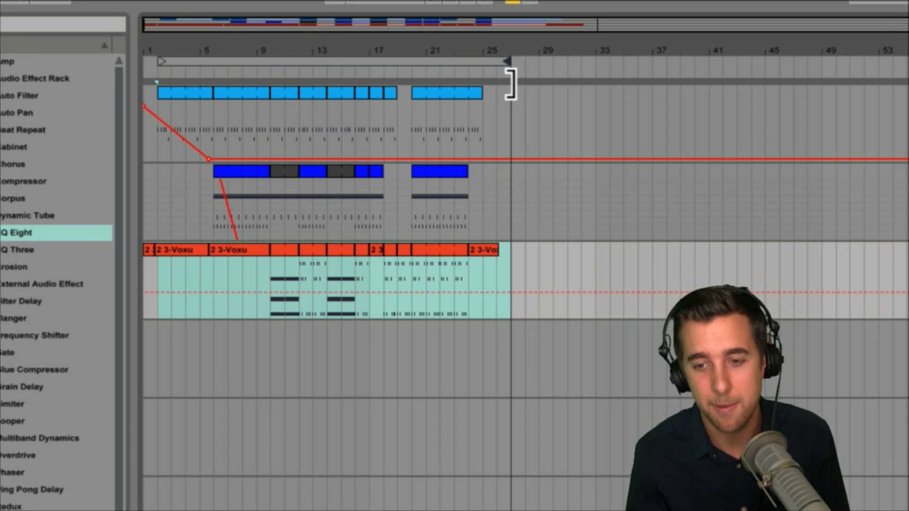
pyautogui.click(433, 63)
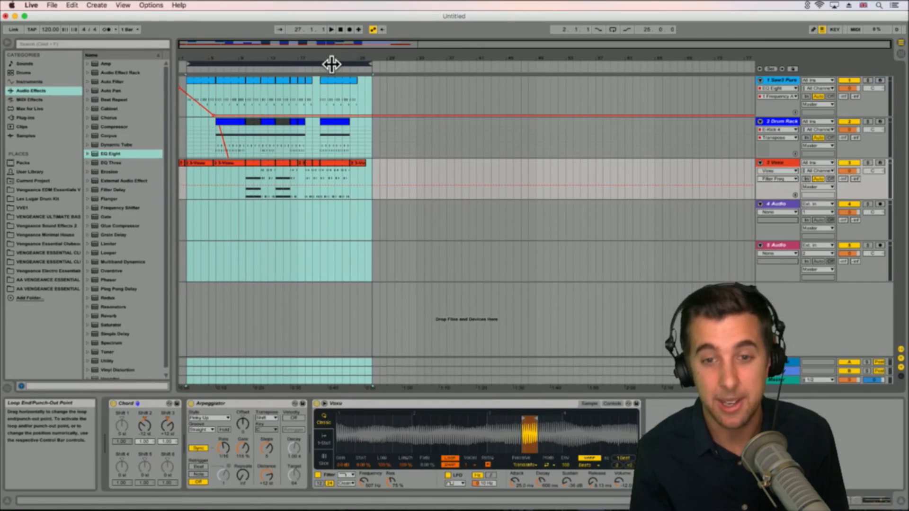
# Step: Export the selected range of the Master as a 44100 Hz AIFF file named "example Ableton" on the Desktop
pyautogui.click(52, 4)
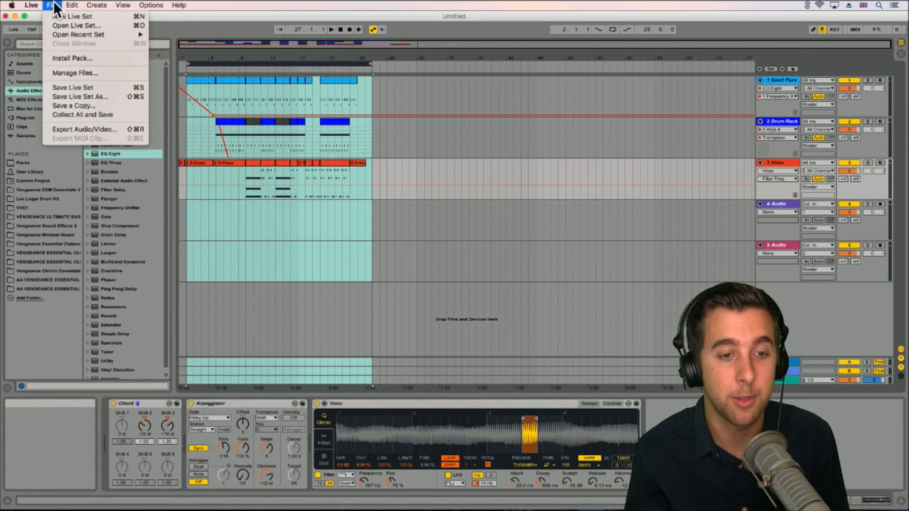
pyautogui.click(81, 128)
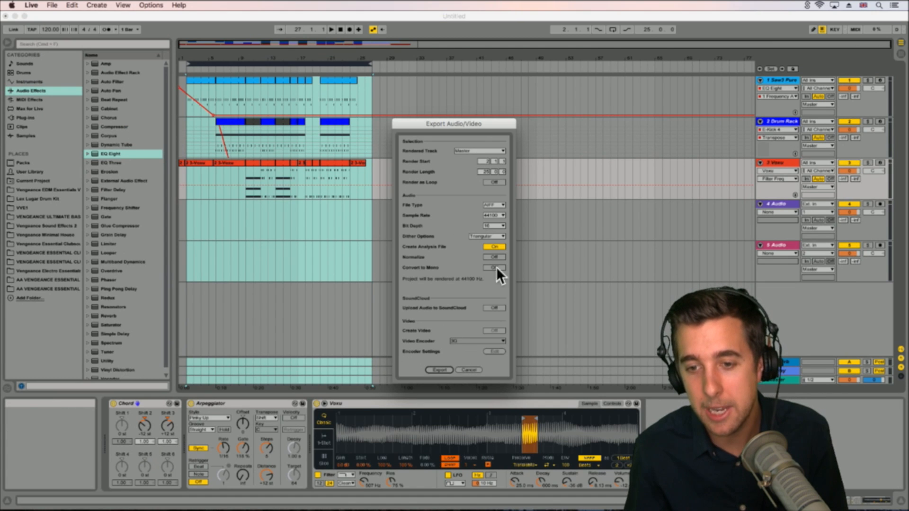
pyautogui.click(435, 369)
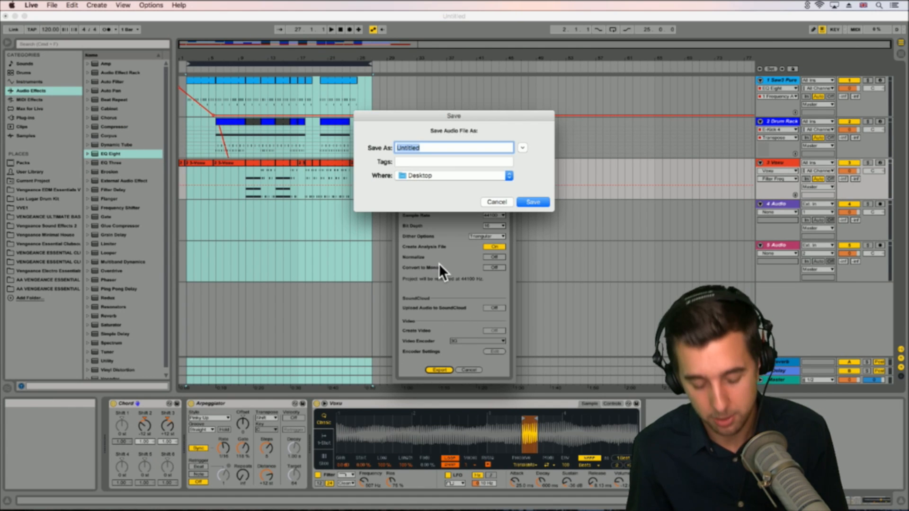
pyautogui.write('example Ableton')
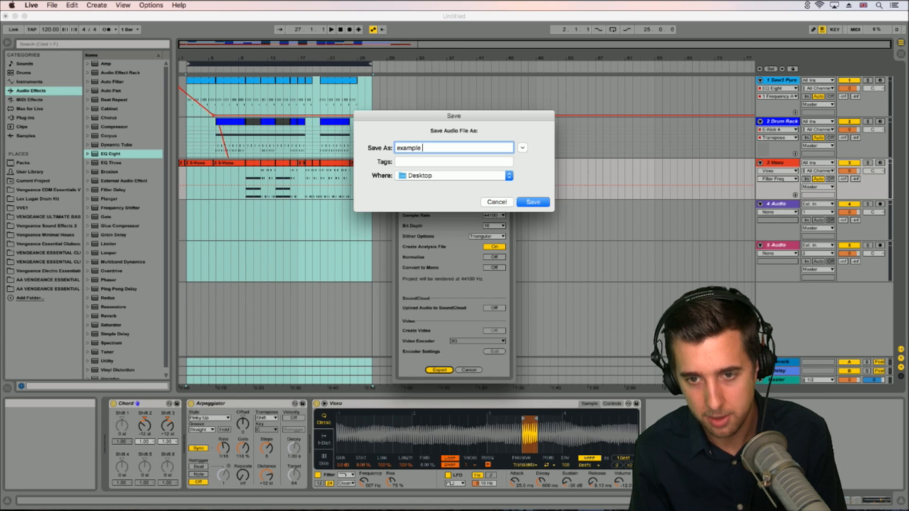
pyautogui.press('Return')
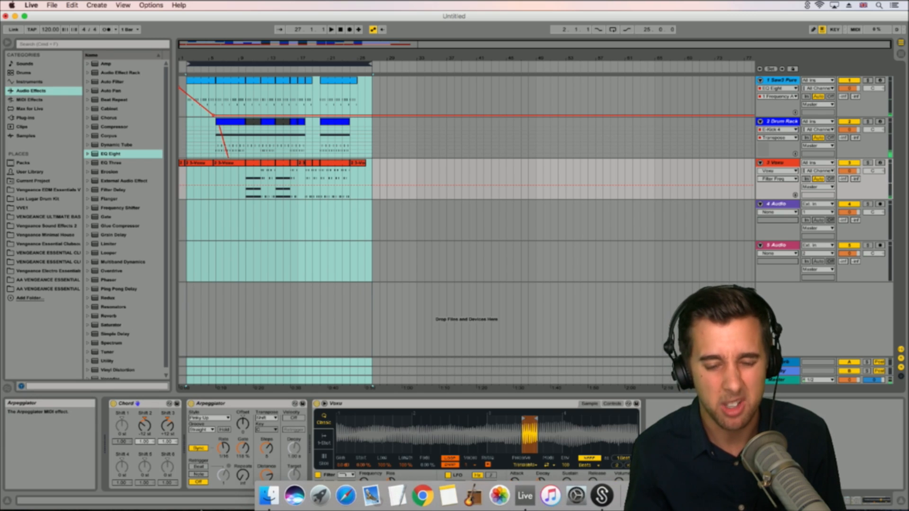
# Step: Switch to Finder, locate "example Ableton .aif" on the Desktop and play it in QuickTime Player
pyautogui.click(269, 495)
pyautogui.click(414, 156)
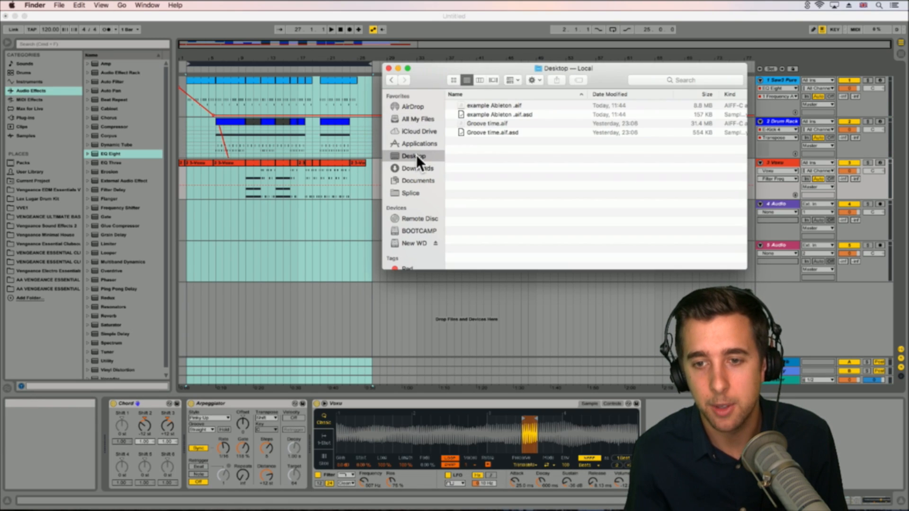
pyautogui.click(491, 105)
pyautogui.rightClick(489, 104)
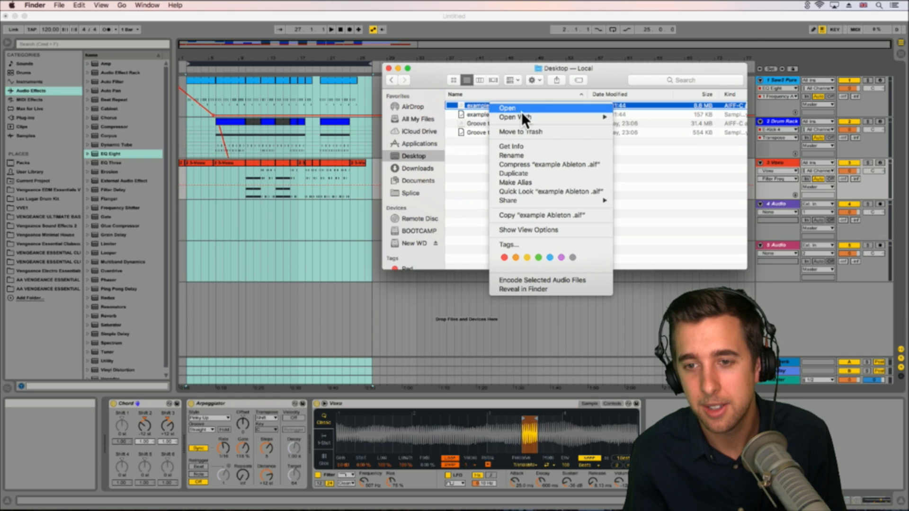
pyautogui.moveTo(569, 117)
pyautogui.click(646, 132)
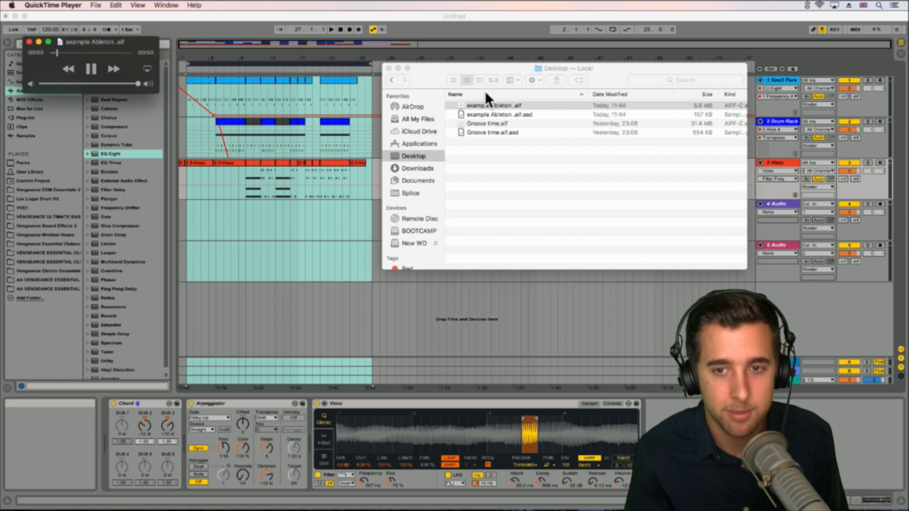
# Step: Close the Finder window, pause the exported track's playback and close its player window
pyautogui.click(389, 69)
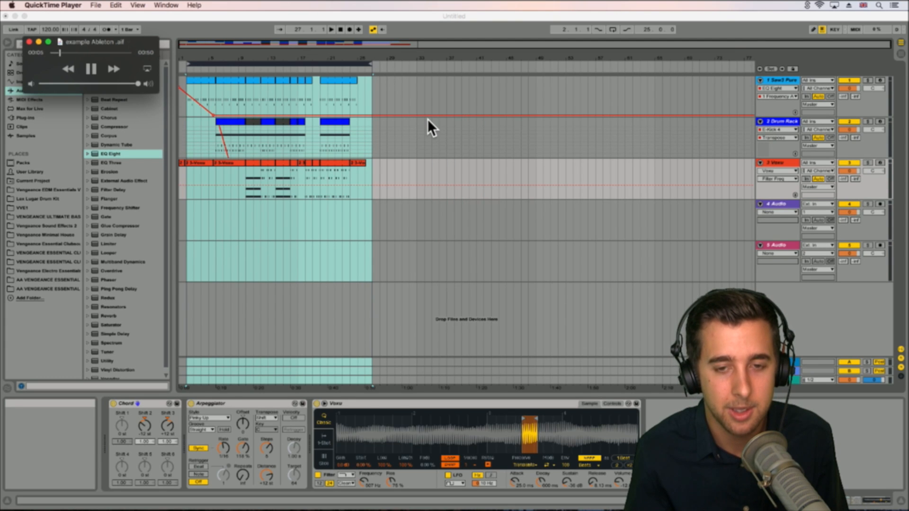
pyautogui.click(91, 69)
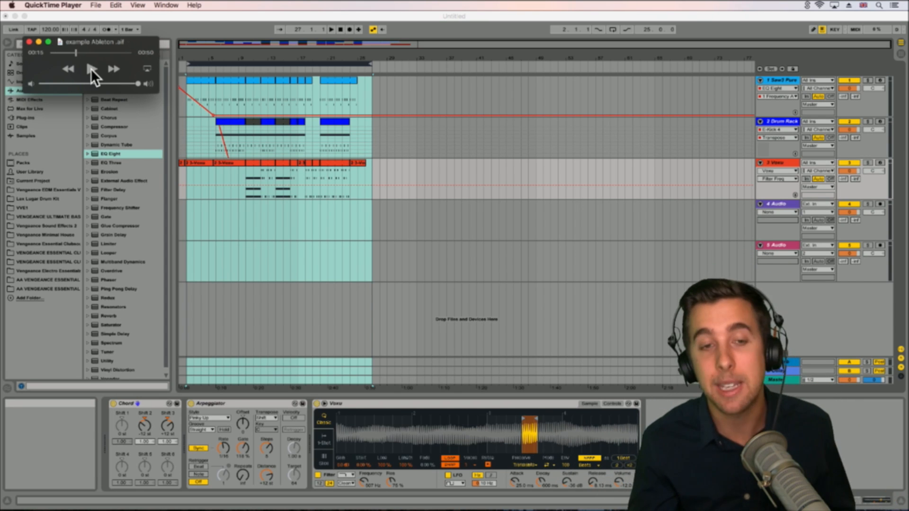
pyautogui.click(29, 43)
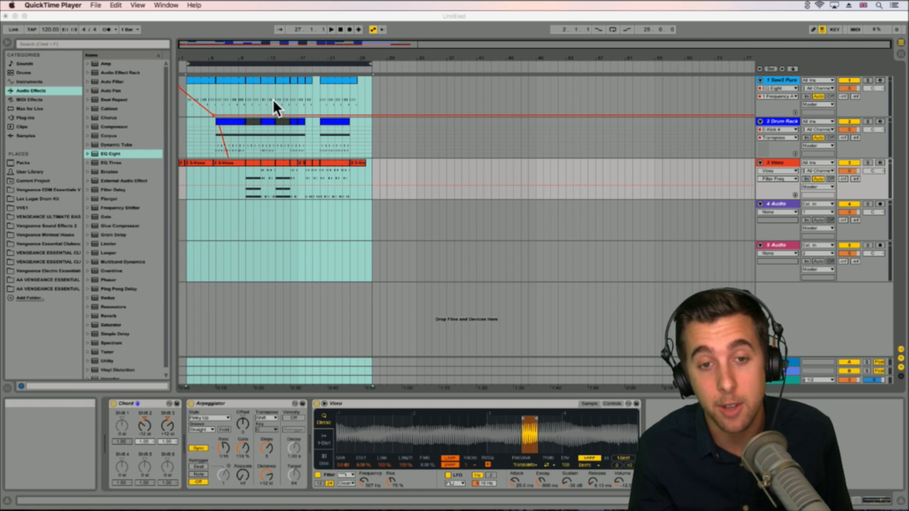
# Step: Switch back to Ableton Live and alternate between Arrangement View and Session View to compare them, ending in Session View
pyautogui.click(395, 142)
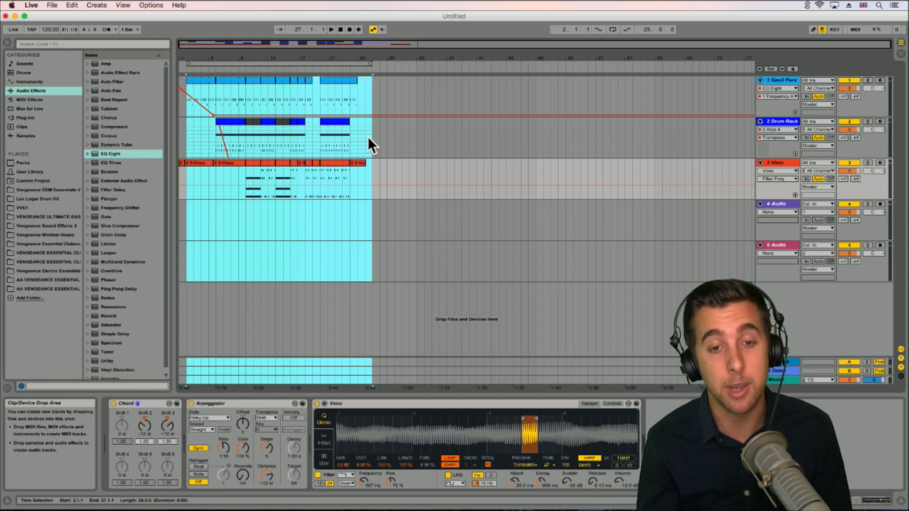
pyautogui.press('Tab')
pyautogui.press('Tab')
pyautogui.press('Tab')
pyautogui.press('Tab')
pyautogui.press('Tab')
pyautogui.press('Tab')
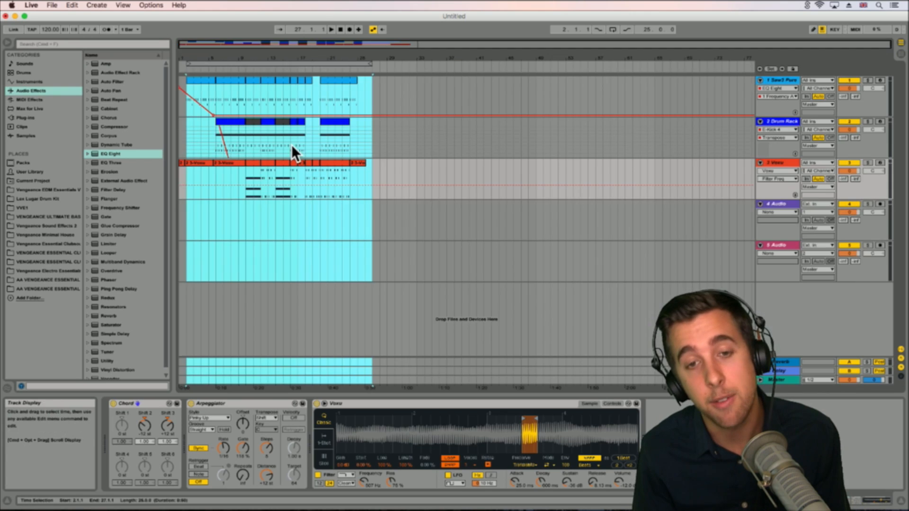
pyautogui.press('Tab')
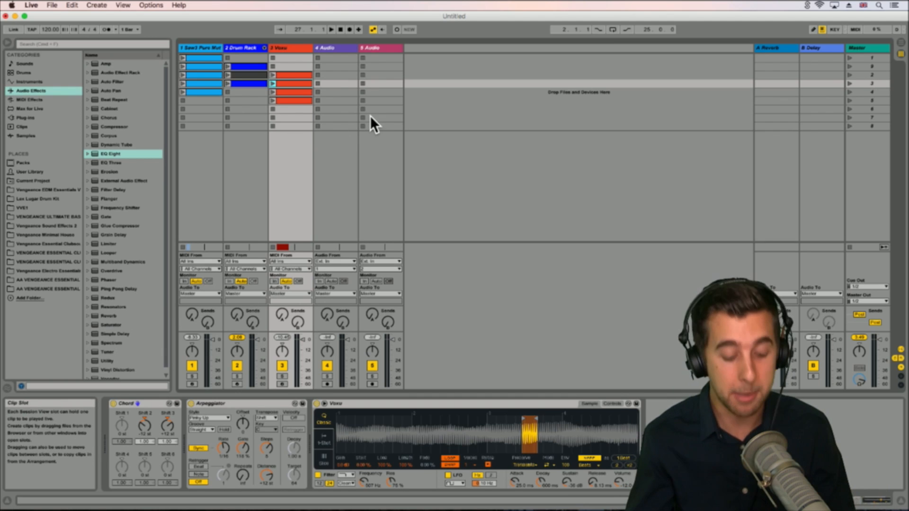
pyautogui.press('Tab')
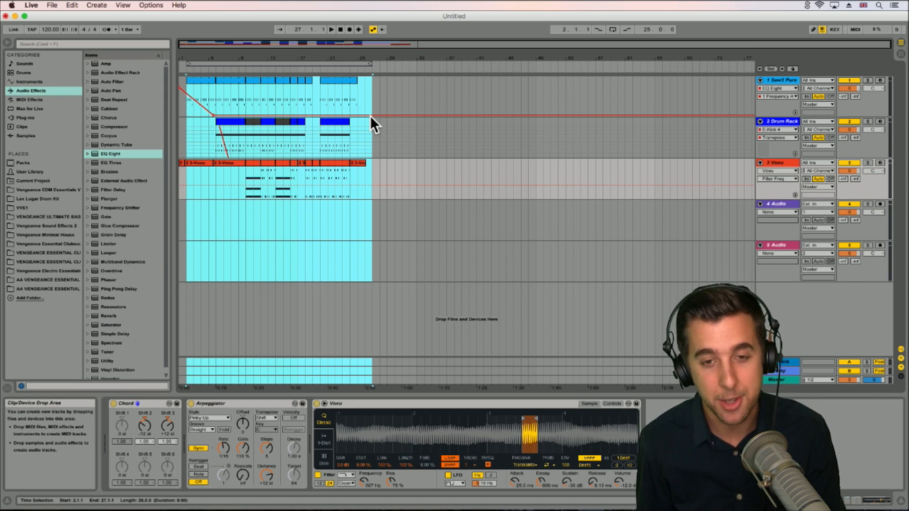
pyautogui.press('Tab')
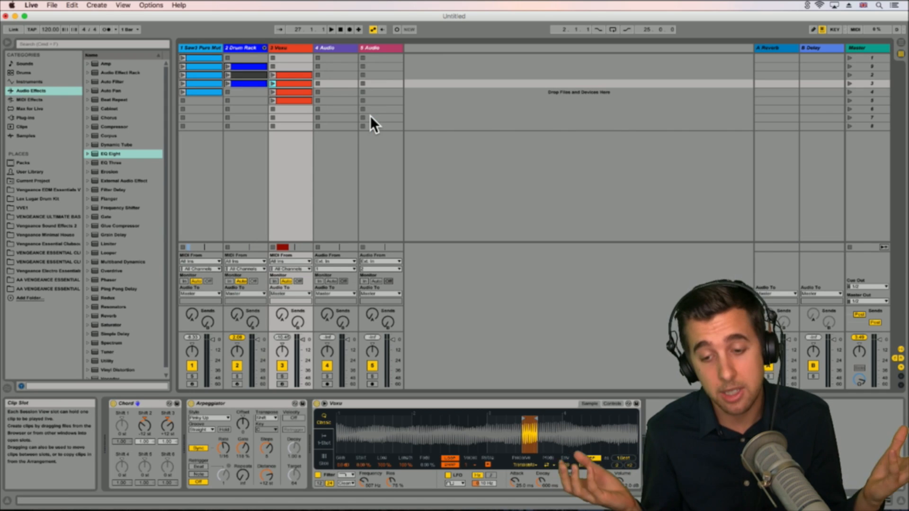